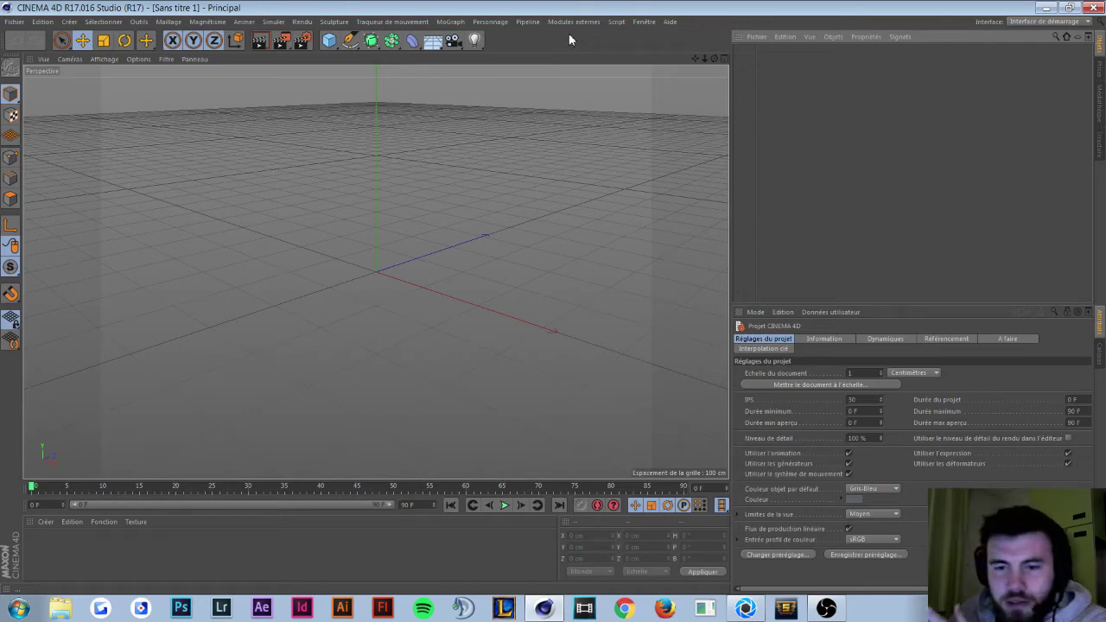
# Step: Open gank.c4d from the REAKT > clavier > gank folder in Cinema 4D
pyautogui.click(14, 22)
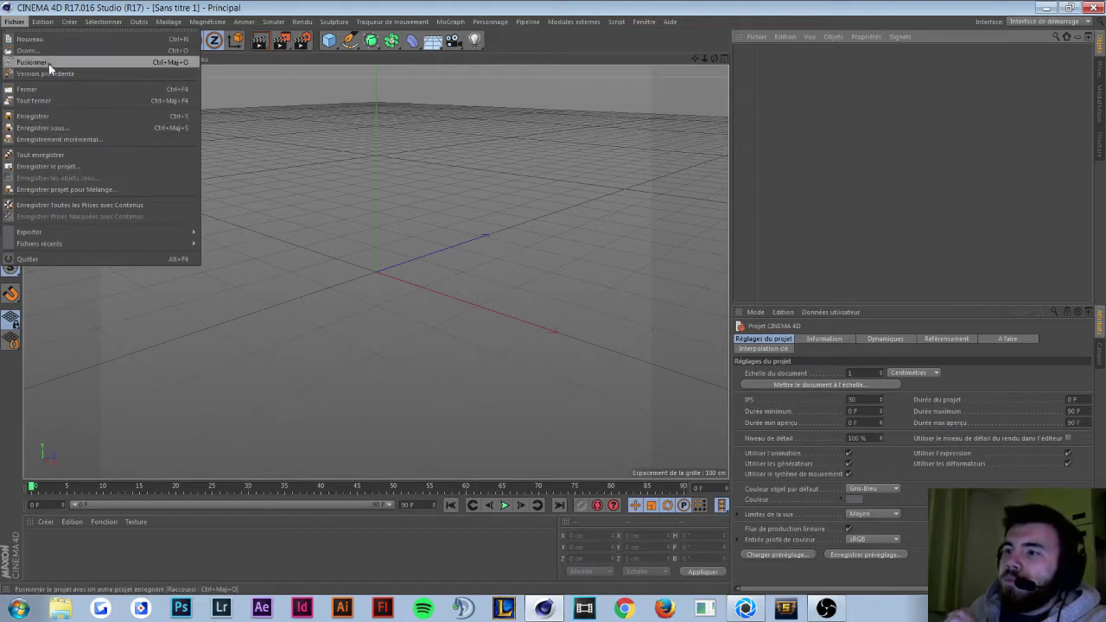
pyautogui.click(47, 51)
pyautogui.click(243, 47)
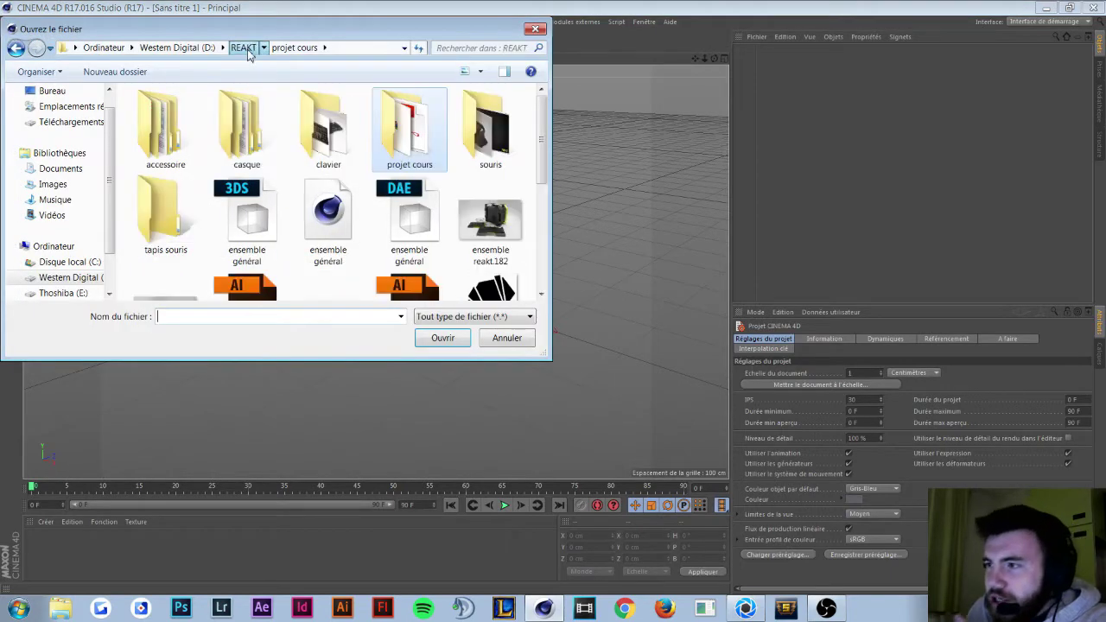
pyautogui.doubleClick(341, 138)
pyautogui.click(246, 130)
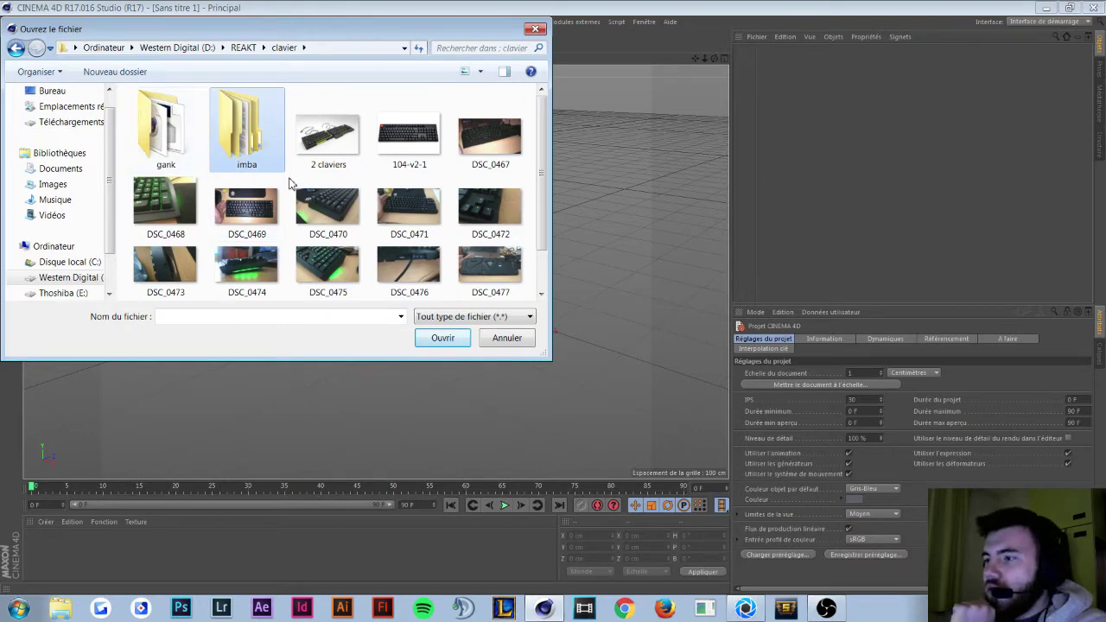
pyautogui.click(169, 138)
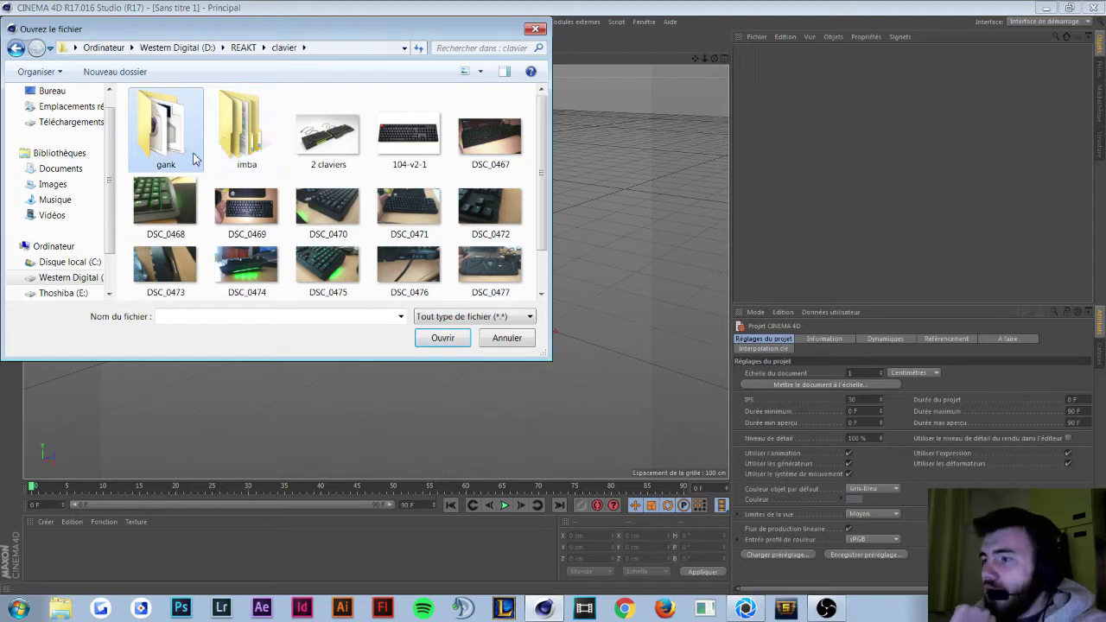
pyautogui.doubleClick(191, 157)
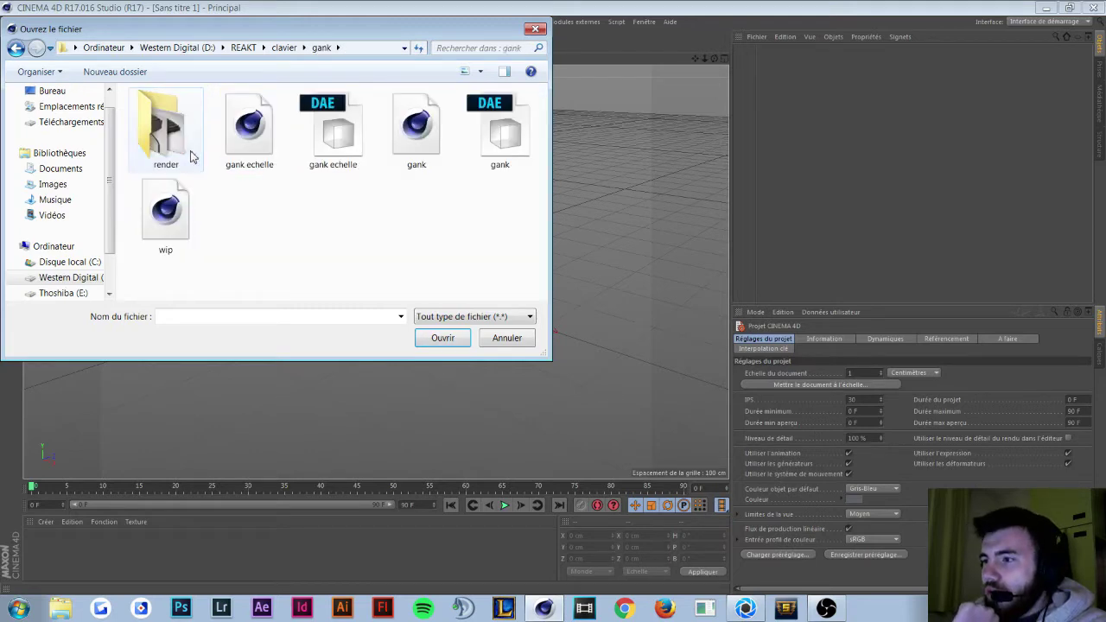
pyautogui.click(415, 150)
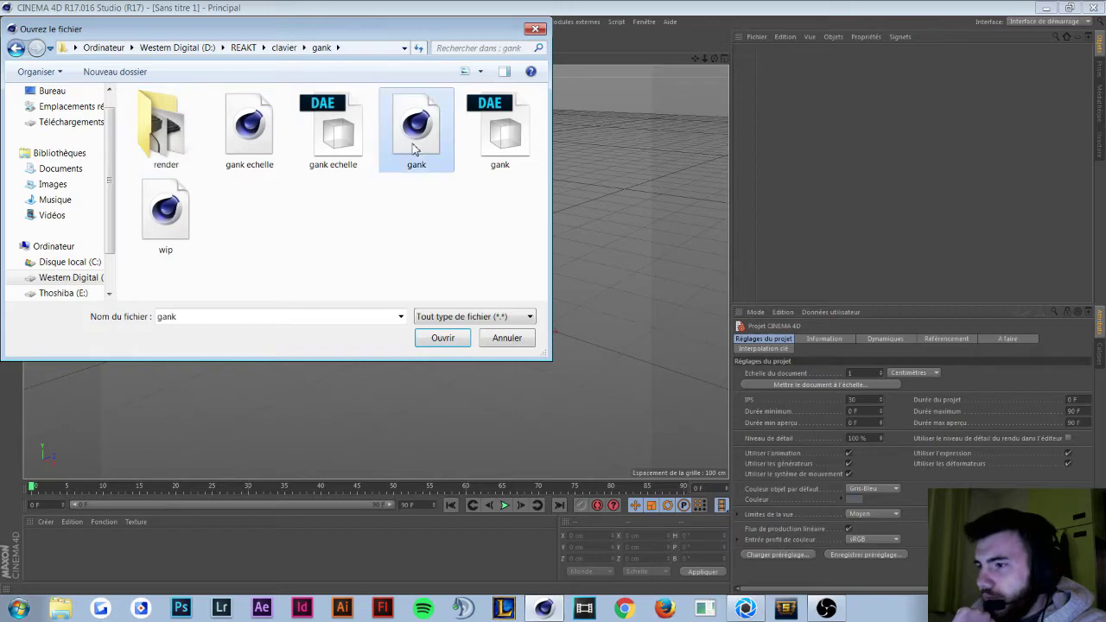
pyautogui.click(464, 335)
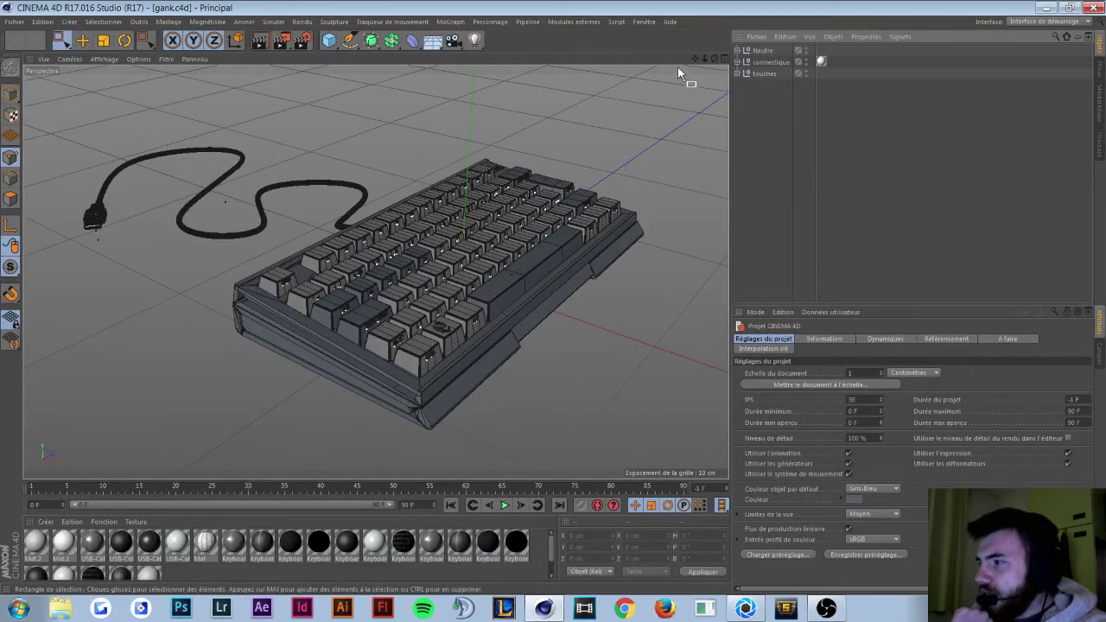
# Step: Orbit lower around the keyboard and show the Fichier > Exporter format list
pyautogui.moveTo(679, 73)
pyautogui.keyDown('alt'); pyautogui.mouseDown()
pyautogui.moveTo(376, 270)
pyautogui.moveTo(406, 242)
pyautogui.mouseUp(); pyautogui.keyUp('alt')
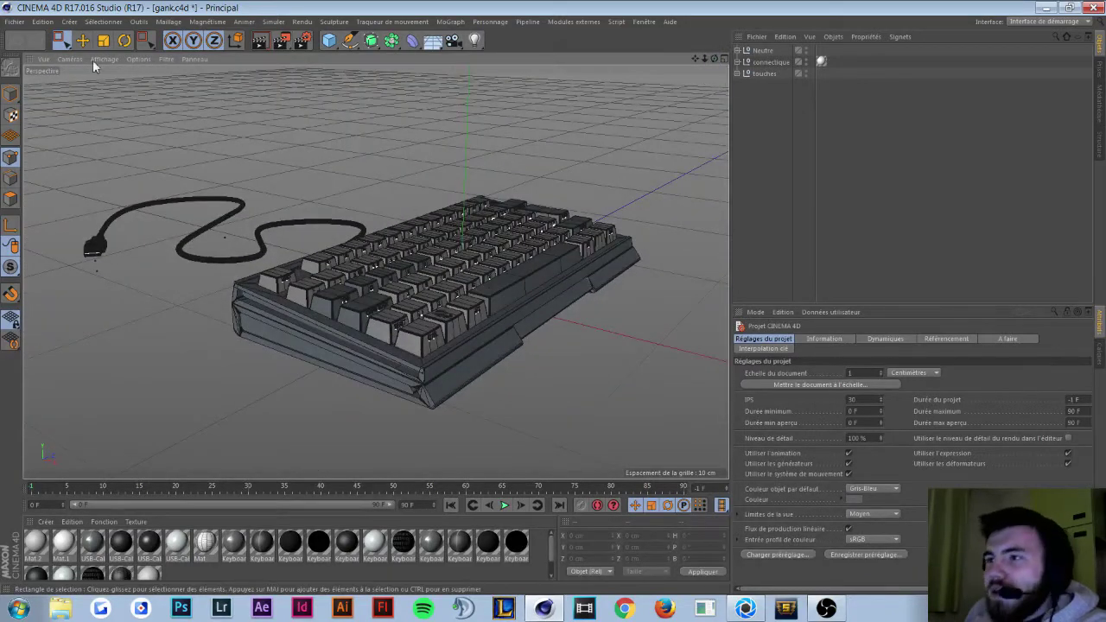
pyautogui.click(15, 22)
pyautogui.moveTo(52, 232)
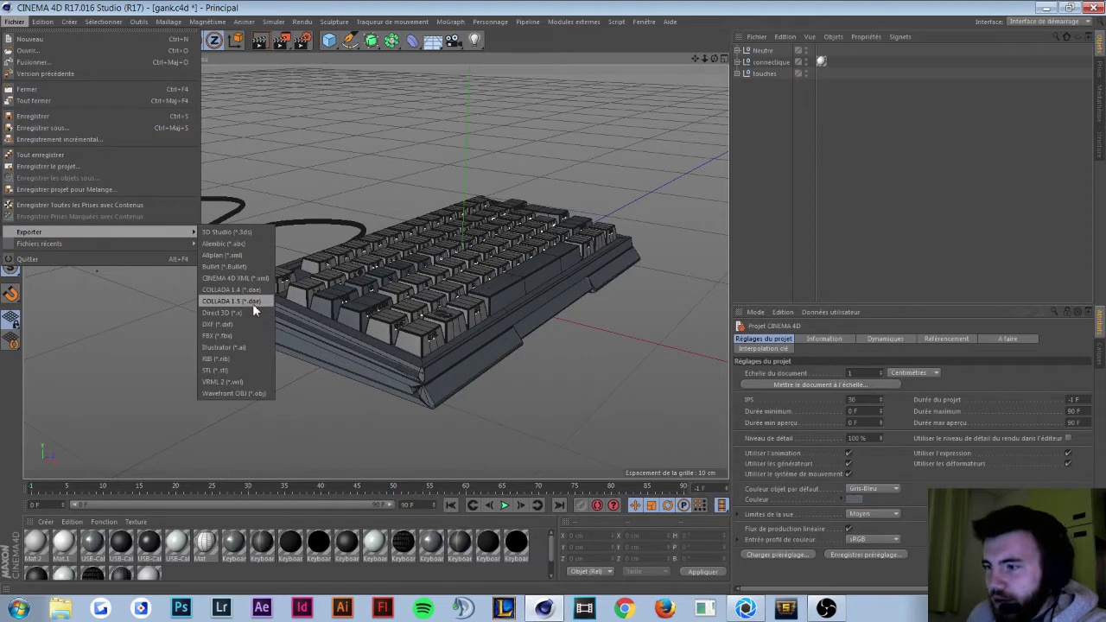
# Step: Export to COLLADA 1.5 (*.dae) as gank tuto, with Export animation unchecked
pyautogui.click(253, 309)
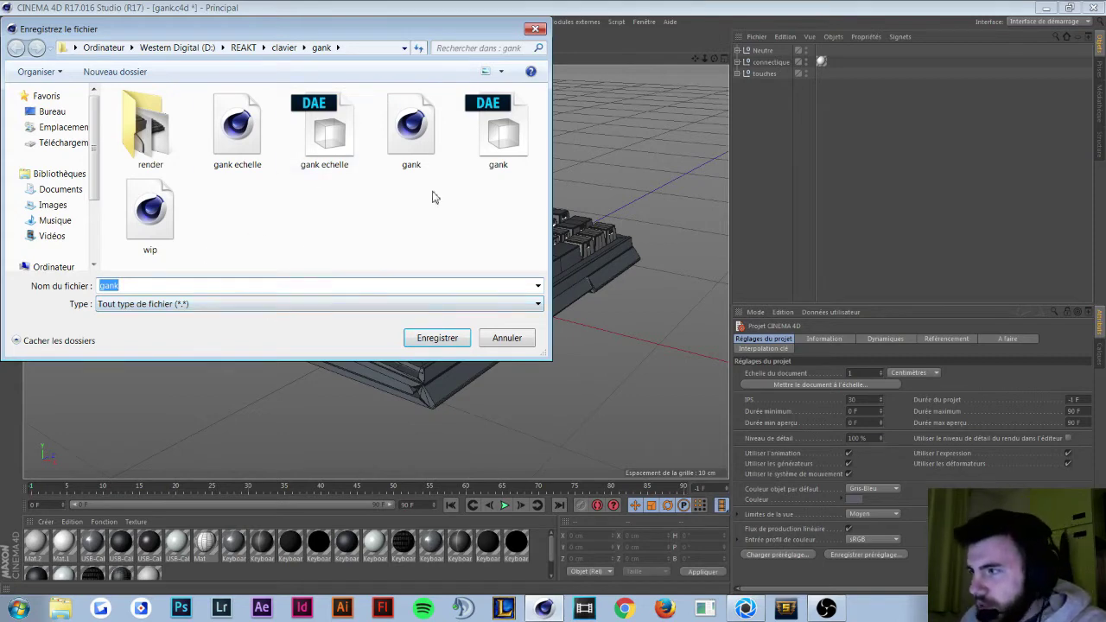
pyautogui.click(165, 287)
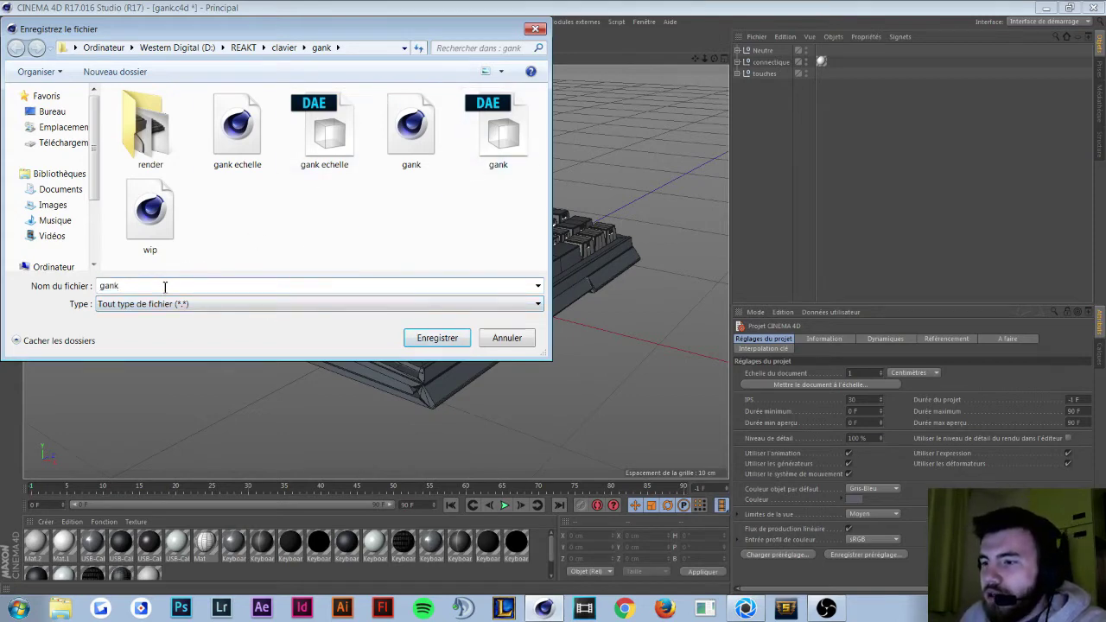
pyautogui.write('low')
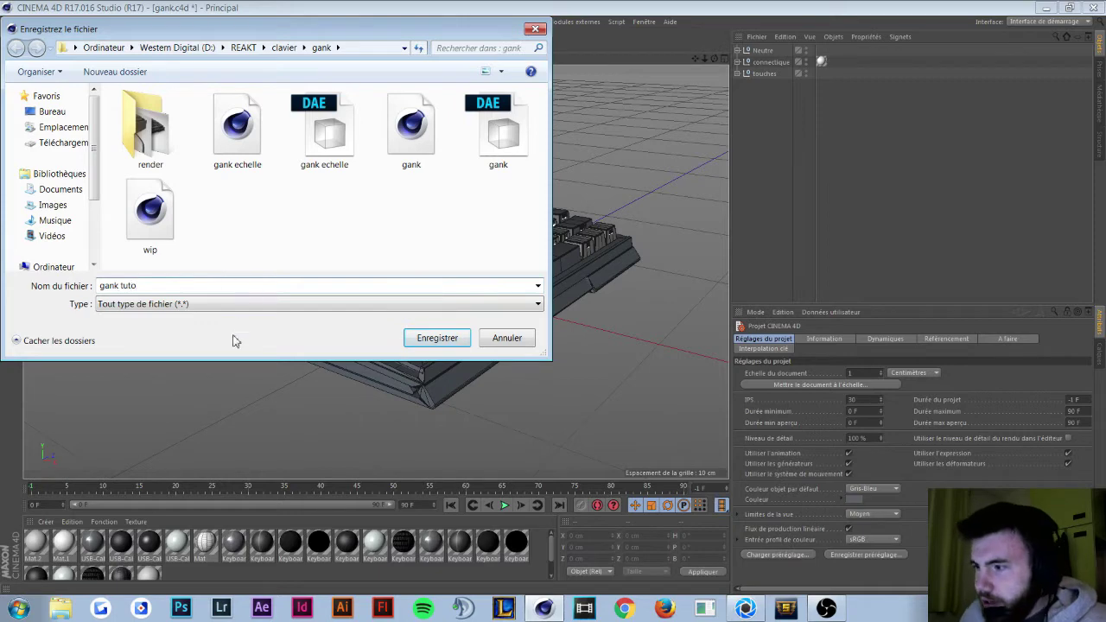
pyautogui.click(438, 338)
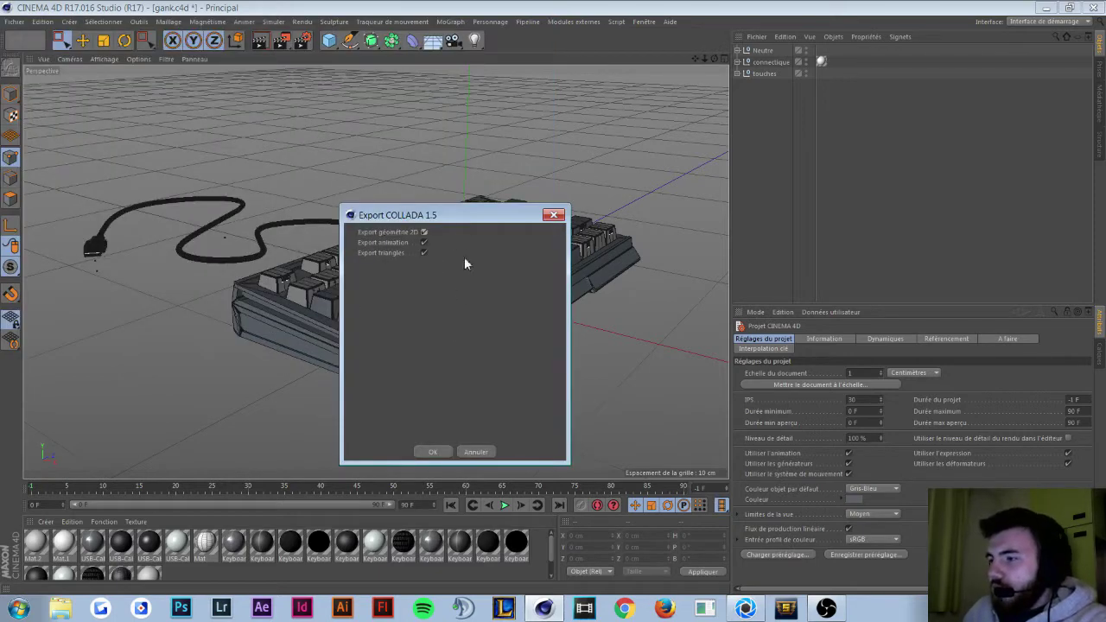
pyautogui.moveTo(414, 217); pyautogui.dragTo(303, 192)
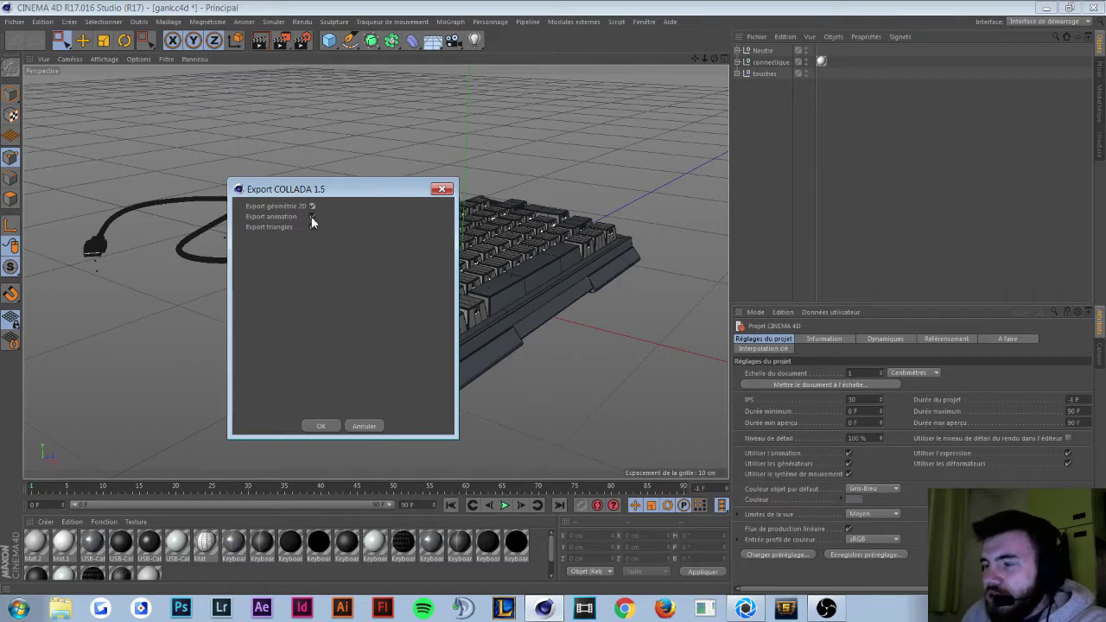
pyautogui.click(312, 217)
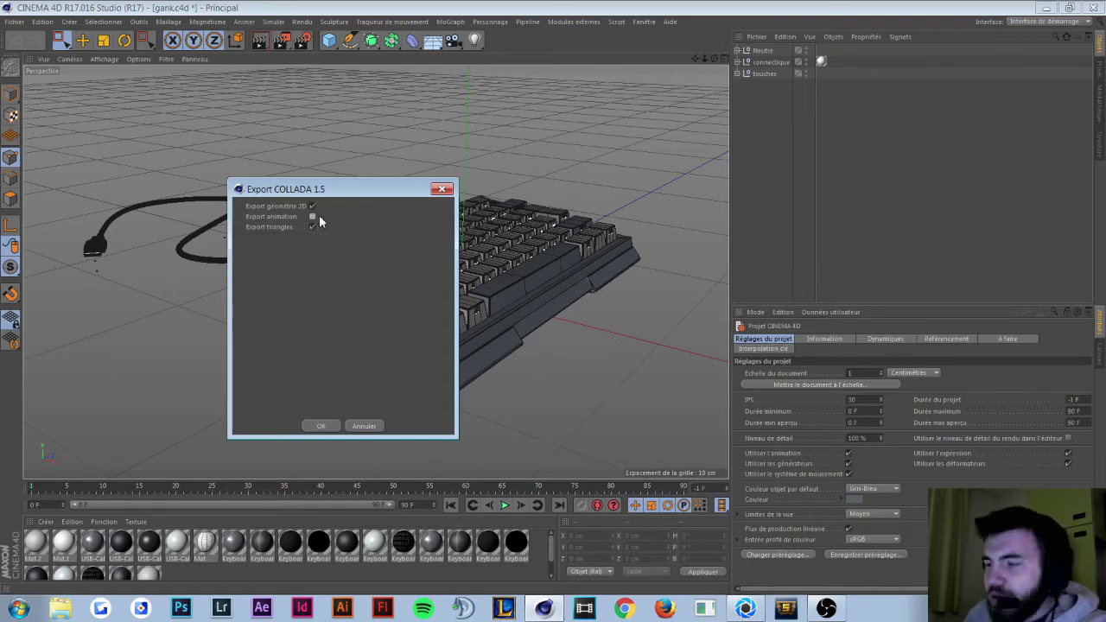
pyautogui.click(320, 426)
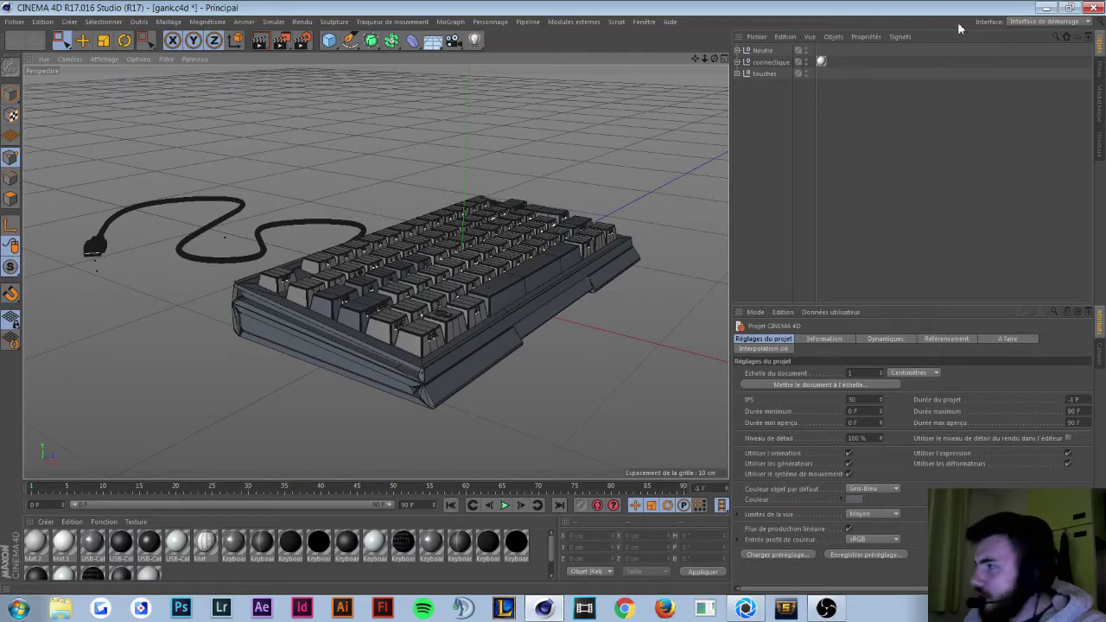
# Step: Quit Cinema 4D without saving and switch to KeyShot
pyautogui.click(1091, 7)
pyautogui.click(601, 358)
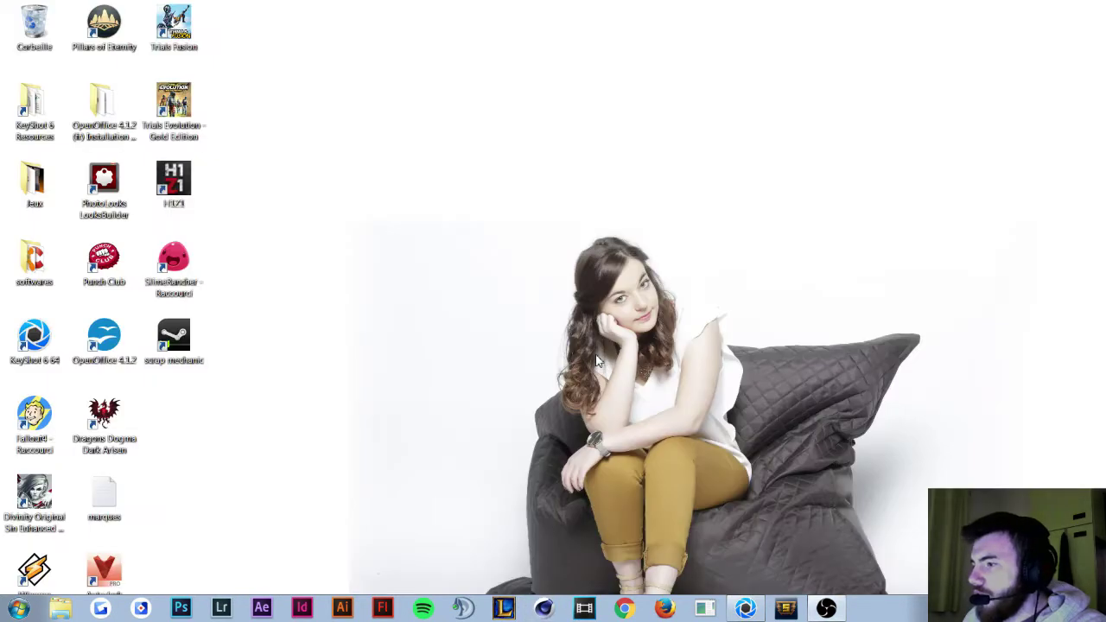
pyautogui.click(745, 608)
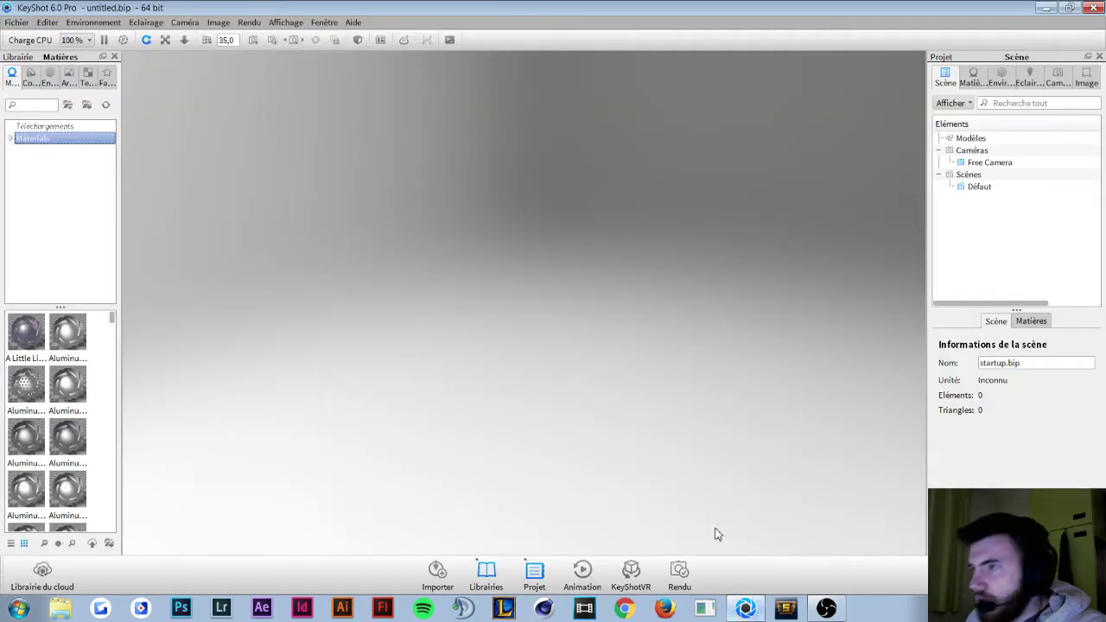
# Step: Import gank tuto.dae from REAKT > clavier > gank and zoom in on the keyboard
pyautogui.click(19, 23)
pyautogui.click(35, 51)
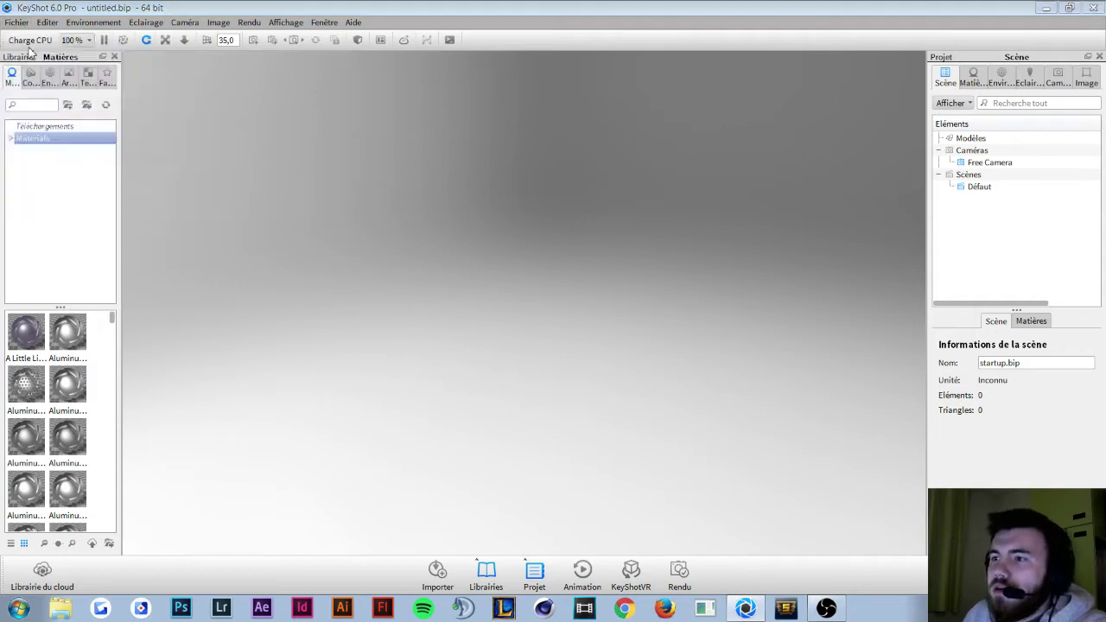
pyautogui.moveTo(385, 39); pyautogui.dragTo(575, 121)
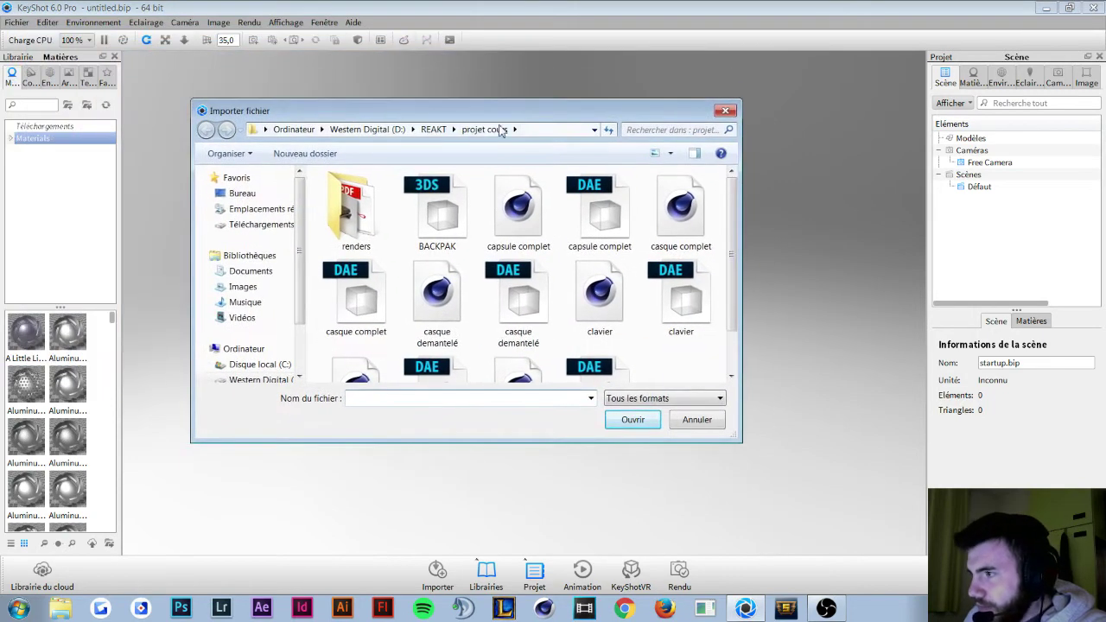
pyautogui.click(434, 129)
pyautogui.doubleClick(541, 229)
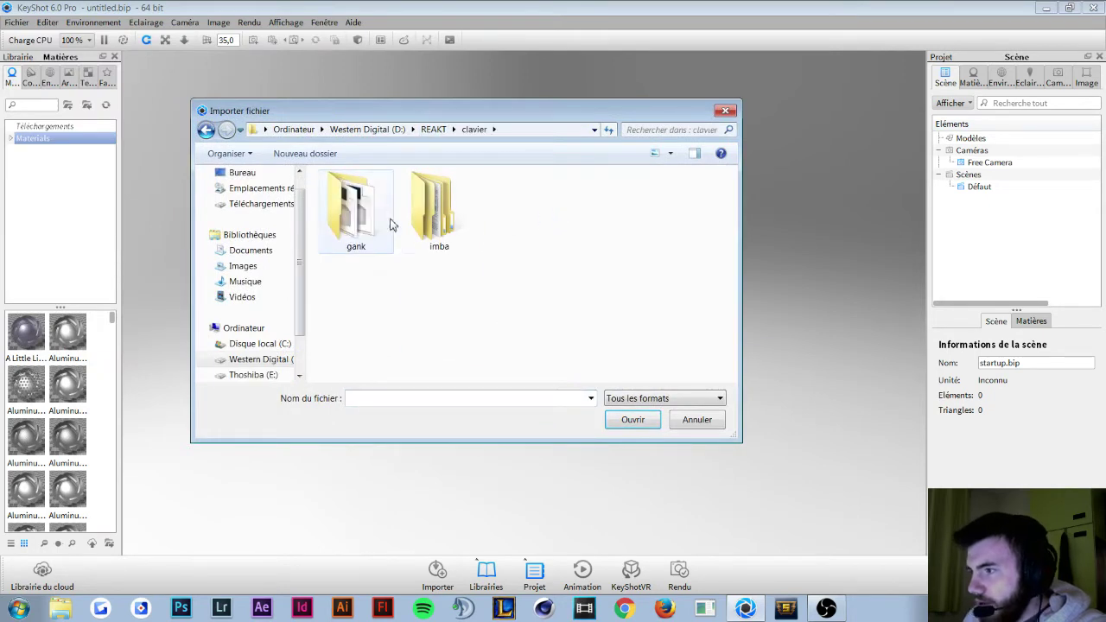
pyautogui.doubleClick(389, 220)
pyautogui.click(607, 211)
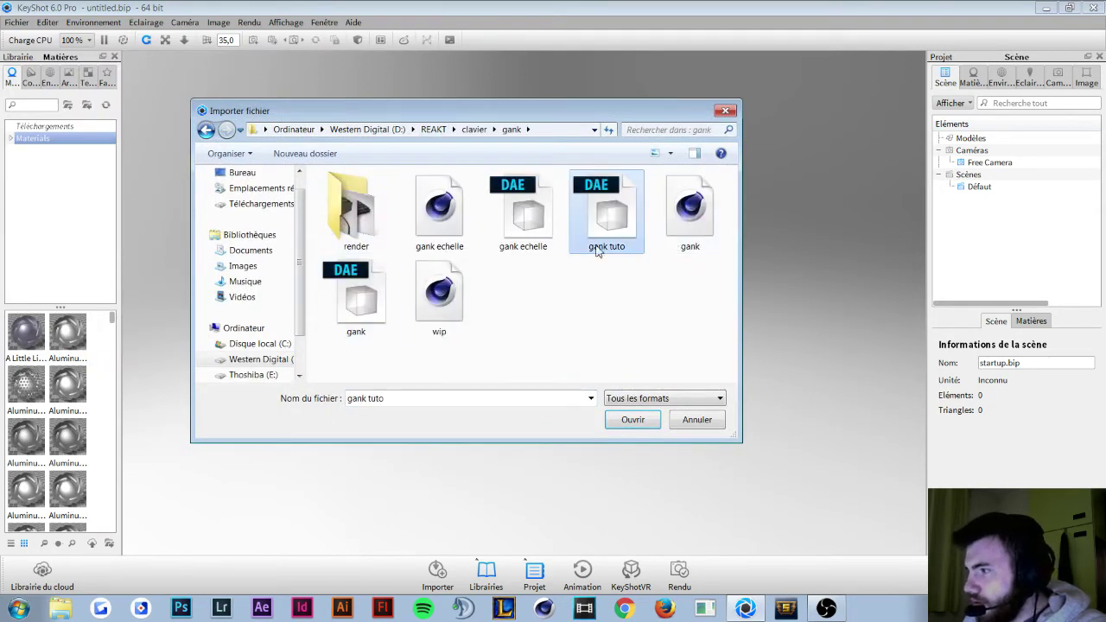
pyautogui.click(638, 423)
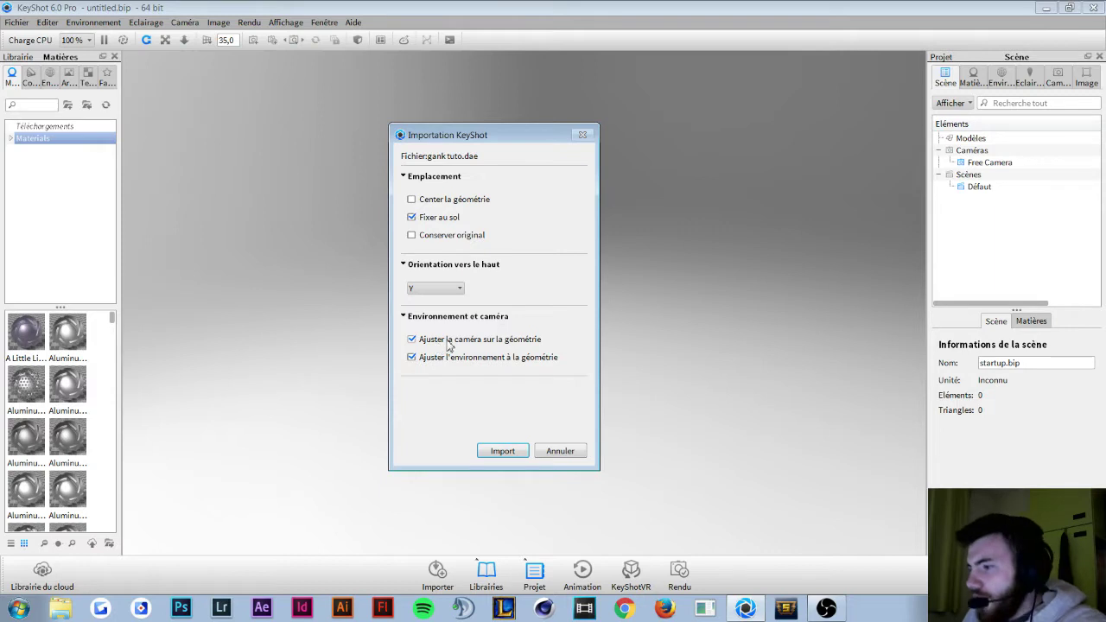
pyautogui.click(502, 451)
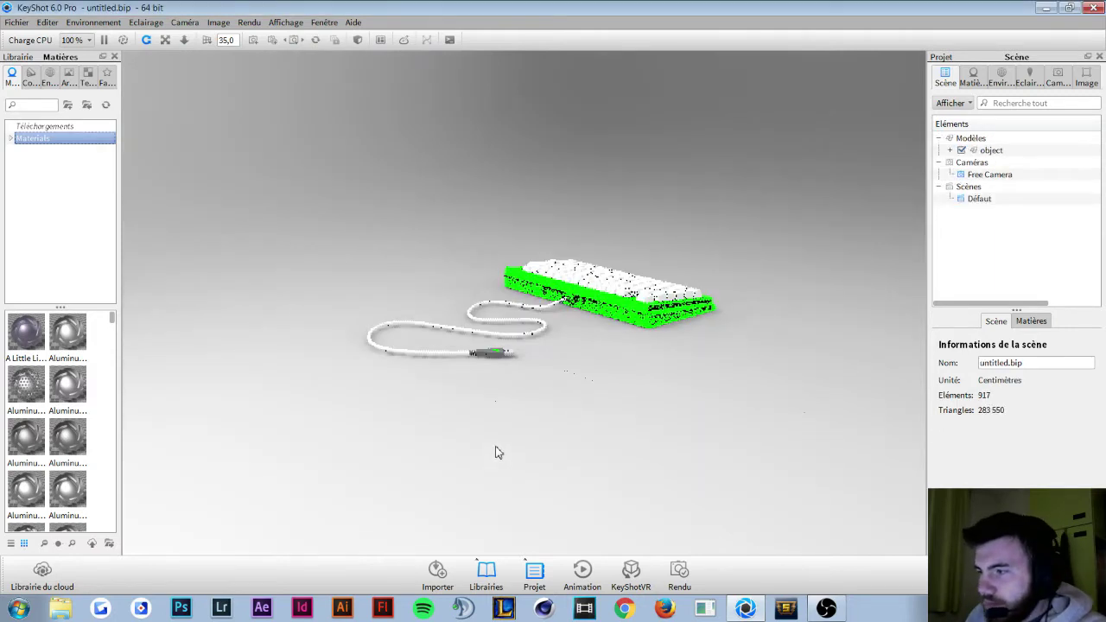
pyautogui.scroll(-2, 694, 335)
pyautogui.scroll(3, 694, 335)
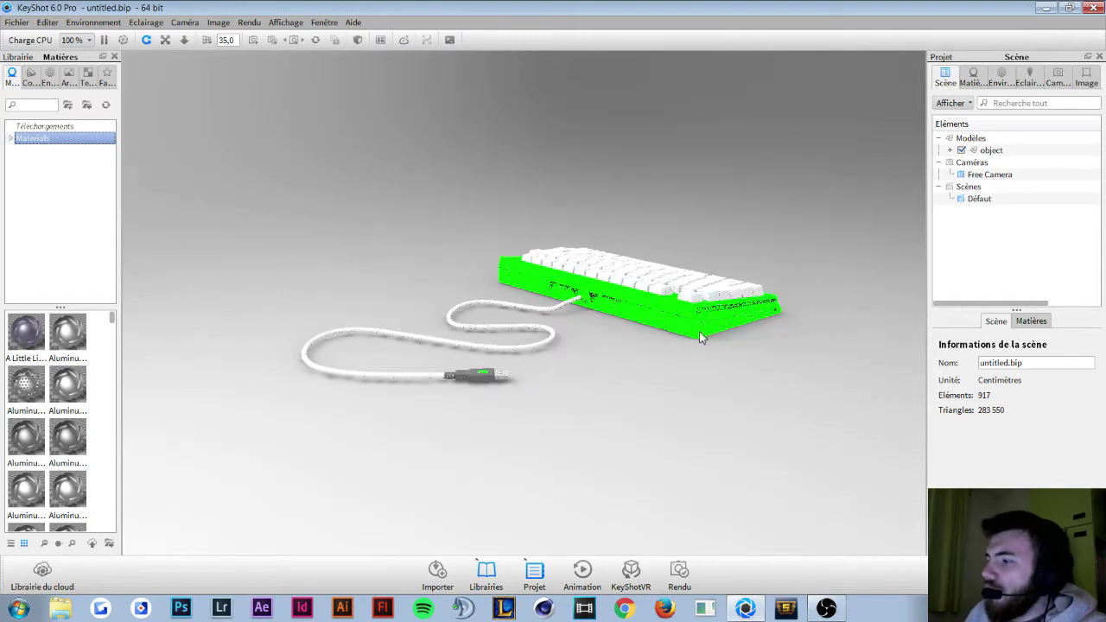
pyautogui.scroll(1, 666, 339)
pyautogui.scroll(1, 628, 344)
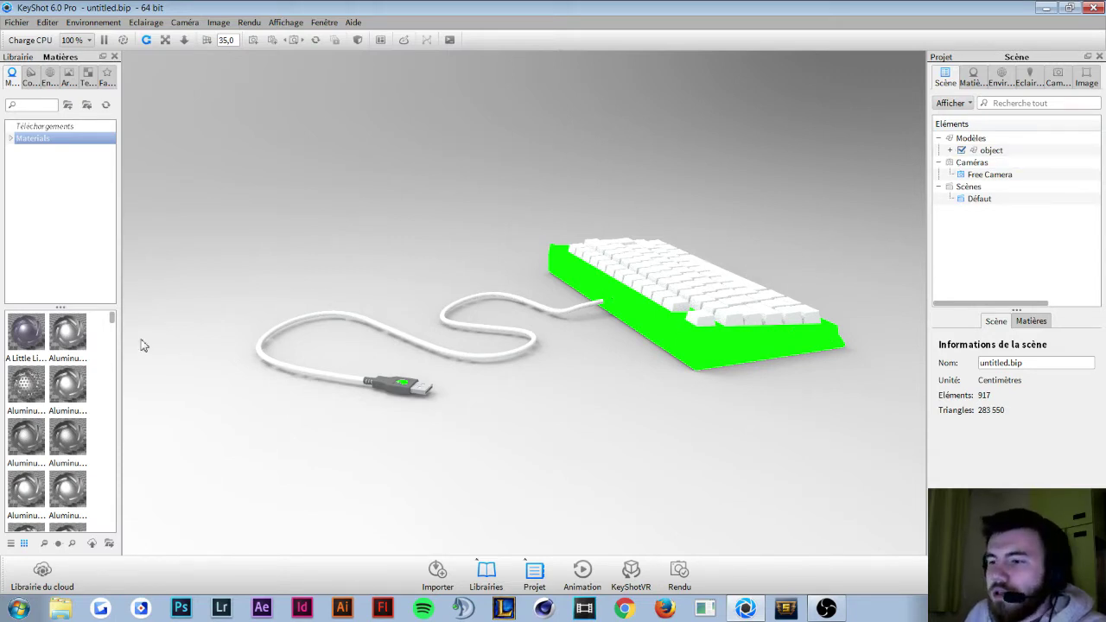
# Step: Drag the grey Hard Rough swatch from Plastic > Hard onto the keyboard object
pyautogui.click(10, 139)
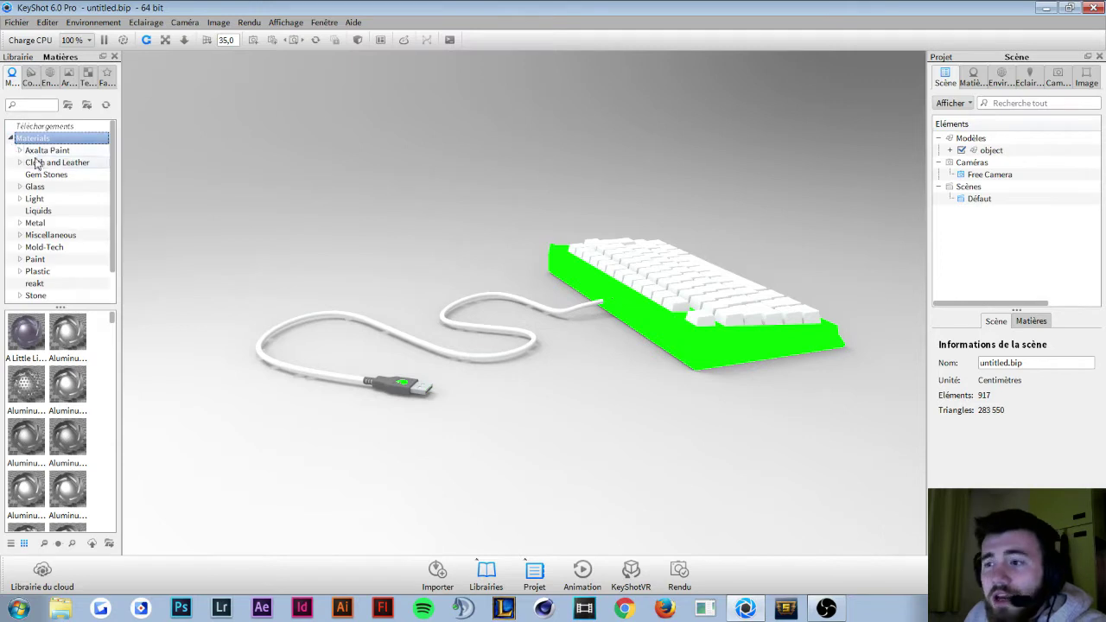
pyautogui.moveTo(112, 207); pyautogui.dragTo(113, 234)
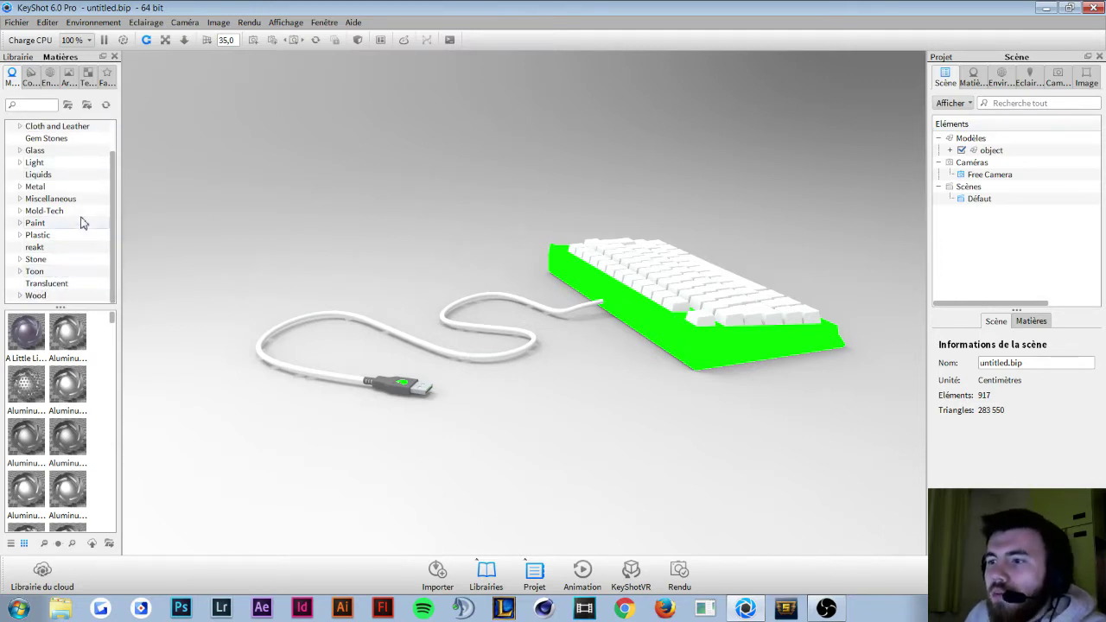
pyautogui.scroll(1, 69, 216)
pyautogui.scroll(-1, 49, 201)
pyautogui.click(20, 235)
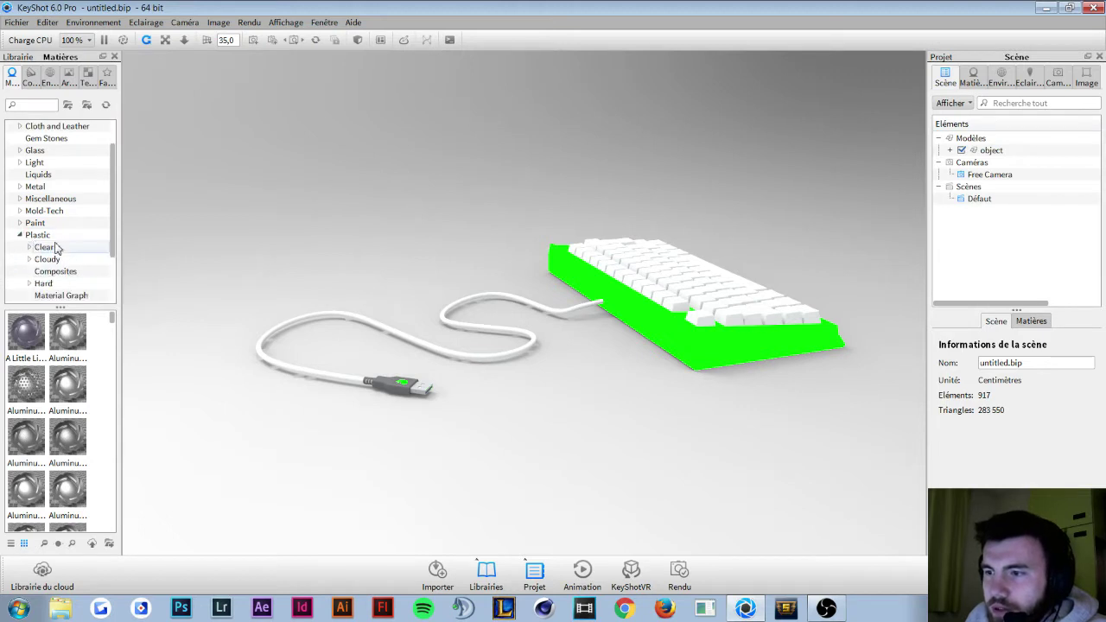
pyautogui.click(45, 283)
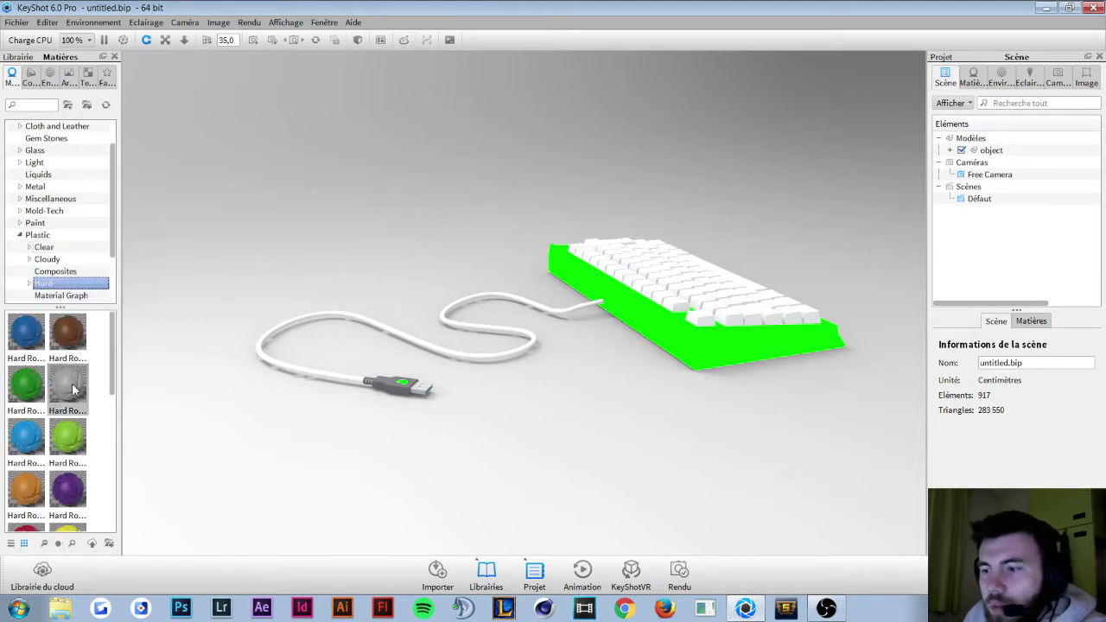
pyautogui.moveTo(110, 358); pyautogui.dragTo(110, 440)
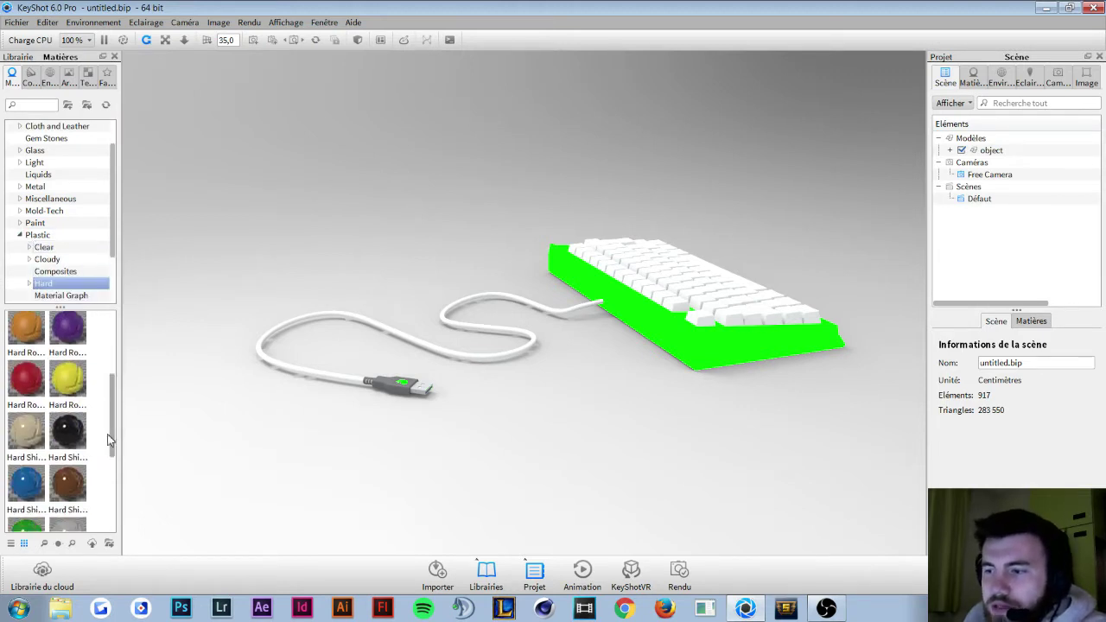
pyautogui.scroll(5, 72, 436)
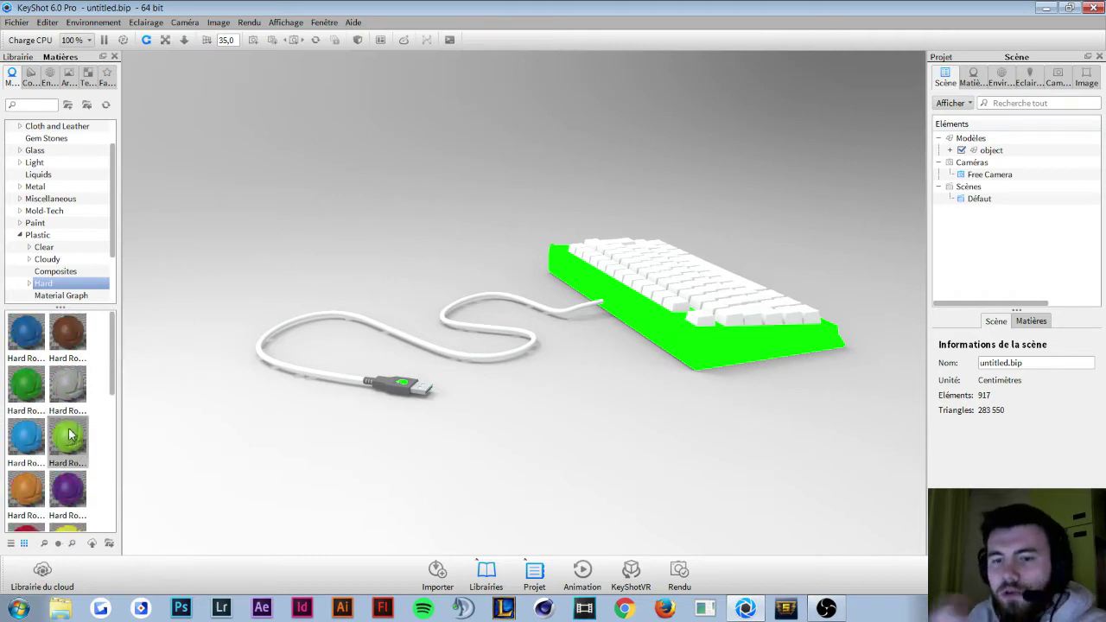
pyautogui.moveTo(71, 403); pyautogui.dragTo(981, 155)
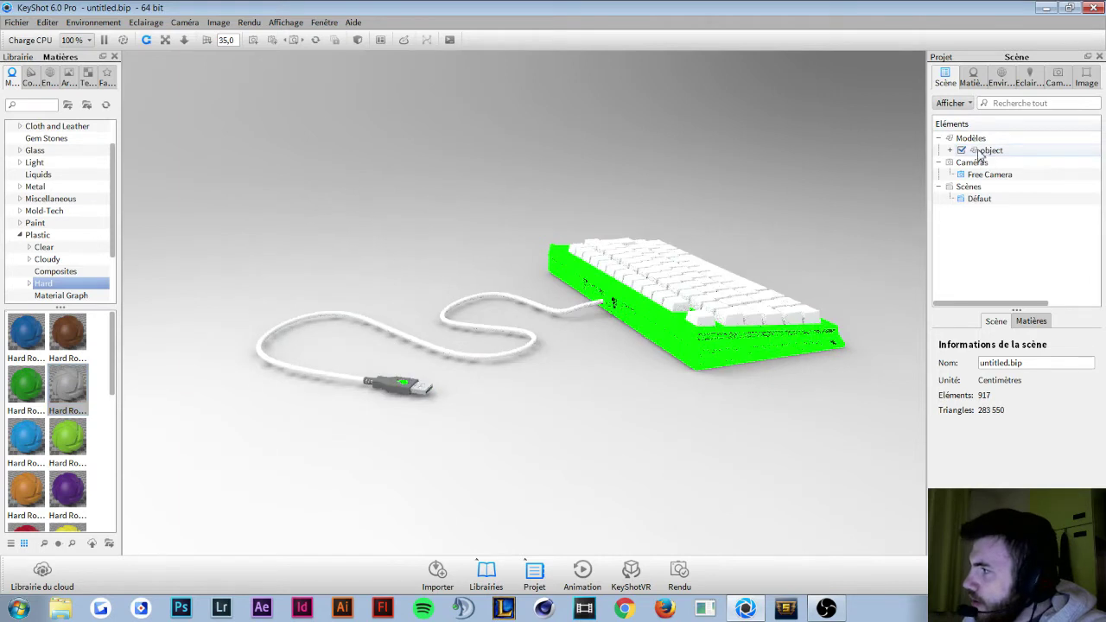
pyautogui.moveTo(981, 155); pyautogui.dragTo(981, 158)
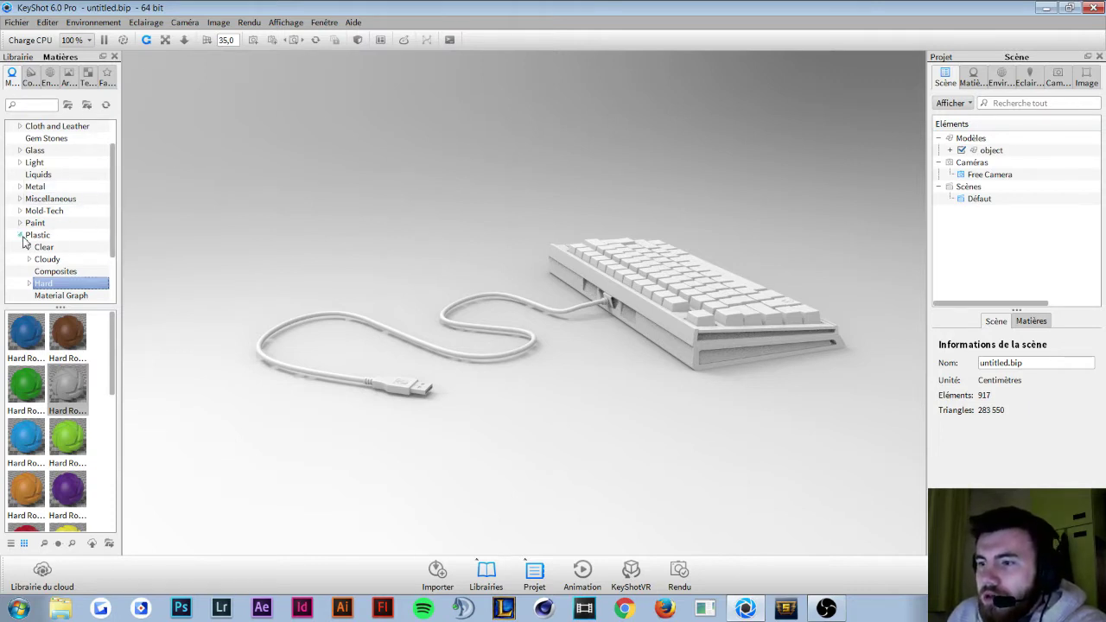
# Step: Browse Axalta Paint, reakt and Gem Stones, end on Cloth and Leather, cancelling Add Folder
pyautogui.click(19, 235)
pyautogui.scroll(1, 108, 147)
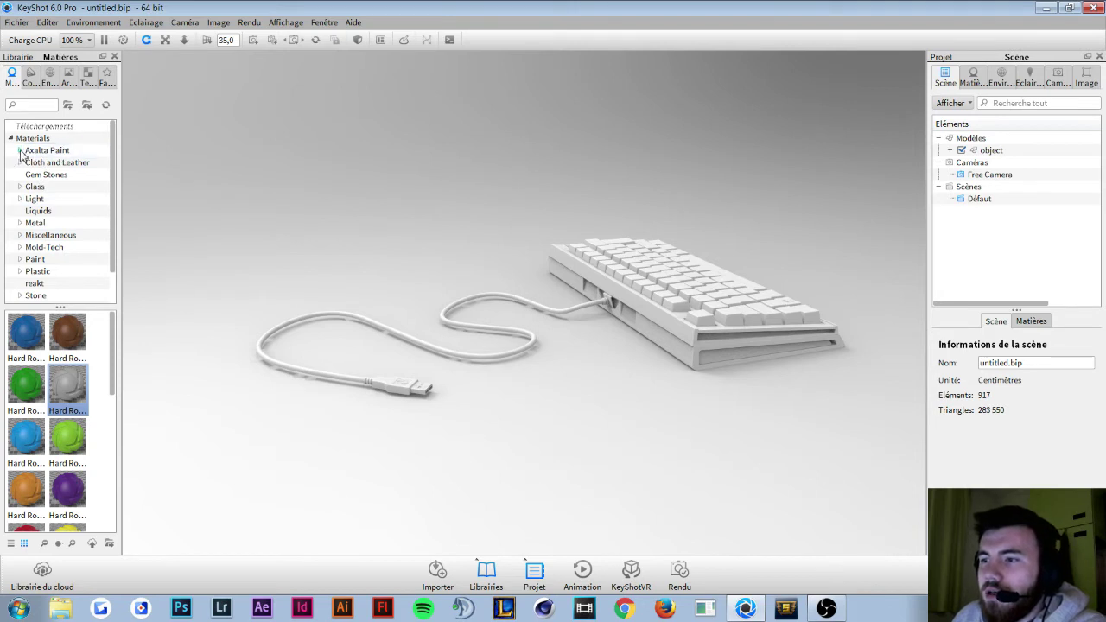
pyautogui.click(29, 152)
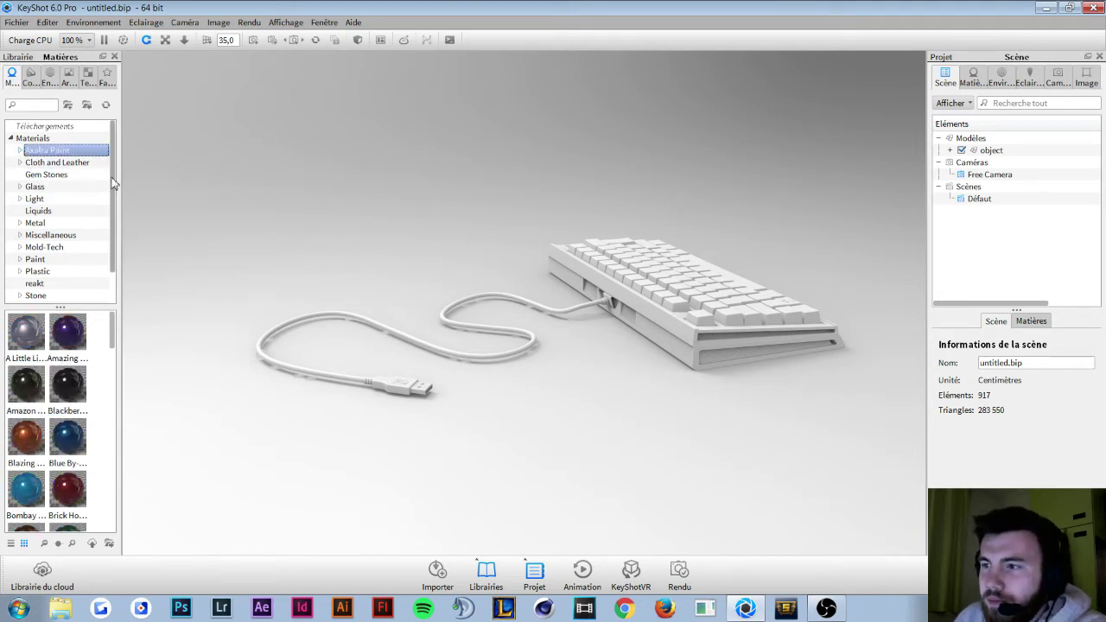
pyautogui.scroll(-1, 90, 166)
pyautogui.click(47, 248)
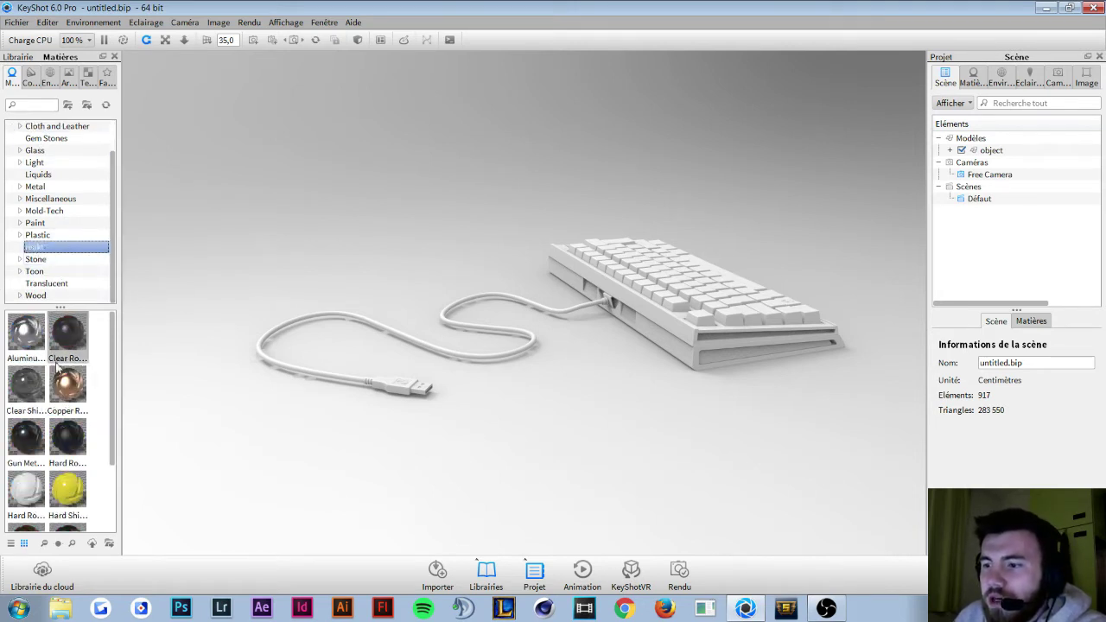
pyautogui.scroll(-3, 86, 389)
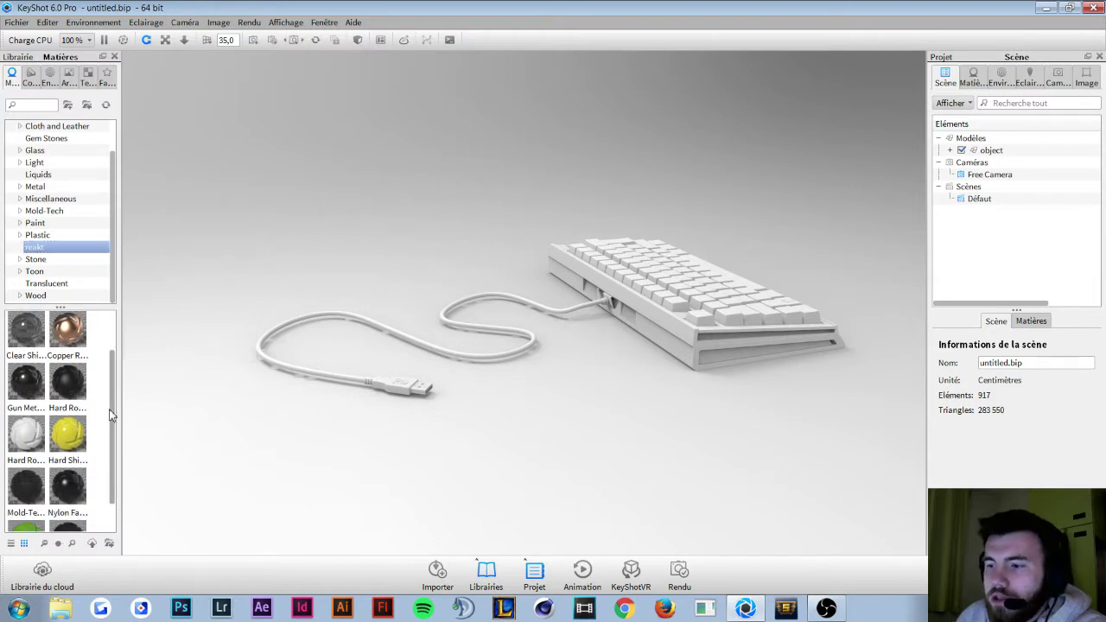
pyautogui.scroll(2, 93, 429)
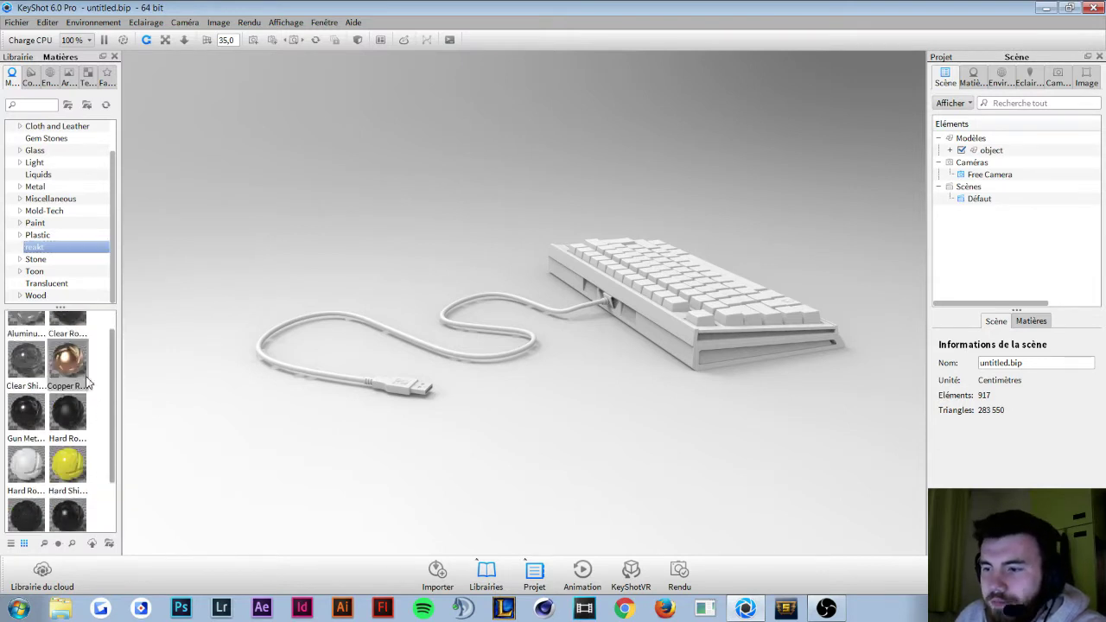
pyautogui.click(48, 138)
pyautogui.scroll(1, 46, 212)
pyautogui.click(63, 165)
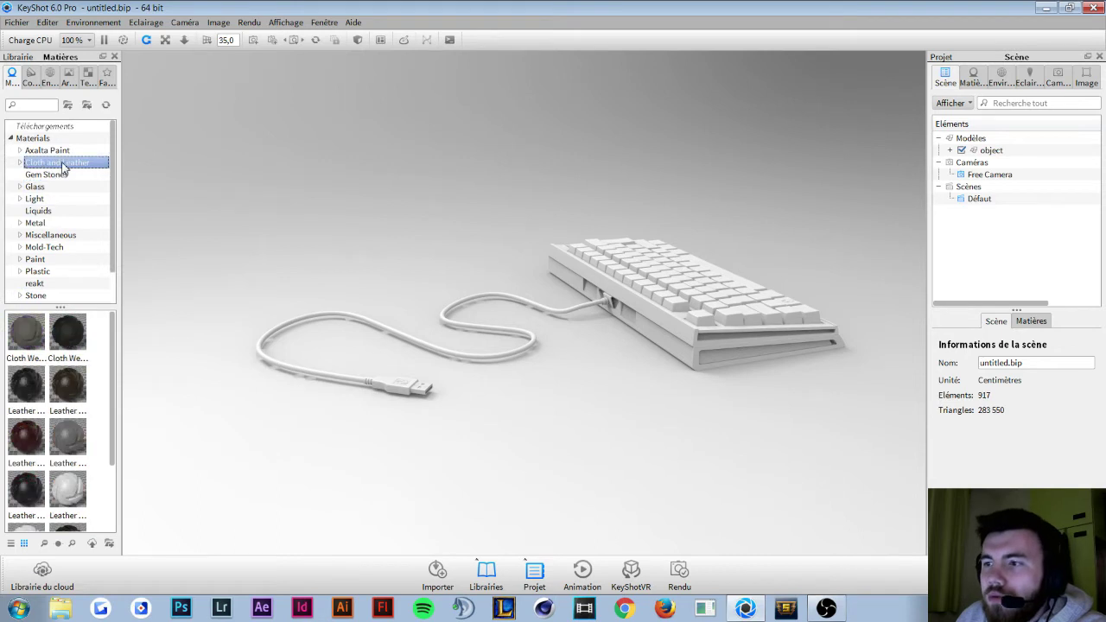
pyautogui.click(68, 106)
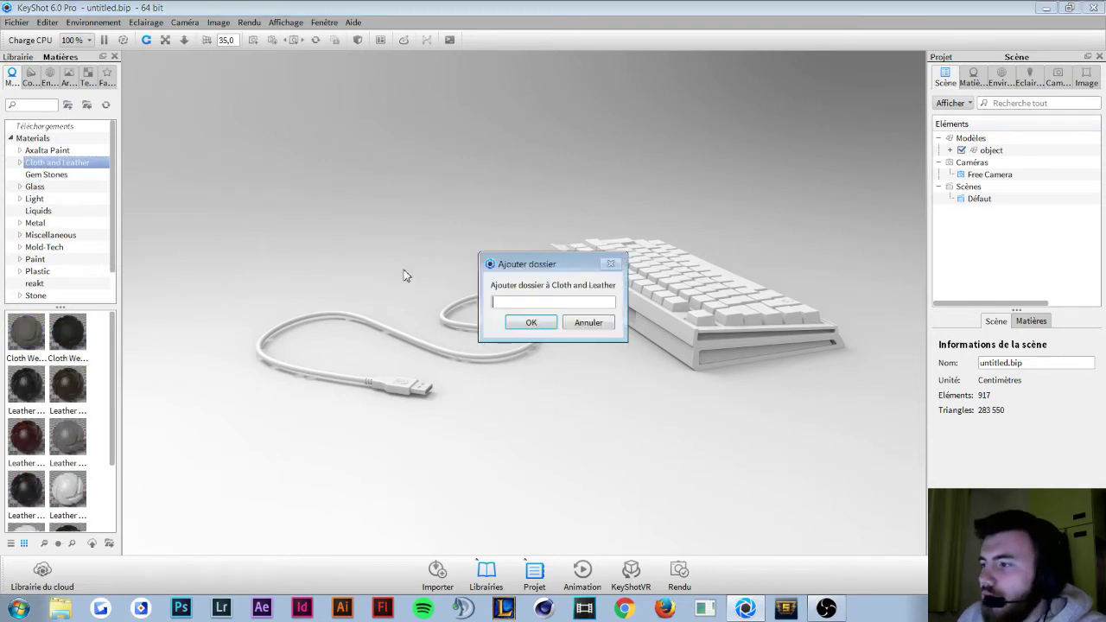
pyautogui.click(591, 325)
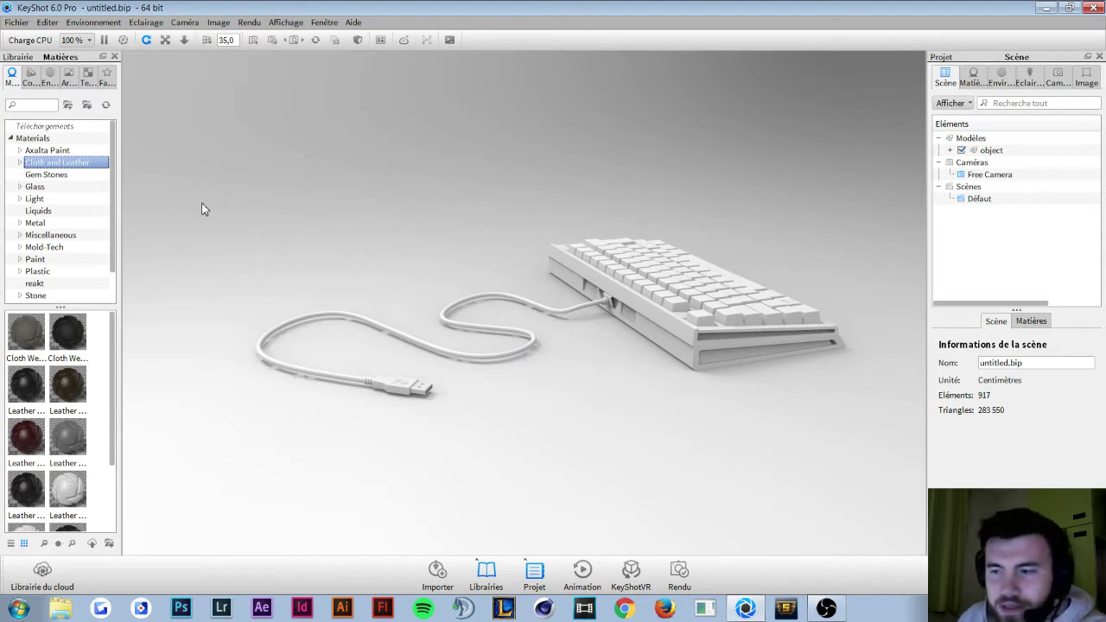
# Step: Show the Charge CPU options, from 25 % (2 cores) to 100 % (8 cores)
pyautogui.click(90, 41)
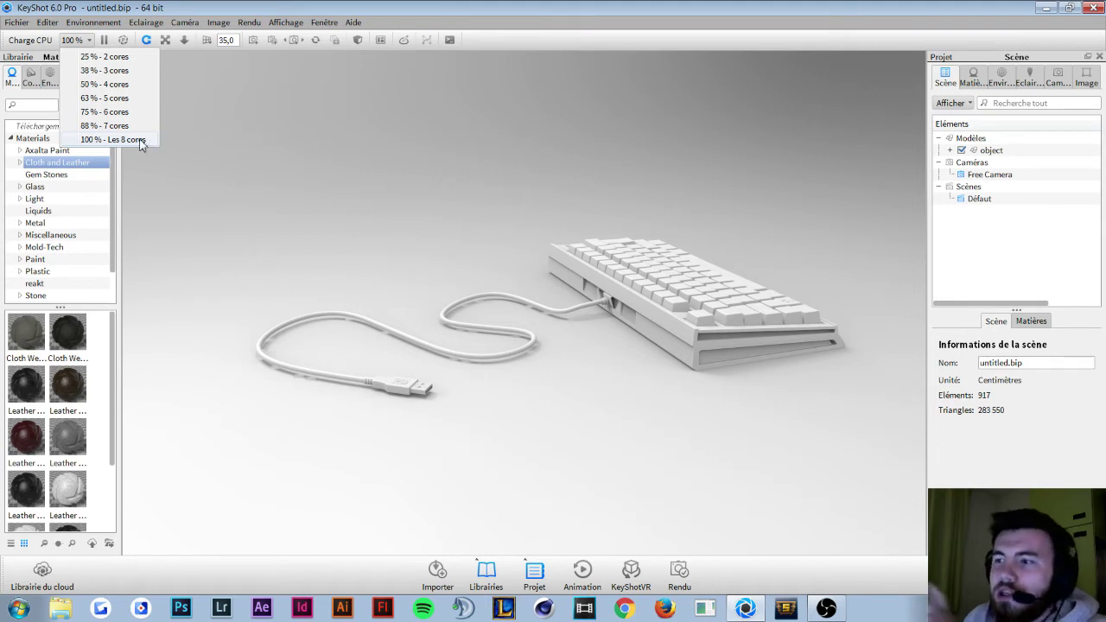
# Step: Close the CPU list at 100 % and pause, then resume, the real-time render
pyautogui.click(139, 140)
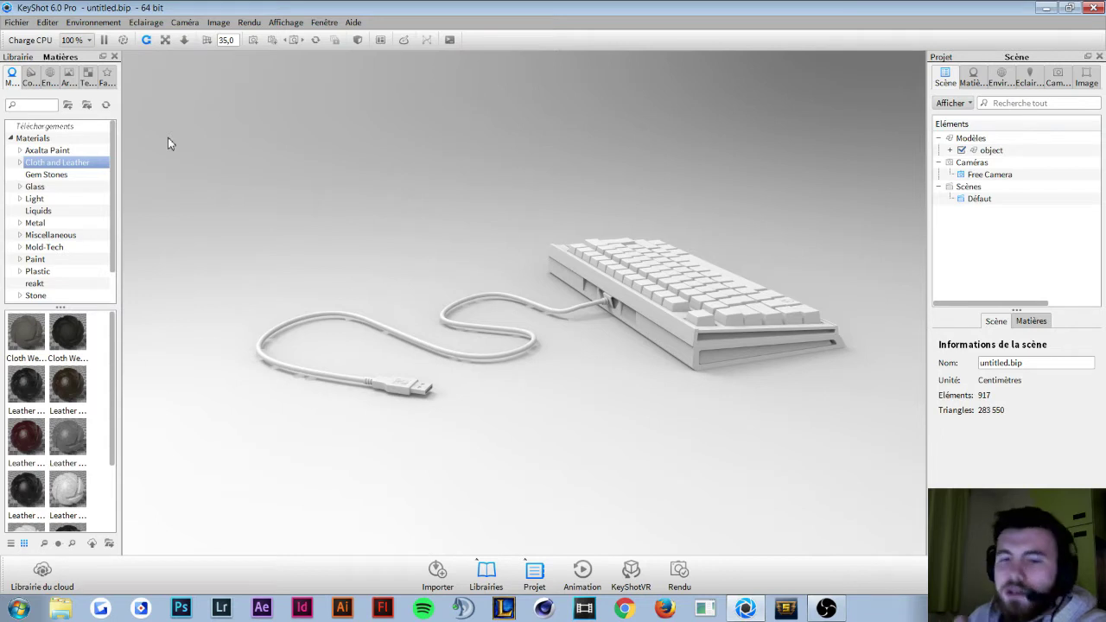
pyautogui.click(104, 39)
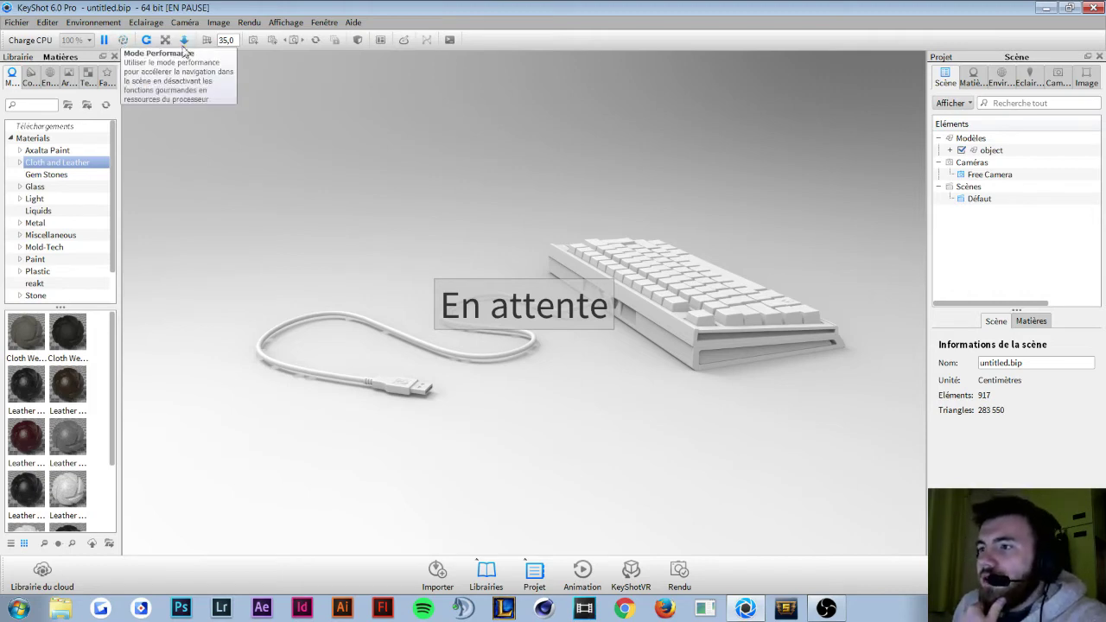
pyautogui.click(103, 41)
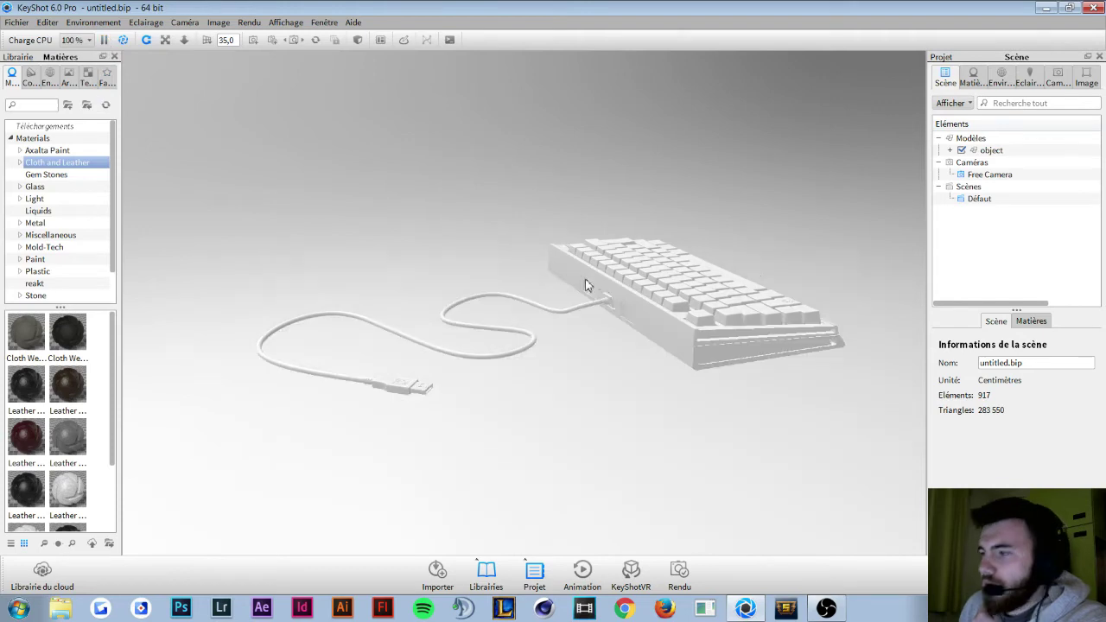
# Step: Set Charge CPU to 75 % (6 cores) and orbit the keyboard to face the viewer
pyautogui.moveTo(585, 285)
pyautogui.mouseDown()
pyautogui.moveTo(568, 363)
pyautogui.moveTo(545, 276)
pyautogui.mouseUp()
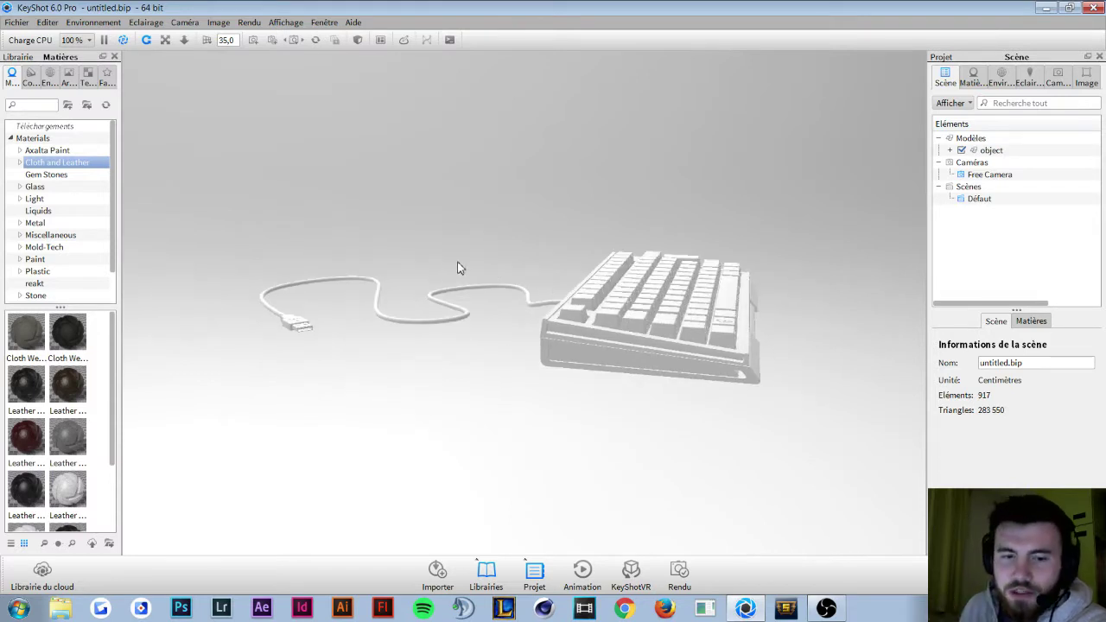
pyautogui.click(81, 39)
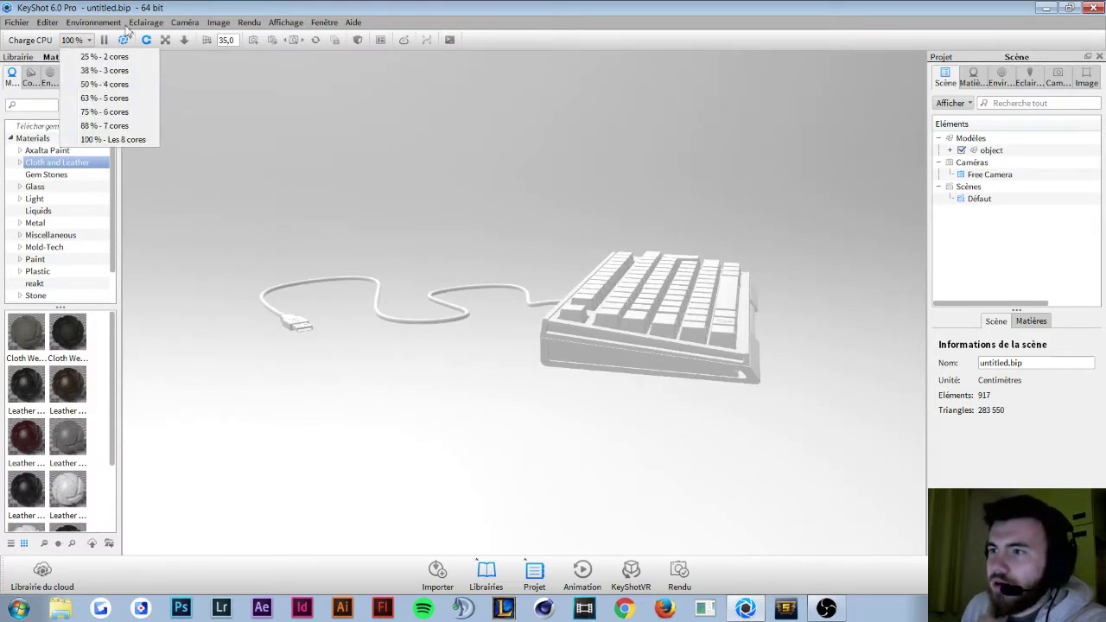
pyautogui.click(122, 109)
pyautogui.moveTo(346, 303)
pyautogui.mouseDown()
pyautogui.moveTo(522, 327)
pyautogui.moveTo(630, 376)
pyautogui.moveTo(501, 326)
pyautogui.moveTo(573, 343)
pyautogui.mouseUp()
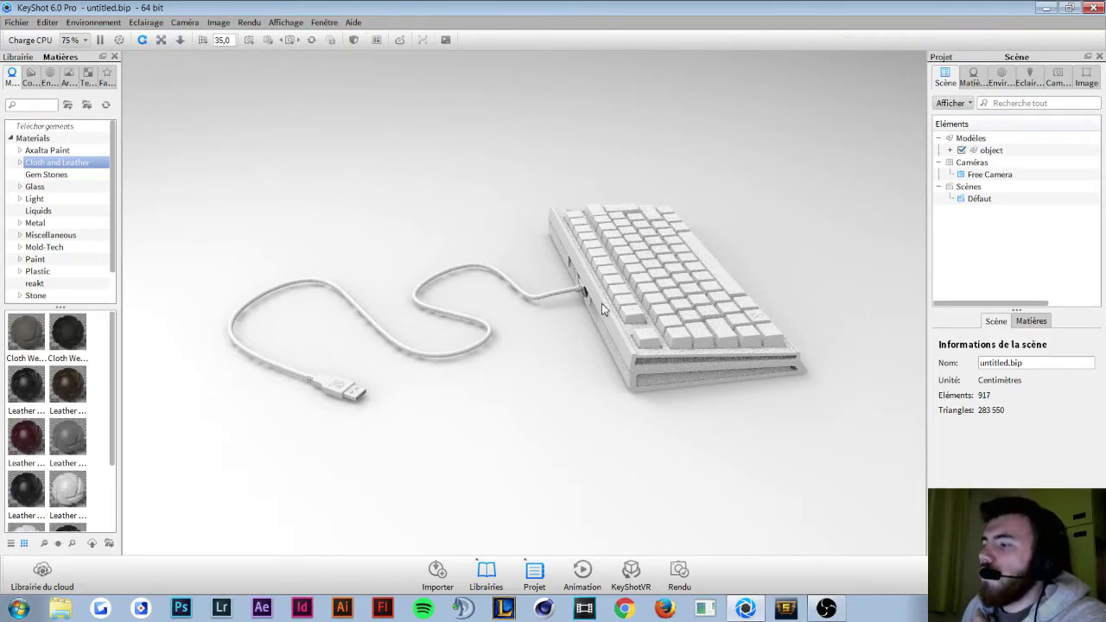
# Step: Orbit to a lower side-on view, zoom in, and bring up the perspective adjustment
pyautogui.moveTo(553, 276)
pyautogui.mouseDown()
pyautogui.moveTo(551, 239)
pyautogui.moveTo(461, 187)
pyautogui.moveTo(499, 221)
pyautogui.mouseUp()
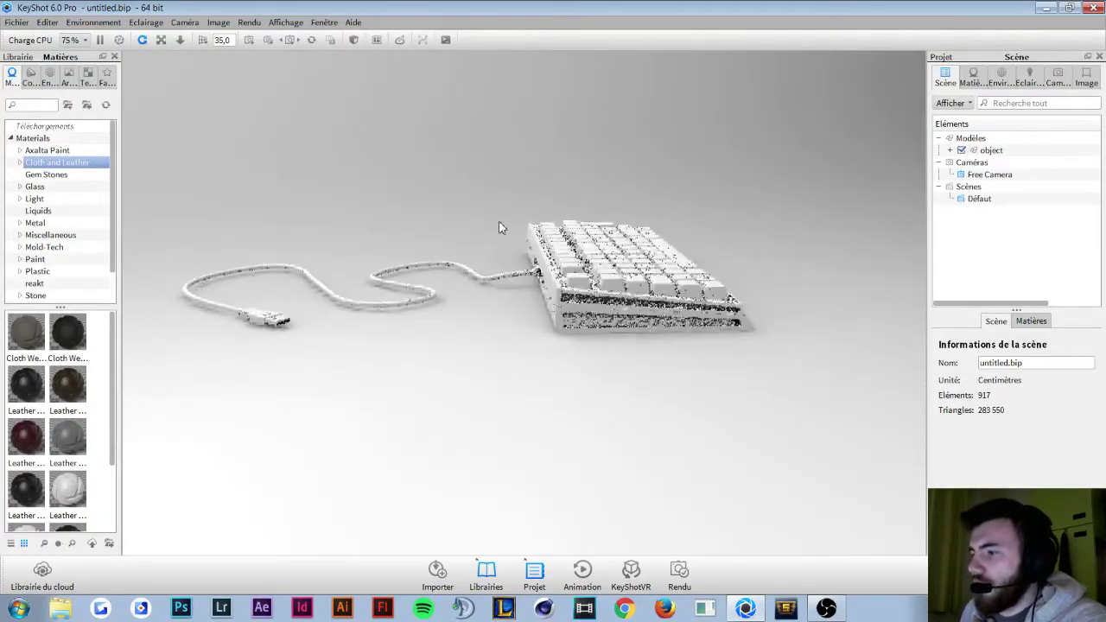
pyautogui.rightClick(510, 260)
pyautogui.click(571, 272)
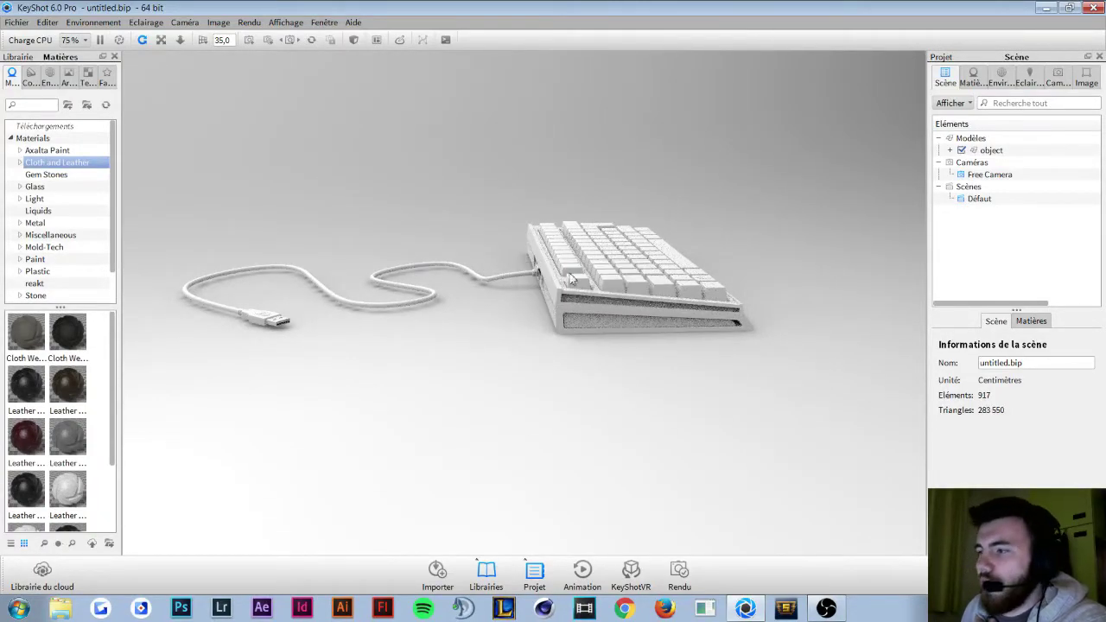
pyautogui.moveTo(570, 275); pyautogui.dragTo(574, 275)
pyautogui.scroll(1, 574, 275)
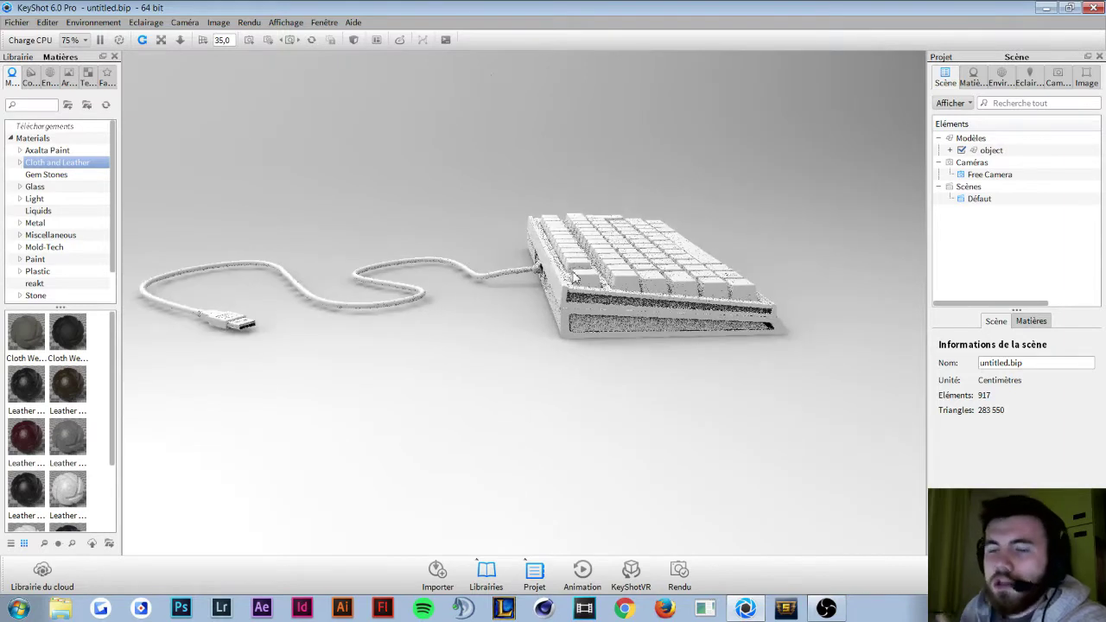
pyautogui.scroll(1, 574, 275)
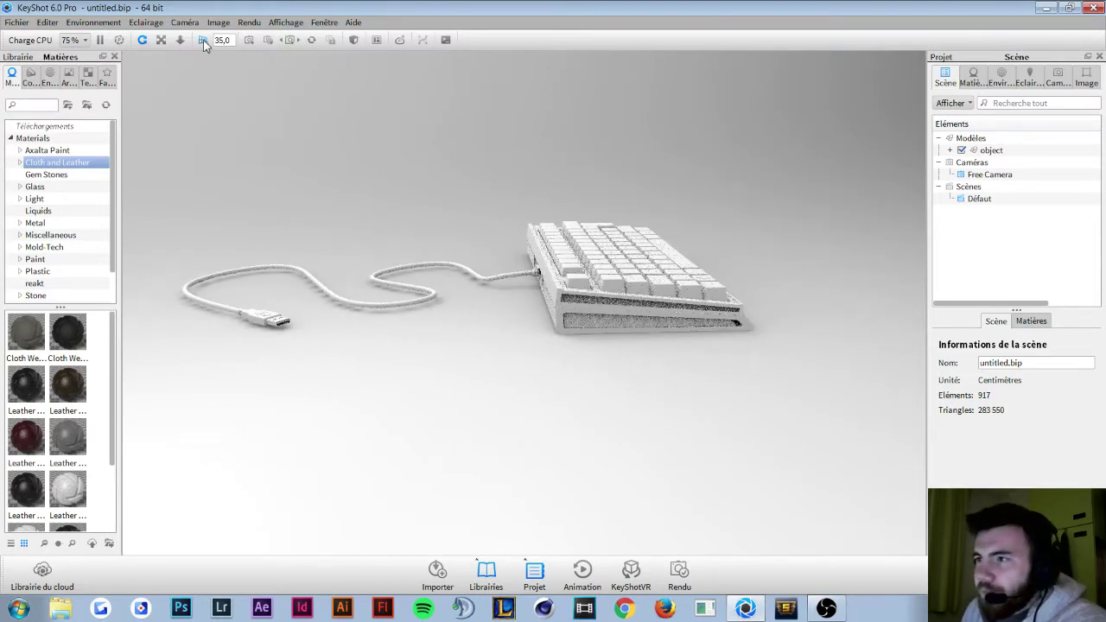
pyautogui.click(204, 41)
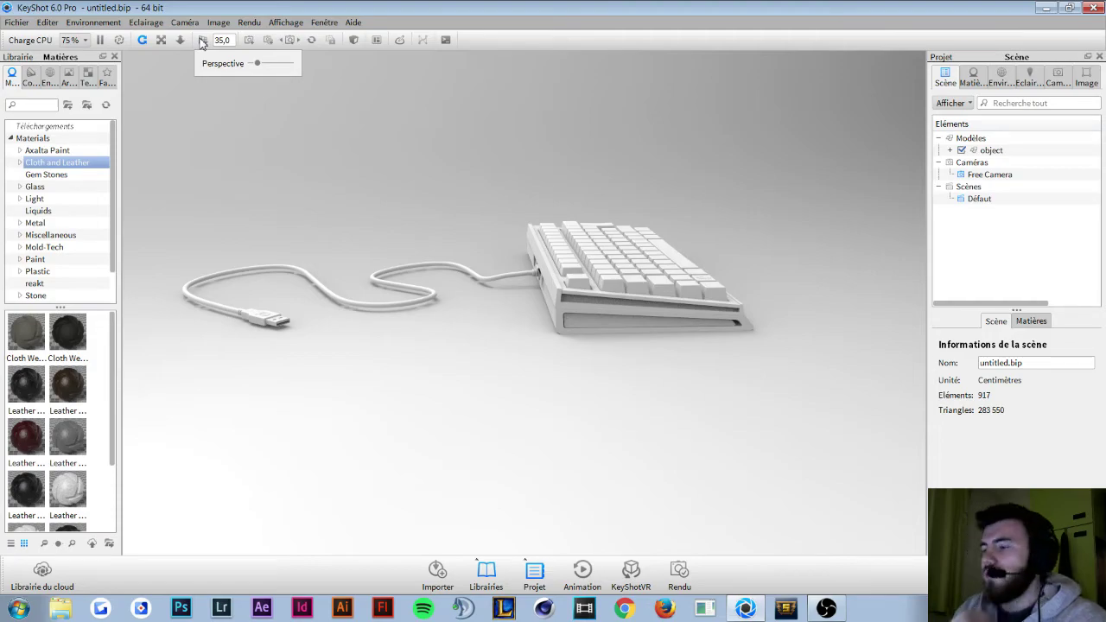
# Step: Orbit in close on the keyboard, refine the zoom, and reopen the perspective slider at 35,0
pyautogui.moveTo(419, 72)
pyautogui.mouseDown()
pyautogui.moveTo(375, 348)
pyautogui.moveTo(853, 533)
pyautogui.moveTo(698, 266)
pyautogui.mouseUp()
pyautogui.scroll(5, 374, 347)
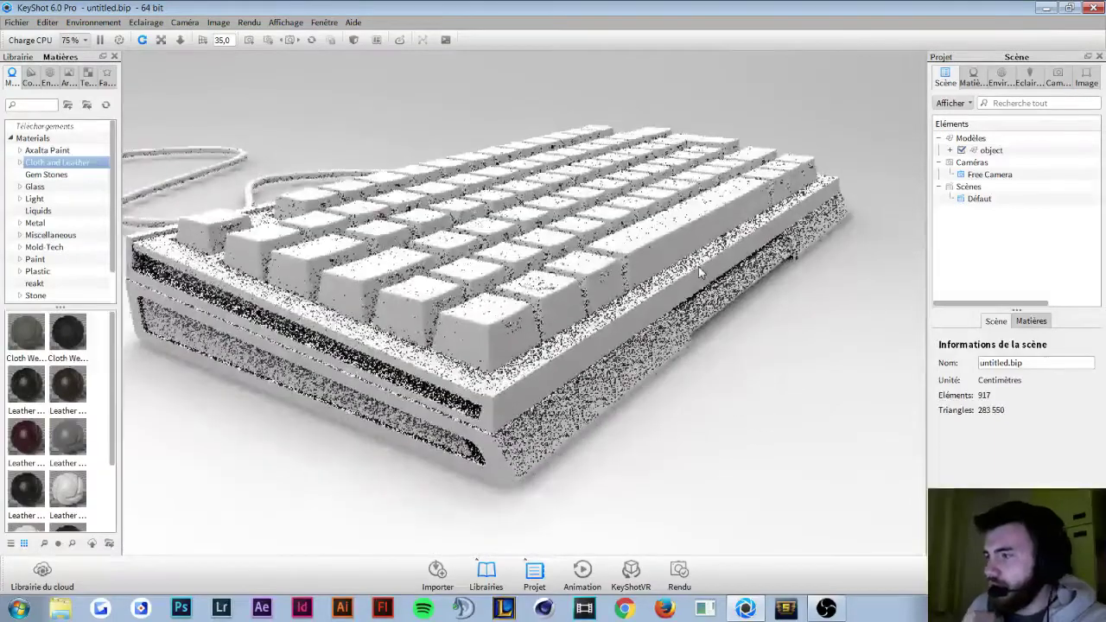
pyautogui.scroll(-3, 697, 266)
pyautogui.scroll(3, 769, 290)
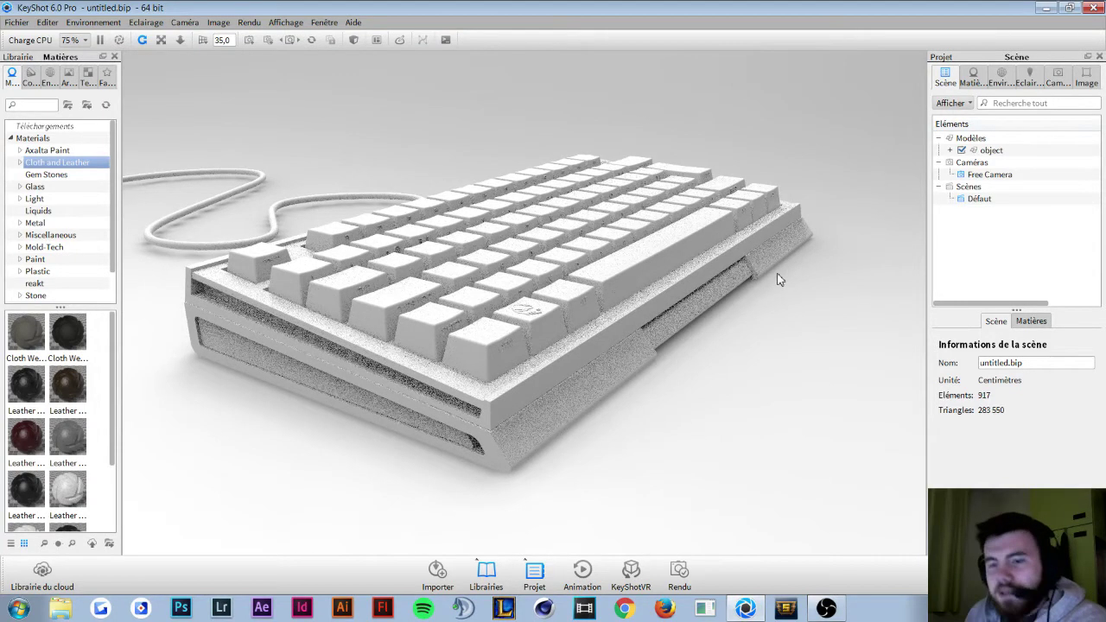
pyautogui.click(206, 40)
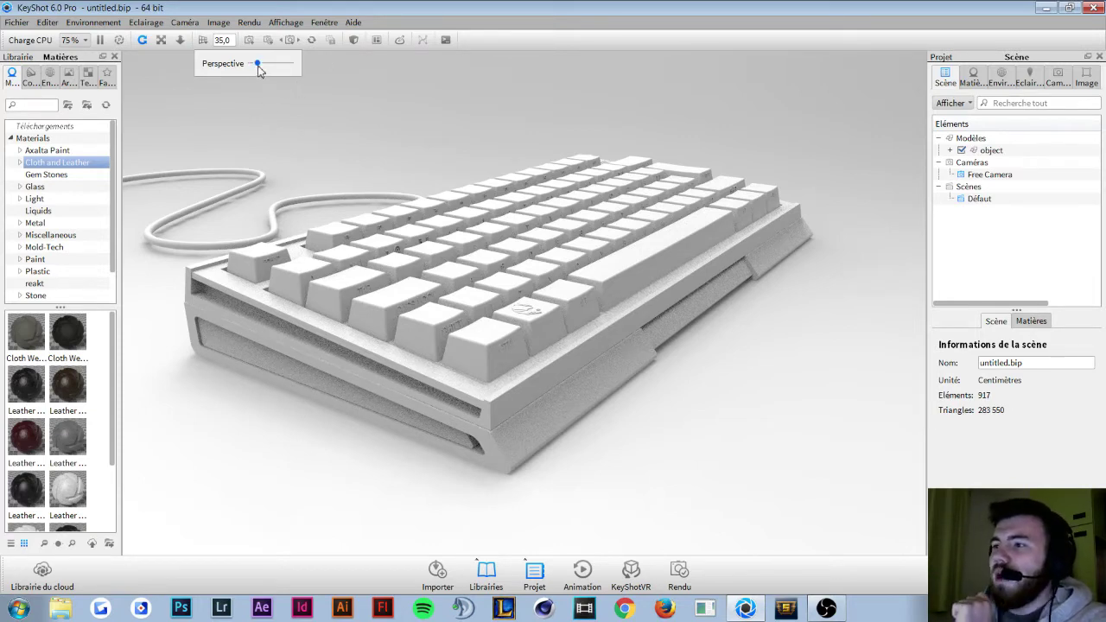
# Step: Try stronger perspective values, lowering the field of view from 38 to 32, orbiting slightly
pyautogui.click(255, 66)
pyautogui.scroll(2, 256, 65)
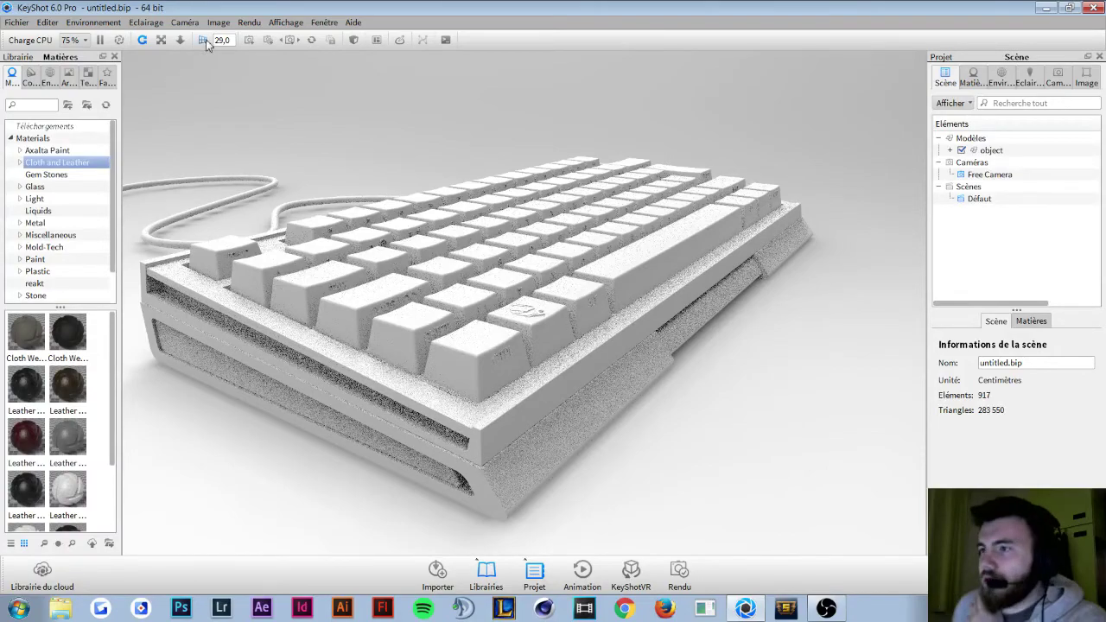
pyautogui.moveTo(451, 262); pyautogui.dragTo(491, 297)
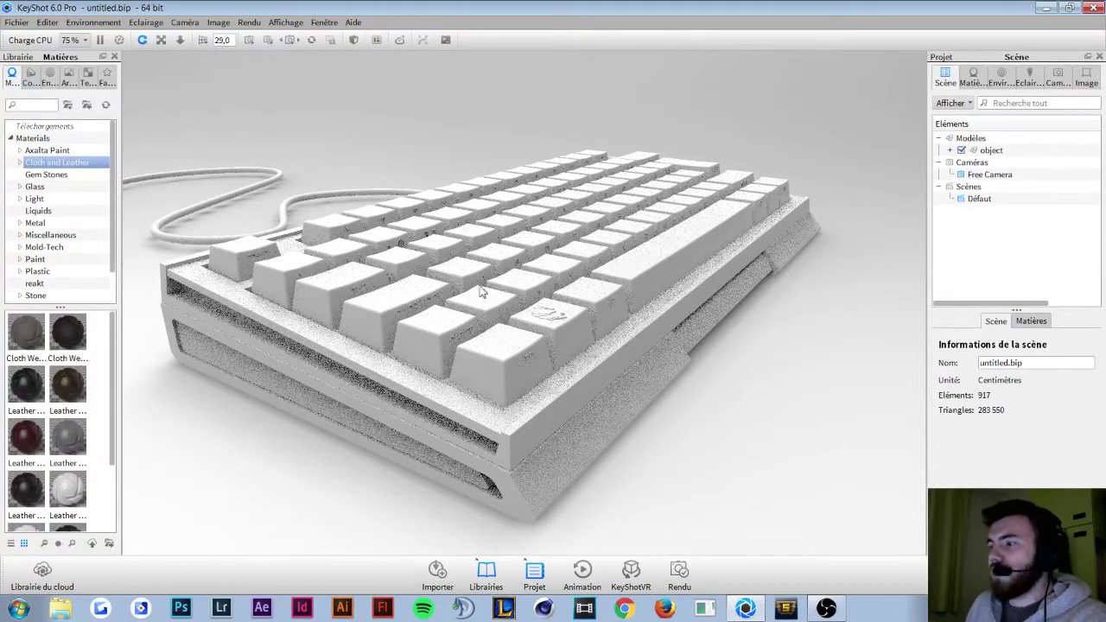
pyautogui.click(214, 43)
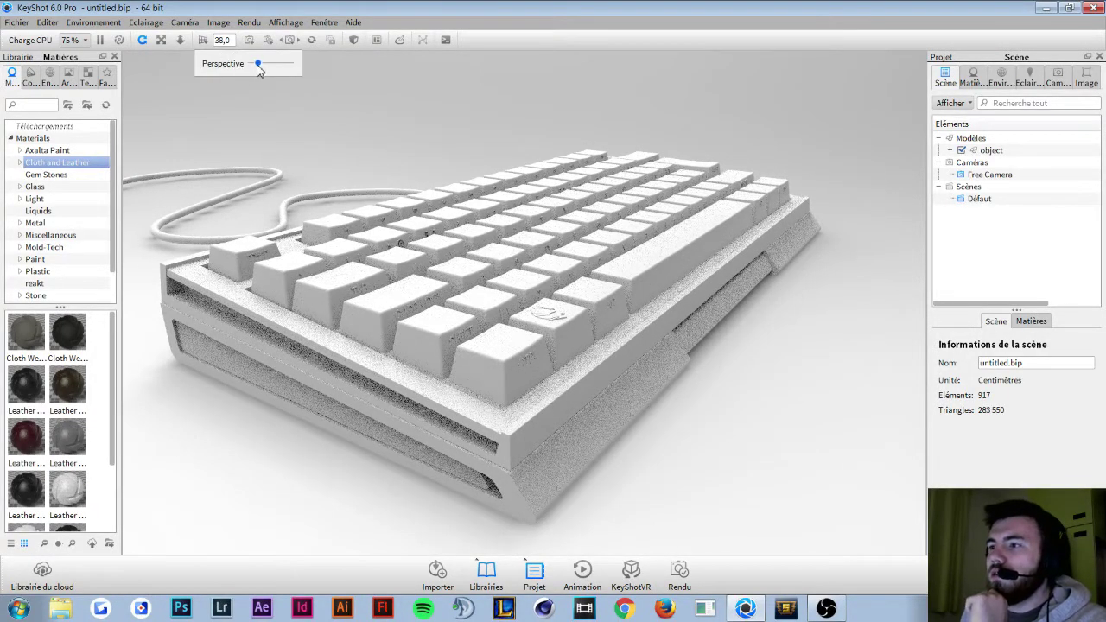
pyautogui.moveTo(258, 65); pyautogui.dragTo(253, 66)
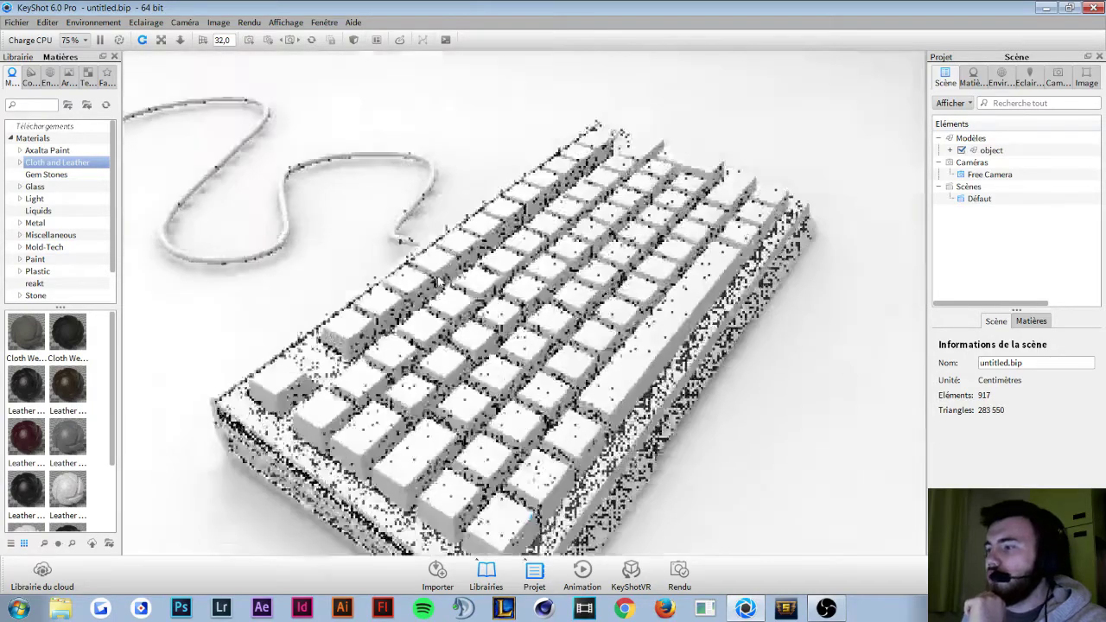
# Step: Orbit down to a low side angle and settle the perspective at 29,0
pyautogui.moveTo(363, 259)
pyautogui.mouseDown()
pyautogui.moveTo(223, 44)
pyautogui.moveTo(464, 256)
pyautogui.moveTo(532, 252)
pyautogui.mouseUp()
pyautogui.click(223, 43)
pyautogui.write('23')
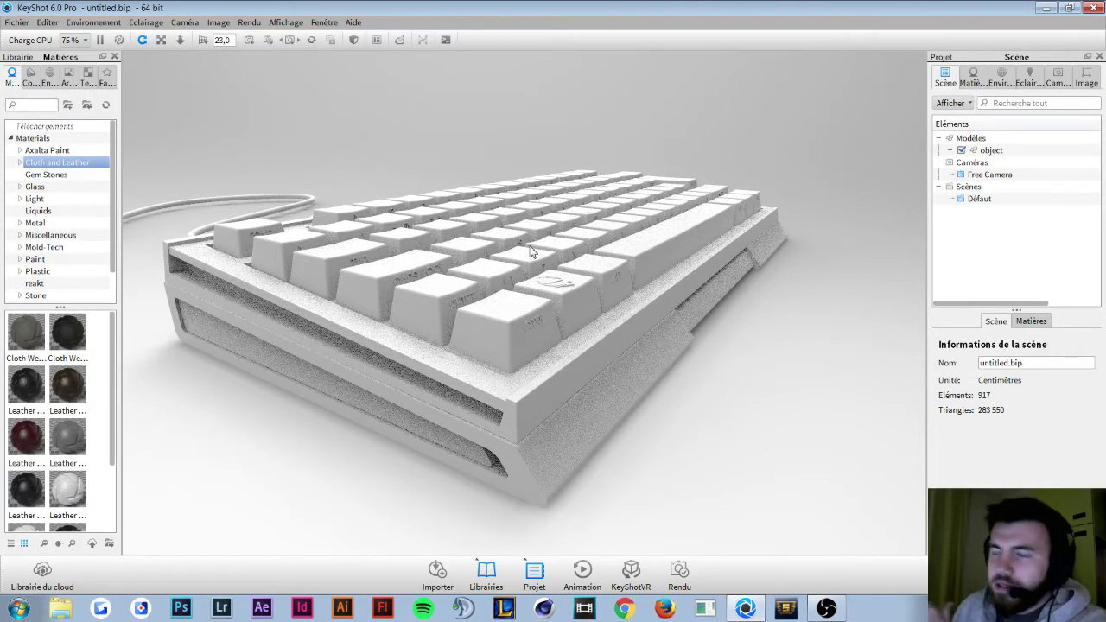
pyautogui.click(206, 40)
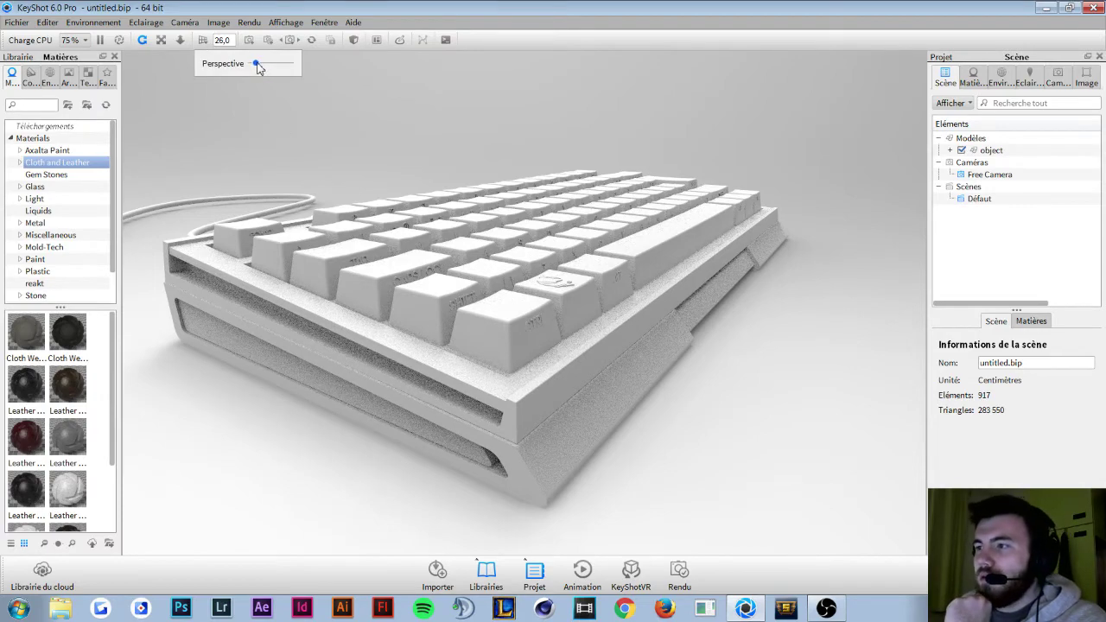
pyautogui.moveTo(257, 66); pyautogui.dragTo(262, 66)
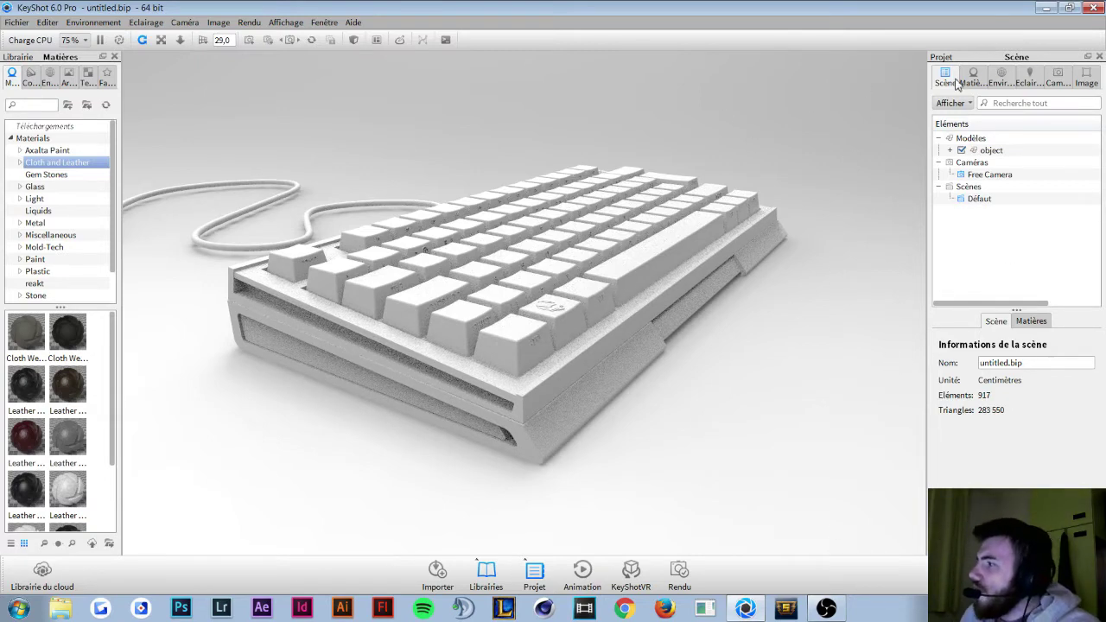
# Step: Inspect the Scène tree down to the ID832 piece of a key in touche_switches.3, then collapse it
pyautogui.click(949, 151)
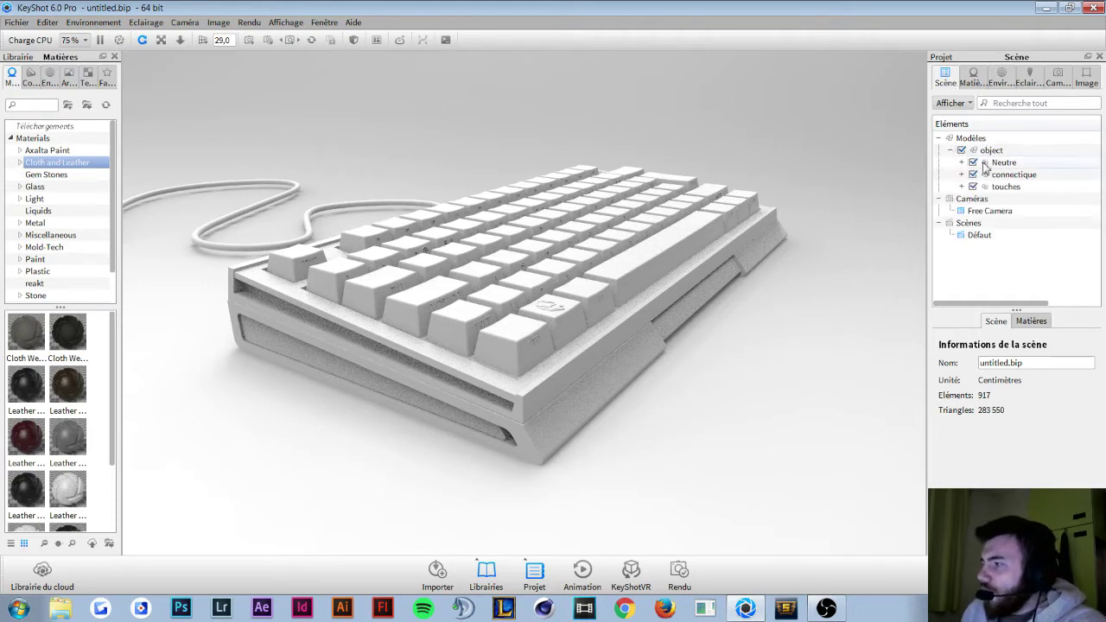
pyautogui.click(996, 164)
pyautogui.click(1000, 174)
pyautogui.click(1004, 188)
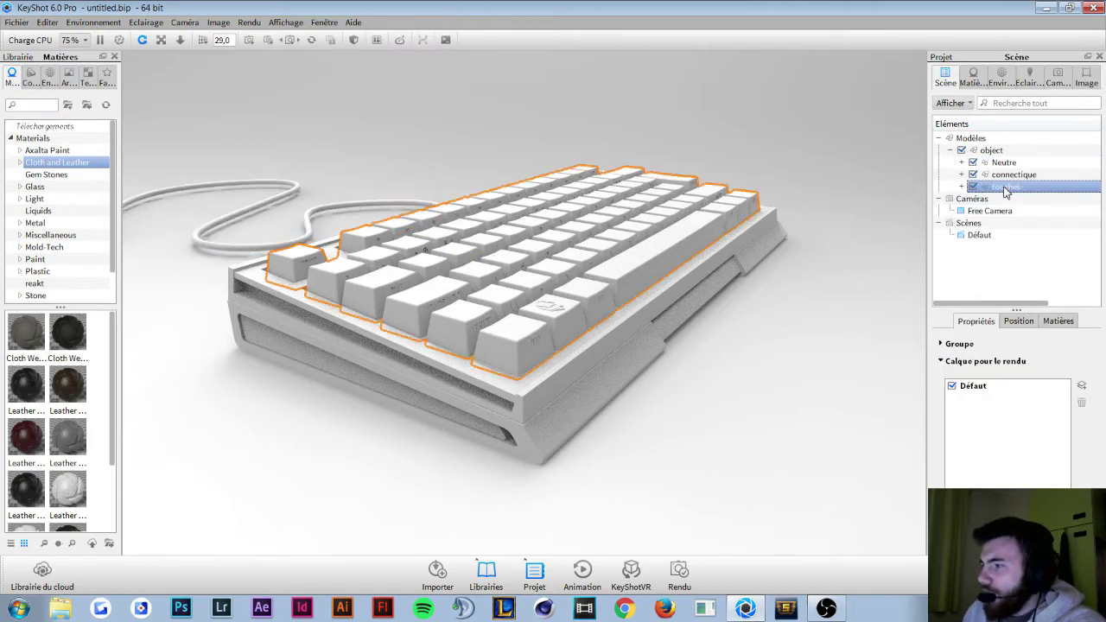
pyautogui.click(962, 187)
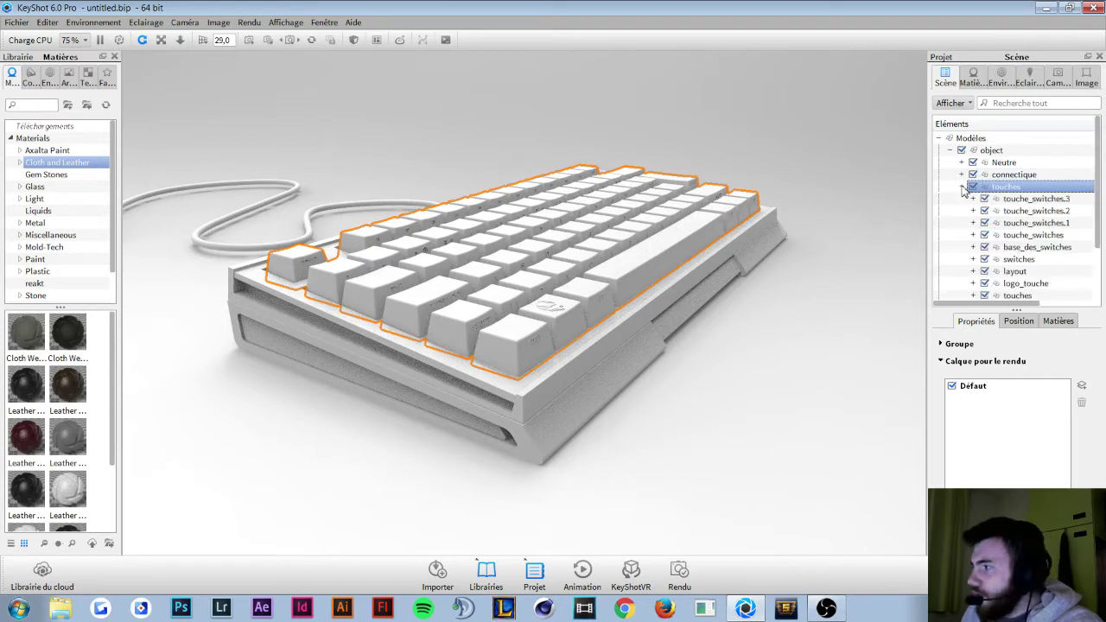
pyautogui.click(1048, 198)
pyautogui.click(974, 199)
pyautogui.click(1032, 213)
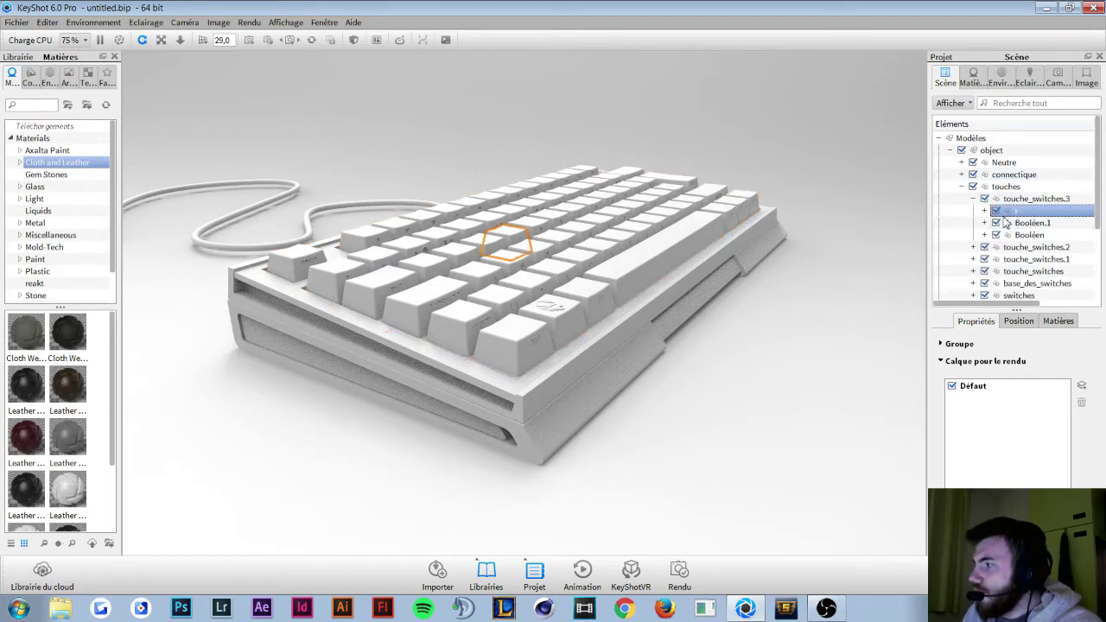
pyautogui.click(984, 211)
pyautogui.click(1008, 224)
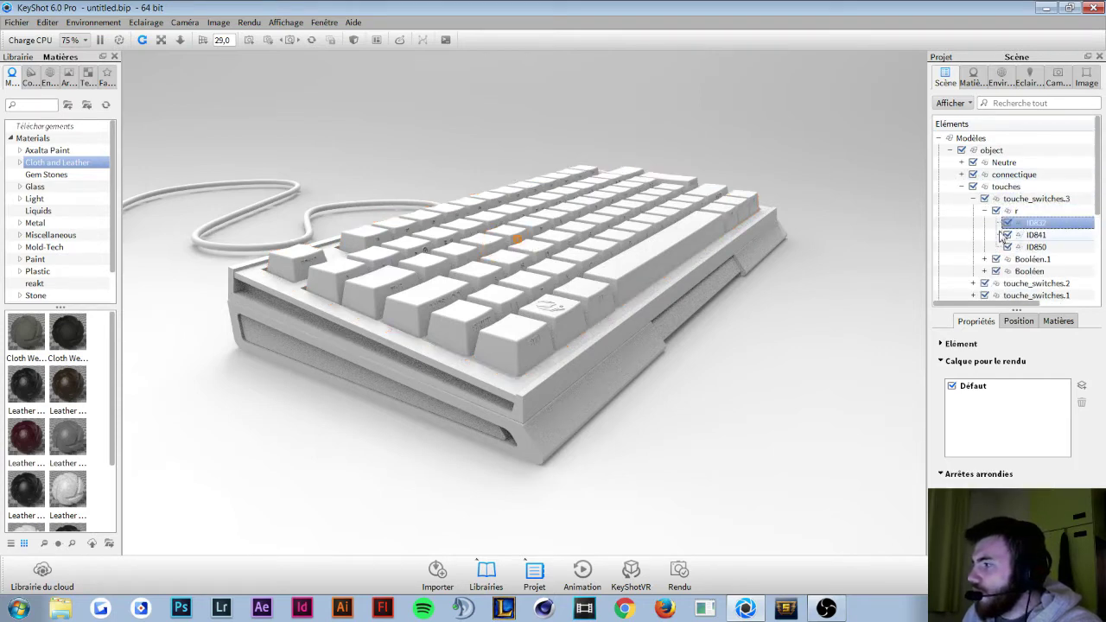
pyautogui.click(962, 186)
pyautogui.click(989, 266)
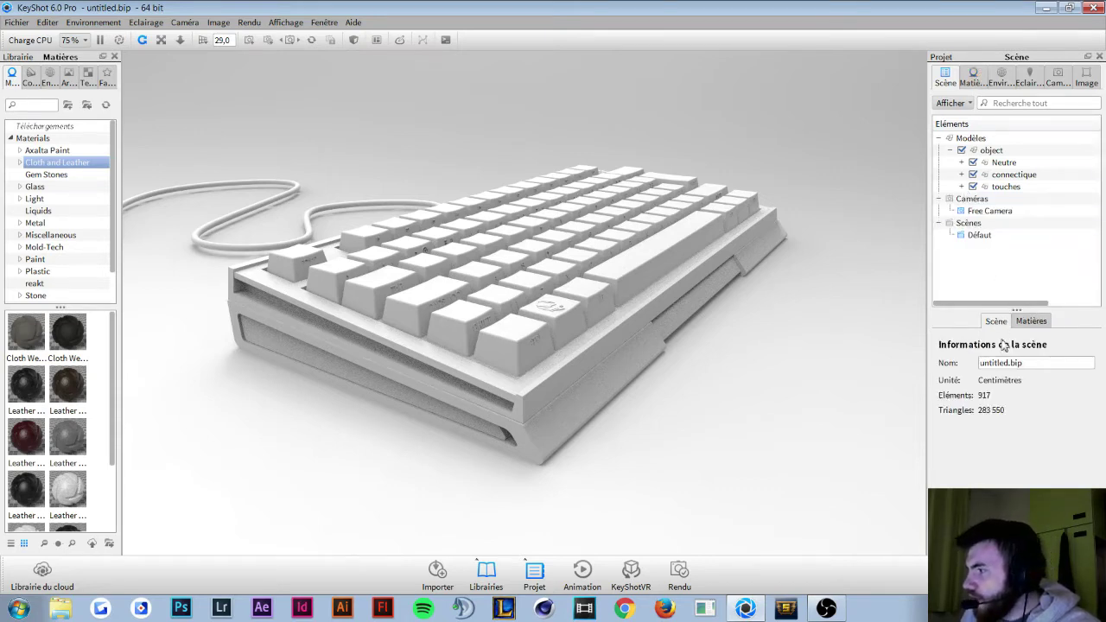
# Step: Orbit the keyboard to show its front edge and list the scene's Hard Rough Plastic Grey #1 material
pyautogui.click(1027, 323)
pyautogui.click(999, 323)
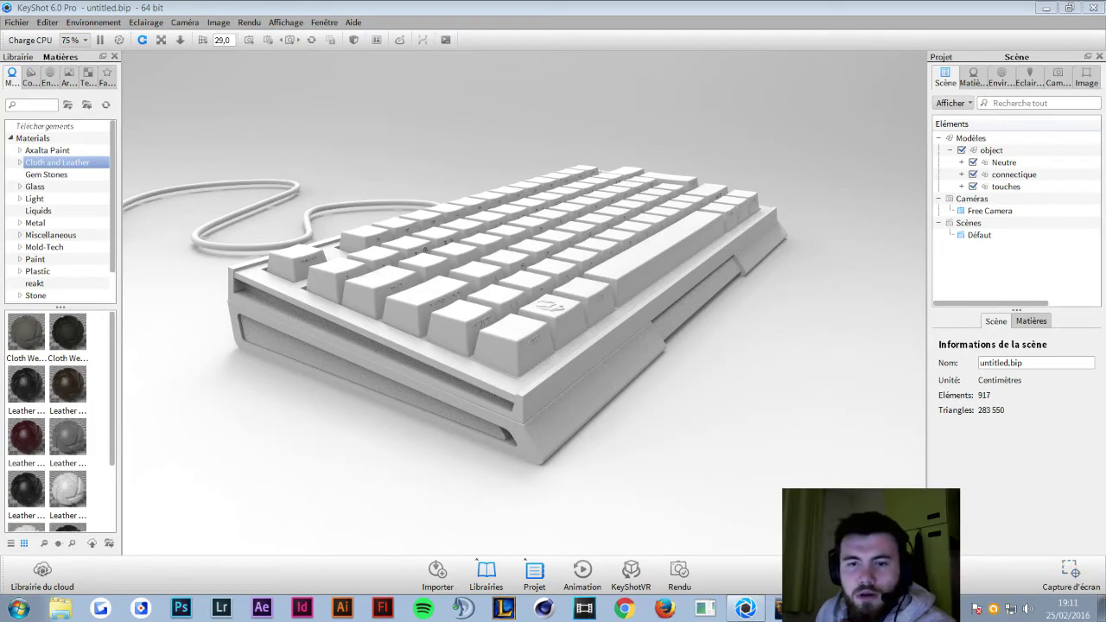
pyautogui.moveTo(657, 501); pyautogui.dragTo(745, 502)
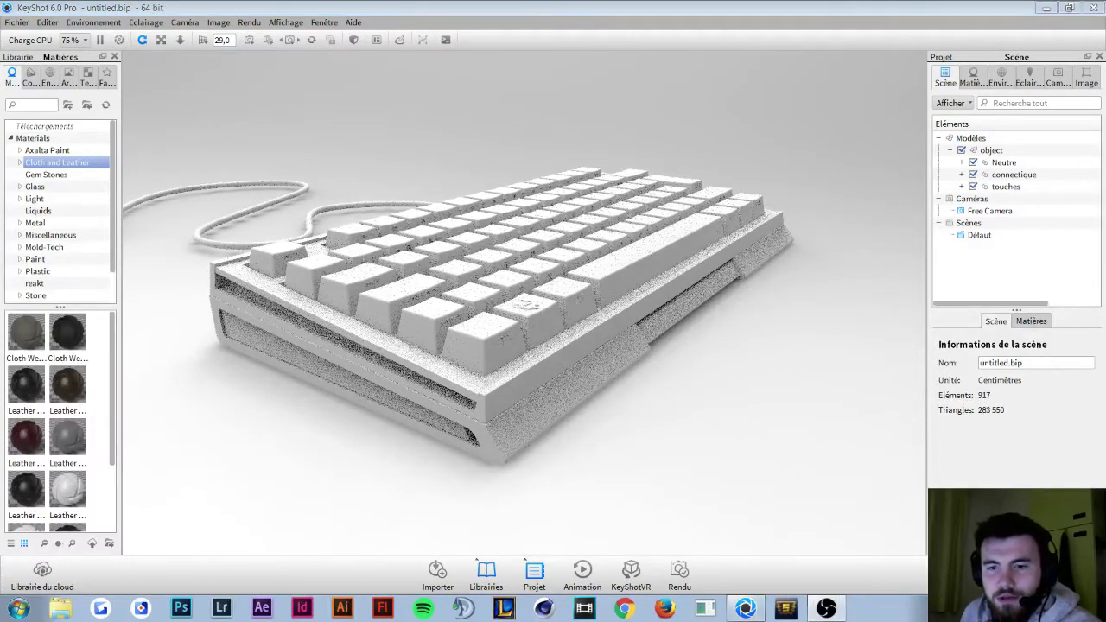
pyautogui.moveTo(705, 357); pyautogui.dragTo(659, 289)
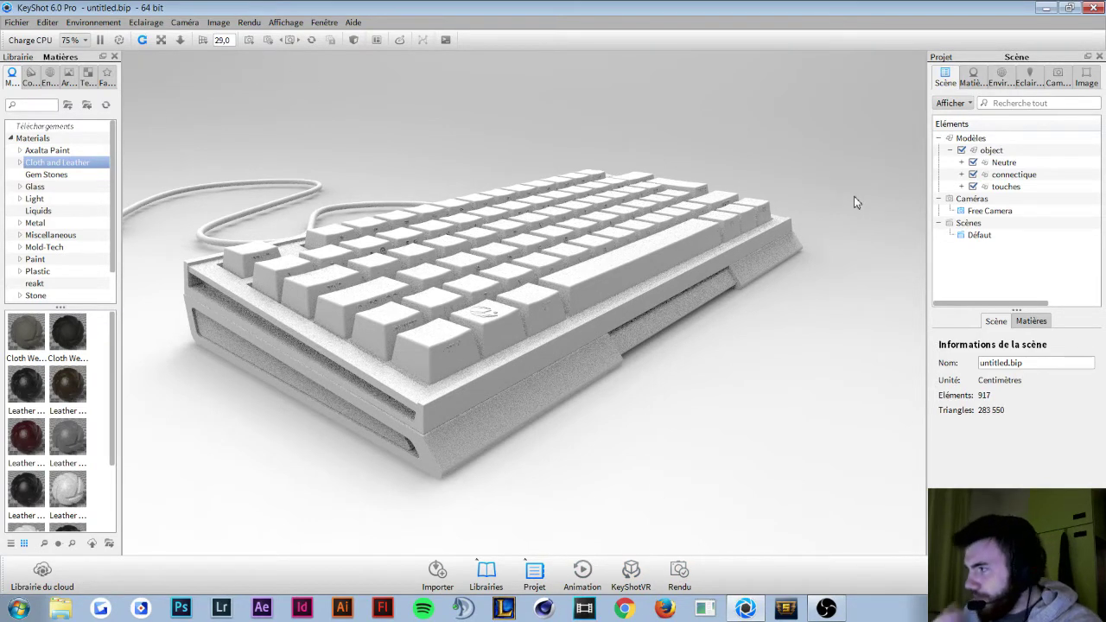
pyautogui.click(964, 84)
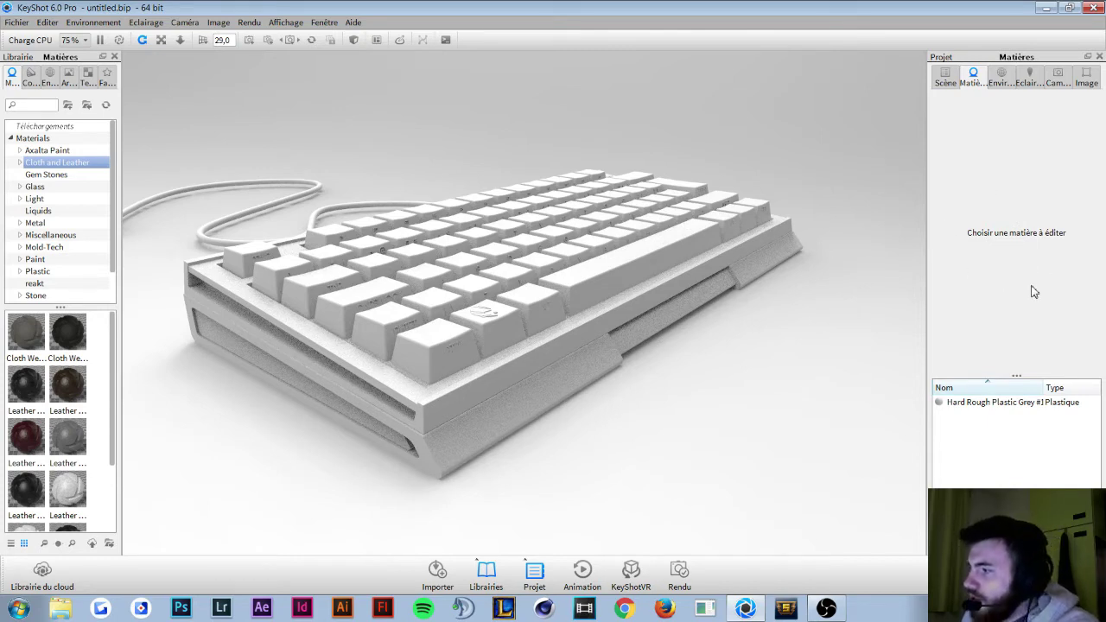
# Step: Inspect the grey plastic material, then select the top plate plaque_dessus.1 in the scene tree
pyautogui.click(956, 402)
pyautogui.doubleClick(956, 403)
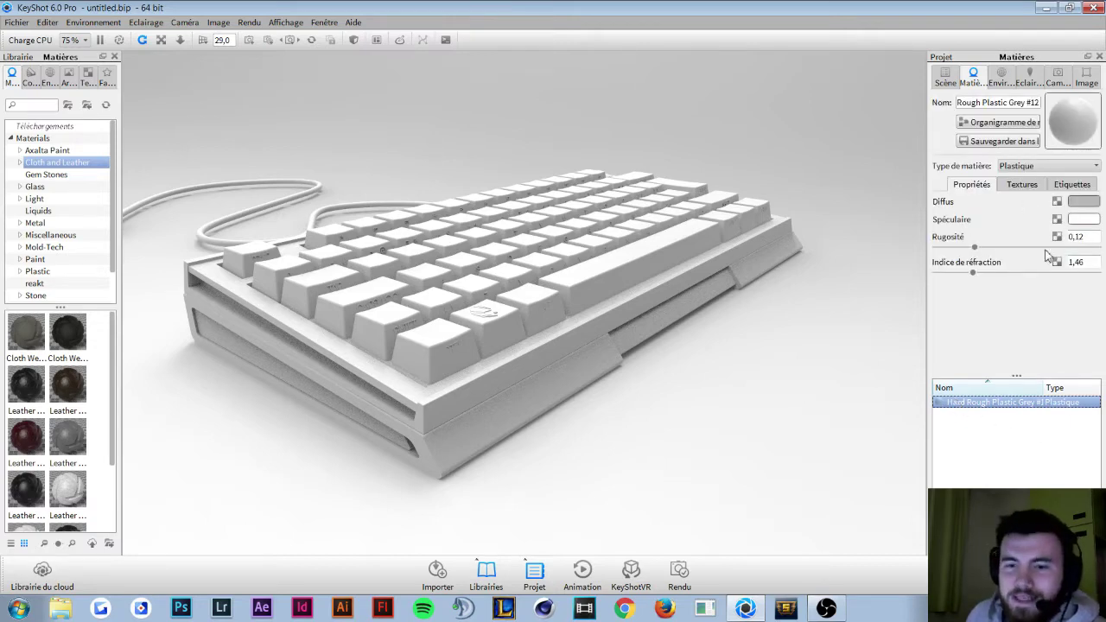
pyautogui.click(1015, 447)
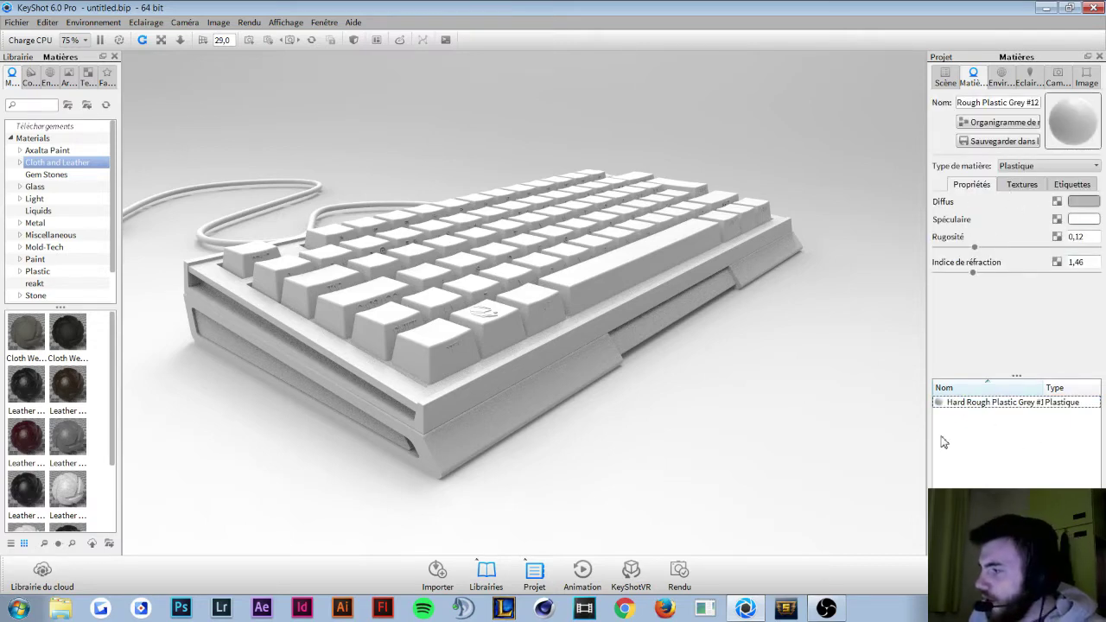
pyautogui.click(945, 76)
pyautogui.click(962, 163)
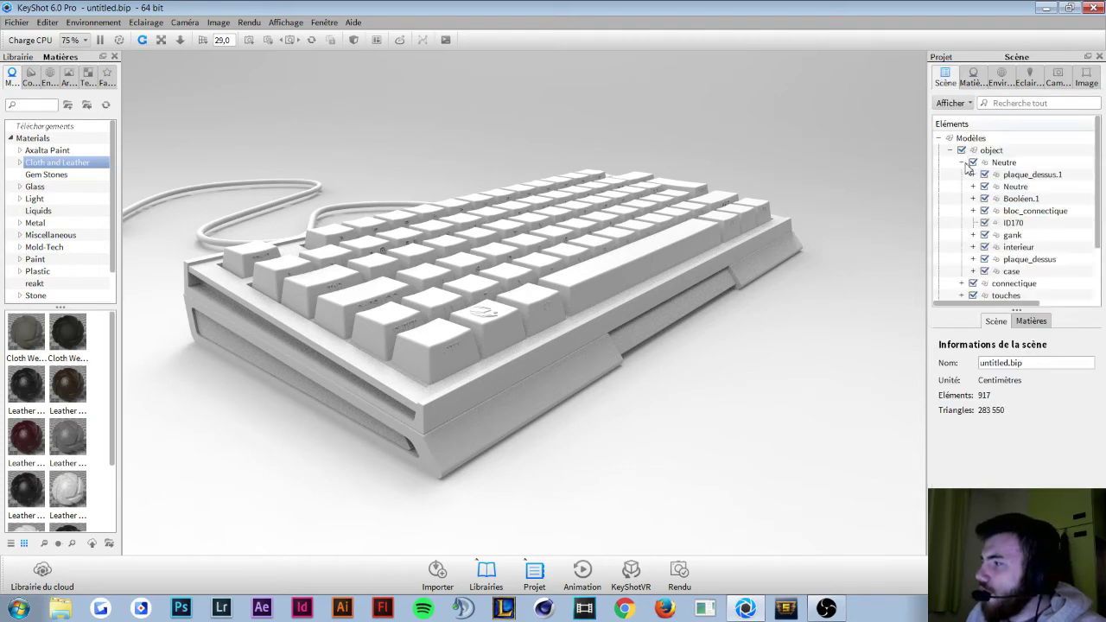
pyautogui.click(1008, 164)
pyautogui.click(1006, 176)
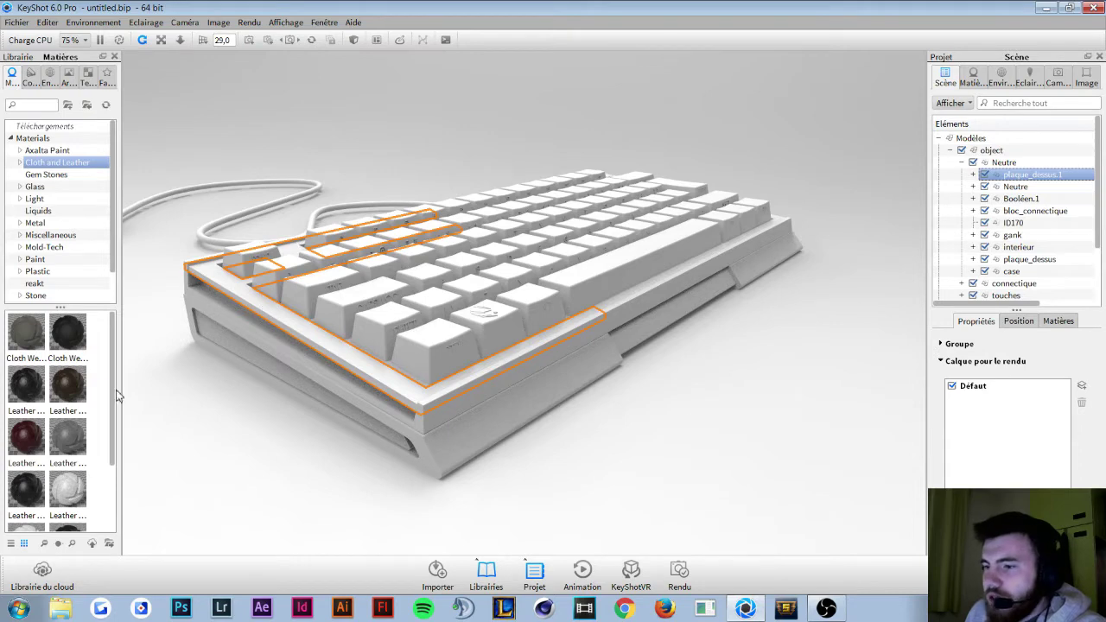
# Step: Try the red Paint Gloss from Paint > Gloss on the keyboard, then undo it
pyautogui.click(50, 235)
pyautogui.click(38, 259)
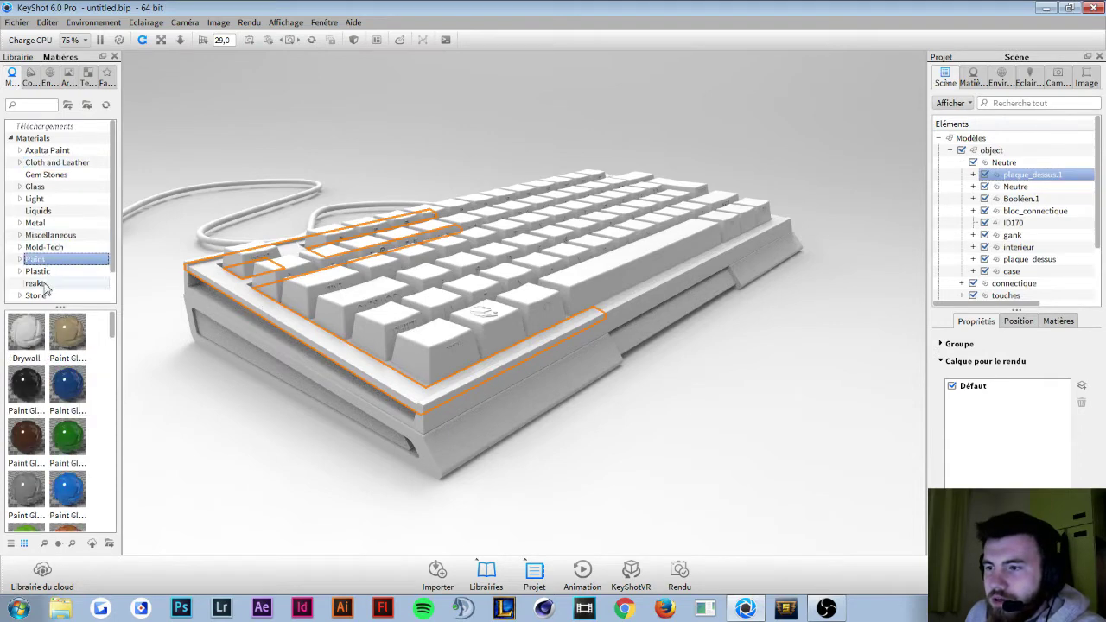
pyautogui.click(19, 259)
pyautogui.click(44, 272)
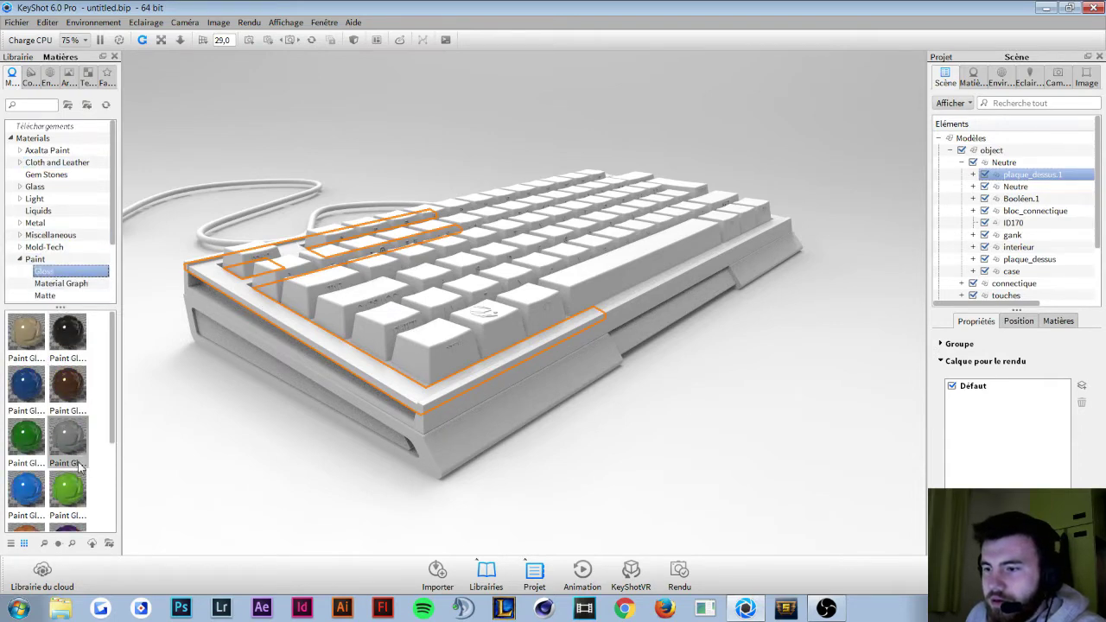
pyautogui.scroll(-3, 77, 466)
pyautogui.moveTo(26, 448)
pyautogui.mouseDown()
pyautogui.moveTo(1038, 190)
pyautogui.moveTo(241, 421)
pyautogui.moveTo(443, 367)
pyautogui.moveTo(434, 356)
pyautogui.mouseUp()
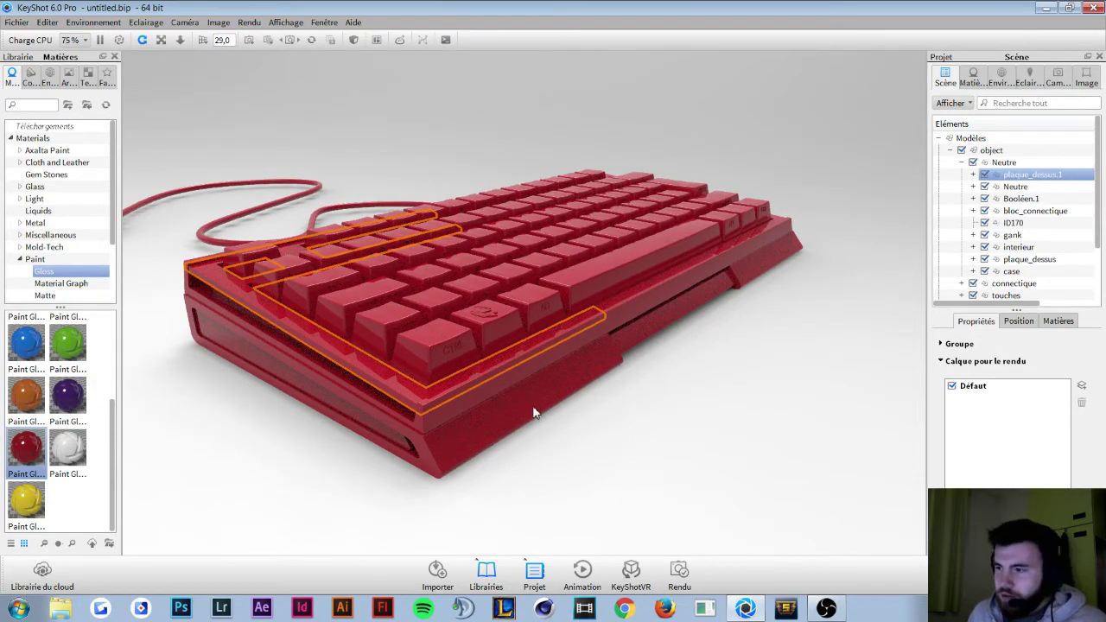
pyautogui.hotkey('ctrl', 'z')
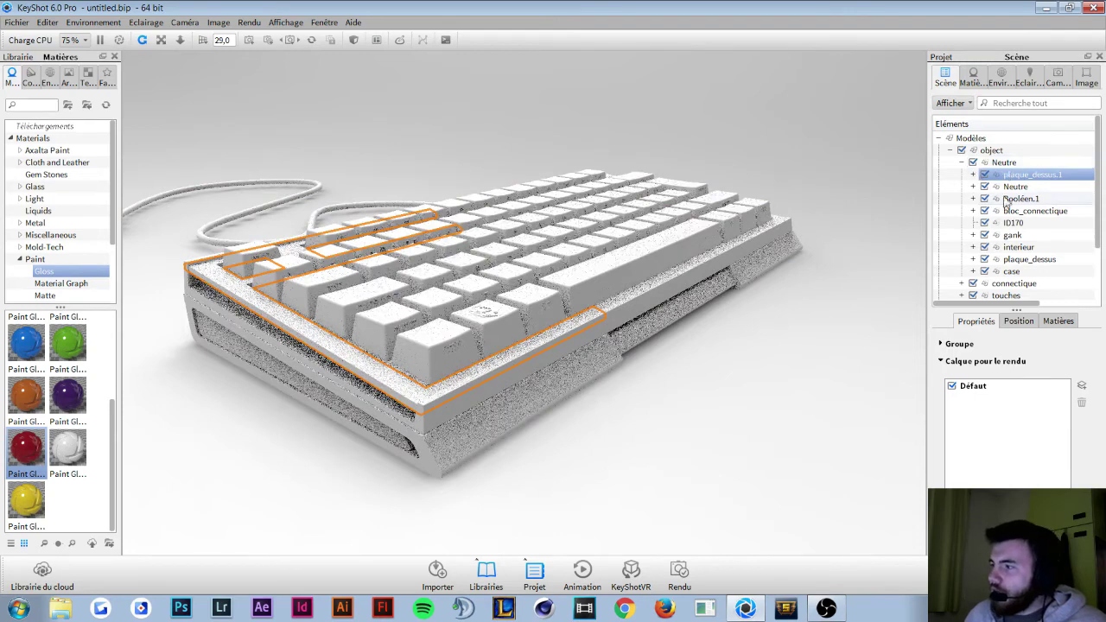
# Step: Apply the red Paint Gloss to the top plate plaque_dessus.1 only
pyautogui.click(550, 301)
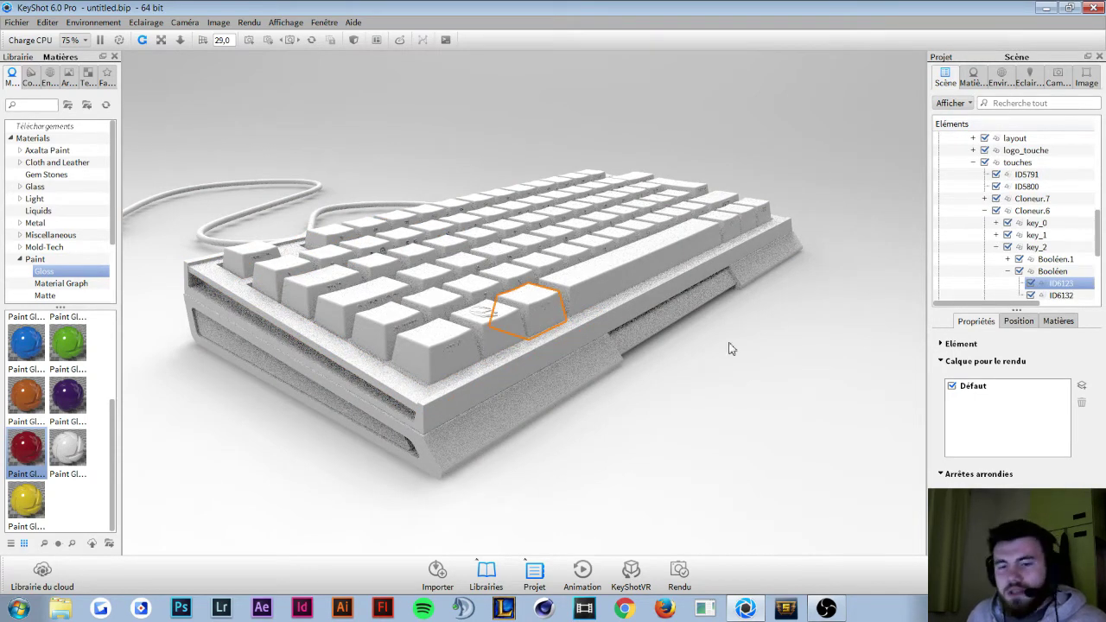
pyautogui.click(391, 391)
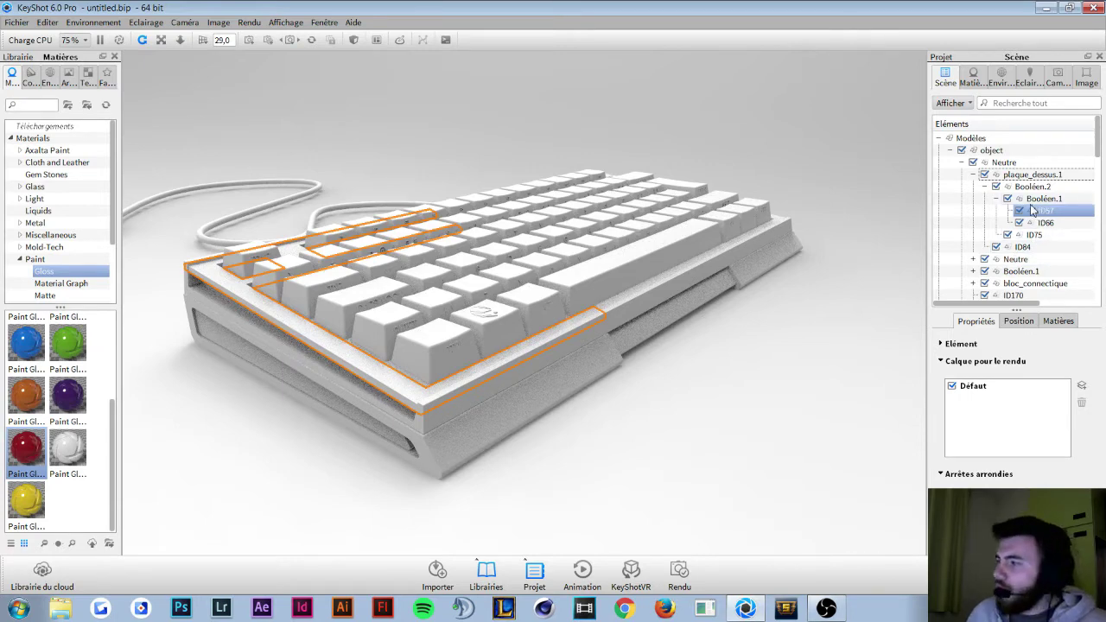
pyautogui.click(993, 177)
pyautogui.click(974, 176)
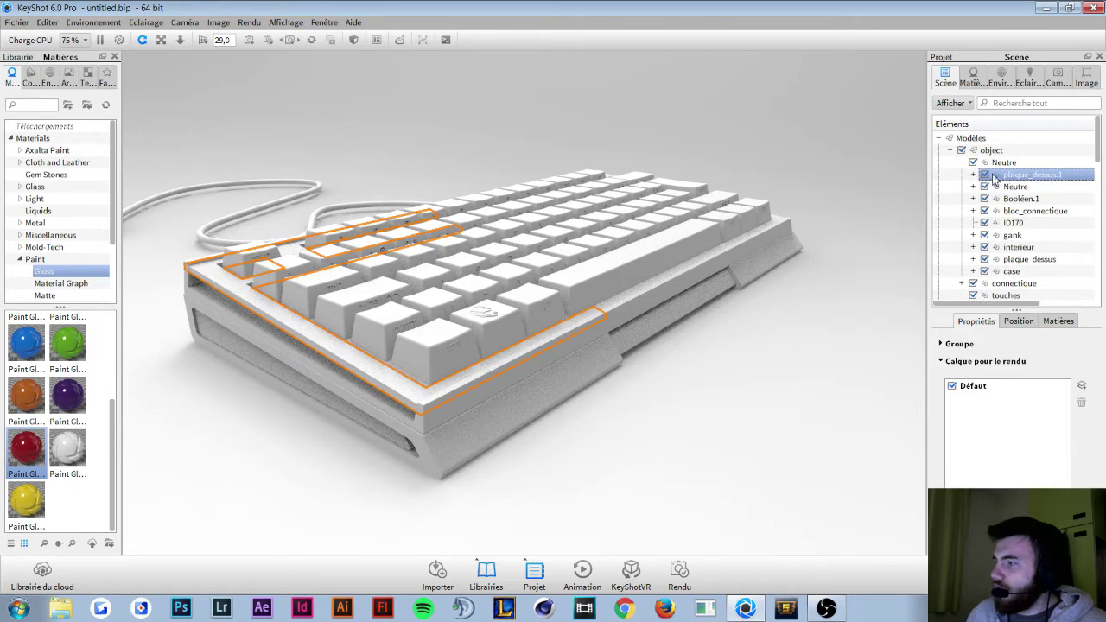
pyautogui.moveTo(994, 178); pyautogui.dragTo(1042, 184)
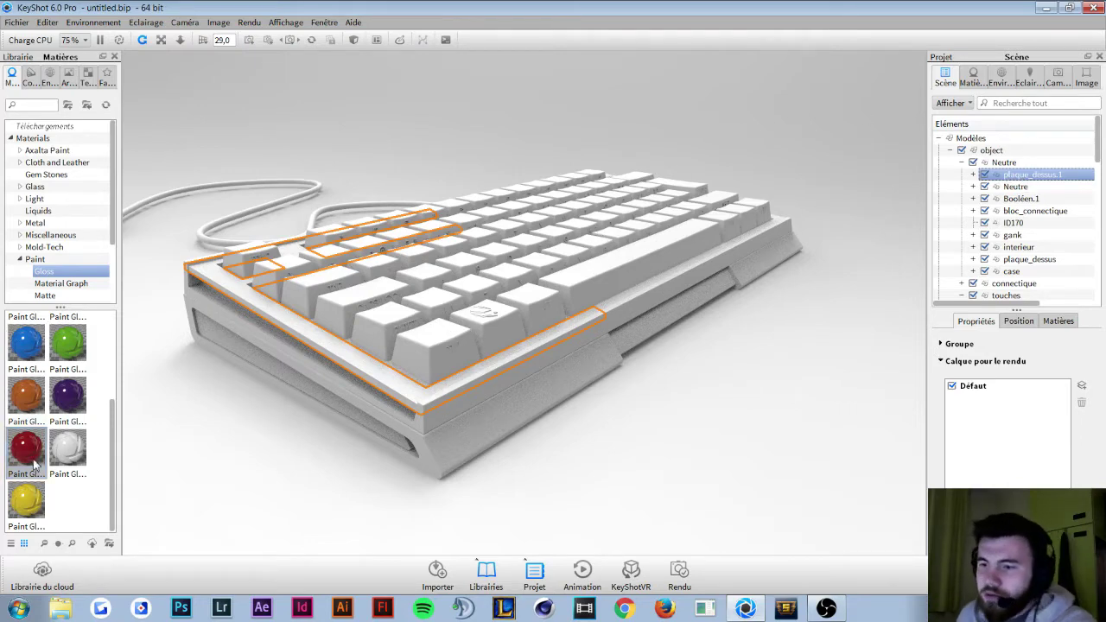
pyautogui.moveTo(31, 465)
pyautogui.mouseDown()
pyautogui.moveTo(430, 422)
pyautogui.moveTo(1038, 186)
pyautogui.mouseUp()
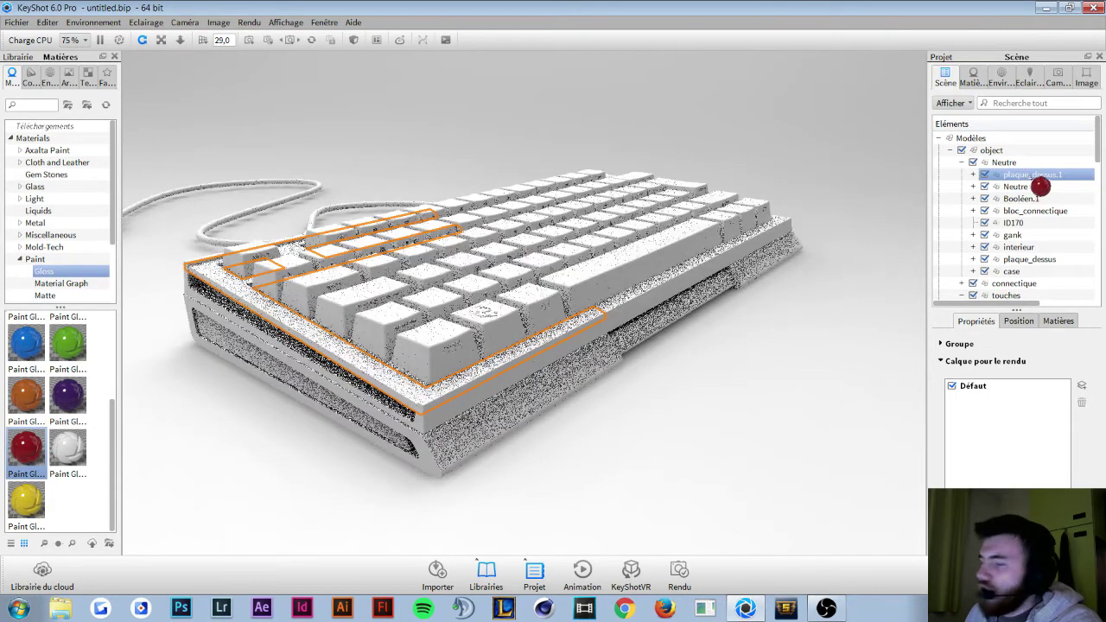
pyautogui.moveTo(1039, 186); pyautogui.dragTo(1026, 177)
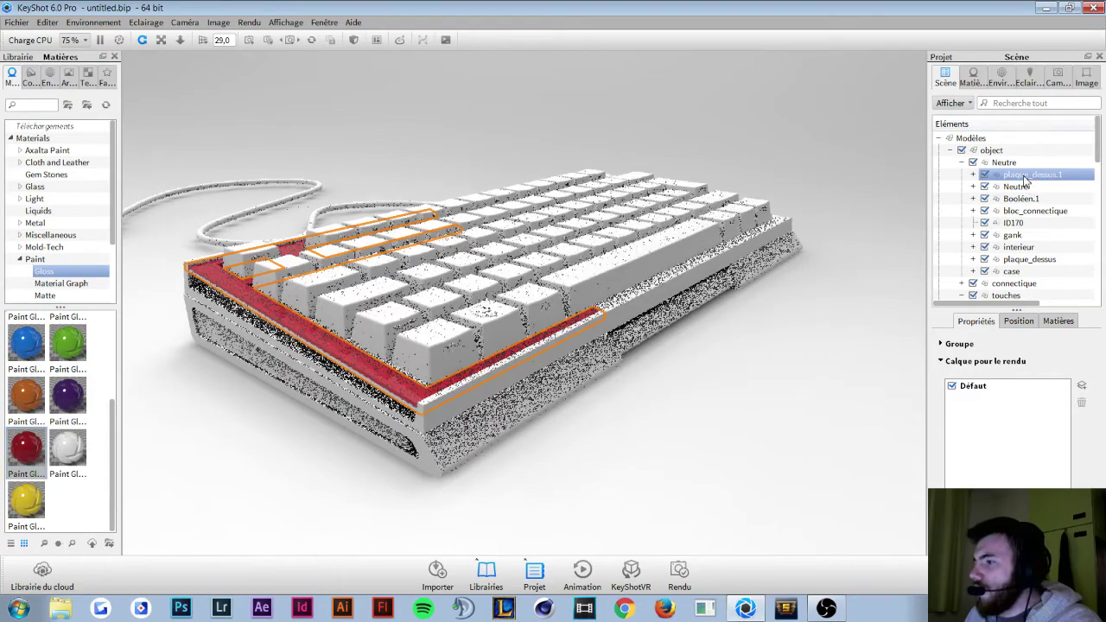
# Step: Deselect and orbit to a low front view of the red rim
pyautogui.click(736, 403)
pyautogui.moveTo(530, 418)
pyautogui.mouseDown()
pyautogui.moveTo(548, 366)
pyautogui.moveTo(619, 411)
pyautogui.moveTo(480, 413)
pyautogui.moveTo(232, 359)
pyautogui.mouseUp()
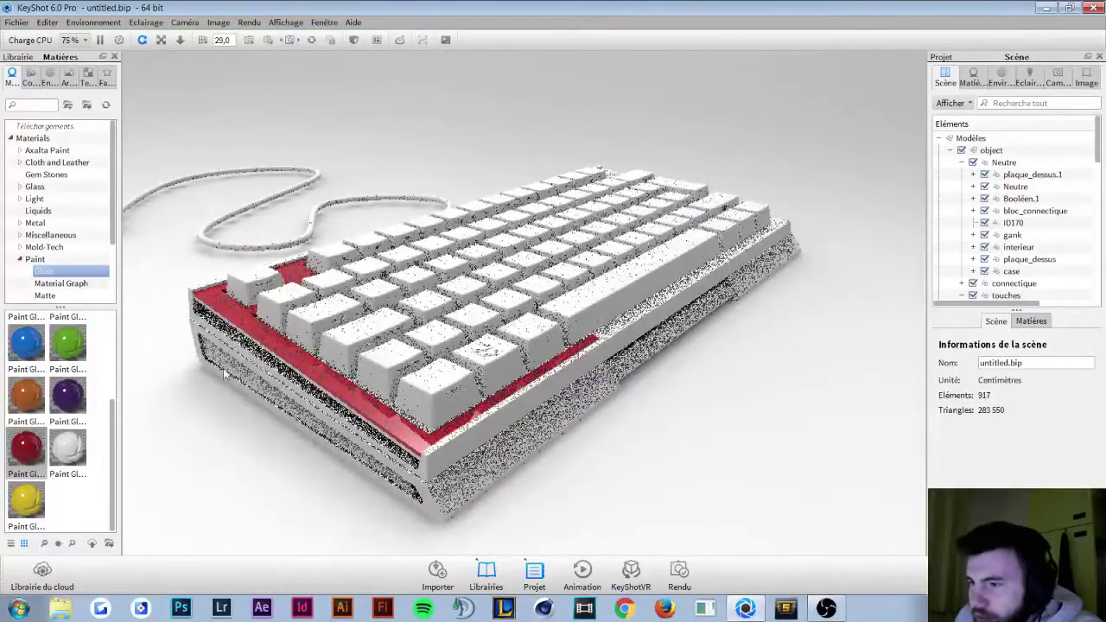
pyautogui.scroll(3, 231, 360)
pyautogui.moveTo(223, 398)
pyautogui.mouseDown()
pyautogui.moveTo(417, 317)
pyautogui.moveTo(408, 334)
pyautogui.mouseUp()
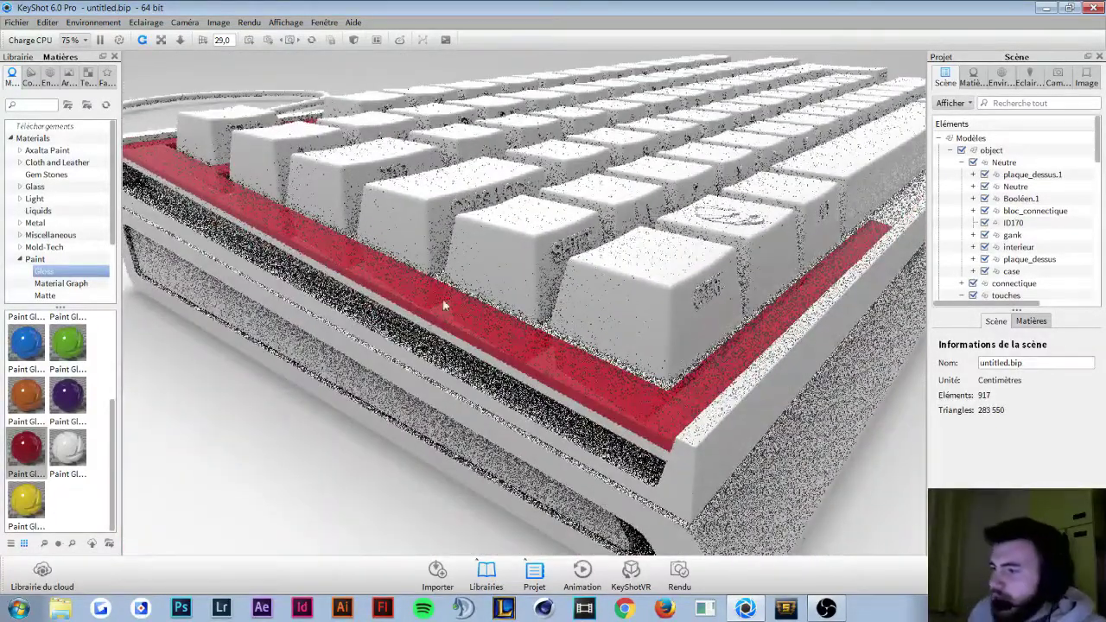
pyautogui.moveTo(443, 302); pyautogui.dragTo(420, 321)
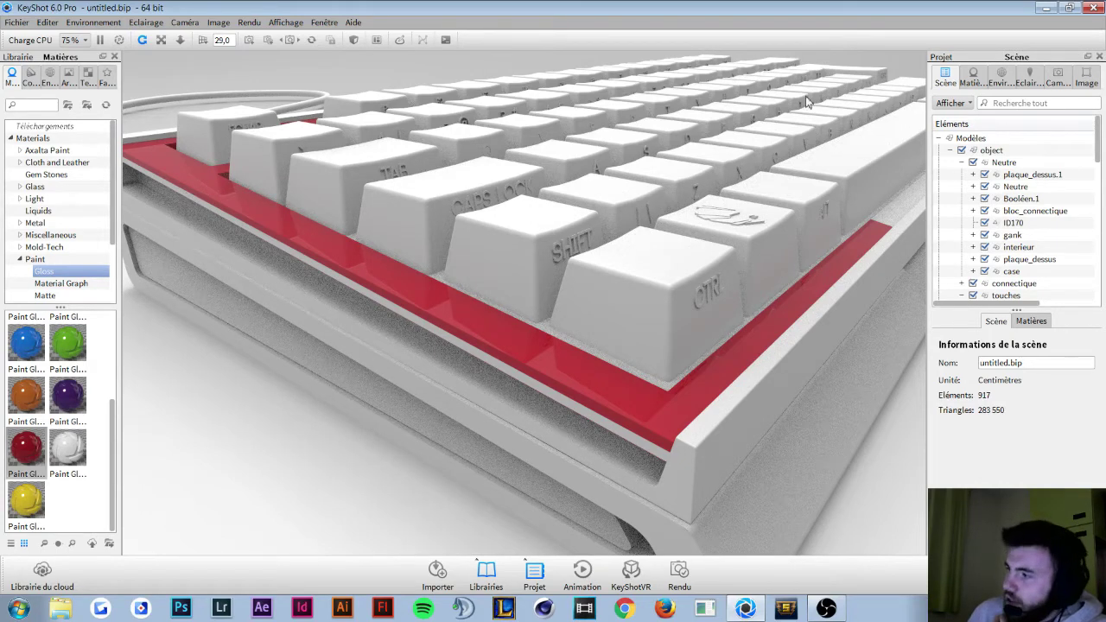
# Step: Start moving plaque_dessus.1 with Déplacer, test small Z nudges, and undo them
pyautogui.click(1028, 175)
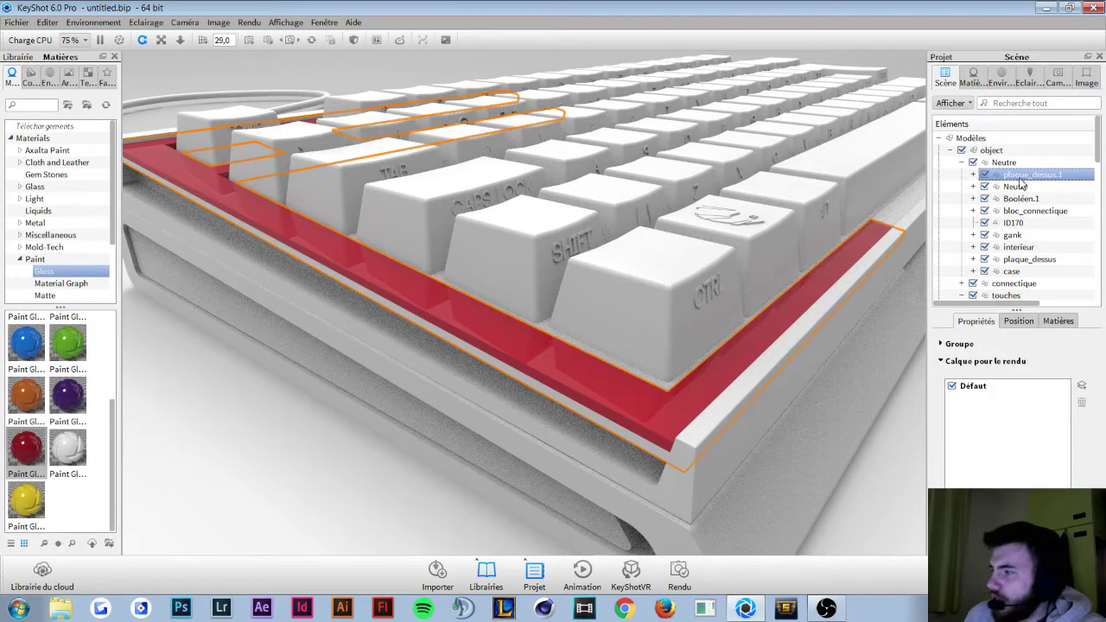
pyautogui.rightClick(1021, 179)
pyautogui.moveTo(1013, 213)
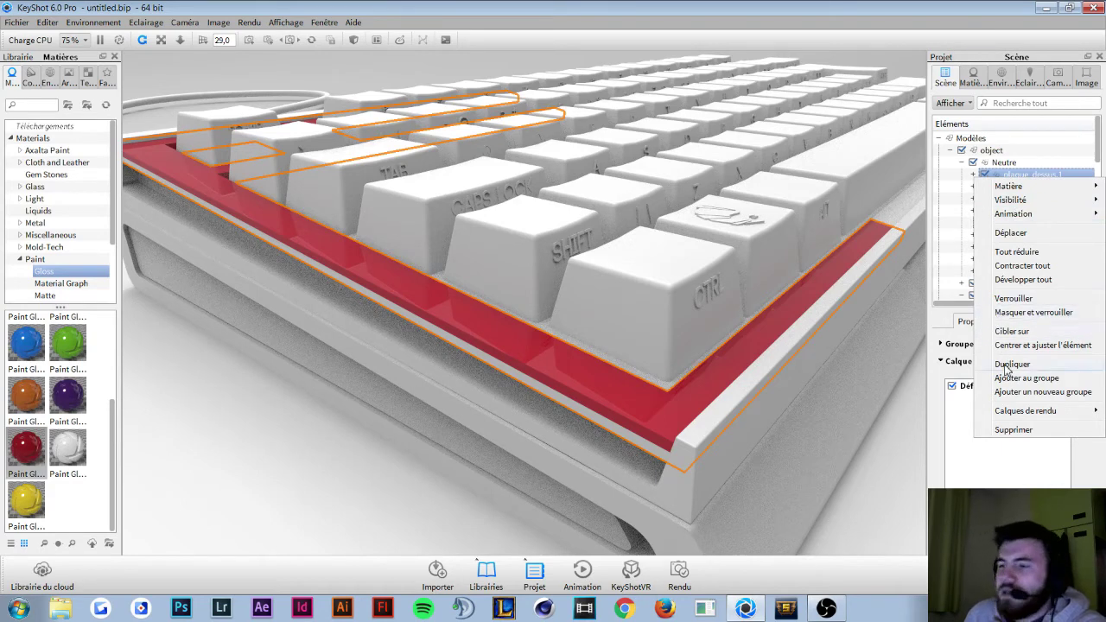
pyautogui.click(1010, 233)
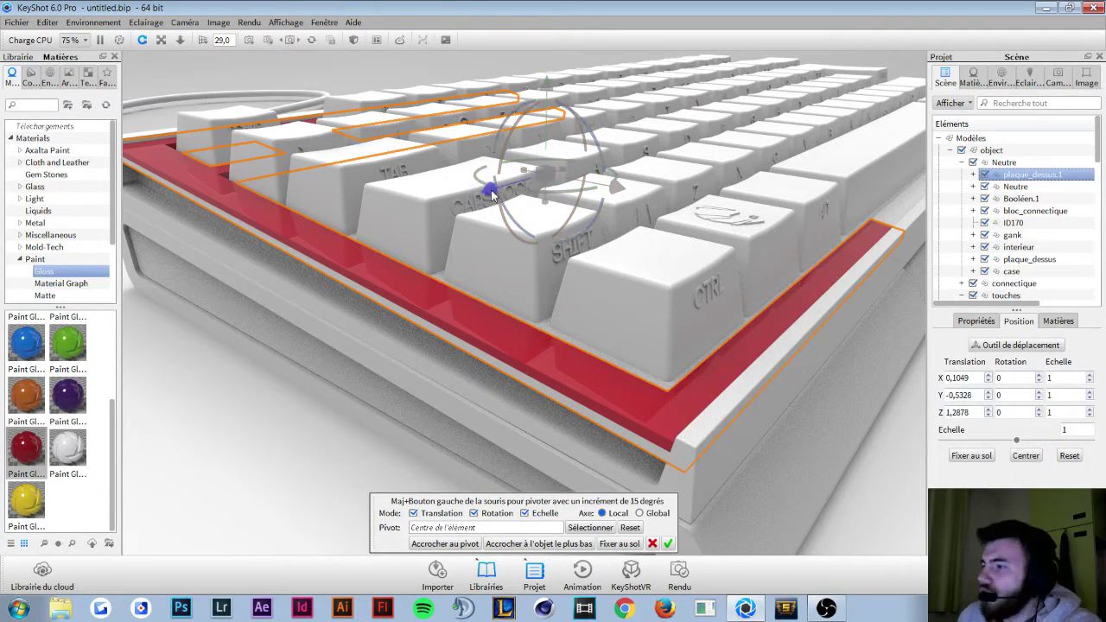
pyautogui.moveTo(490, 194); pyautogui.dragTo(490, 192)
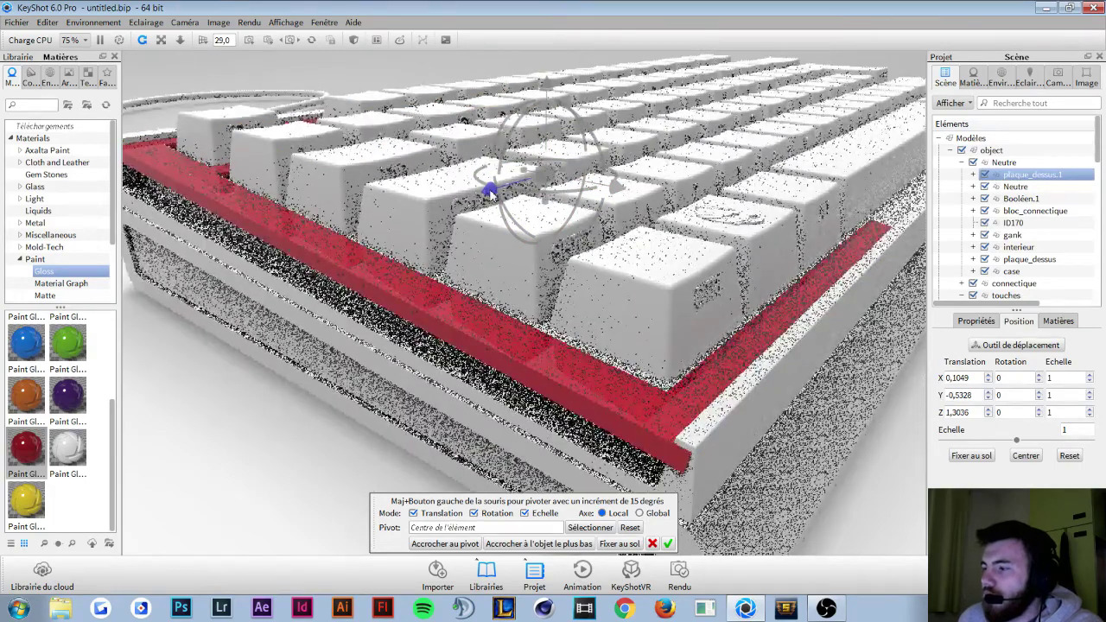
pyautogui.moveTo(490, 192); pyautogui.dragTo(491, 196)
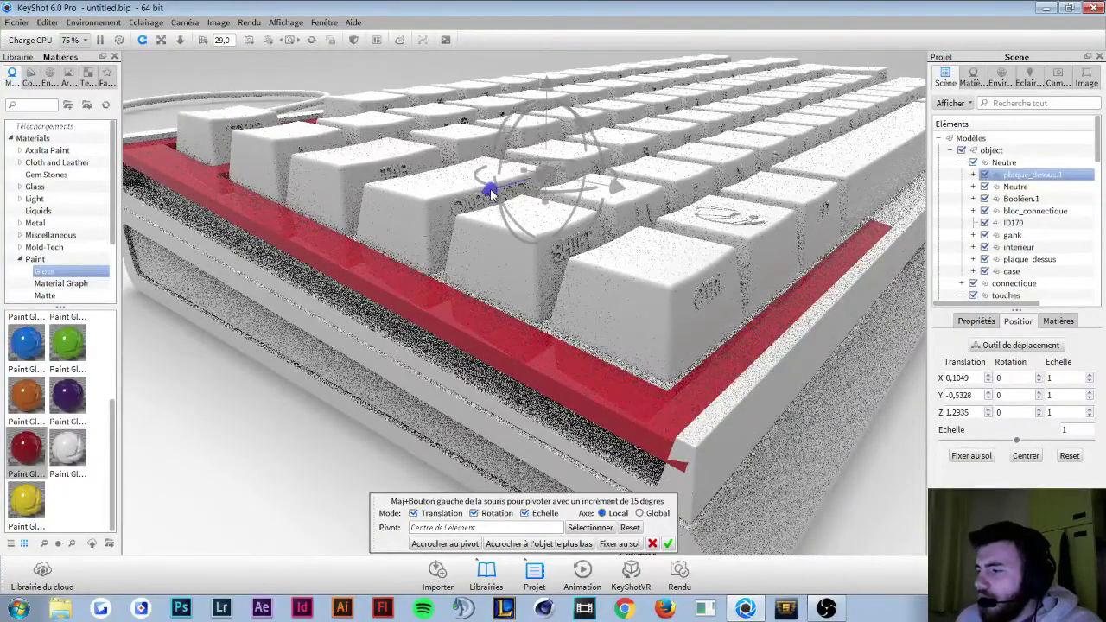
pyautogui.moveTo(490, 192); pyautogui.dragTo(490, 192)
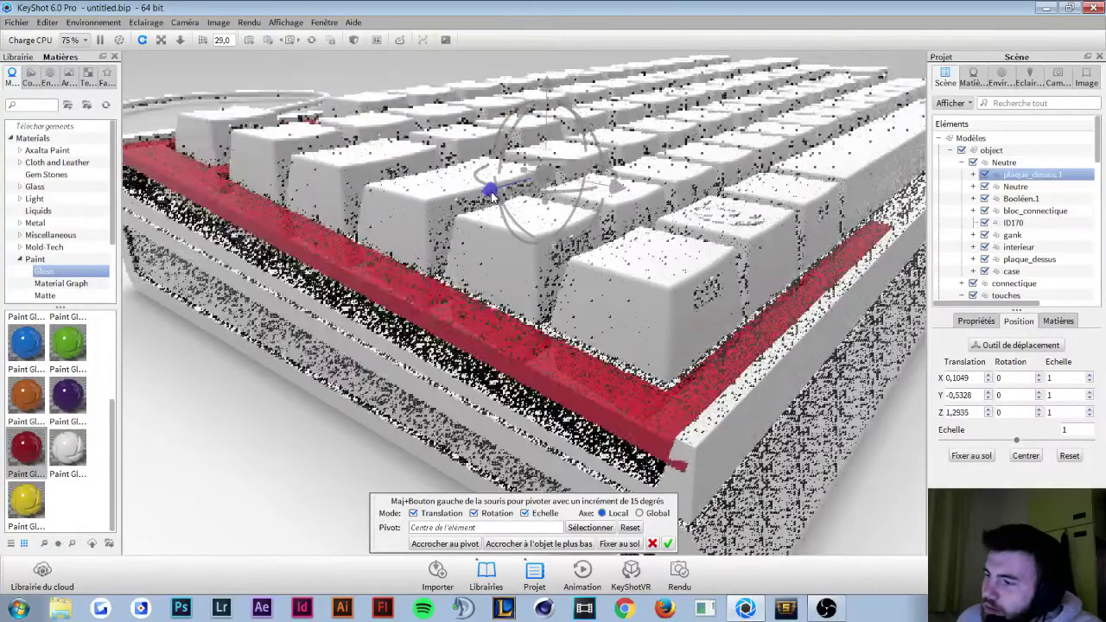
pyautogui.hotkey('ctrl', 'z')
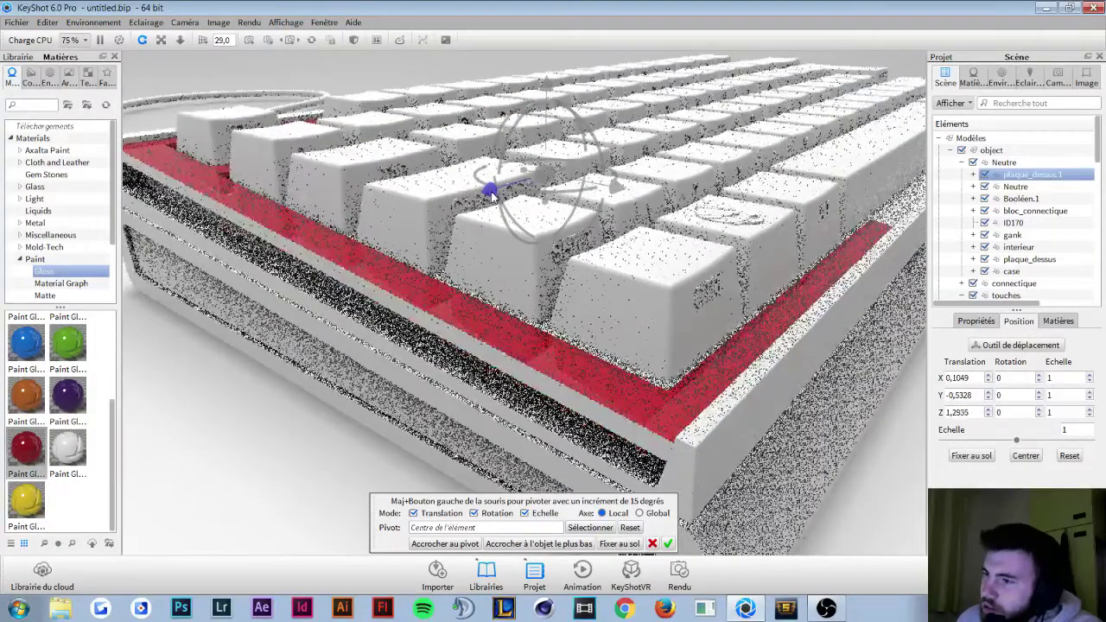
pyautogui.hotkey('ctrl', 'z')
# Step: Lower the top plate to Z 1,2895 and confirm the new position
pyautogui.moveTo(490, 193)
pyautogui.mouseDown()
pyautogui.moveTo(609, 389)
pyautogui.moveTo(484, 303)
pyautogui.mouseUp()
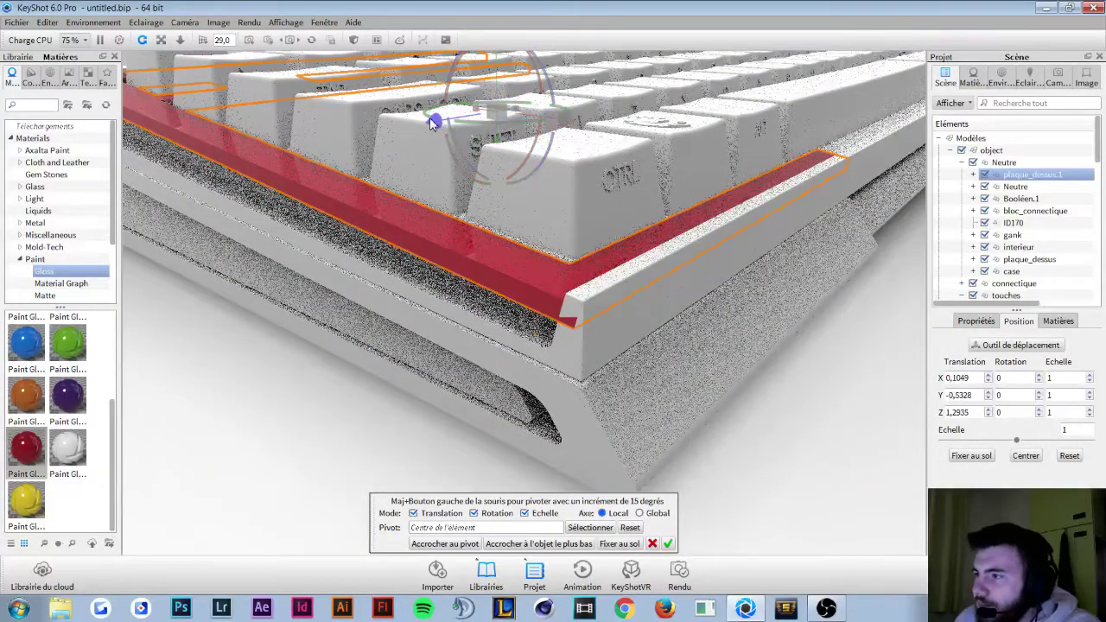
pyautogui.scroll(5, 372, 104)
pyautogui.scroll(-5, 384, 116)
pyautogui.moveTo(413, 126); pyautogui.dragTo(467, 199)
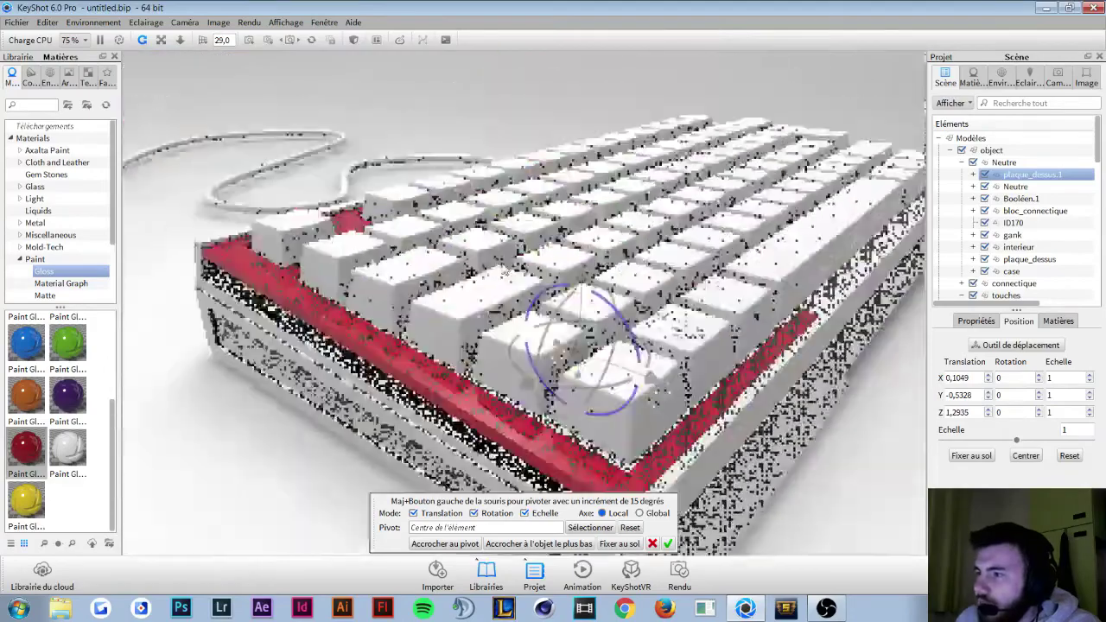
pyautogui.moveTo(523, 269); pyautogui.dragTo(523, 271)
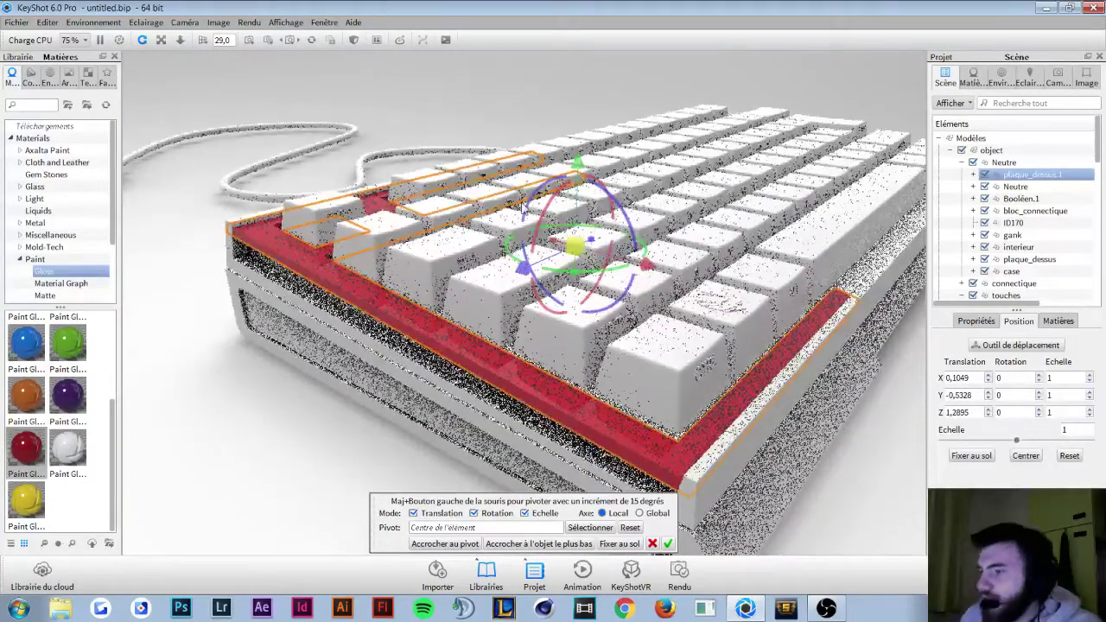
pyautogui.click(667, 545)
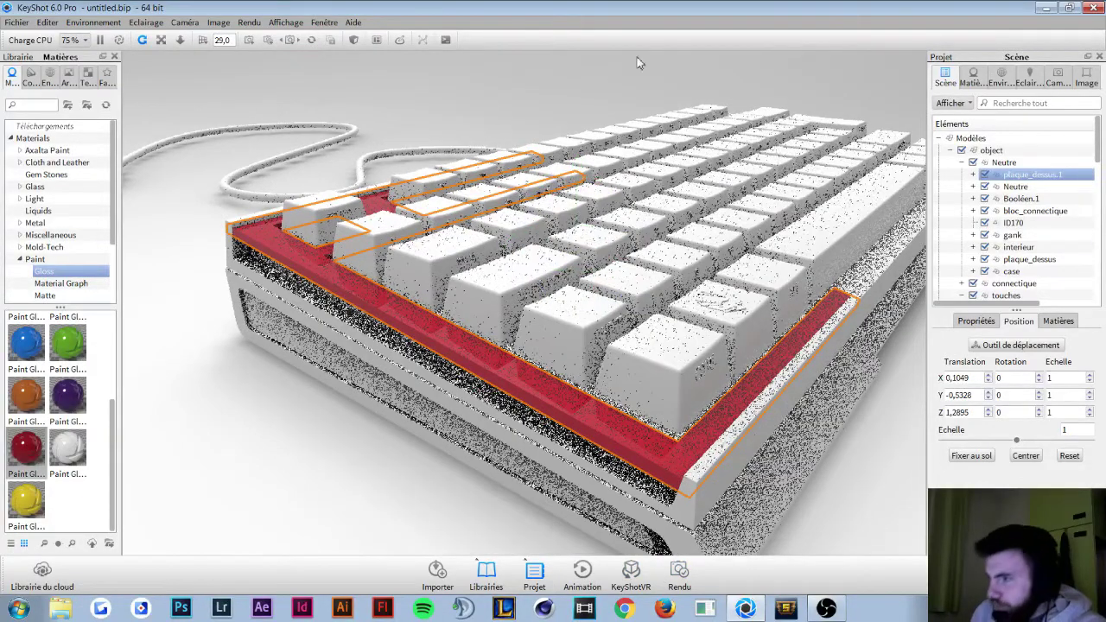
pyautogui.click(1017, 187)
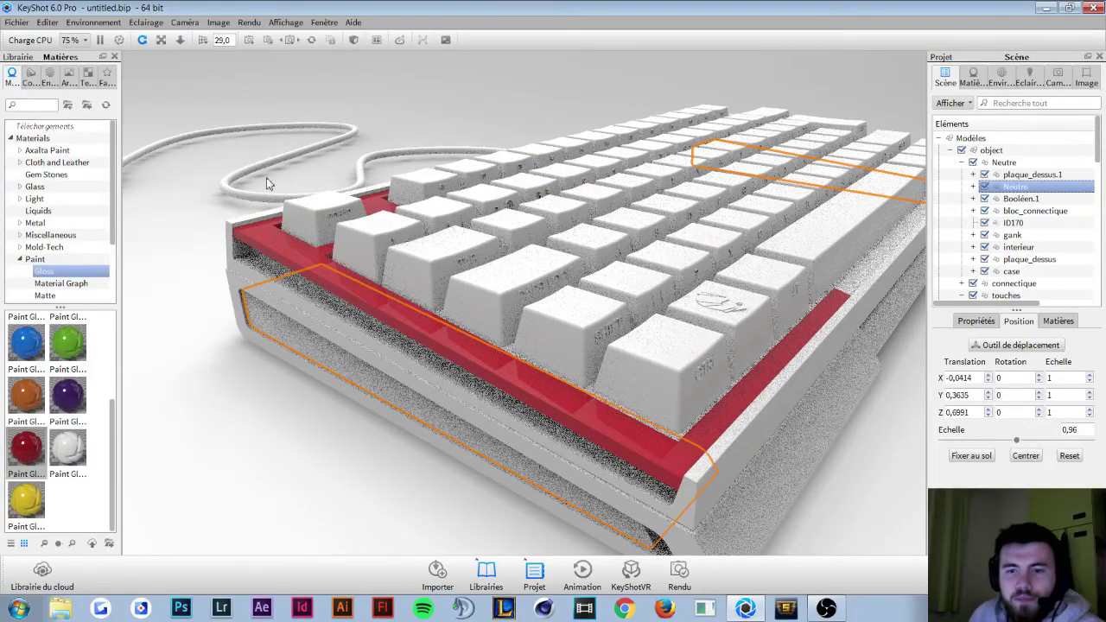
# Step: Zoom out, deselect, and list the scene materials Paint Gloss Red #7 and Hard Rough Plastic Grey #1
pyautogui.scroll(-5, 640, 302)
pyautogui.moveTo(640, 302); pyautogui.dragTo(687, 414)
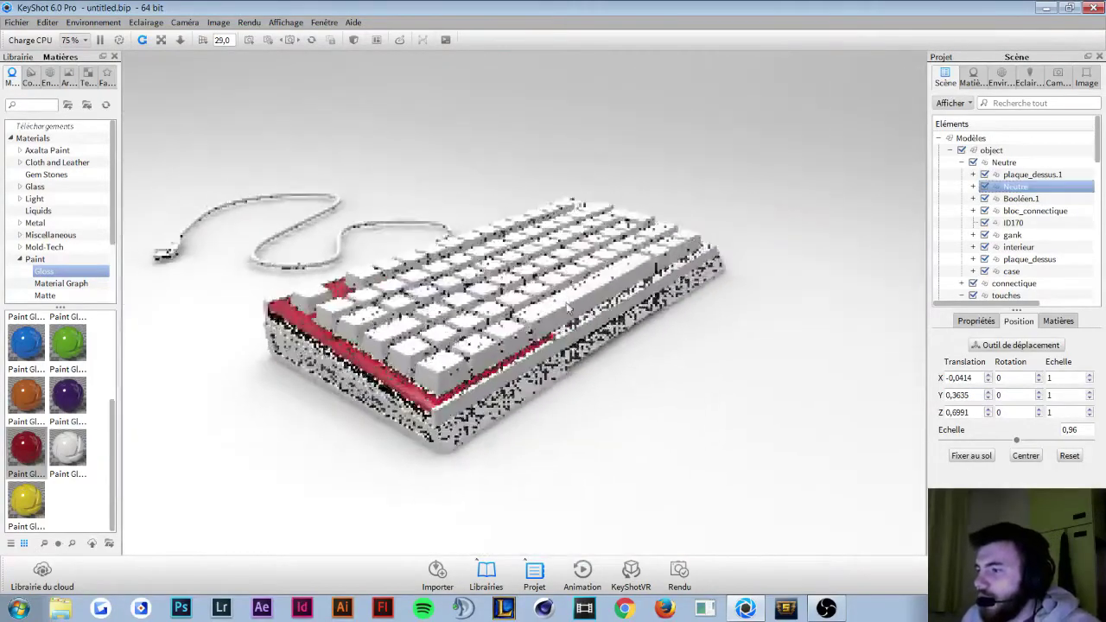
pyautogui.click(687, 414)
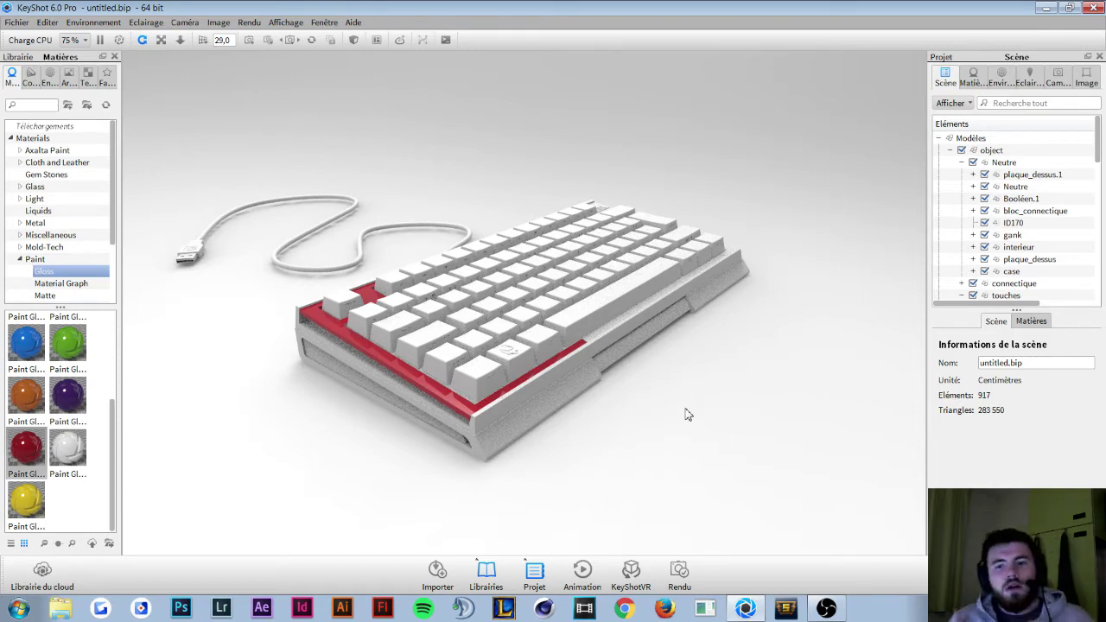
pyautogui.click(973, 76)
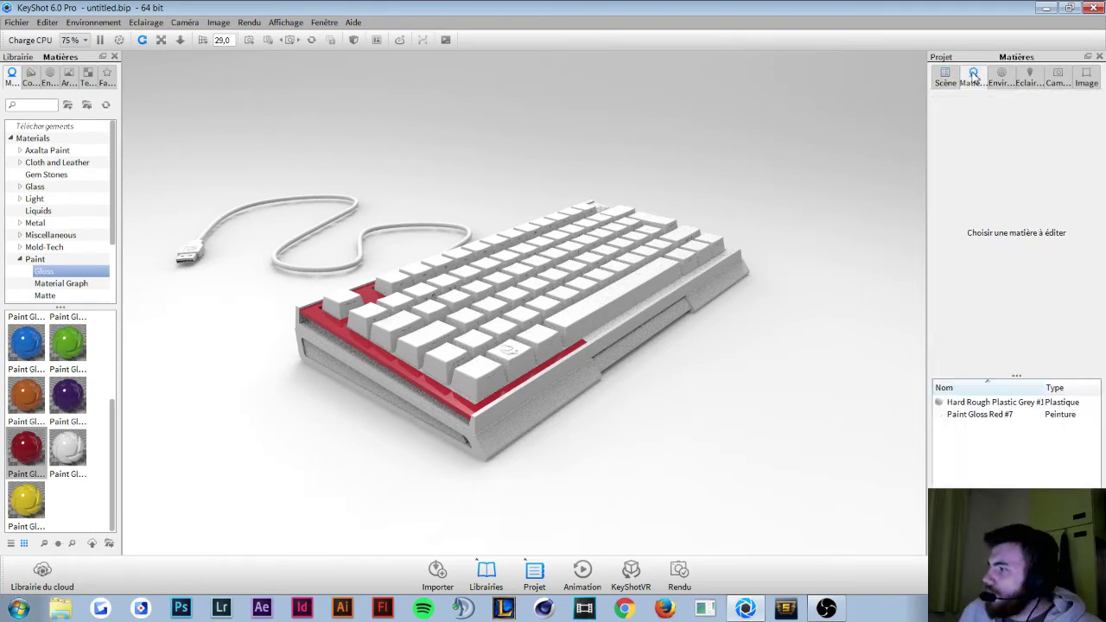
# Step: Open Paint Gloss Red #7 and switch its type to Métal, then back to Peinture
pyautogui.click(964, 418)
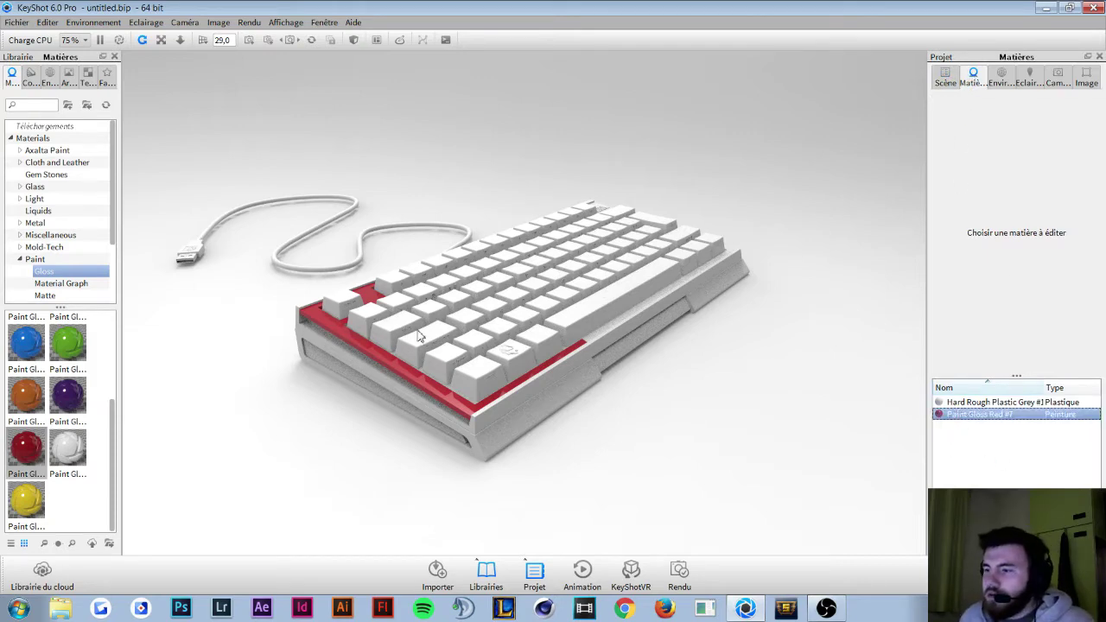
pyautogui.doubleClick(943, 418)
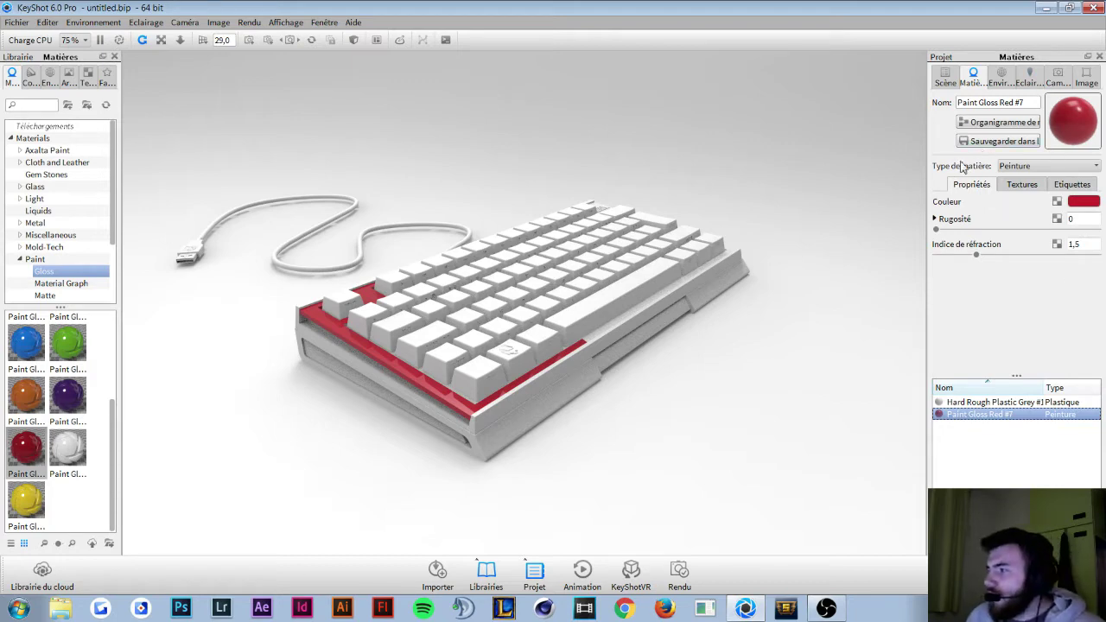
pyautogui.click(1017, 167)
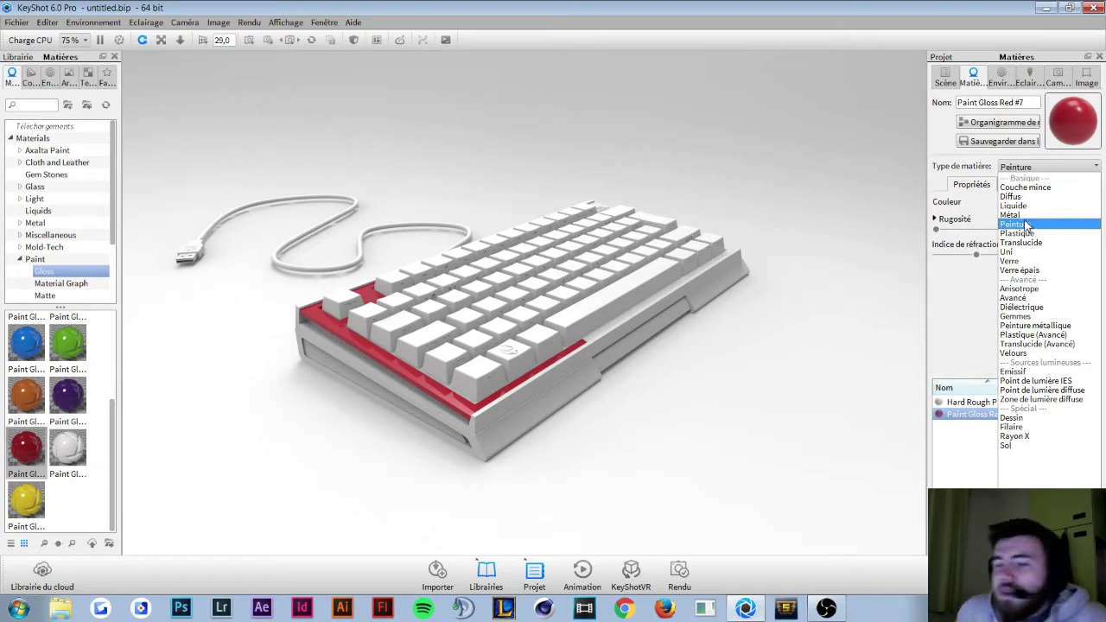
pyautogui.click(1025, 223)
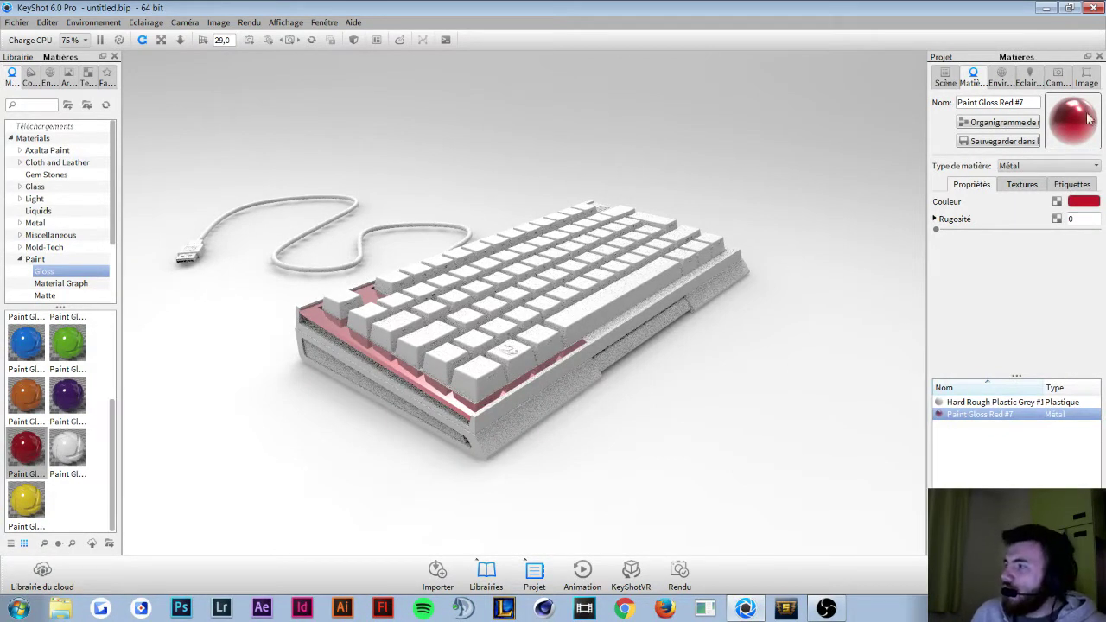
pyautogui.click(1024, 171)
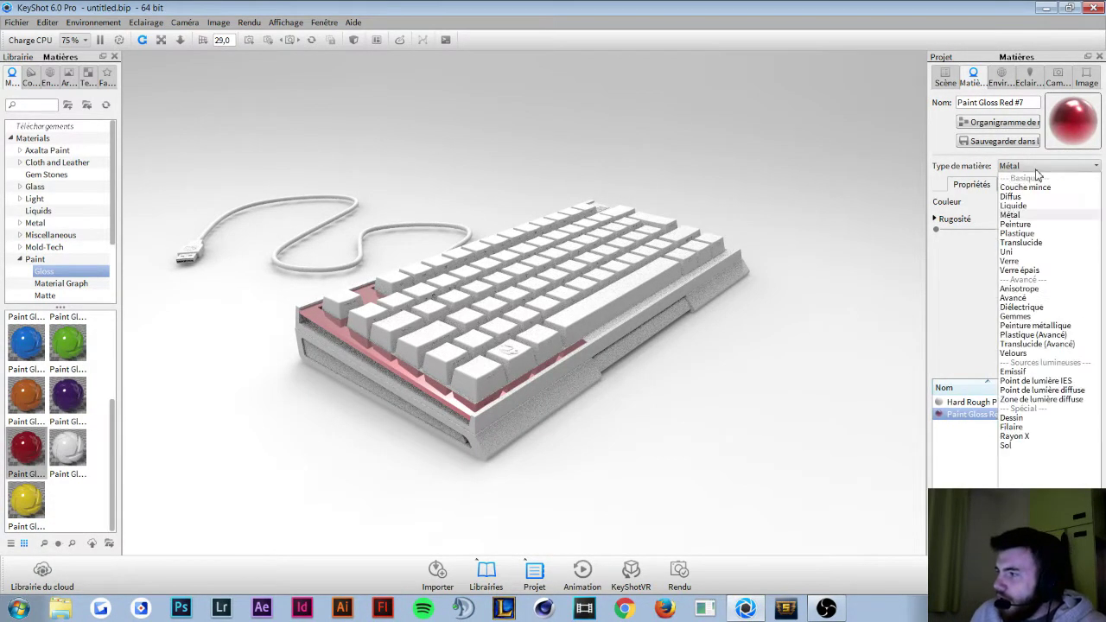
pyautogui.click(1015, 223)
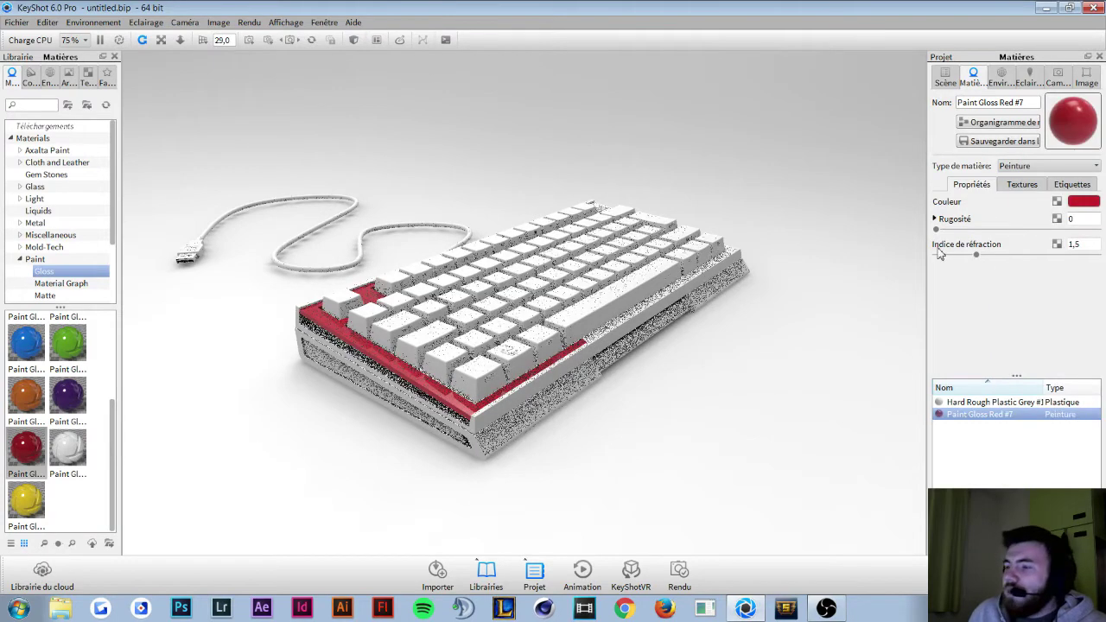
# Step: Set the red paint's roughness to 0,225 and view it from a low side angle
pyautogui.moveTo(938, 232); pyautogui.dragTo(992, 232)
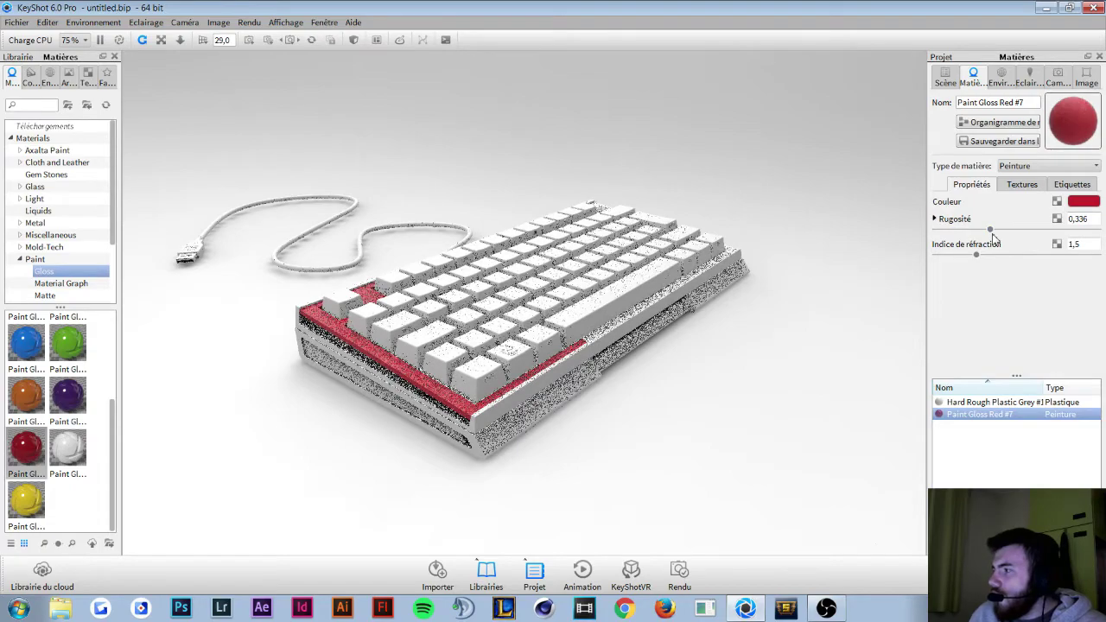
pyautogui.moveTo(992, 232); pyautogui.dragTo(972, 230)
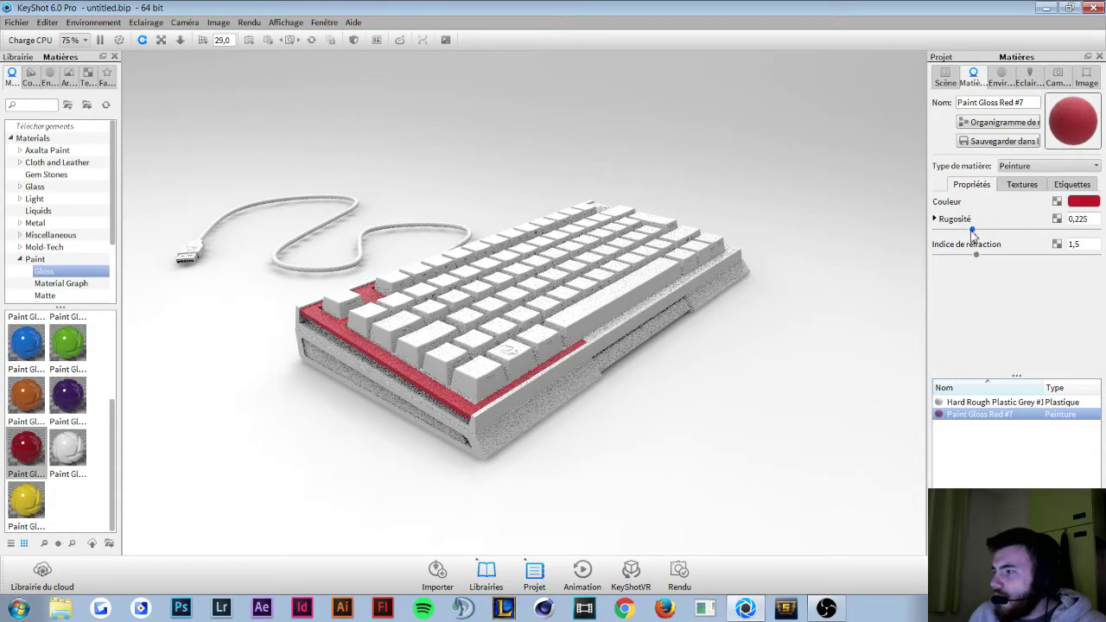
pyautogui.scroll(5, 276, 418)
pyautogui.moveTo(277, 418)
pyautogui.mouseDown()
pyautogui.moveTo(160, 354)
pyautogui.moveTo(455, 333)
pyautogui.mouseUp()
pyautogui.scroll(5, 455, 333)
pyautogui.scroll(3, 489, 344)
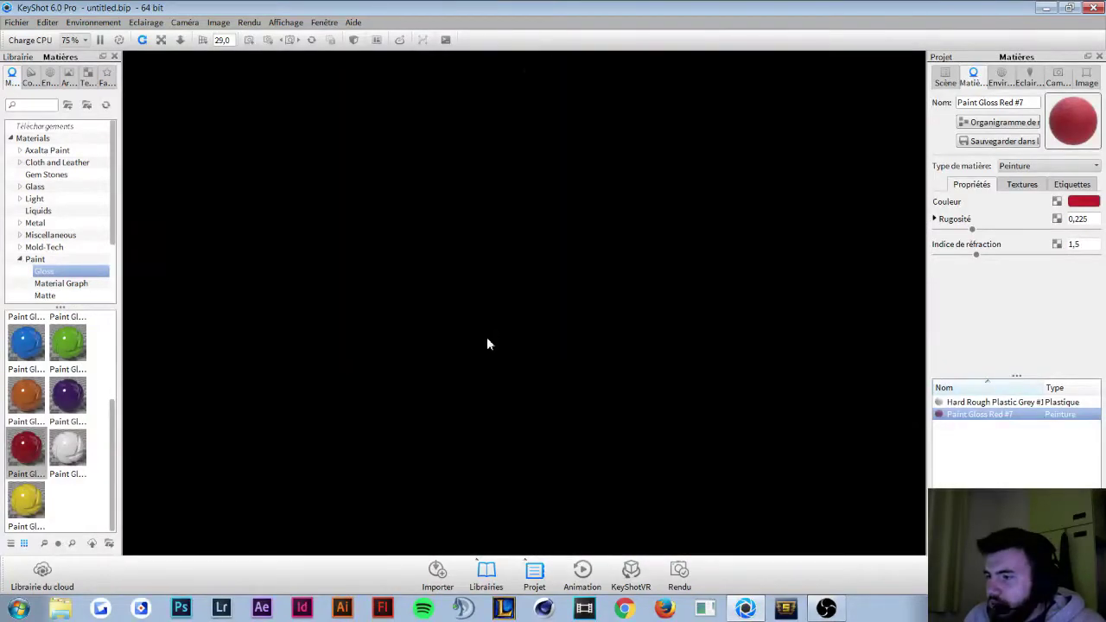
# Step: Orbit to the red bar's side and lower the paint's roughness to nearly zero
pyautogui.scroll(-3, 486, 337)
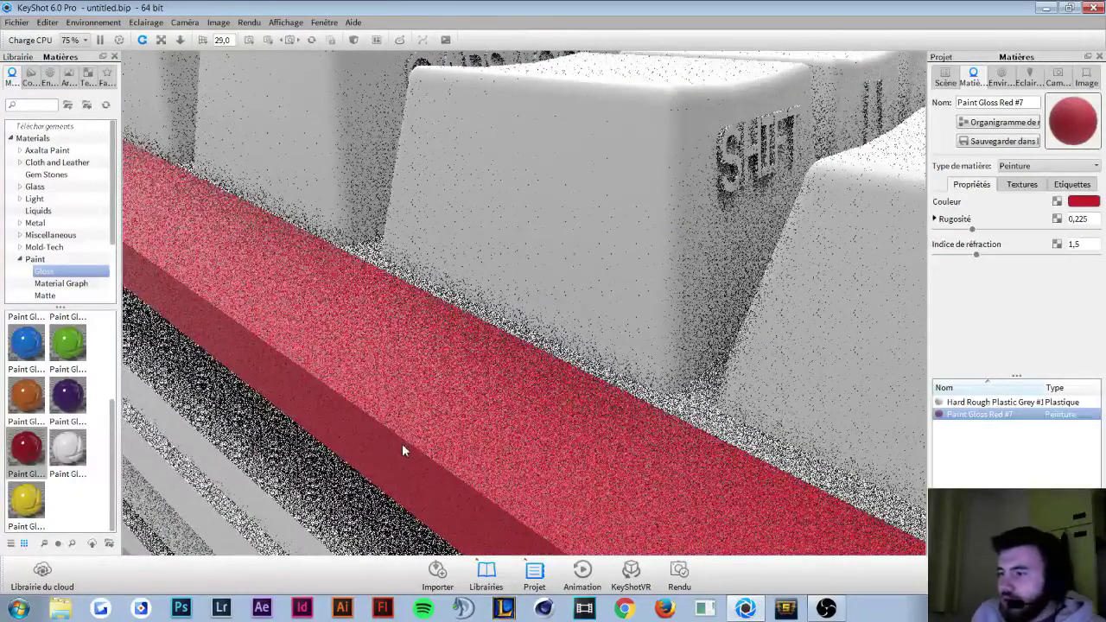
pyautogui.moveTo(400, 443); pyautogui.dragTo(473, 391)
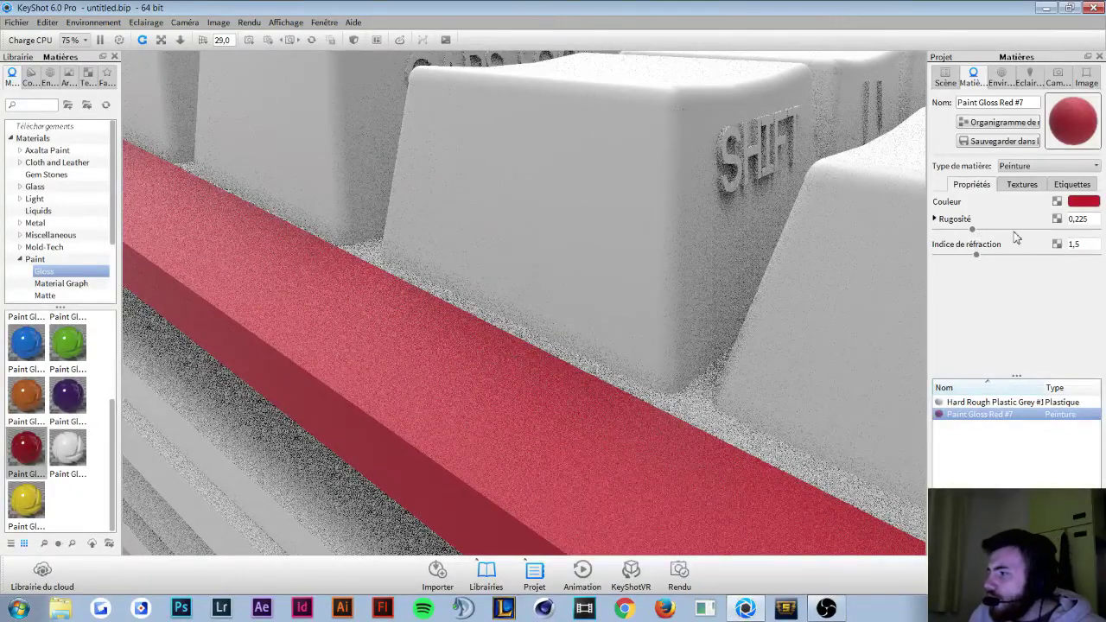
pyautogui.moveTo(973, 233); pyautogui.dragTo(1007, 236)
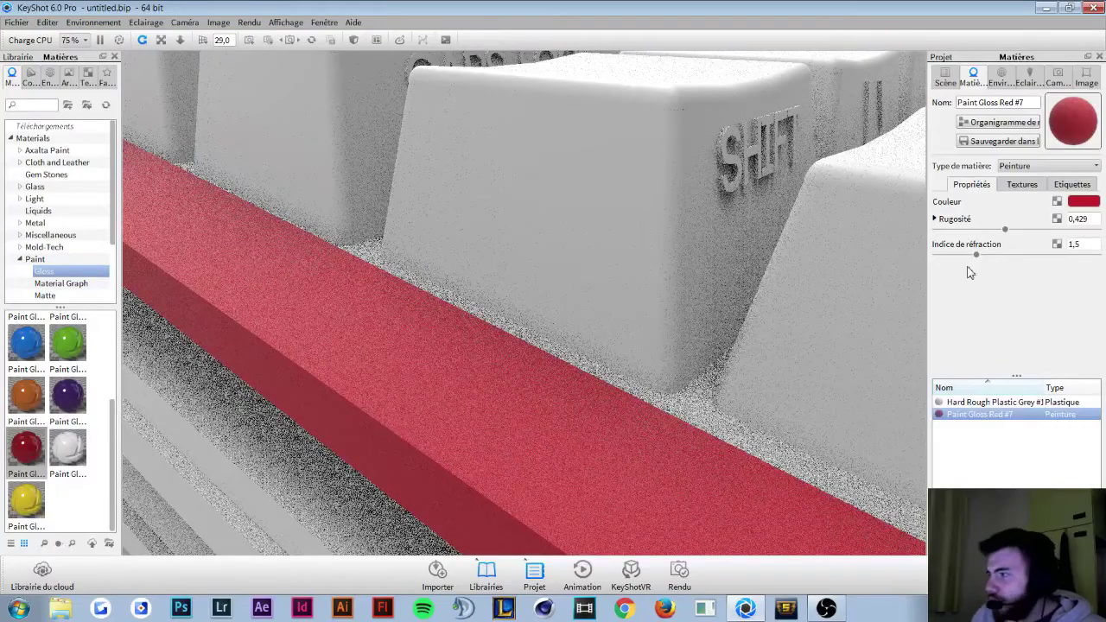
pyautogui.moveTo(1005, 229); pyautogui.dragTo(932, 243)
# Step: Raise the red paint's refraction index to 2.064 and show its texture slots
pyautogui.scroll(2, 581, 420)
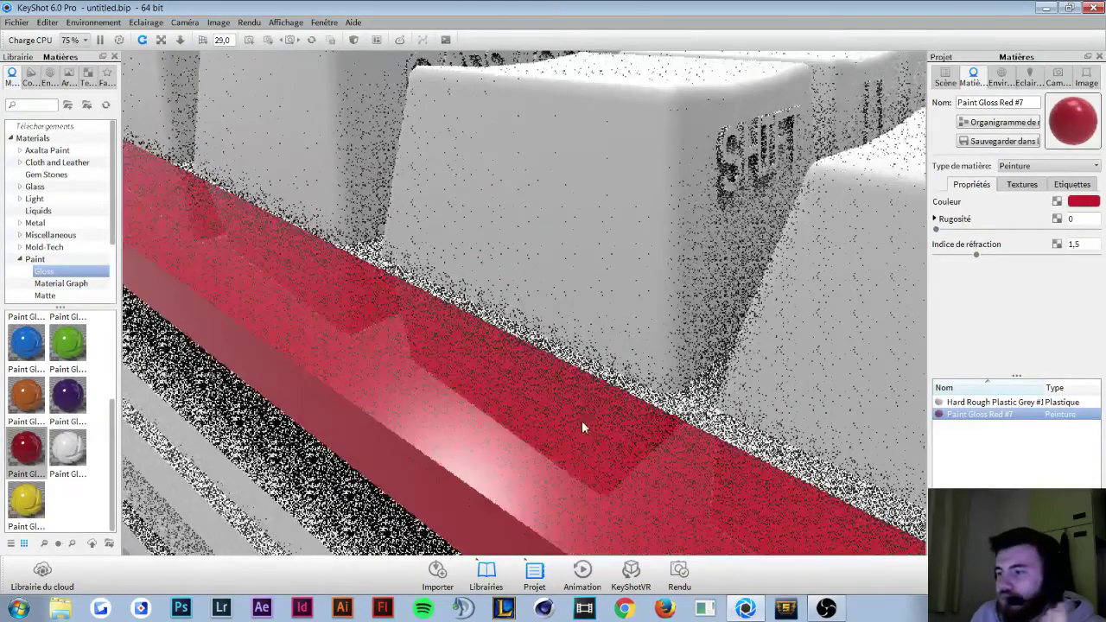
pyautogui.scroll(2, 582, 420)
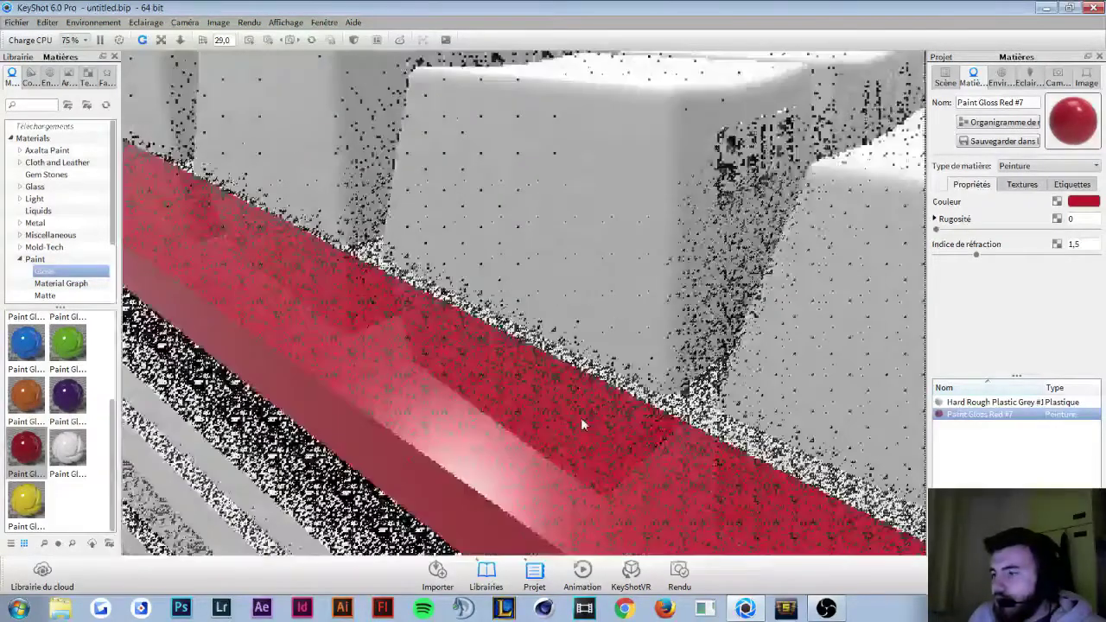
pyautogui.scroll(-4, 581, 418)
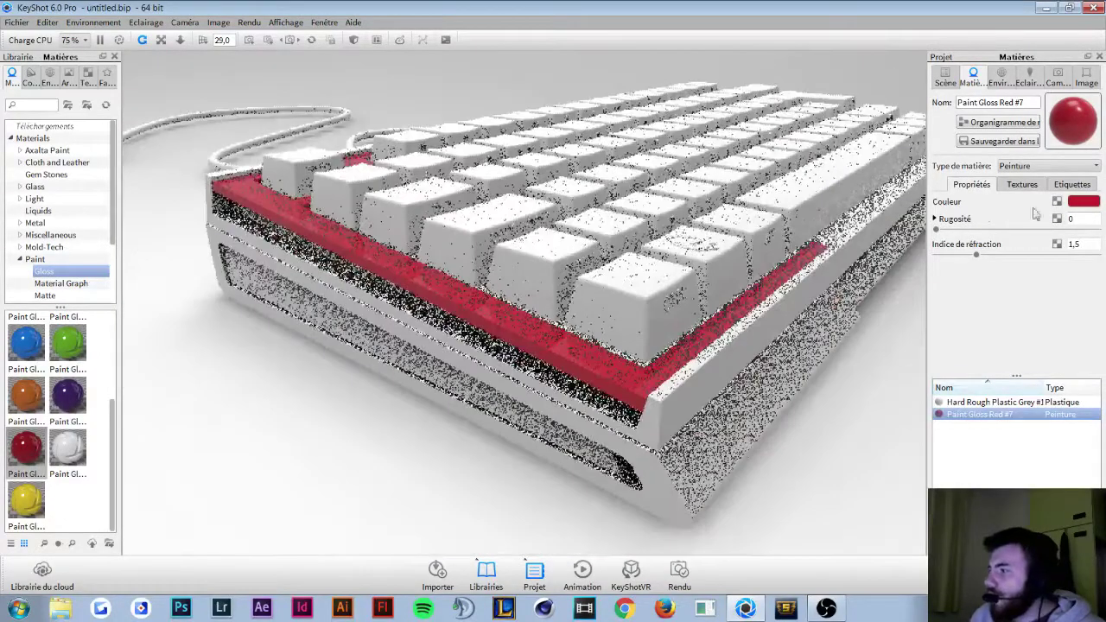
pyautogui.moveTo(977, 255)
pyautogui.mouseDown()
pyautogui.moveTo(1023, 255)
pyautogui.moveTo(954, 255)
pyautogui.moveTo(981, 257)
pyautogui.mouseUp()
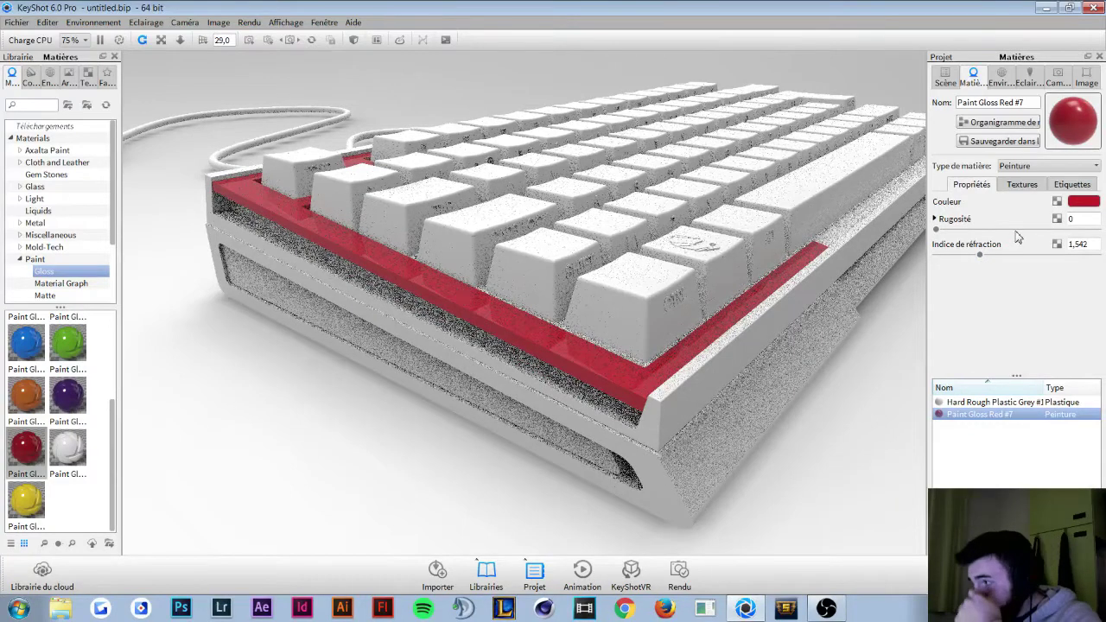
pyautogui.click(1026, 185)
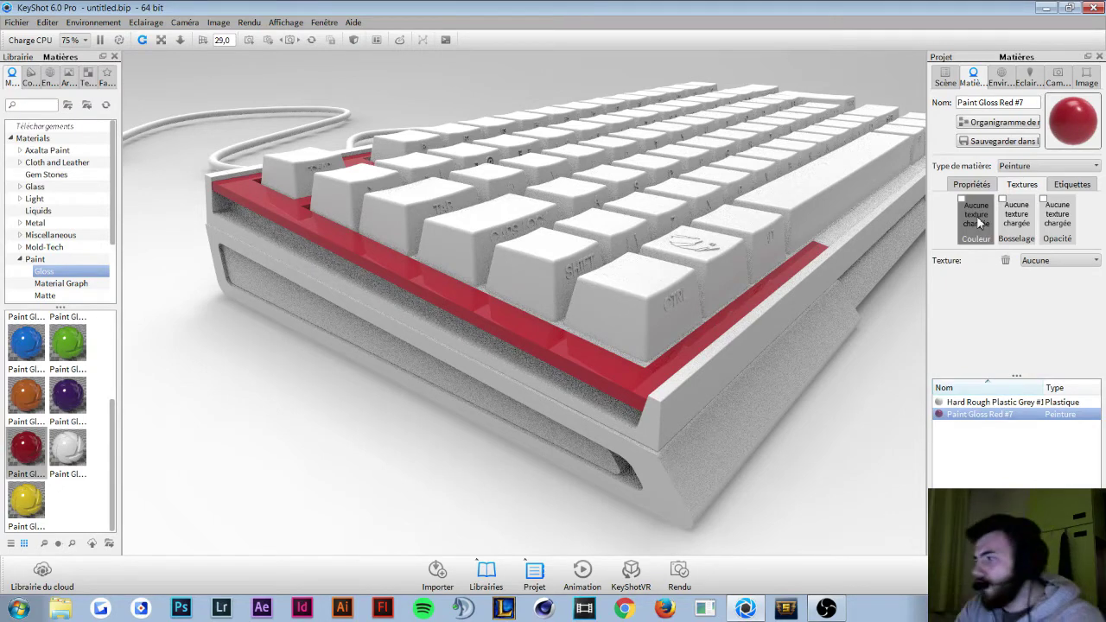
# Step: Select the Bosselage slot, return to Propriétés, and show the Scène tree of keyboard parts
pyautogui.click(1019, 215)
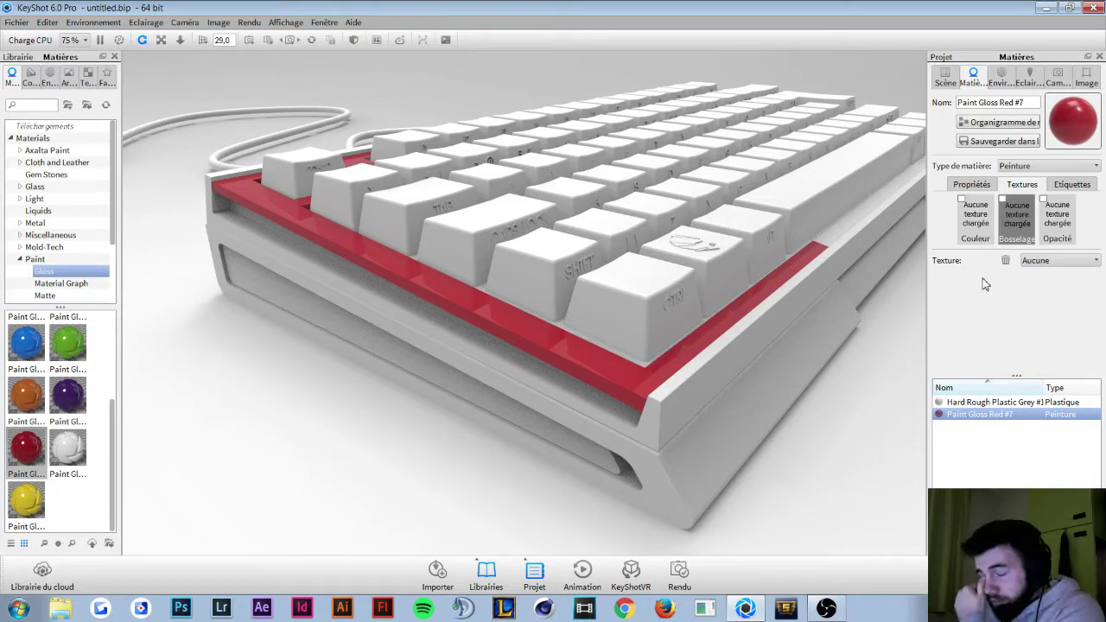
pyautogui.click(971, 184)
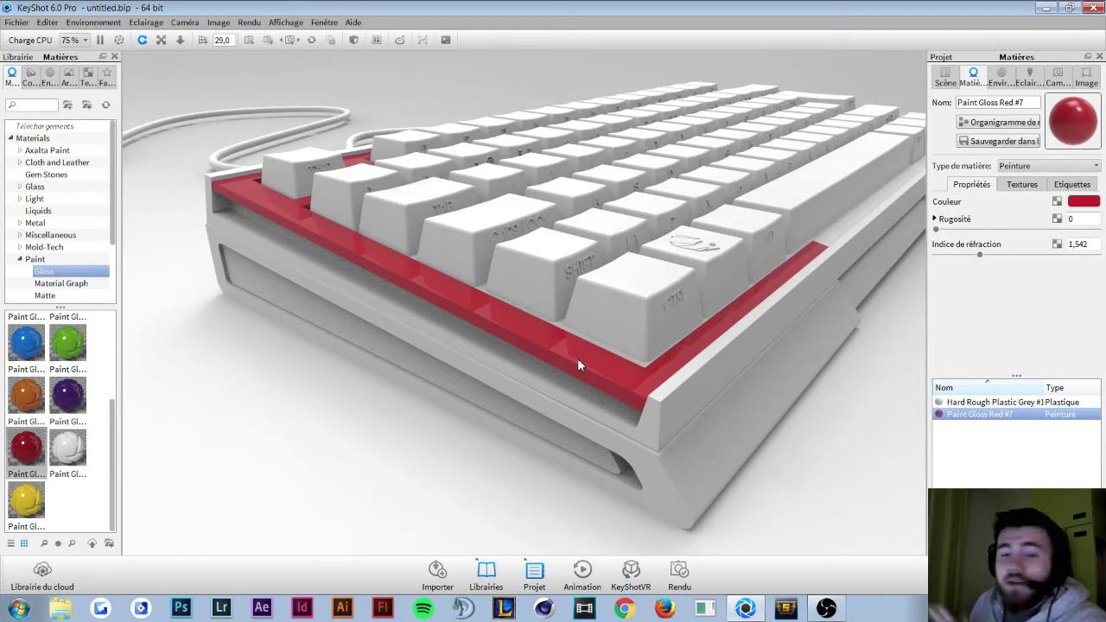
pyautogui.click(947, 81)
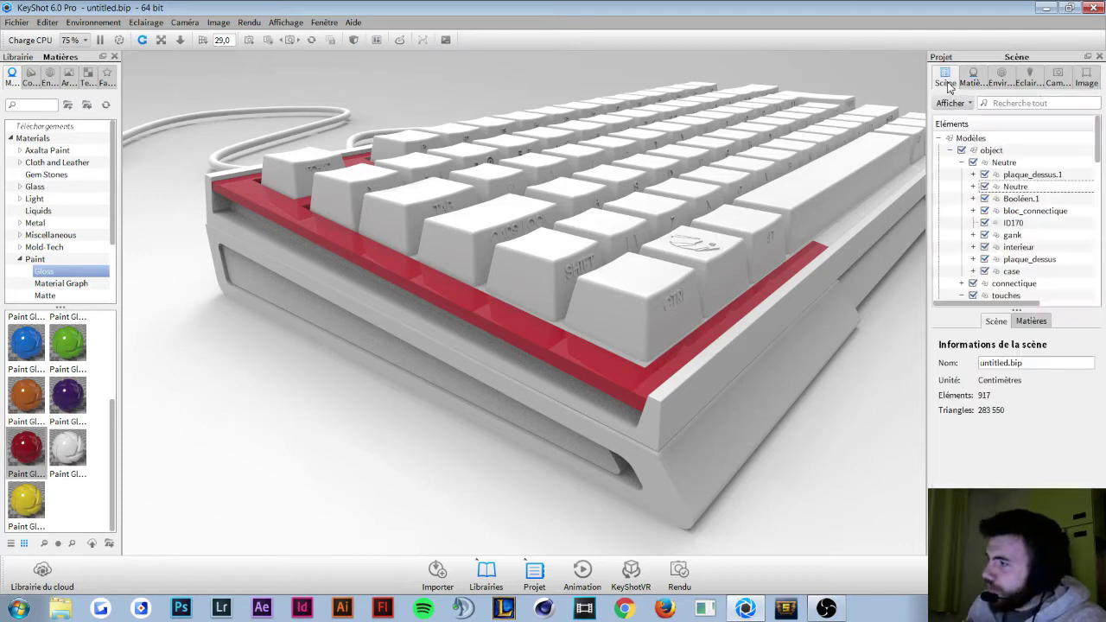
# Step: Select the case body up to its parent Booléen.1 group and collapse its children
pyautogui.click(1032, 177)
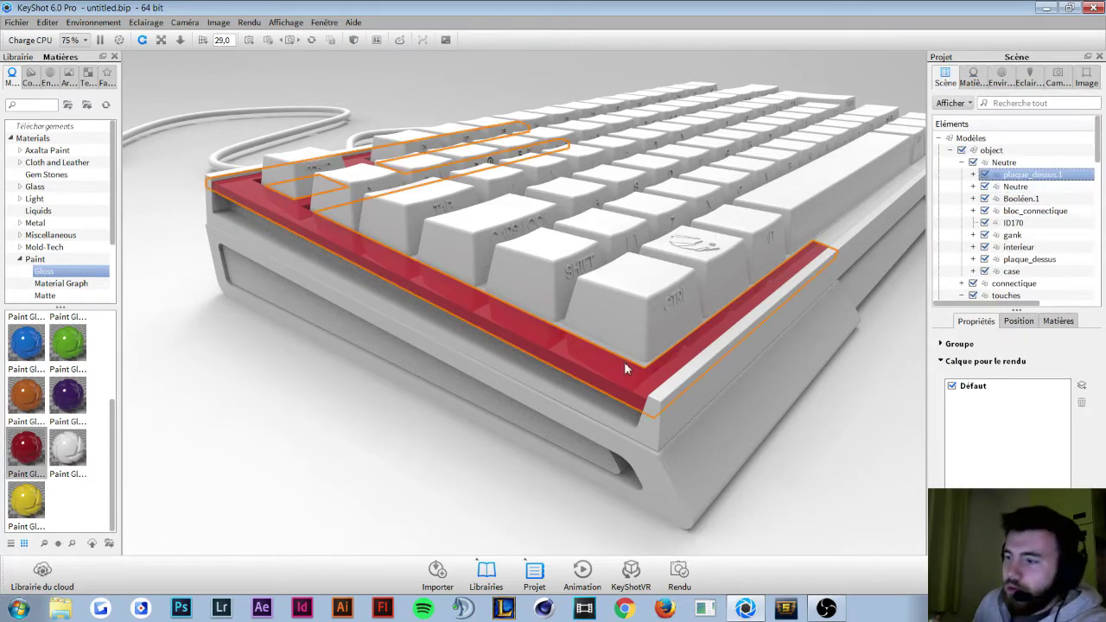
pyautogui.click(698, 481)
pyautogui.click(998, 214)
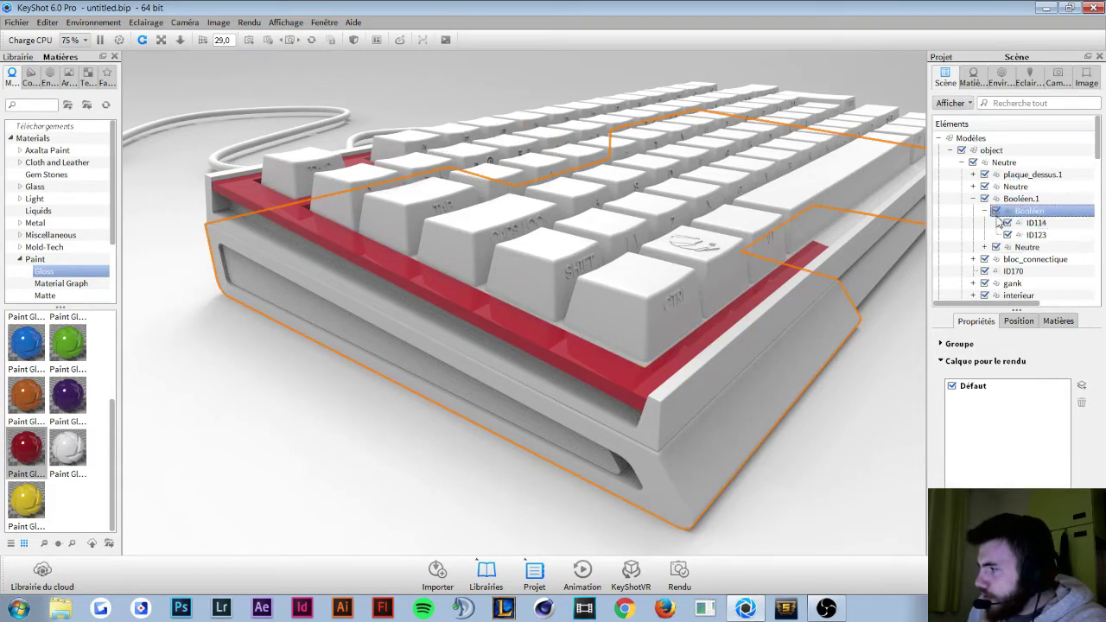
pyautogui.click(985, 212)
pyautogui.click(982, 201)
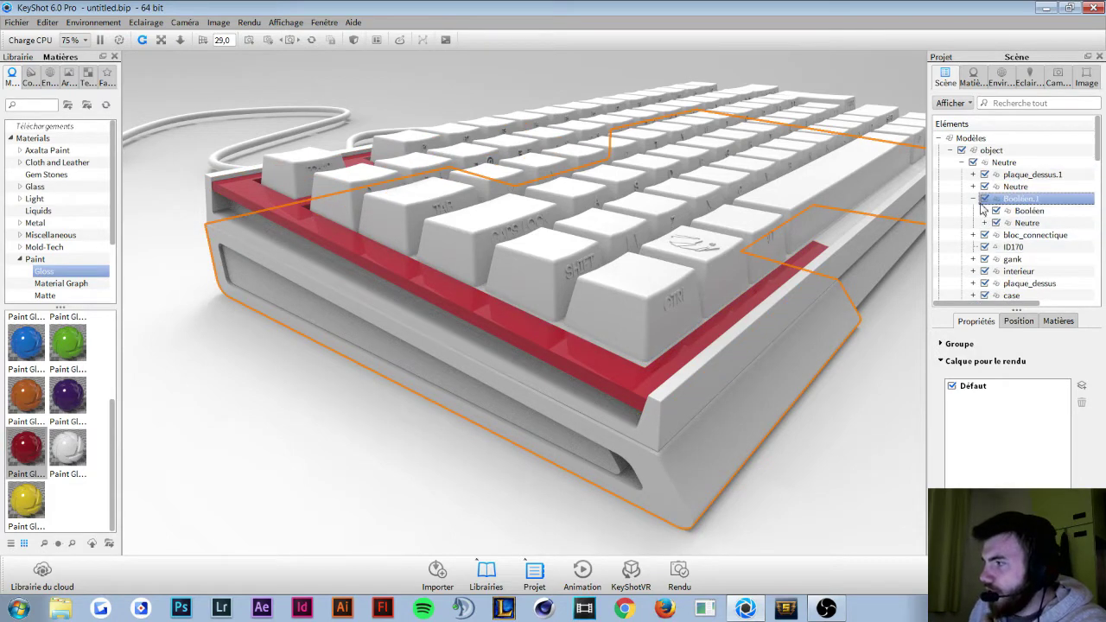
pyautogui.click(974, 200)
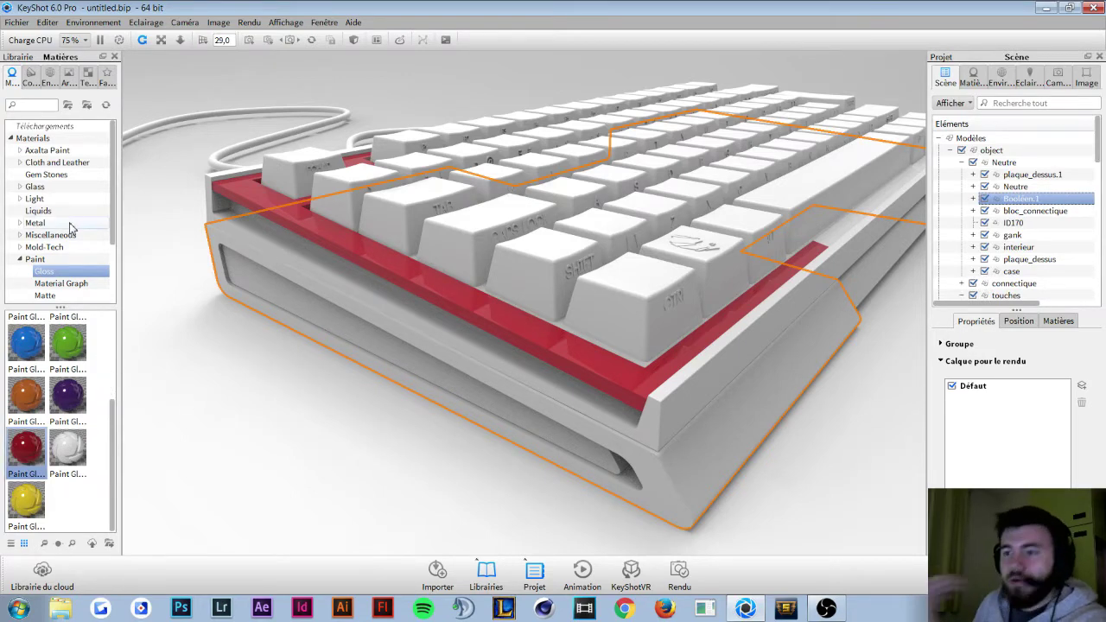
# Step: Browse the Mold-Tech Bump, Pebble and Spatter materials, then the custom folder below Plastic
pyautogui.doubleClick(44, 247)
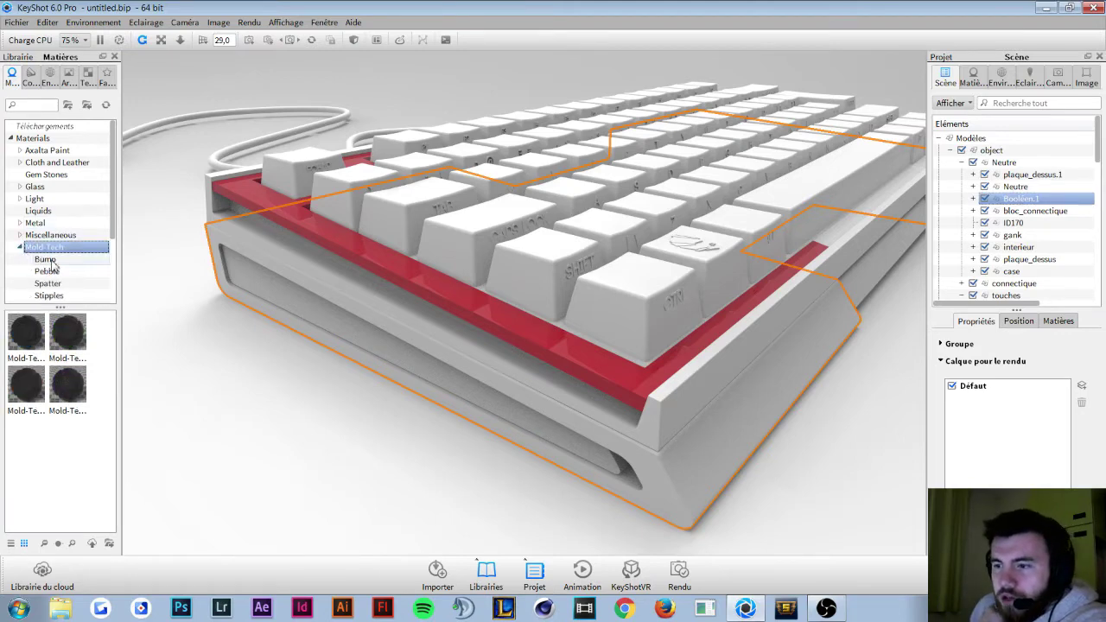
pyautogui.click(85, 260)
pyautogui.click(75, 272)
pyautogui.click(74, 283)
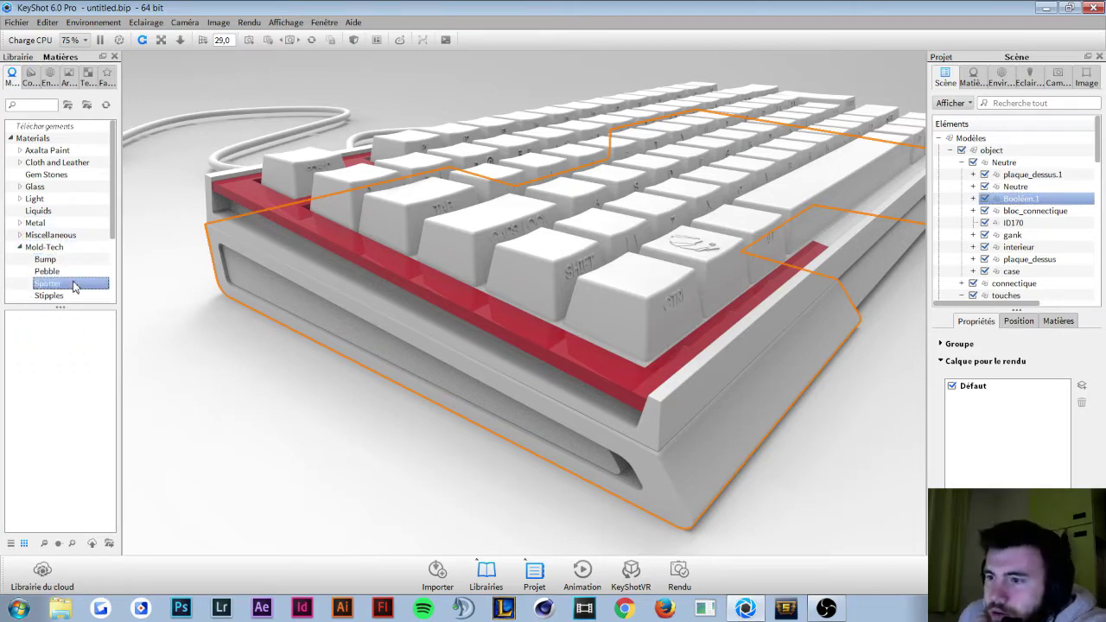
pyautogui.click(68, 274)
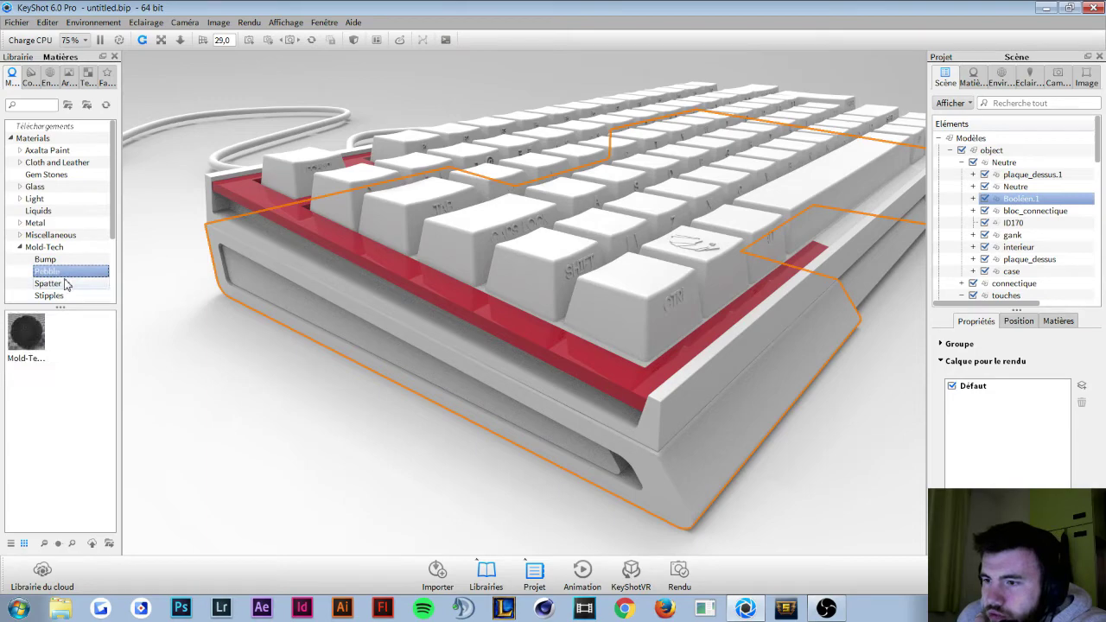
pyautogui.doubleClick(47, 247)
pyautogui.scroll(-1, 55, 257)
pyautogui.click(52, 248)
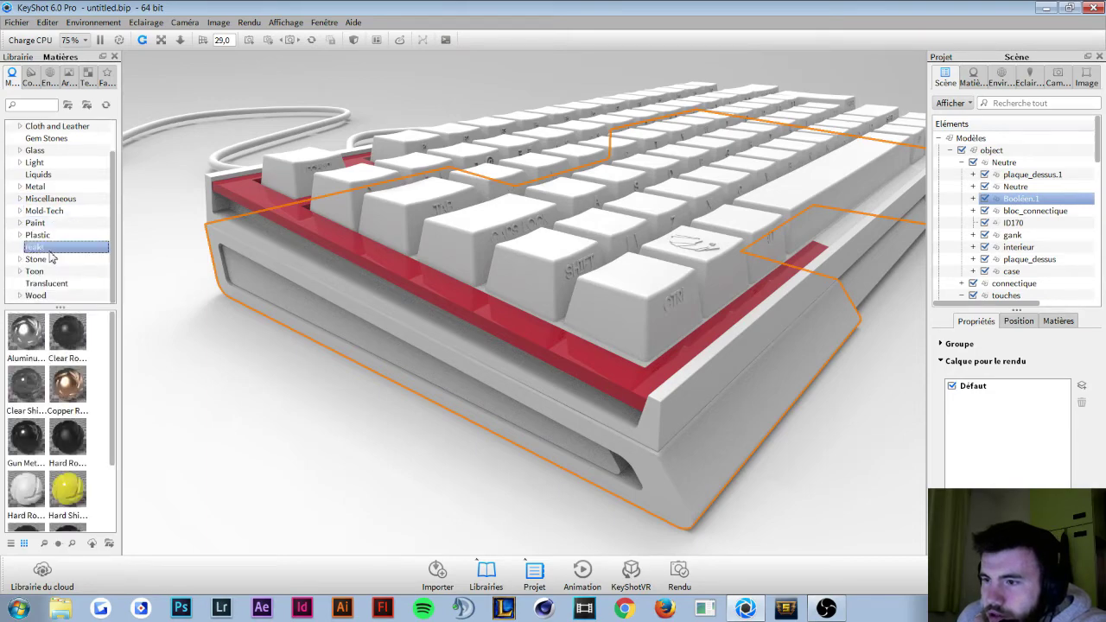
pyautogui.scroll(-1, 105, 381)
# Step: Drag the Mold-Tech material onto the case, deselect, and zoom in on its corner
pyautogui.moveTo(25, 448); pyautogui.dragTo(1058, 211)
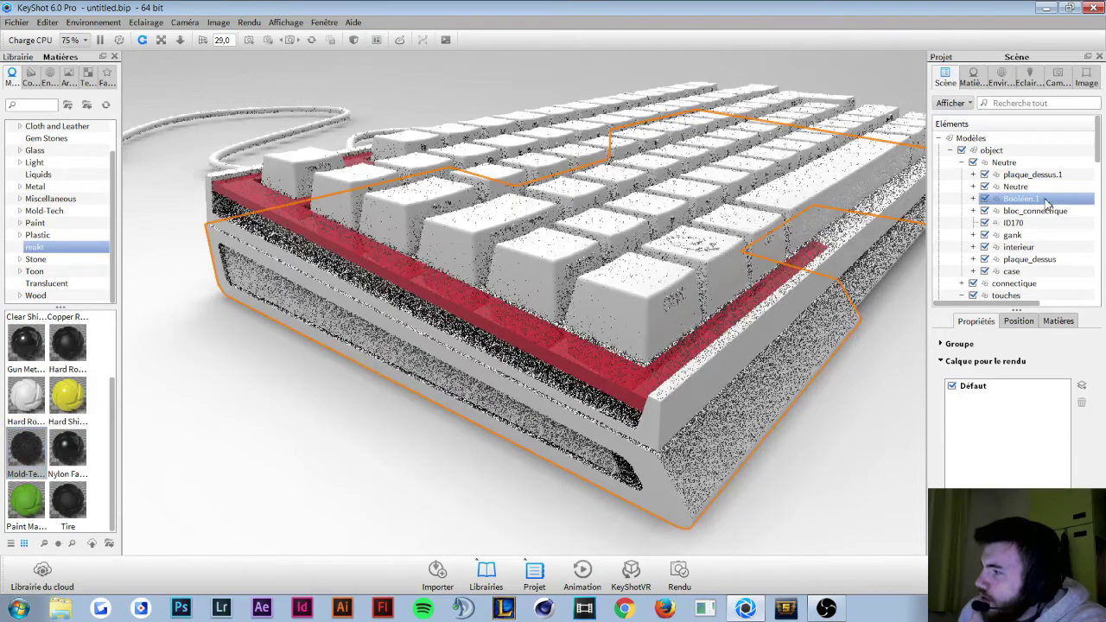
pyautogui.click(846, 468)
pyautogui.scroll(3, 715, 496)
pyautogui.scroll(3, 682, 438)
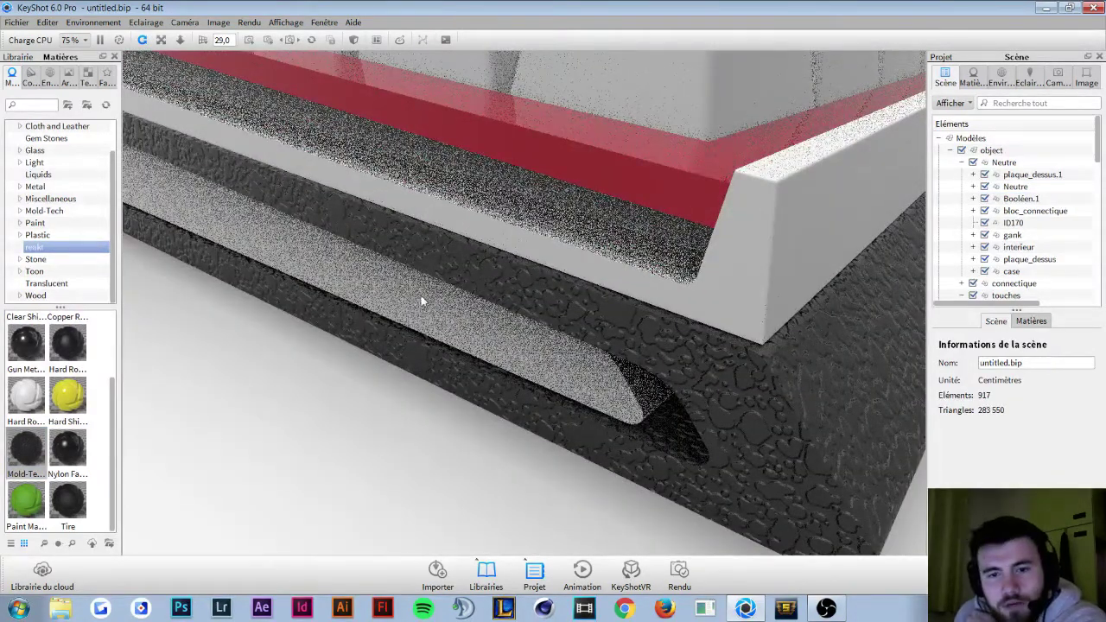
# Step: Open Mold-Tech-11160 #3's textures and lower its bump height to 0,206
pyautogui.click(973, 78)
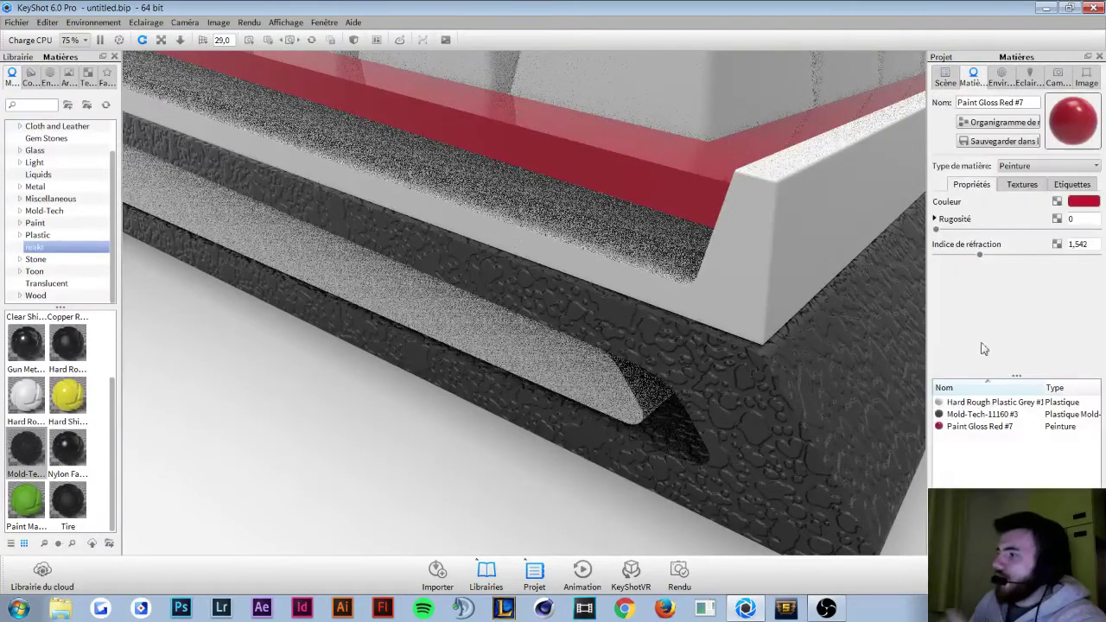
pyautogui.click(980, 416)
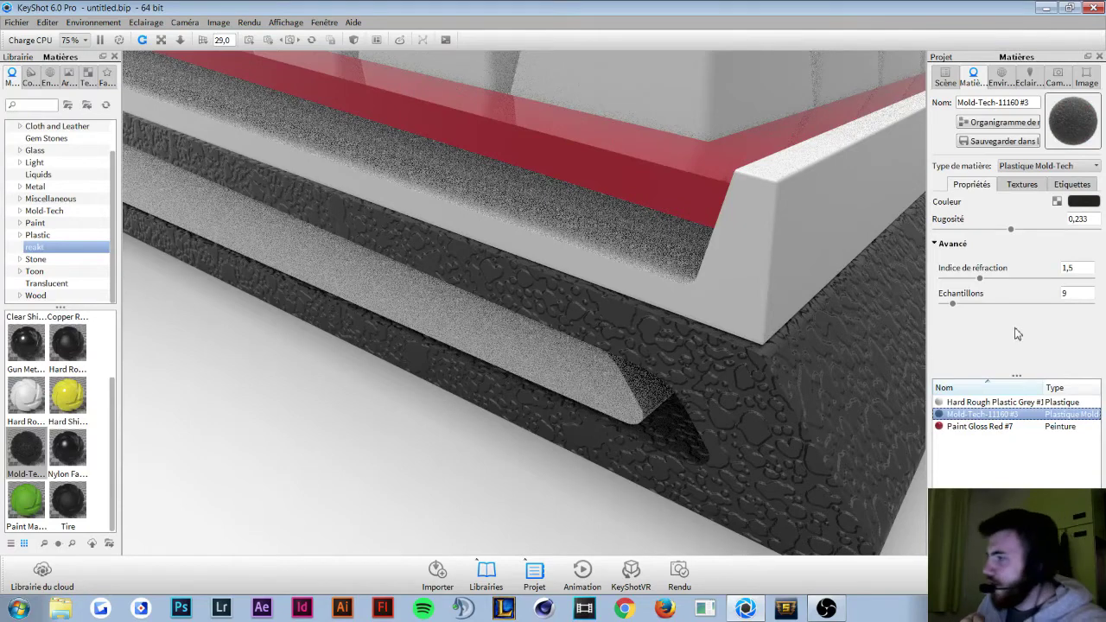
pyautogui.click(1014, 186)
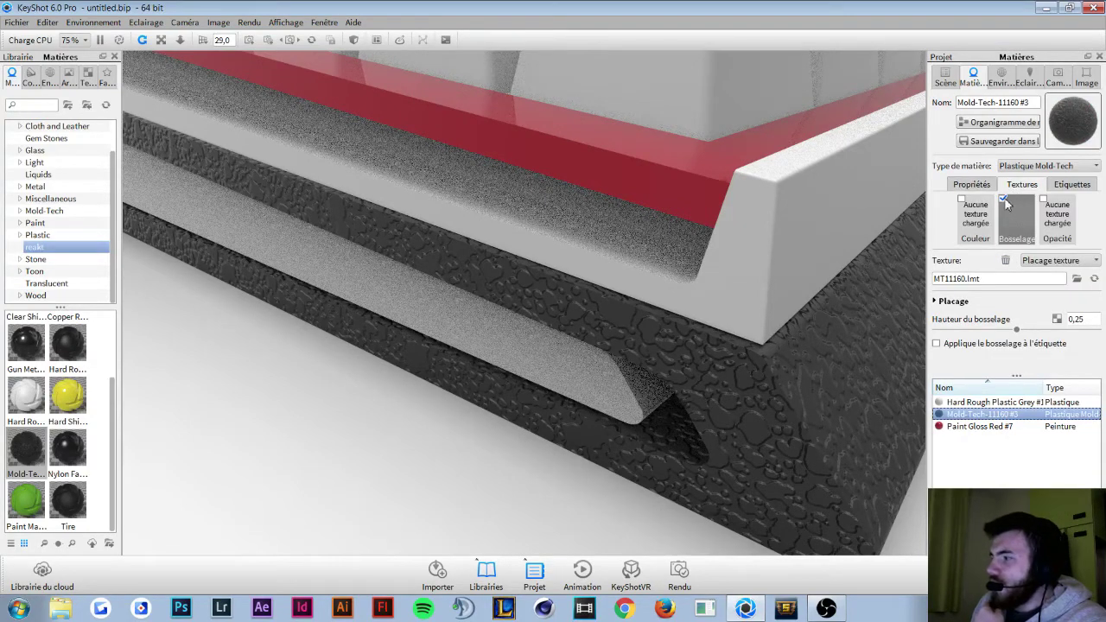
pyautogui.click(1003, 200)
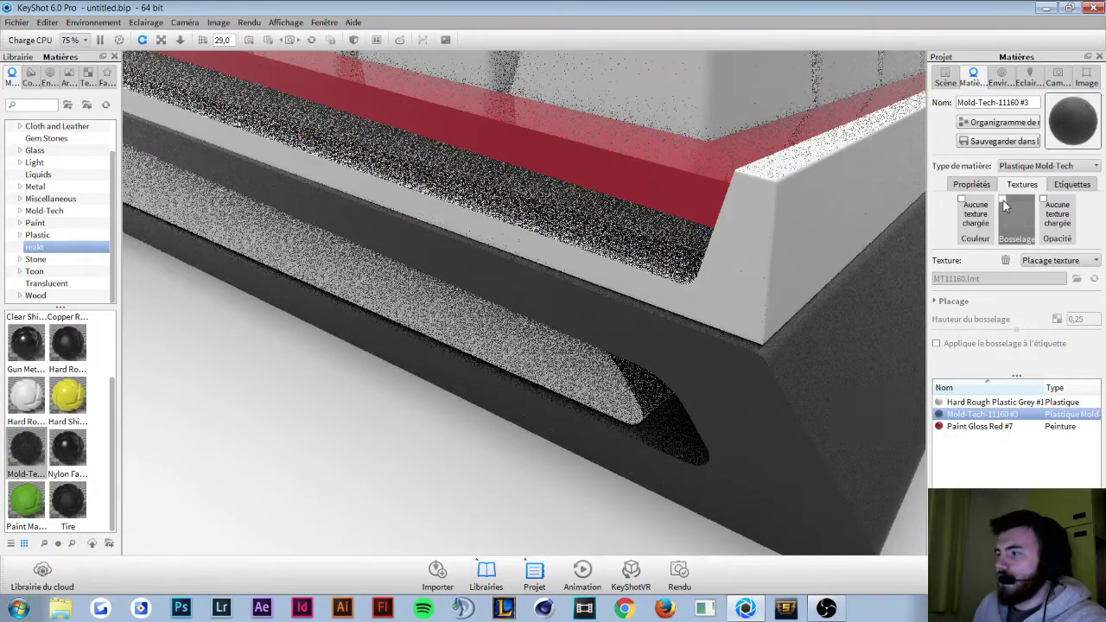
pyautogui.click(1003, 200)
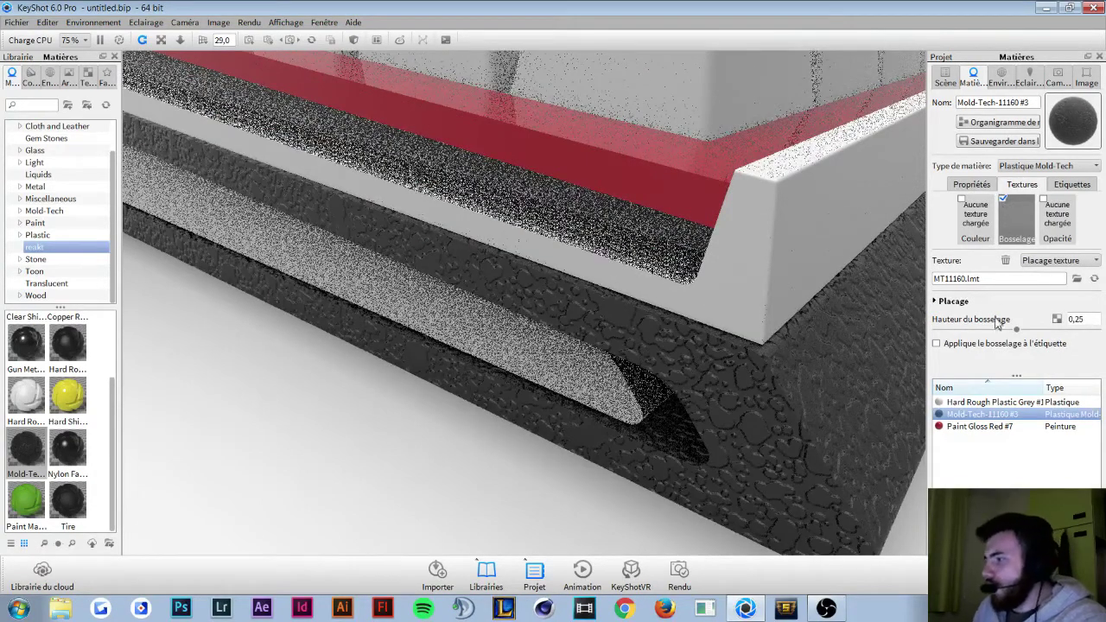
pyautogui.moveTo(1017, 330)
pyautogui.mouseDown()
pyautogui.moveTo(1038, 334)
pyautogui.moveTo(1003, 337)
pyautogui.mouseUp()
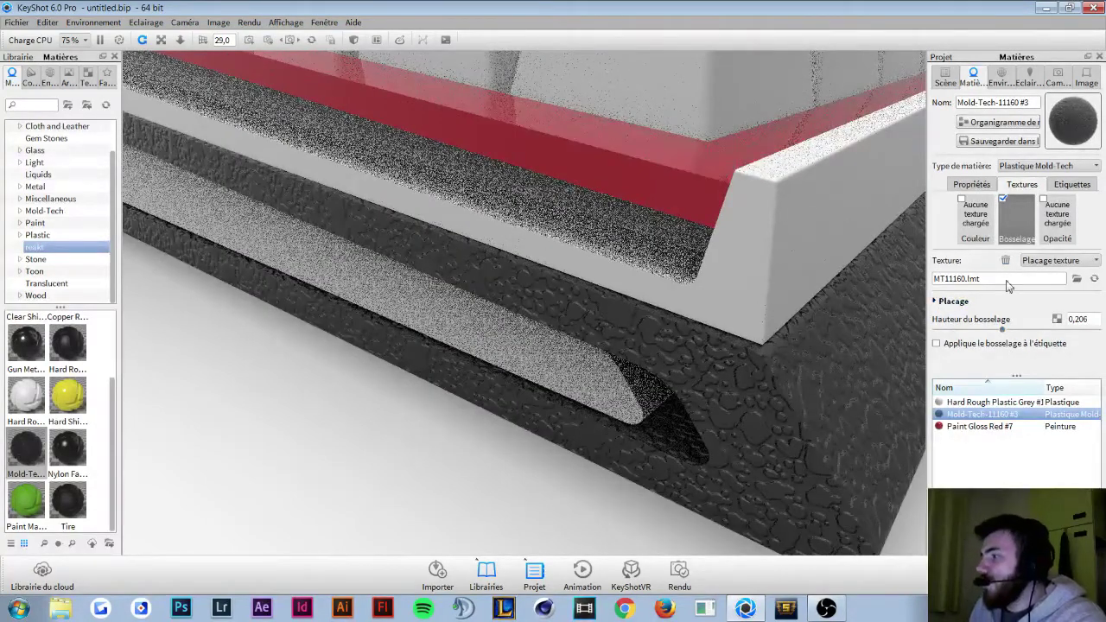
# Step: Check the advanced properties, then browse the gank folder for a new bump texture
pyautogui.click(972, 184)
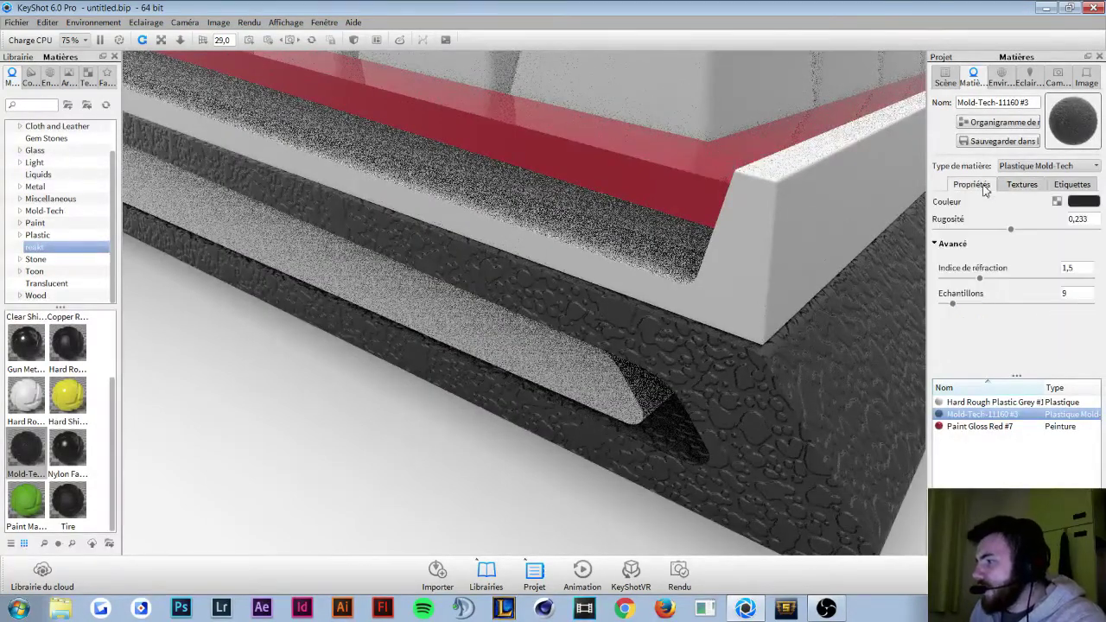
pyautogui.click(939, 245)
pyautogui.click(938, 245)
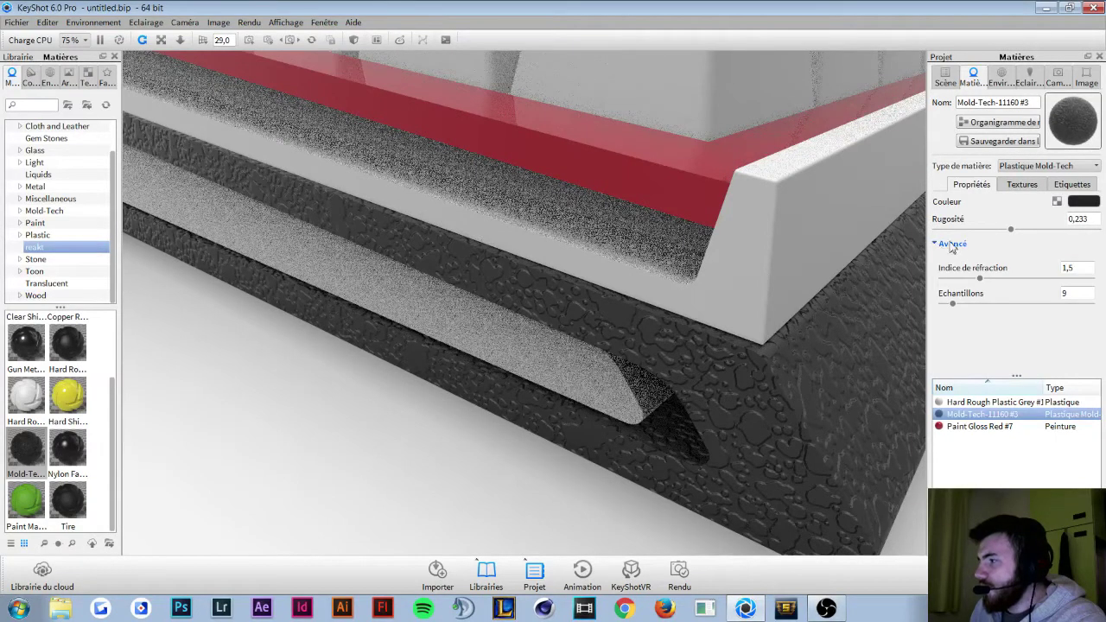
pyautogui.click(1024, 185)
pyautogui.doubleClick(1017, 216)
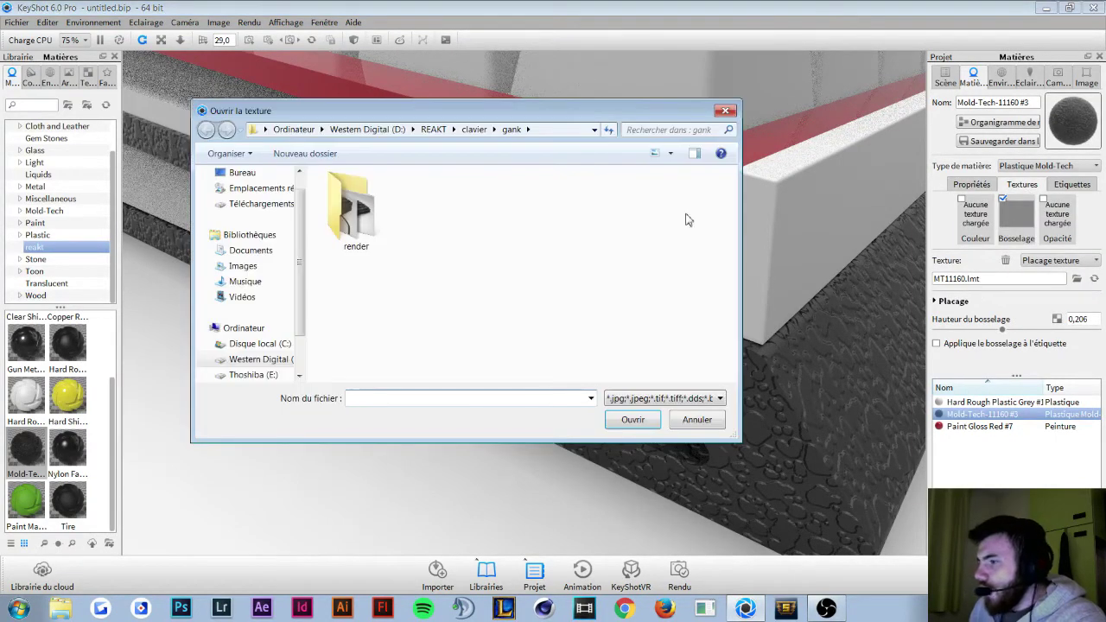
# Step: Dismiss the file browser and show the case bump texture's box mapping with X/Y scale linked at 1
pyautogui.click(729, 112)
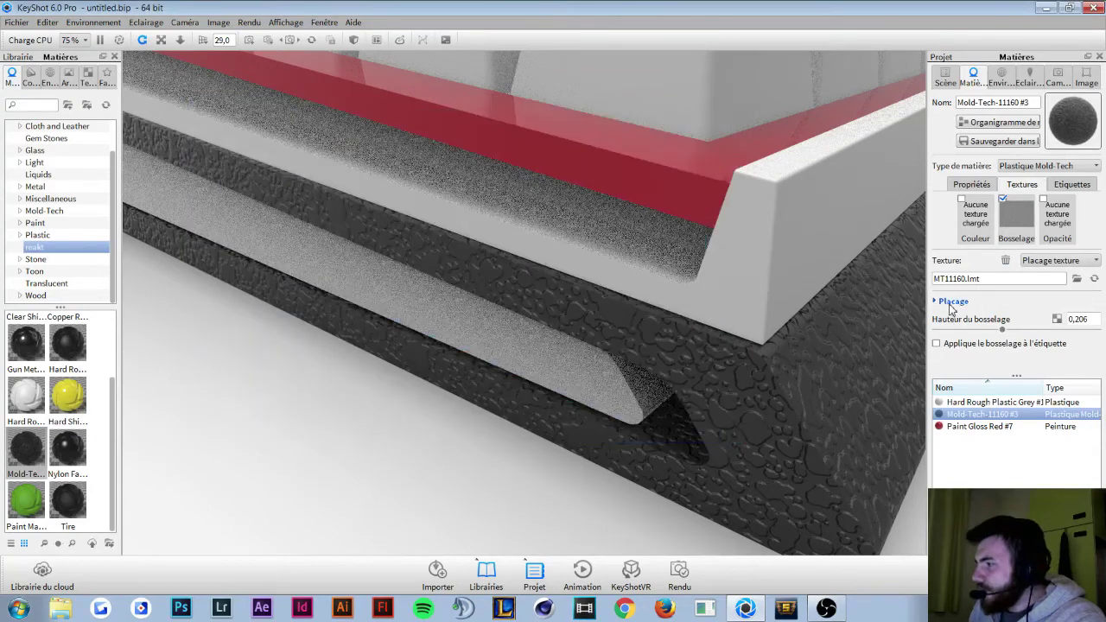
pyautogui.click(975, 221)
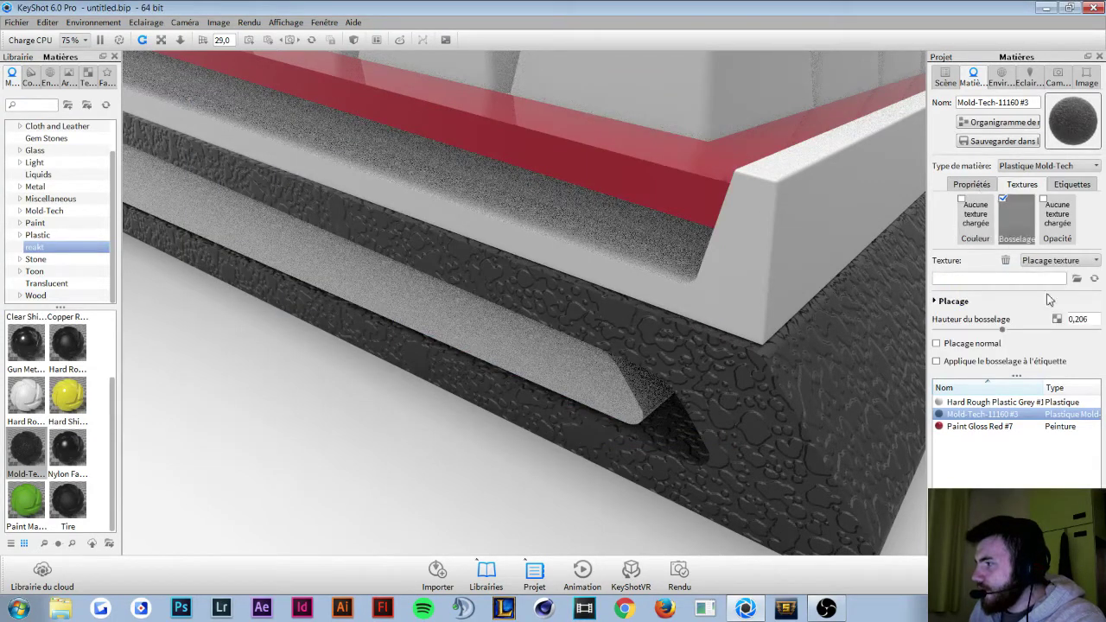
pyautogui.click(936, 302)
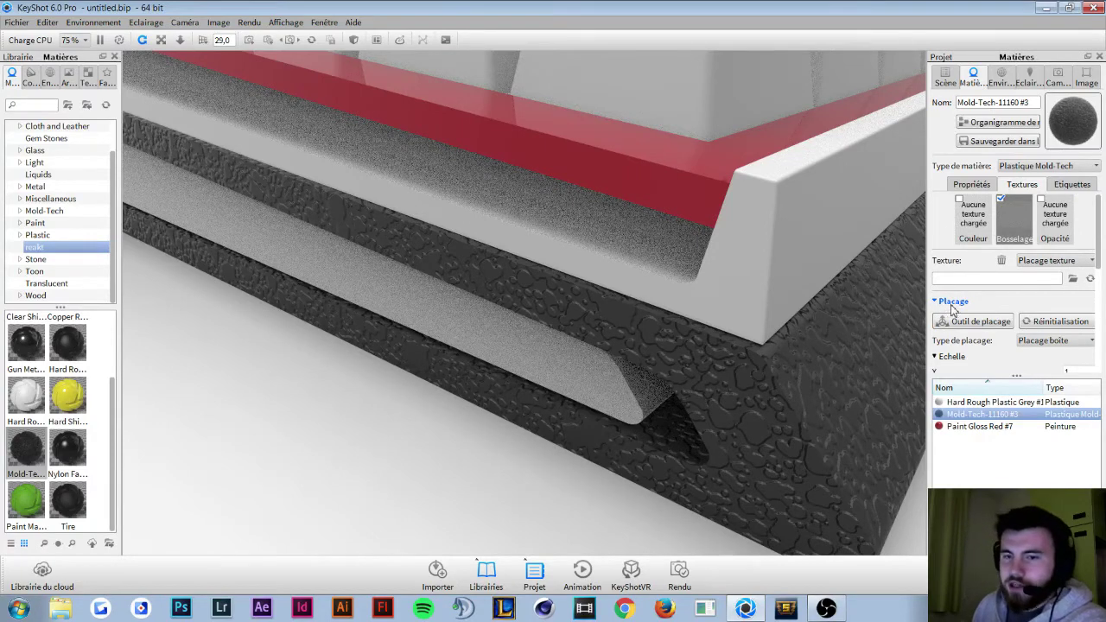
pyautogui.scroll(-1, 956, 311)
pyautogui.scroll(-1, 952, 304)
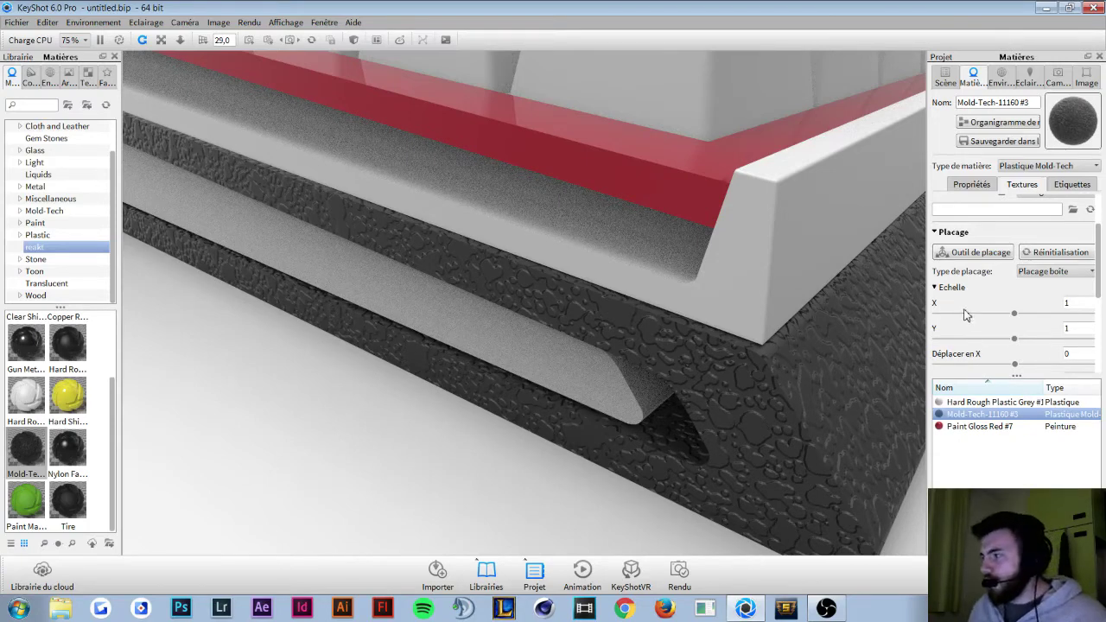
pyautogui.click(936, 288)
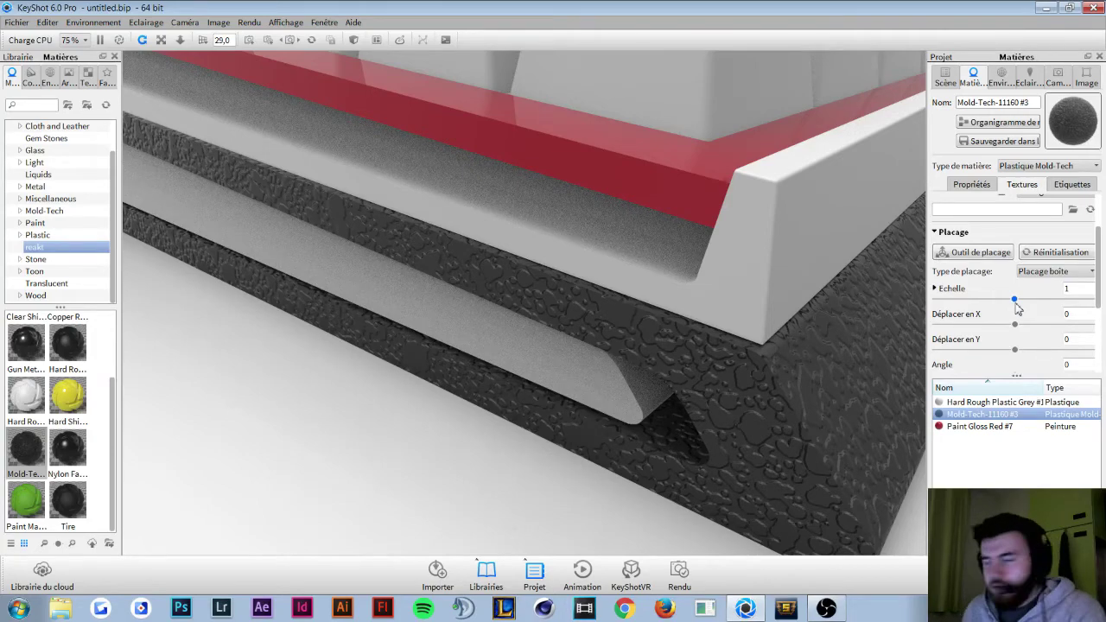
# Step: Adjust the Mold-Tech texture scale, then split it to stretch X to 1,384 and Y to 1,103
pyautogui.moveTo(1015, 300); pyautogui.dragTo(1006, 300)
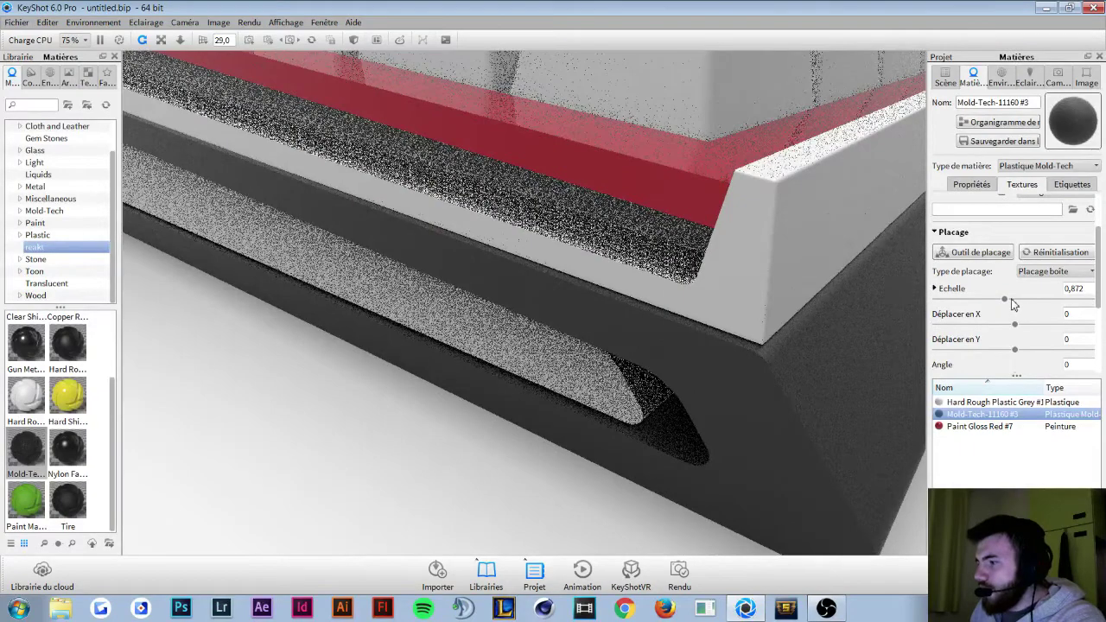
pyautogui.moveTo(1005, 300); pyautogui.dragTo(1037, 300)
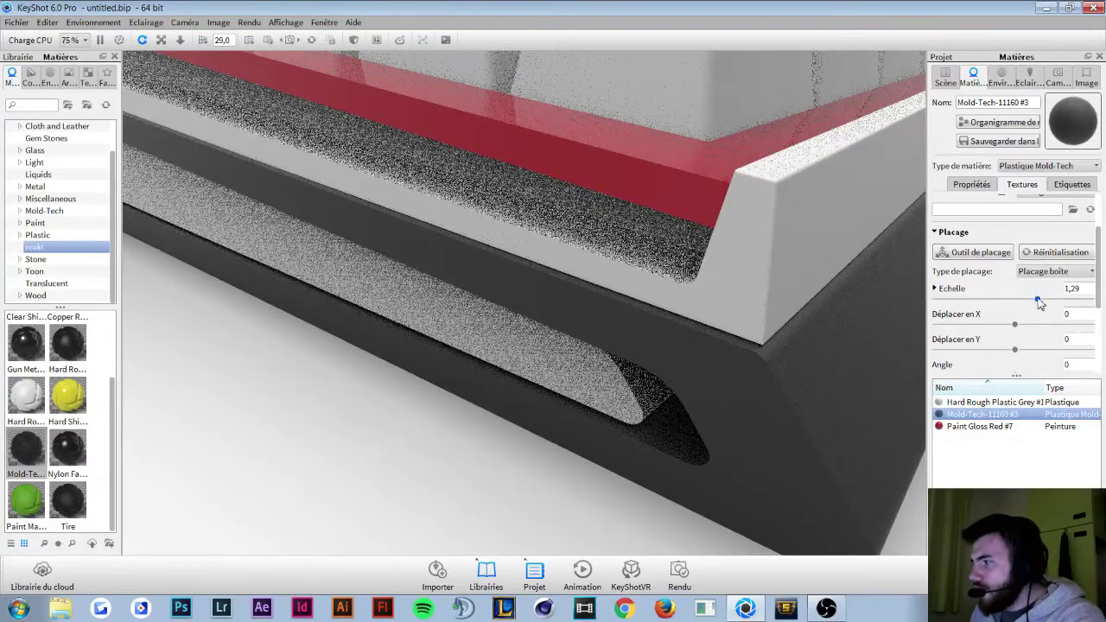
pyautogui.moveTo(1038, 300); pyautogui.dragTo(1017, 300)
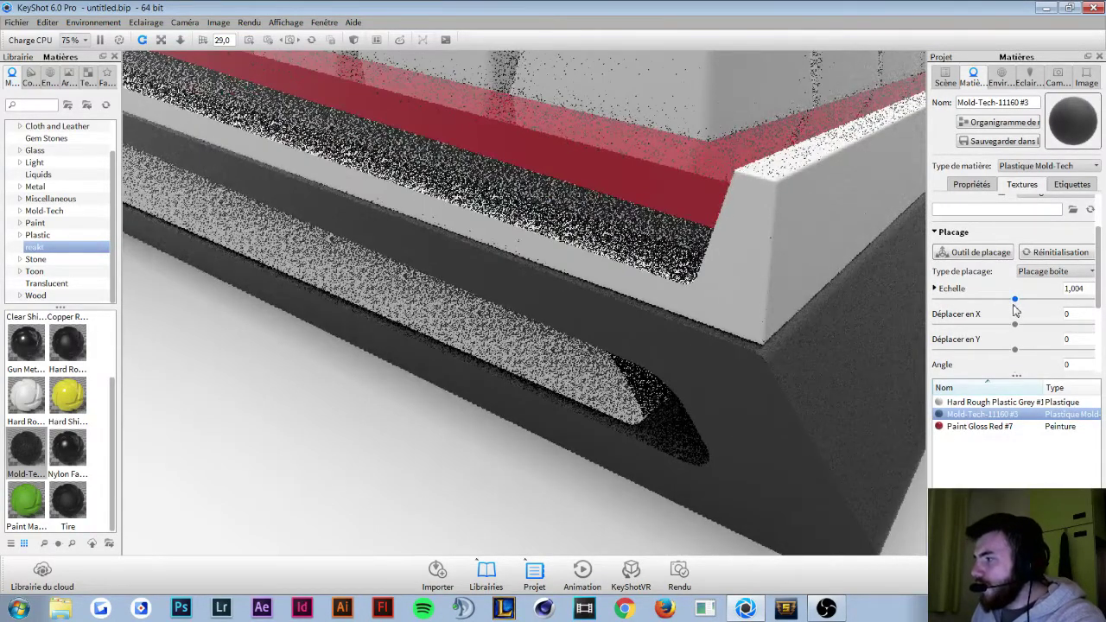
pyautogui.click(935, 288)
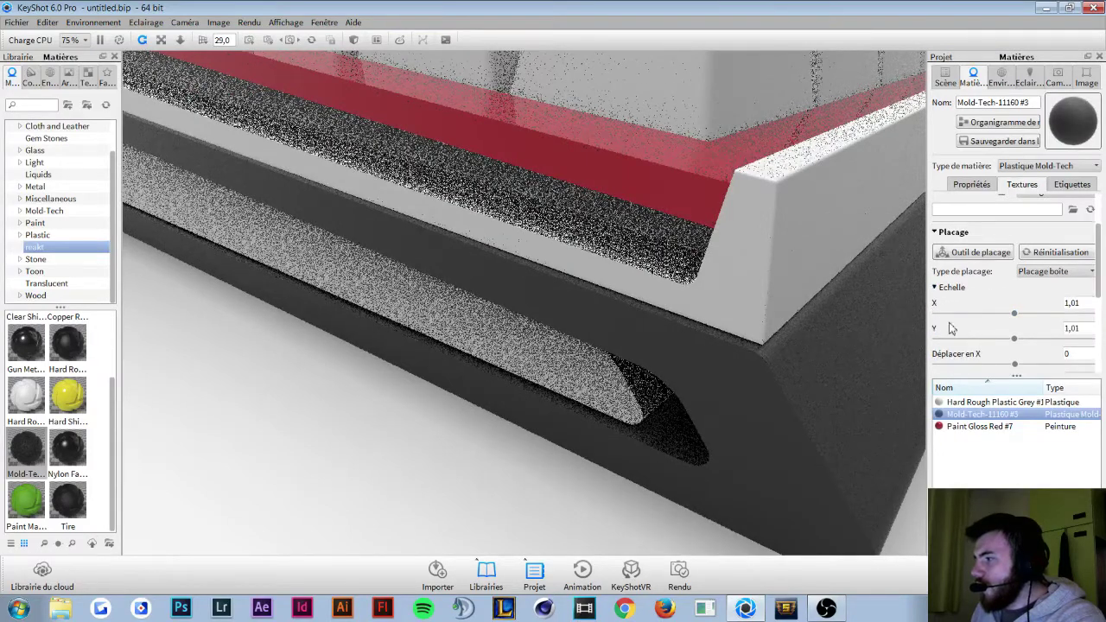
pyautogui.moveTo(1015, 314)
pyautogui.mouseDown()
pyautogui.moveTo(1042, 322)
pyautogui.moveTo(1021, 340)
pyautogui.mouseUp()
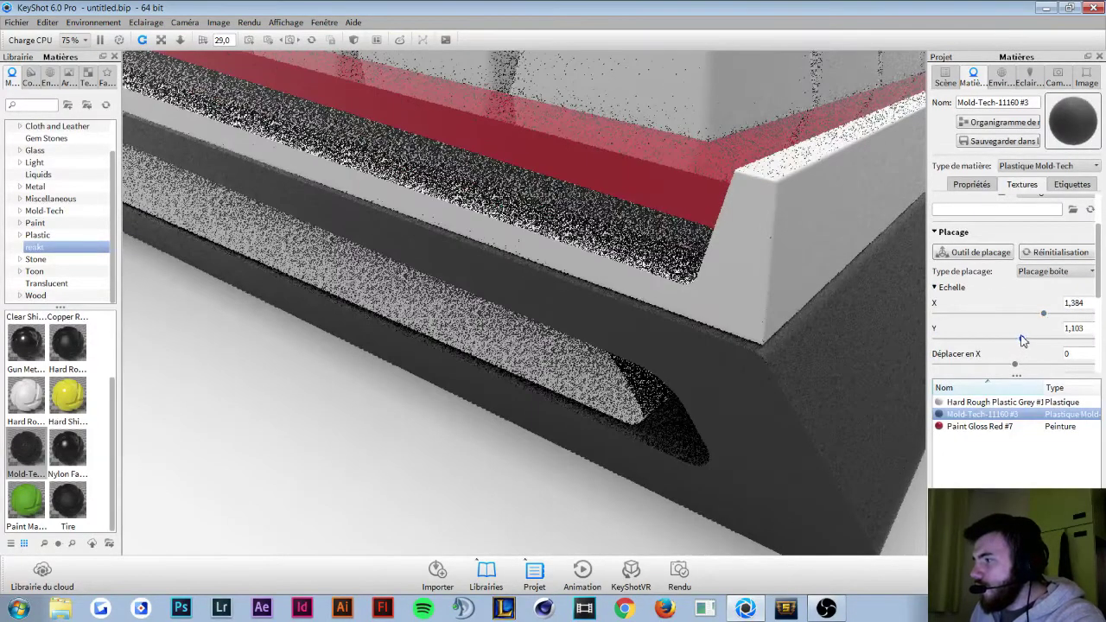
pyautogui.scroll(-2, 994, 259)
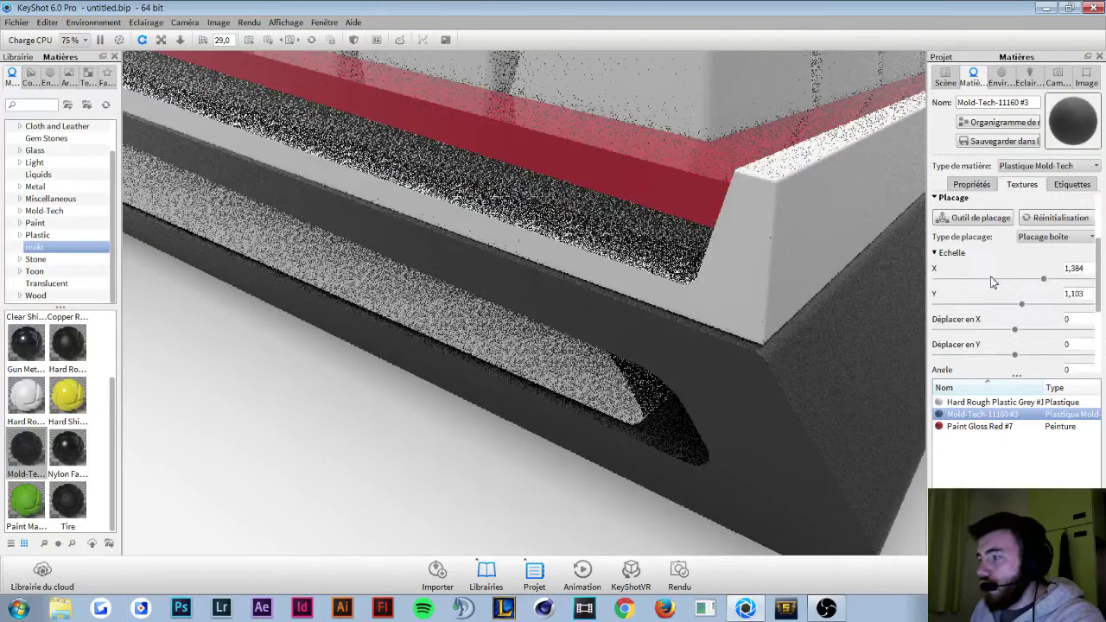
pyautogui.click(936, 258)
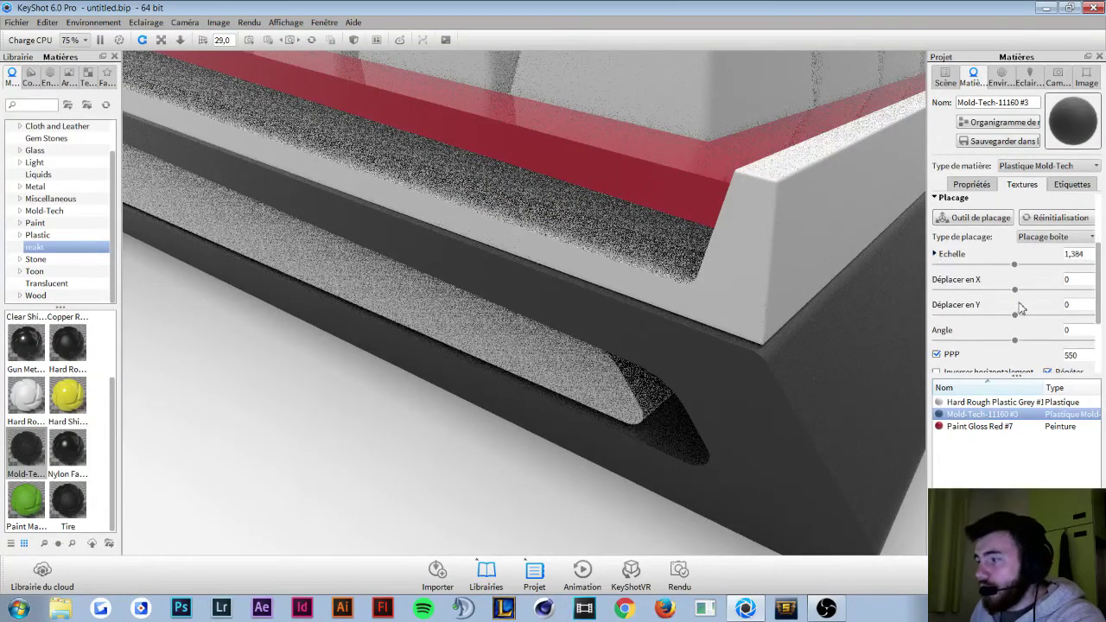
# Step: Raise the Mold-Tech bump height from 0,206 to 0,252
pyautogui.scroll(-2, 994, 293)
pyautogui.scroll(-2, 994, 294)
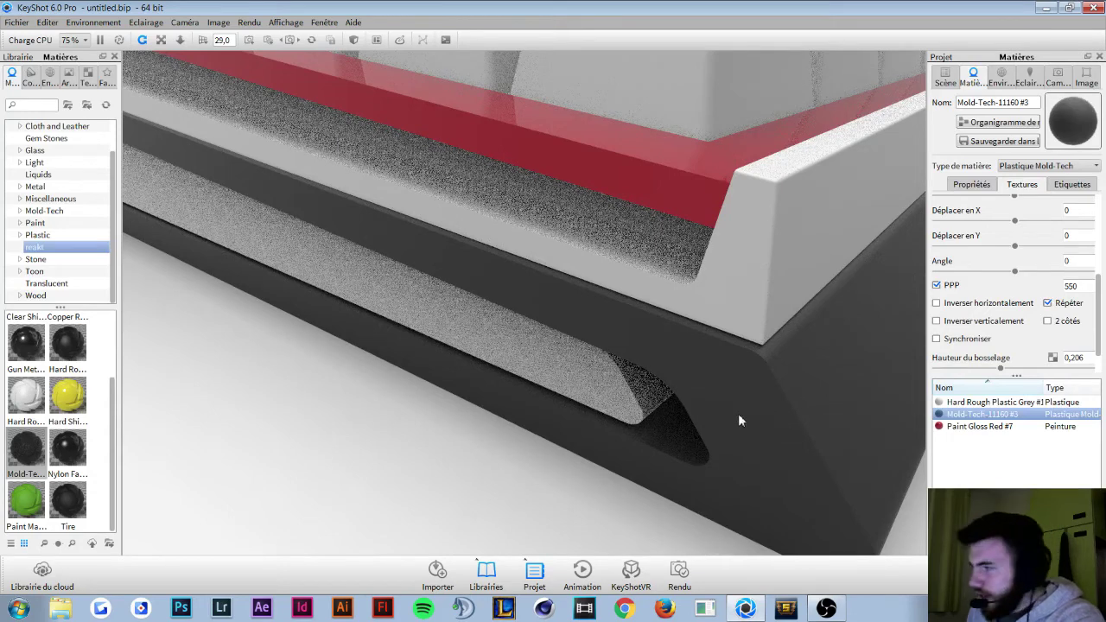
pyautogui.scroll(-1, 1009, 378)
pyautogui.moveTo(1001, 332); pyautogui.dragTo(1010, 333)
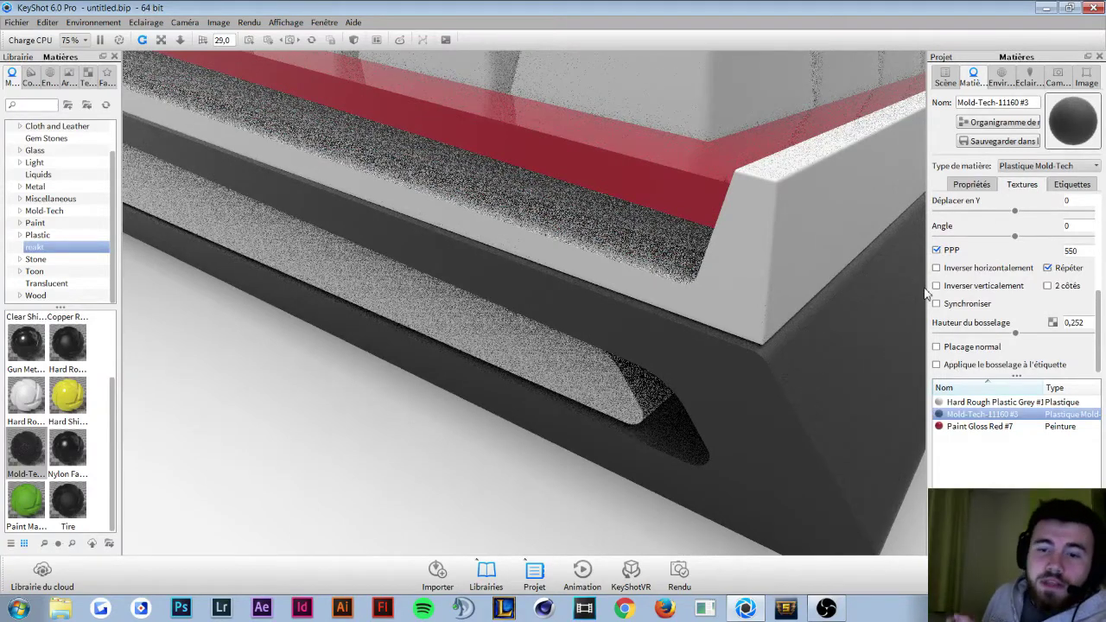
# Step: Reset the Mold-Tech texture placement to defaults and dismiss the texture file browser
pyautogui.scroll(4, 976, 290)
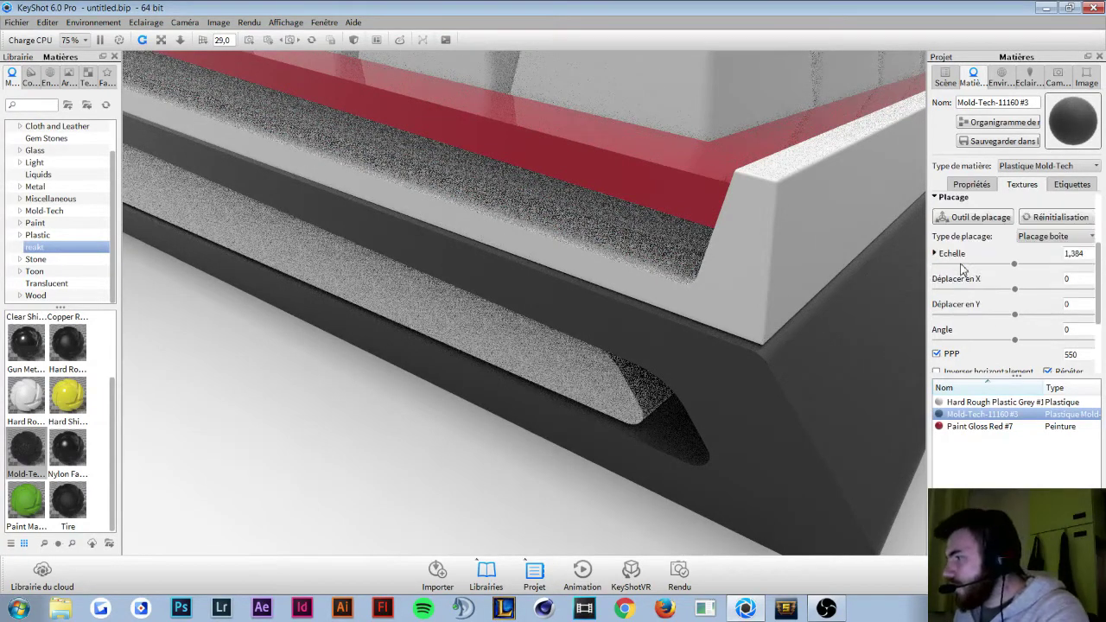
pyautogui.scroll(1, 983, 289)
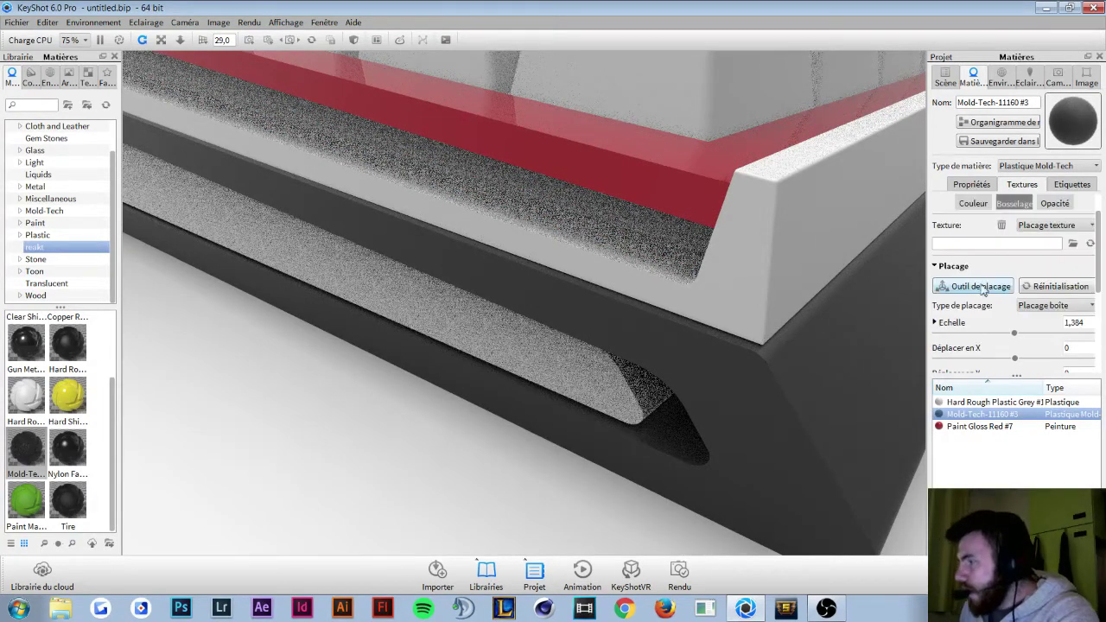
pyautogui.click(1041, 291)
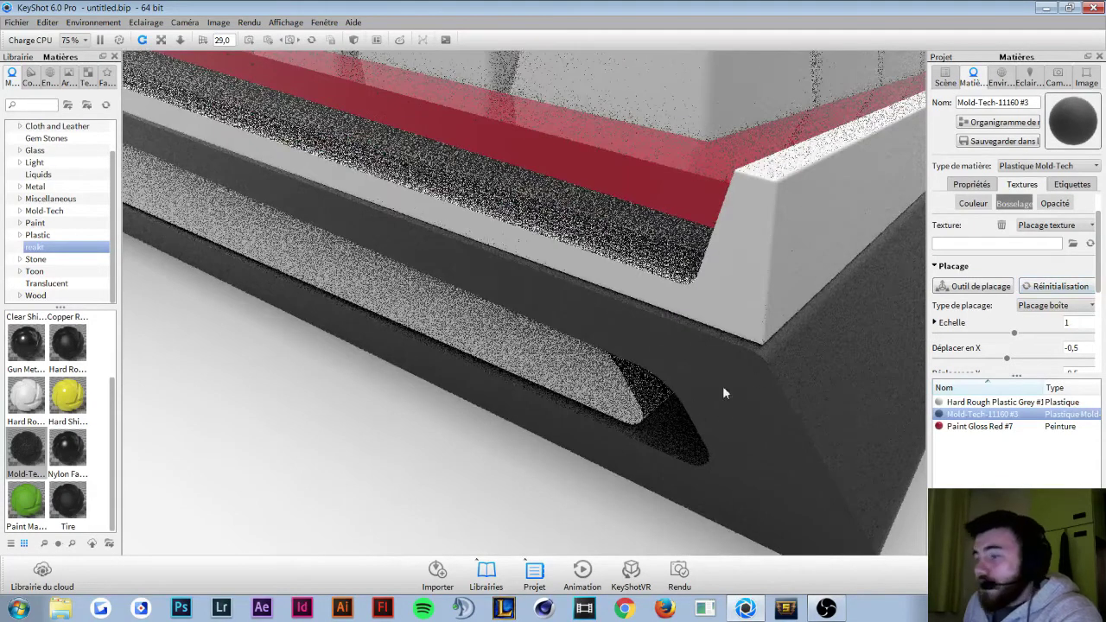
pyautogui.click(1014, 205)
pyautogui.click(1015, 222)
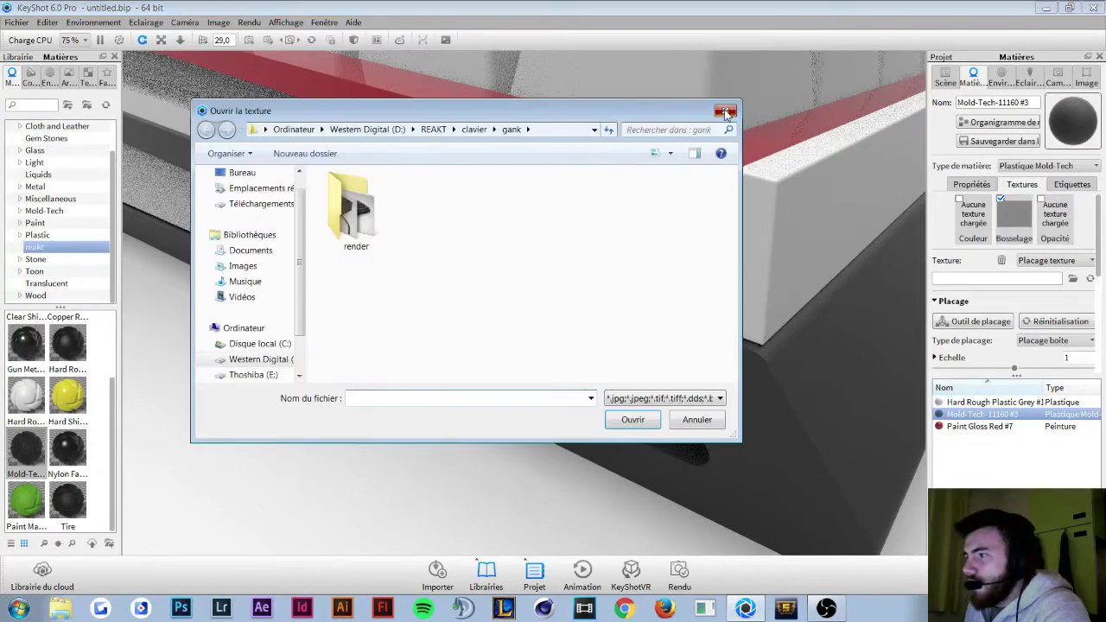
pyautogui.click(731, 111)
# Step: Check the material's texture slots and type list, then reset the placement again
pyautogui.click(971, 184)
pyautogui.click(1028, 185)
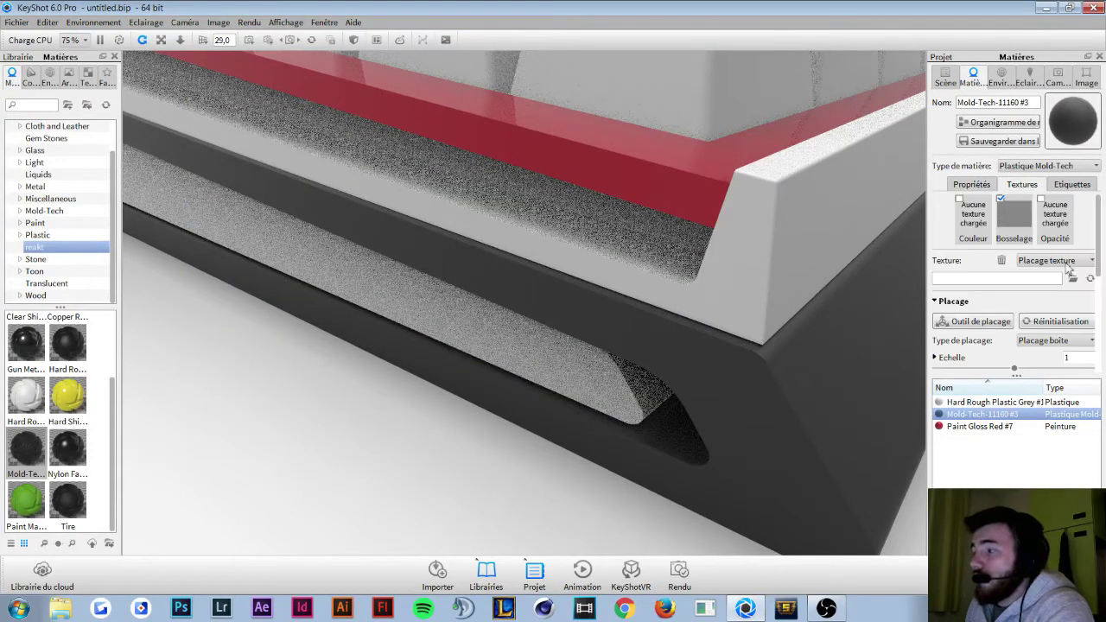
pyautogui.click(1051, 267)
pyautogui.click(1049, 265)
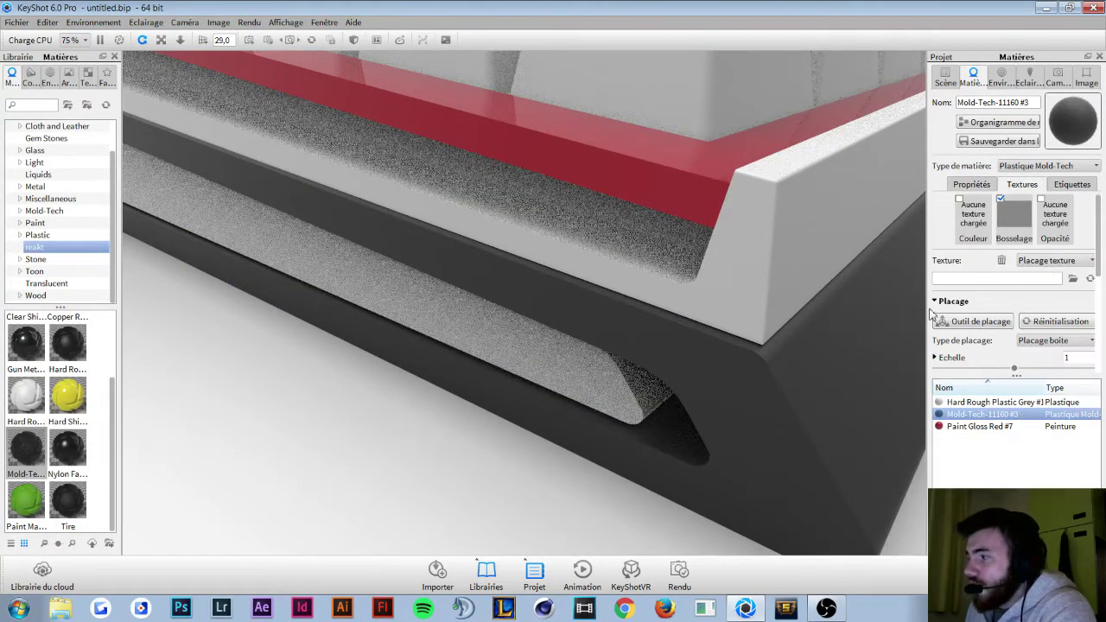
pyautogui.scroll(-1, 1014, 322)
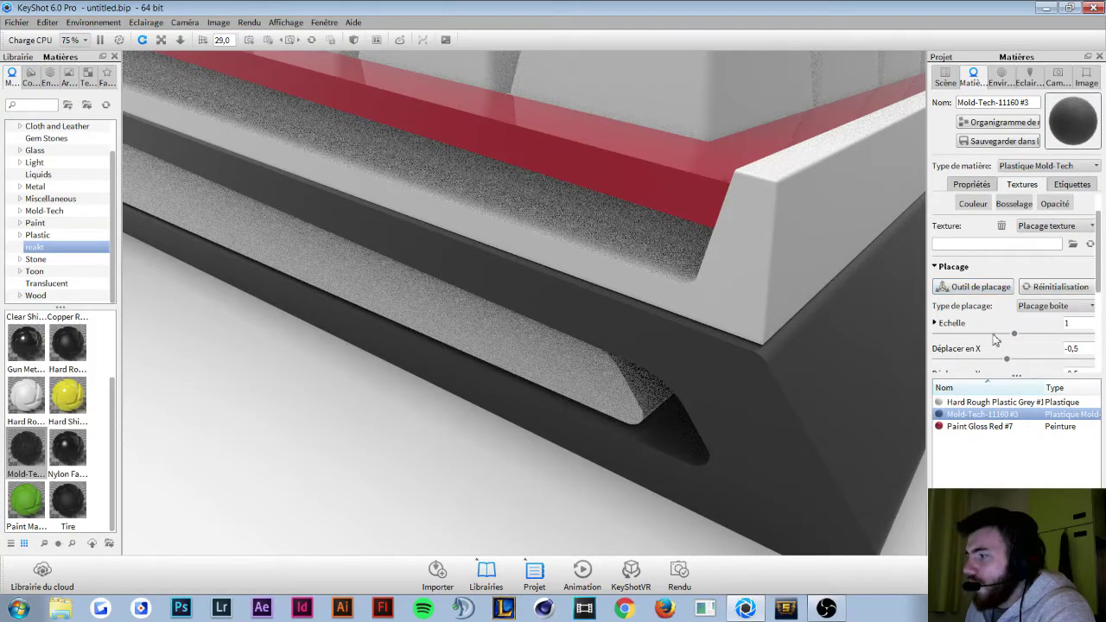
pyautogui.click(1053, 288)
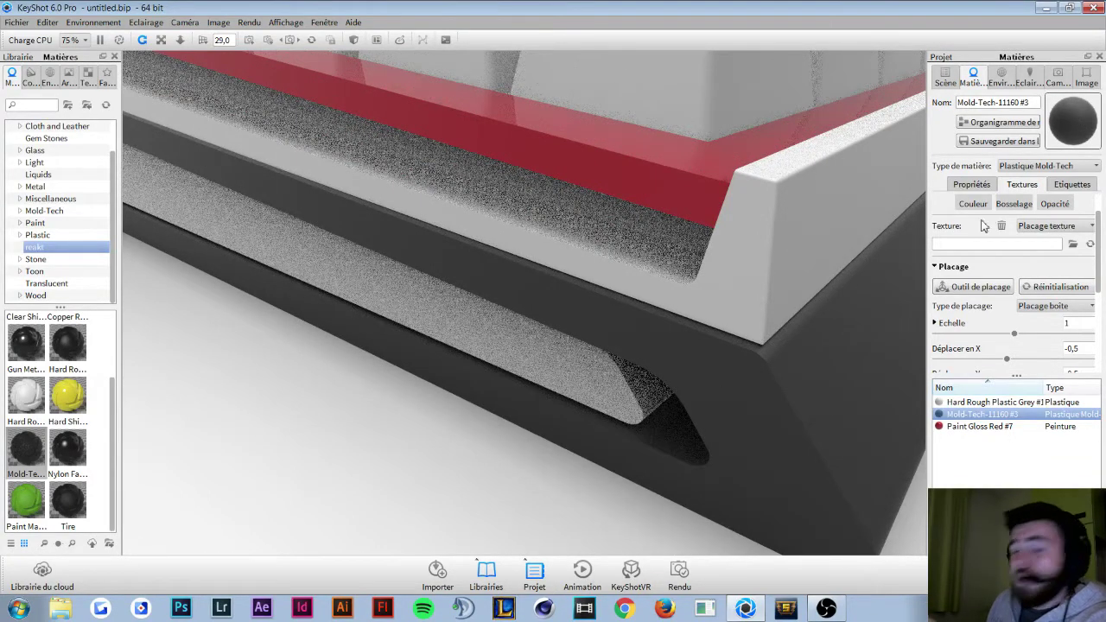
# Step: Pick the Checker material from the library's Miscellaneous category
pyautogui.click(37, 212)
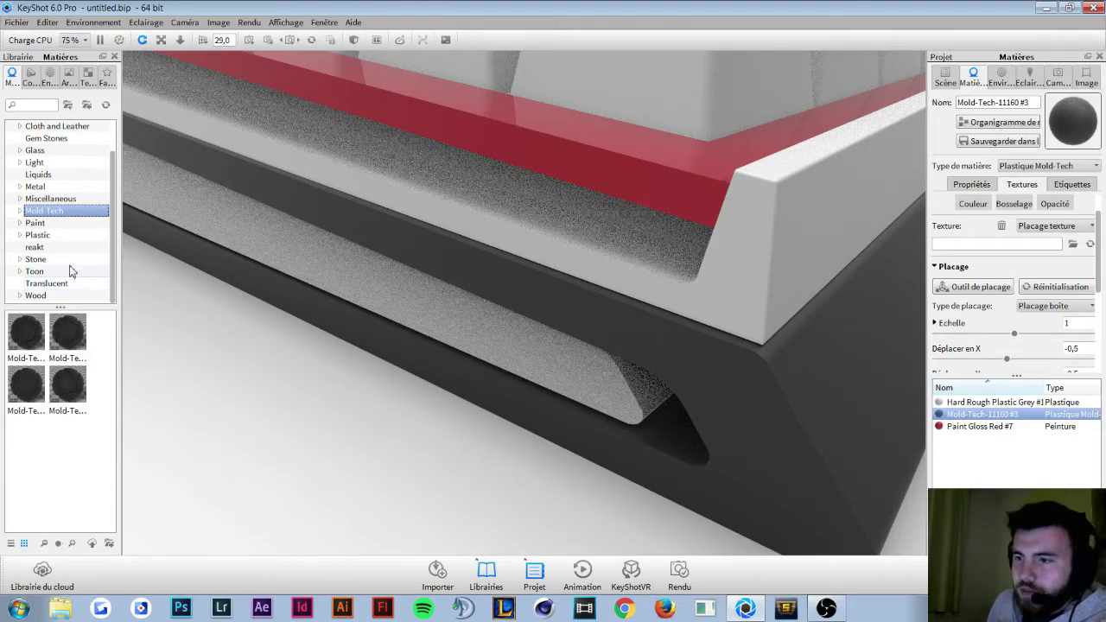
pyautogui.click(47, 198)
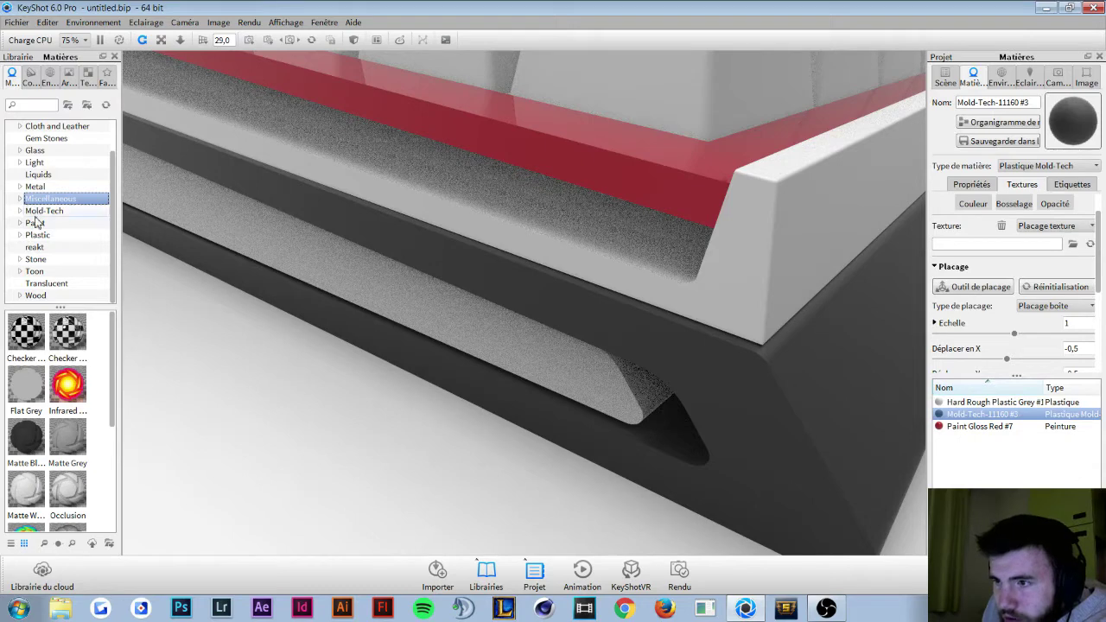
pyautogui.click(39, 342)
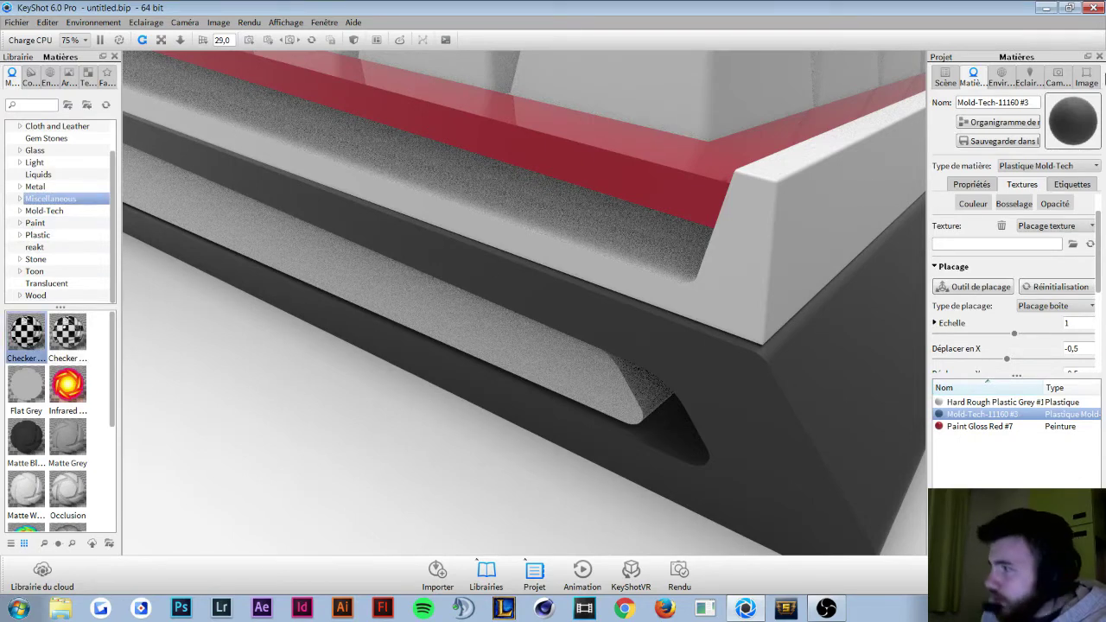
# Step: Drop the Checker material onto the Booléen case group and open Checker Matte #5's settings
pyautogui.click(946, 79)
pyautogui.click(1022, 192)
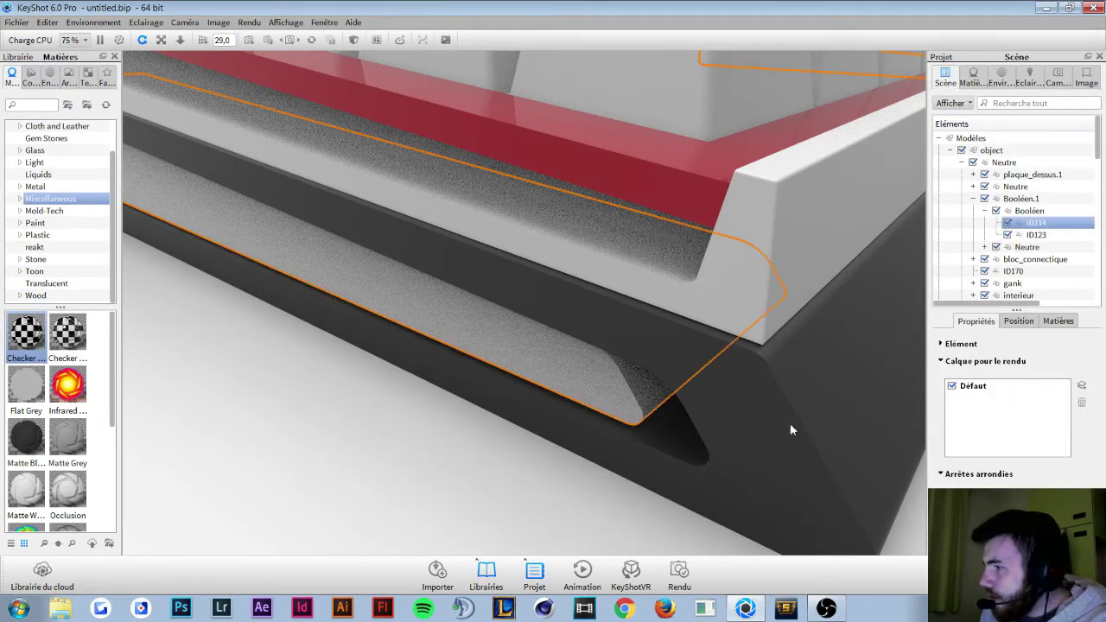
pyautogui.click(1028, 211)
pyautogui.moveTo(26, 329)
pyautogui.mouseDown()
pyautogui.moveTo(764, 257)
pyautogui.moveTo(1035, 216)
pyautogui.mouseUp()
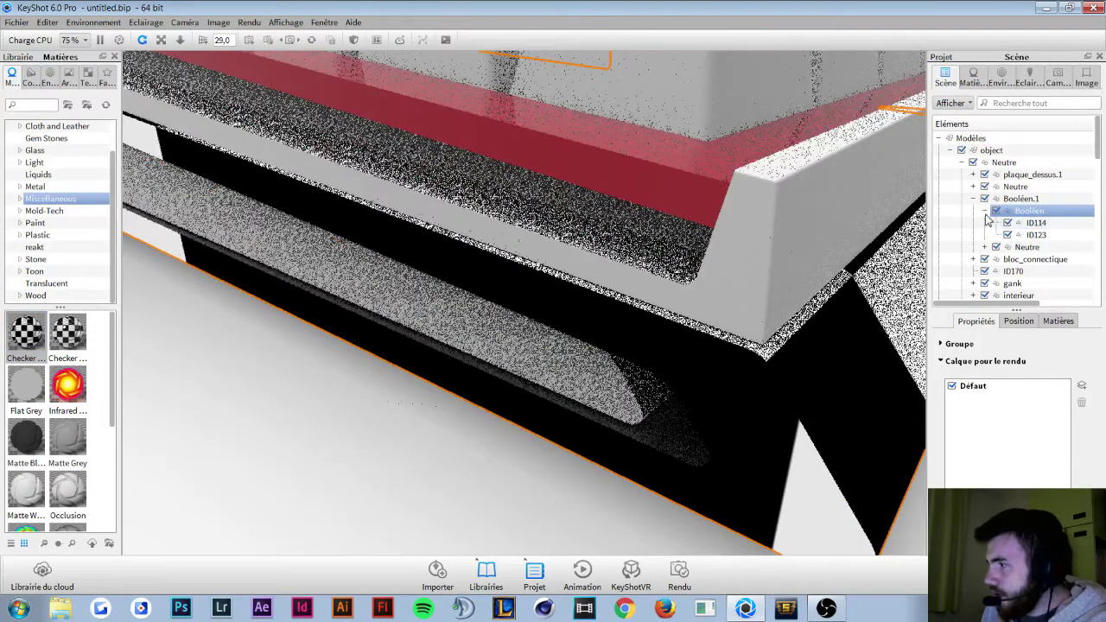
pyautogui.click(985, 211)
pyautogui.scroll(-5, 717, 382)
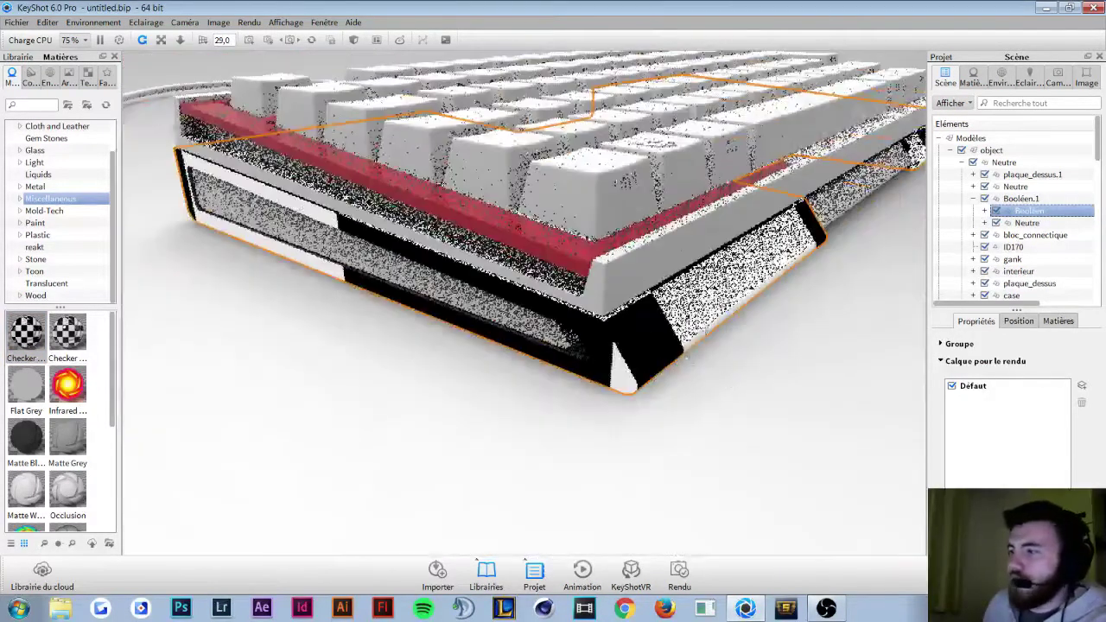
pyautogui.click(973, 76)
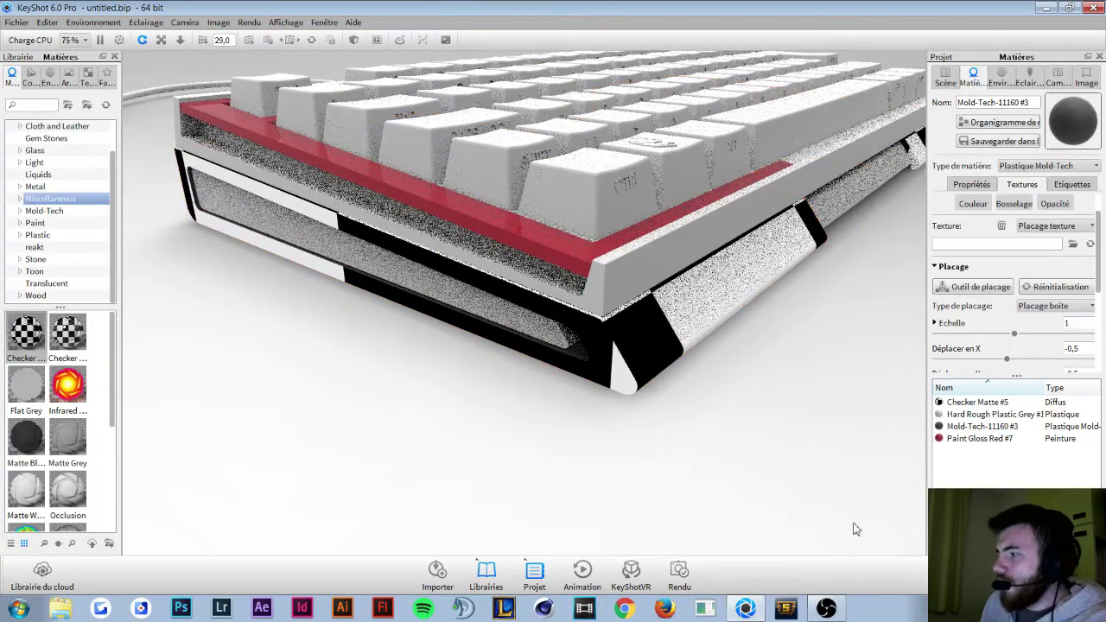
pyautogui.click(974, 402)
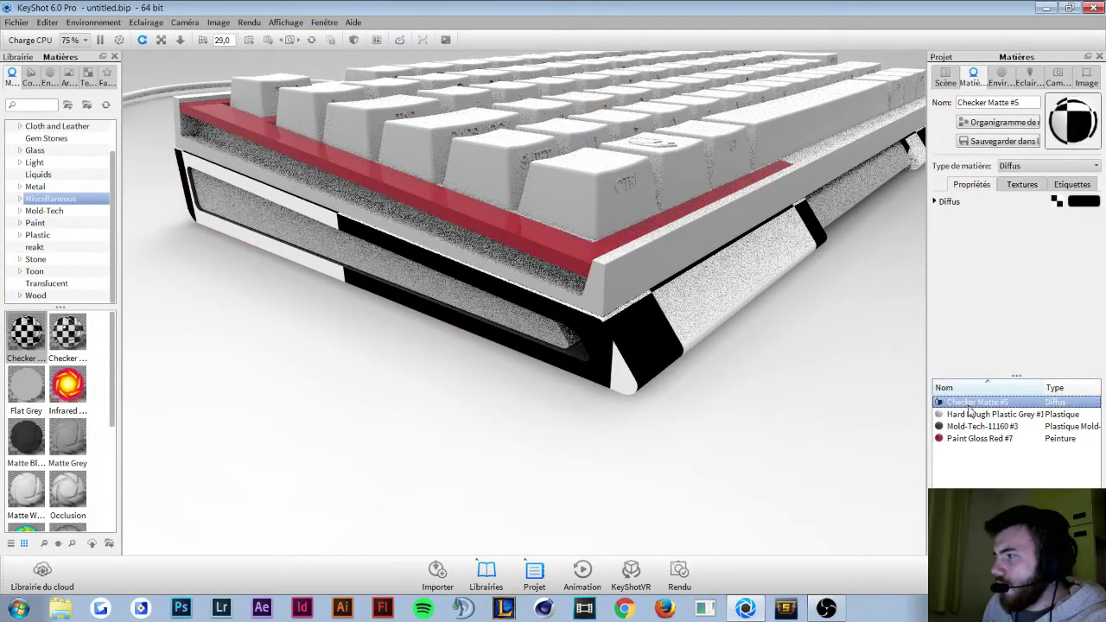
# Step: Shrink the Checker Matte #5 box-mapped checker.jpg texture scale to 0,14
pyautogui.click(1007, 185)
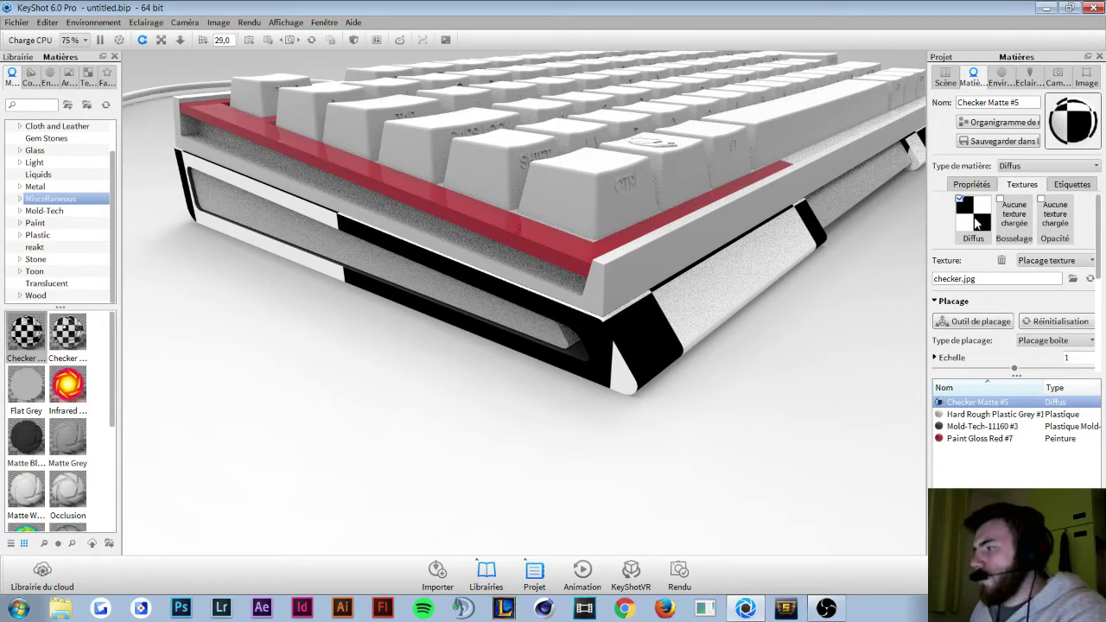
pyautogui.scroll(-1, 968, 259)
pyautogui.scroll(-1, 955, 289)
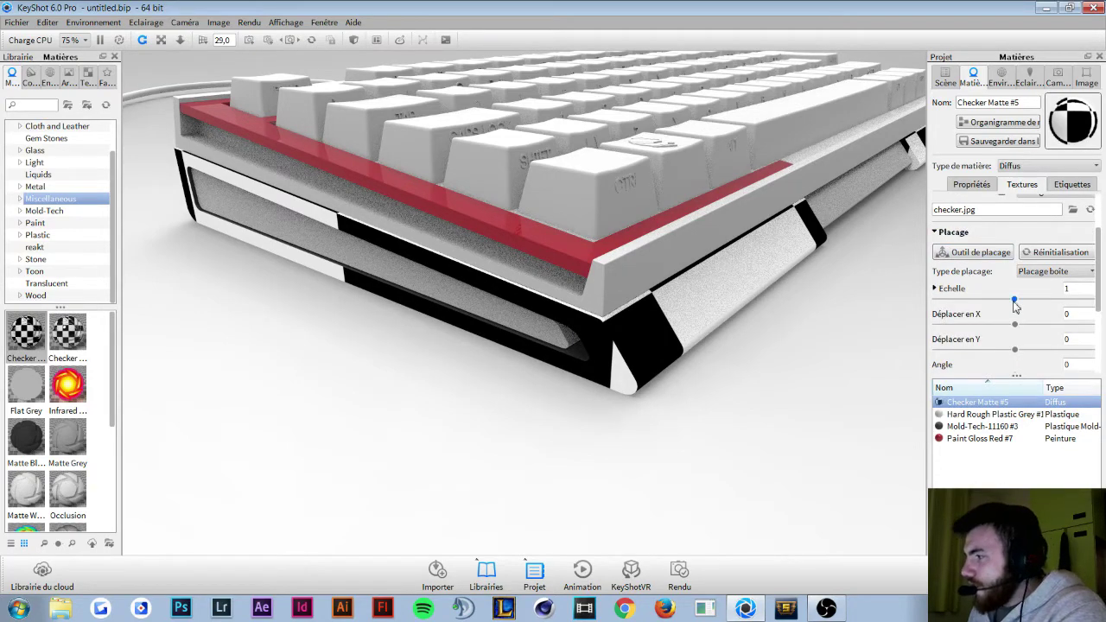
pyautogui.moveTo(1015, 299)
pyautogui.mouseDown()
pyautogui.moveTo(1027, 304)
pyautogui.moveTo(948, 304)
pyautogui.mouseUp()
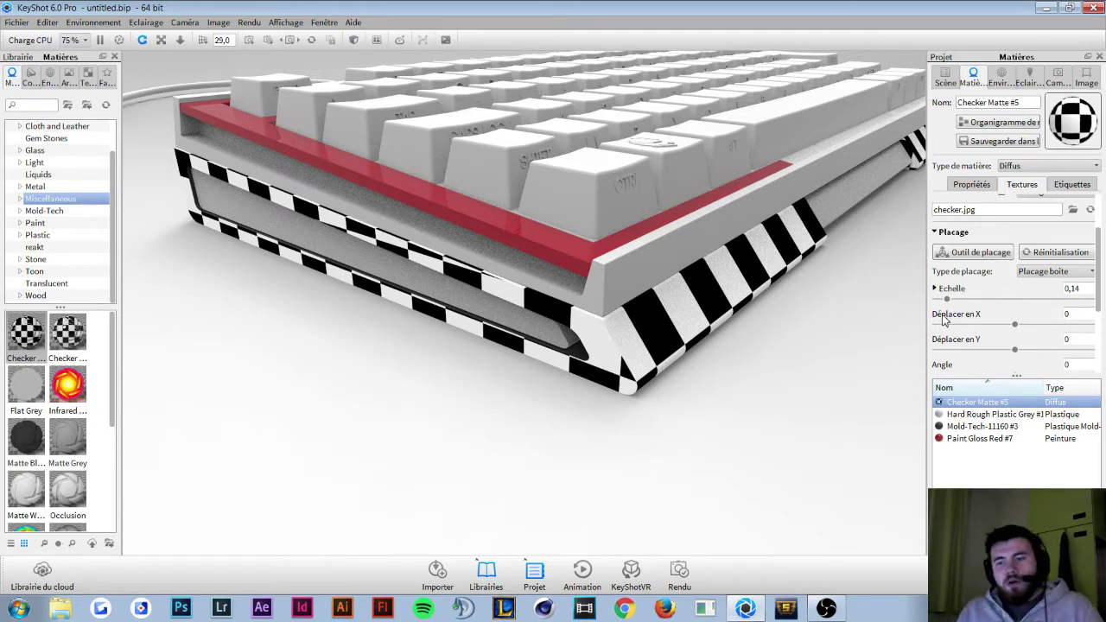
# Step: Start a new empty scene, discarding the keyboard scene's unsaved changes
pyautogui.click(17, 23)
pyautogui.click(39, 37)
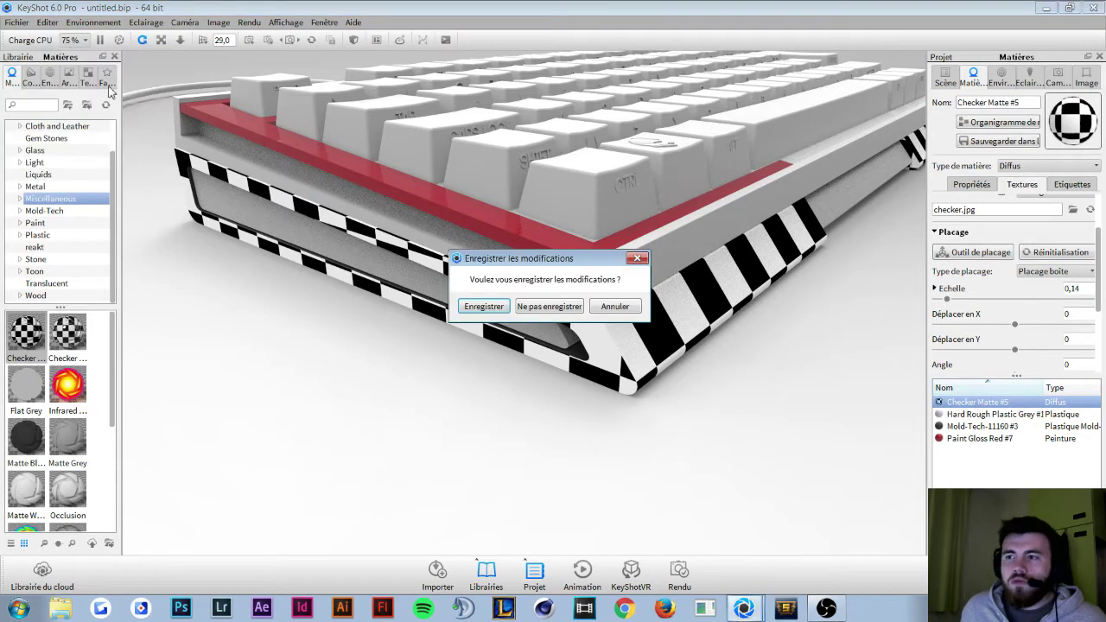
pyautogui.click(547, 319)
# Step: Open the gank entier scene file, declining to save
pyautogui.click(17, 22)
pyautogui.moveTo(45, 84)
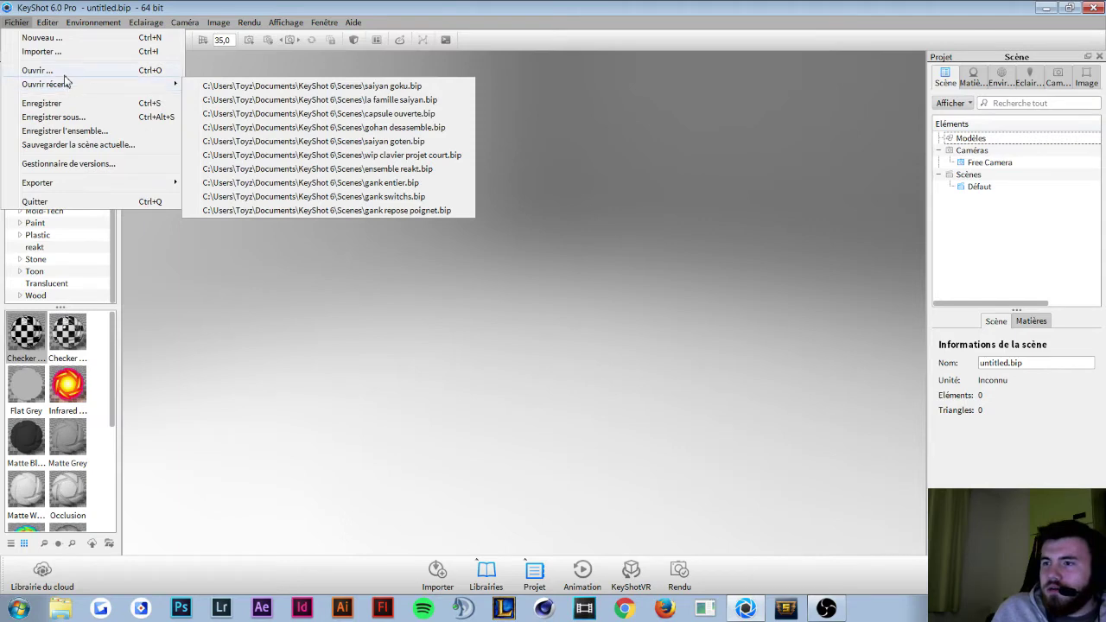
pyautogui.click(67, 71)
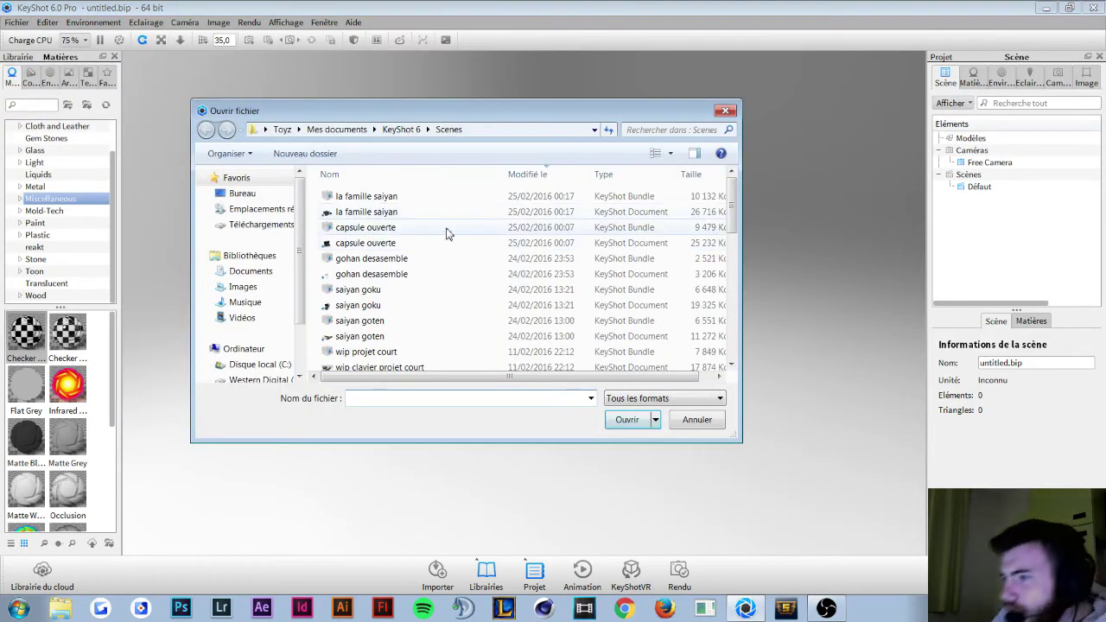
pyautogui.scroll(-1, 605, 227)
pyautogui.scroll(-2, 738, 225)
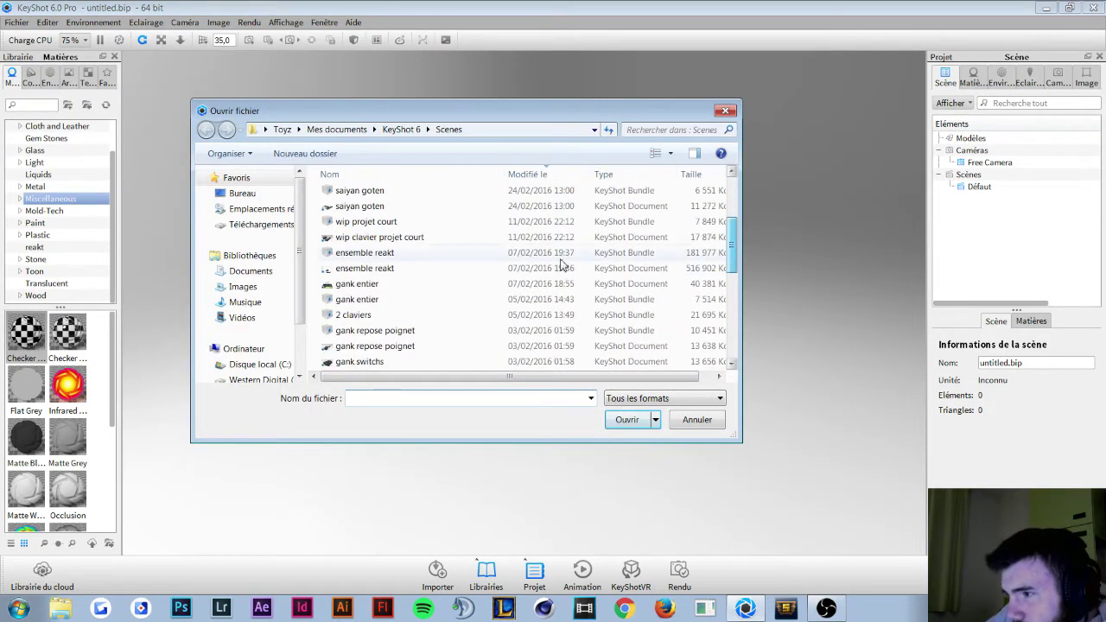
pyautogui.click(424, 283)
pyautogui.click(624, 421)
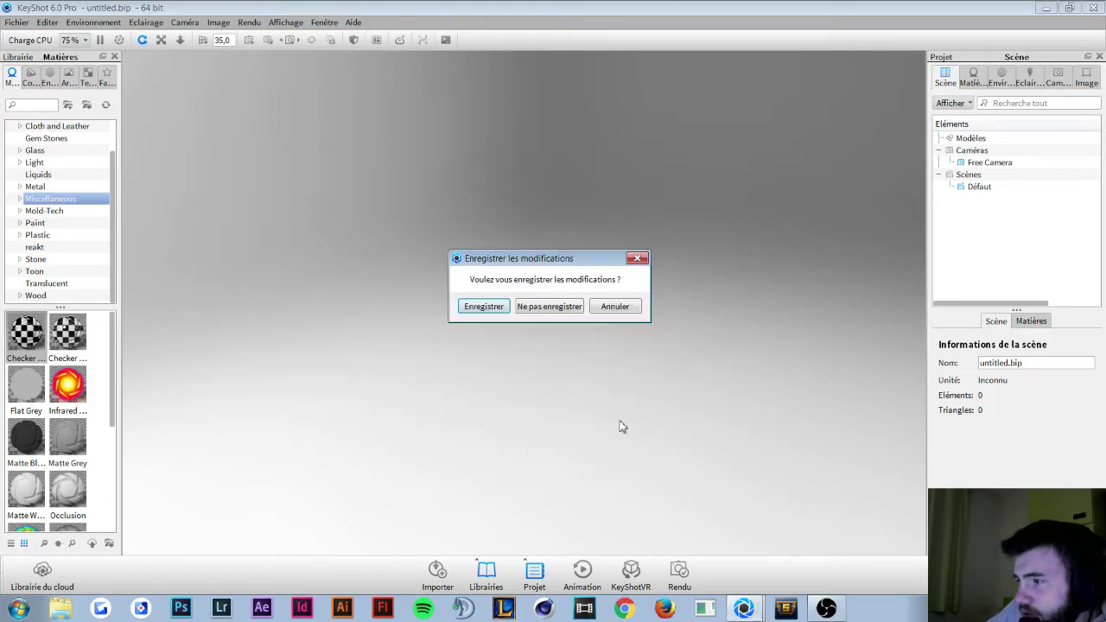
pyautogui.click(531, 309)
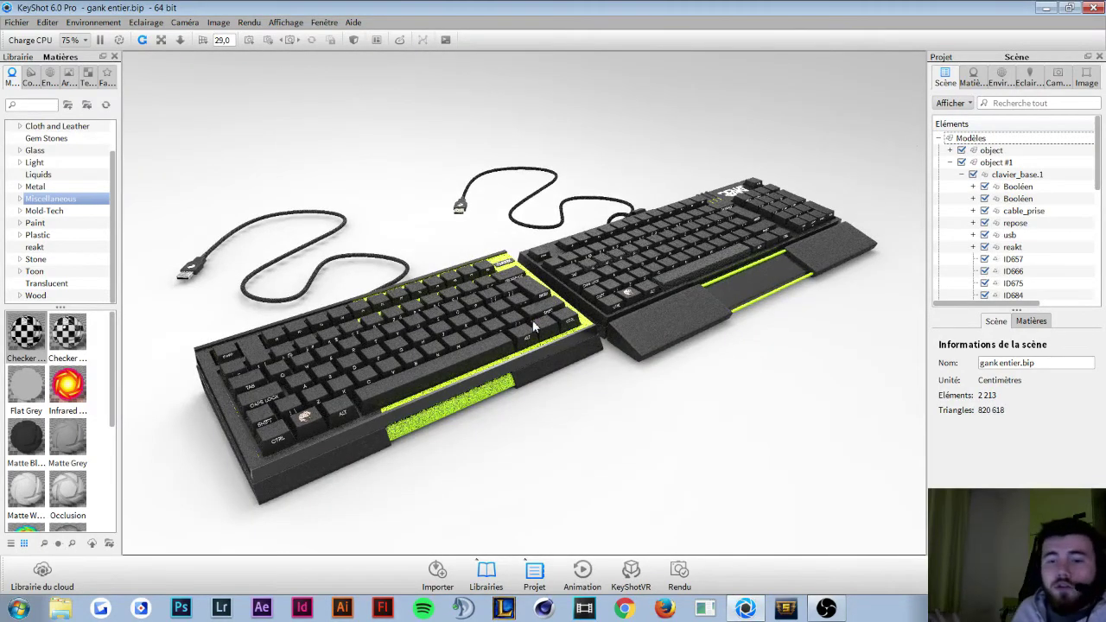
# Step: Delete object #1, the larger second keyboard, leaving the compact keyboard and cable
pyautogui.click(950, 163)
pyautogui.click(990, 163)
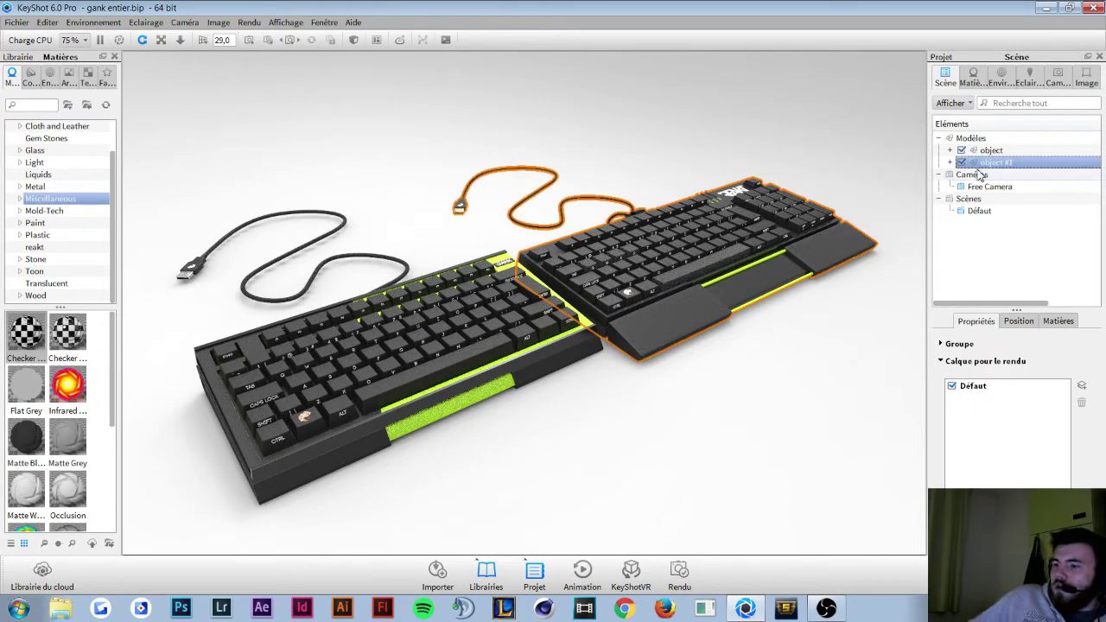
pyautogui.press('Delete')
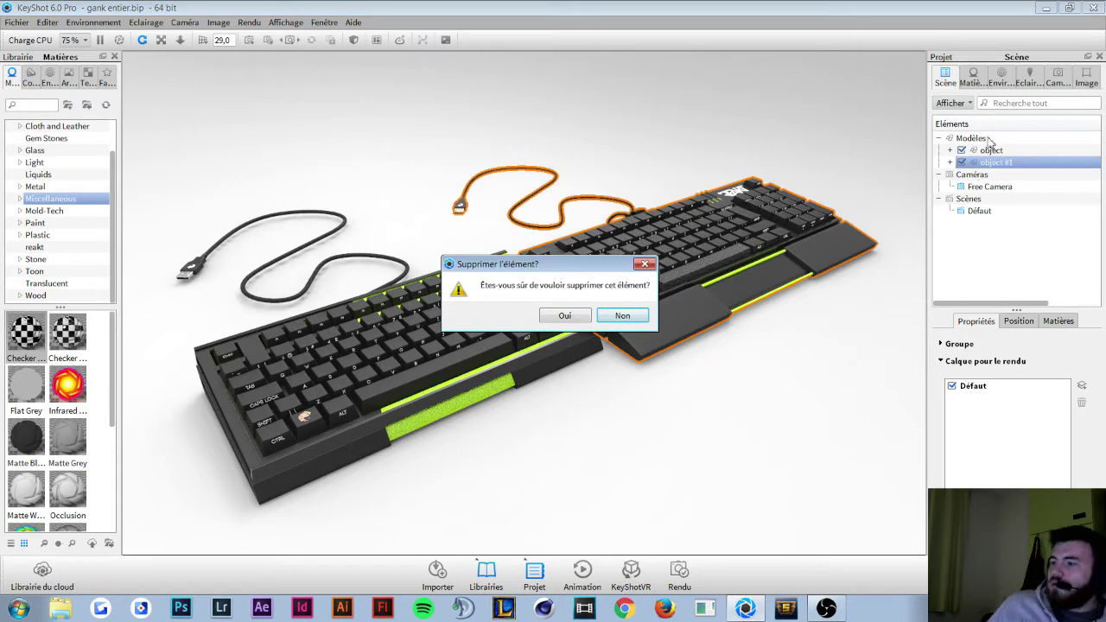
pyautogui.click(564, 317)
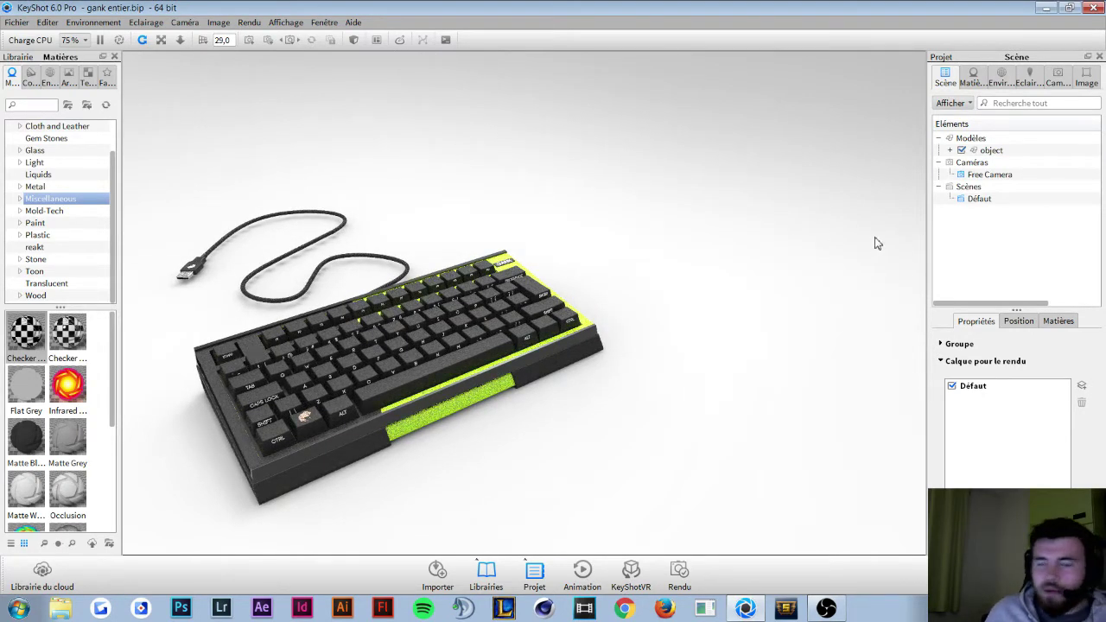
pyautogui.moveTo(451, 338); pyautogui.dragTo(417, 313)
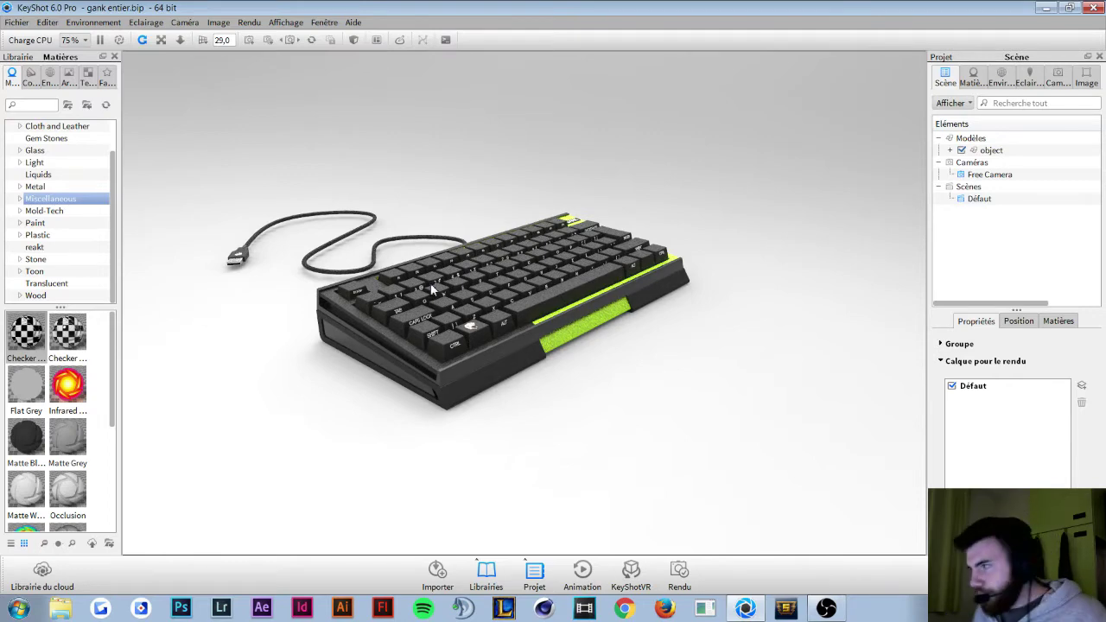
pyautogui.moveTo(374, 227); pyautogui.dragTo(458, 247)
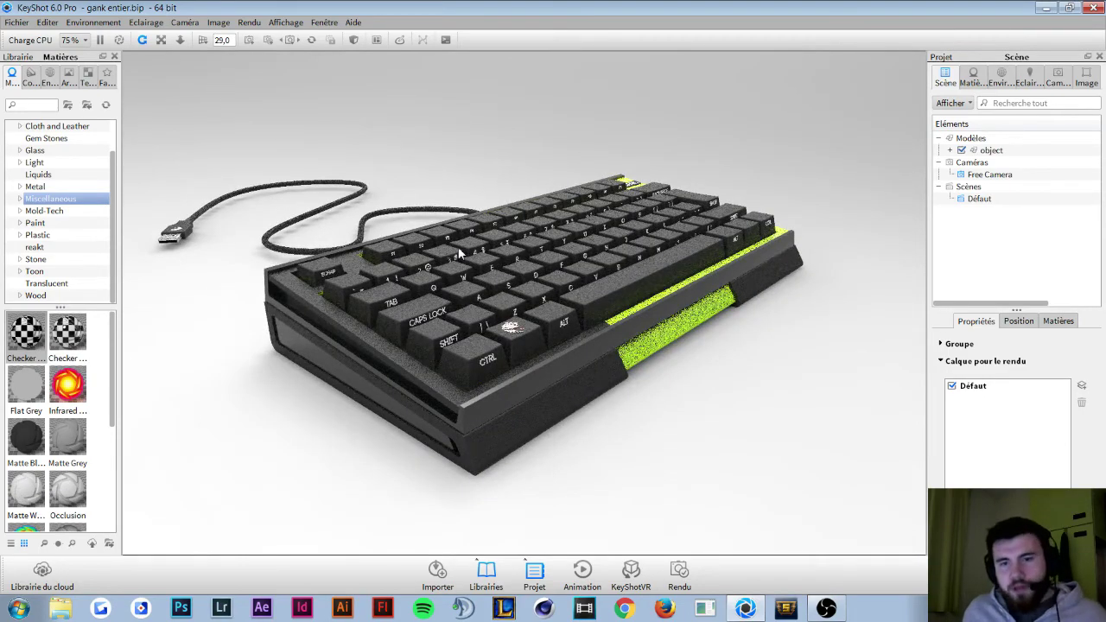
pyautogui.moveTo(458, 247)
pyautogui.mouseDown()
pyautogui.moveTo(452, 215)
pyautogui.moveTo(437, 249)
pyautogui.mouseUp()
pyautogui.scroll(-3, 452, 215)
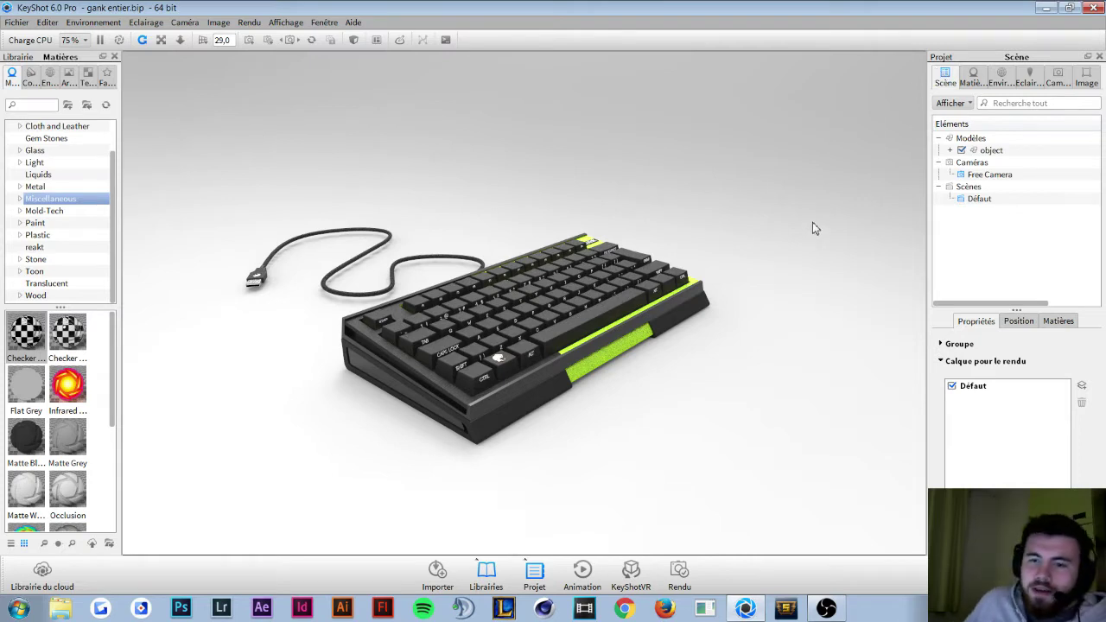
# Step: Switch to the Environnement settings for the startup.hdr lighting
pyautogui.click(1001, 78)
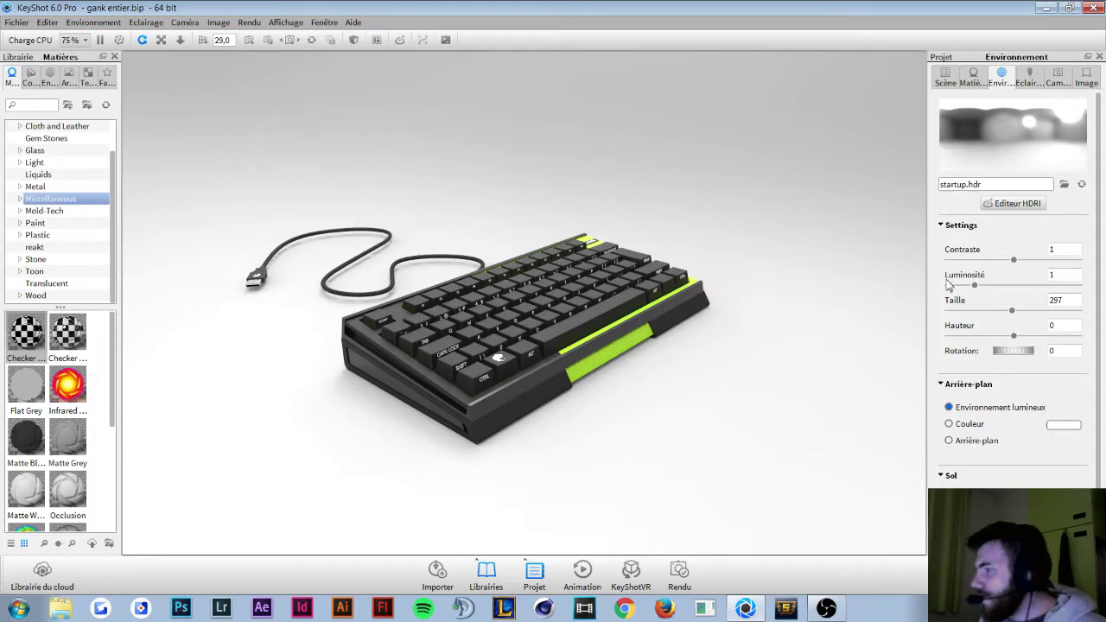
pyautogui.scroll(2, 423, 400)
pyautogui.scroll(2, 406, 406)
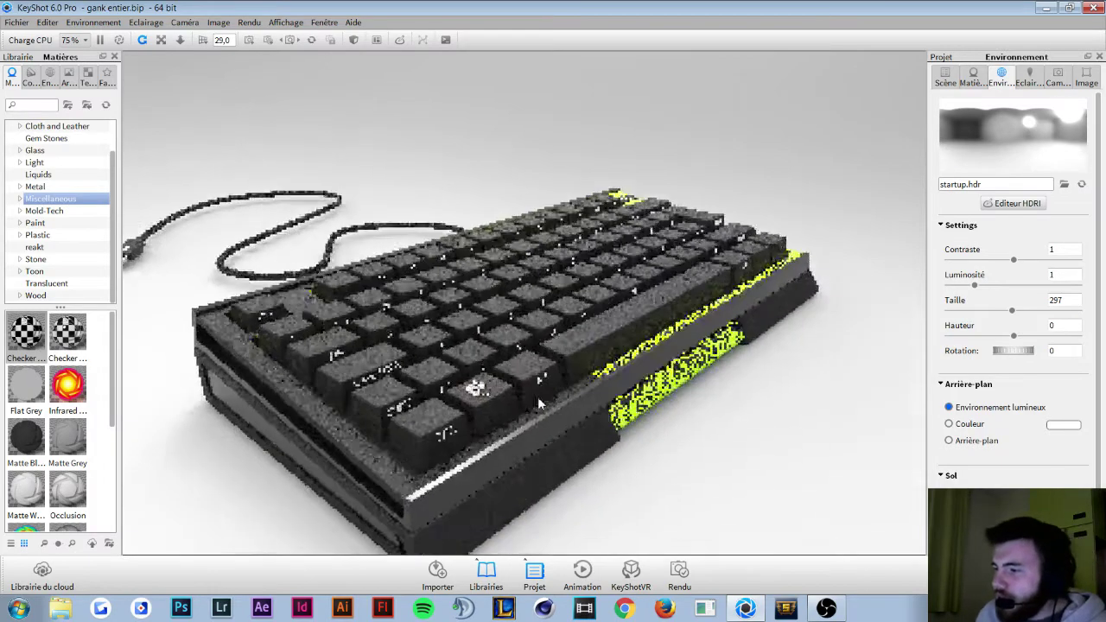
pyautogui.scroll(2, 380, 415)
pyautogui.scroll(2, 372, 427)
pyautogui.scroll(2, 398, 450)
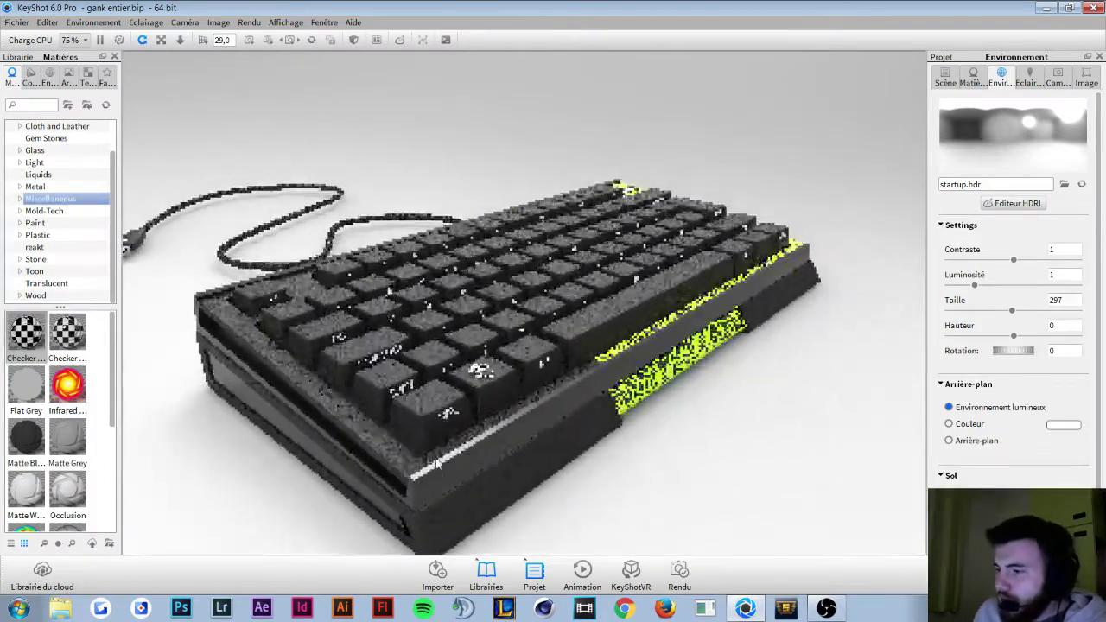
pyautogui.scroll(2, 423, 471)
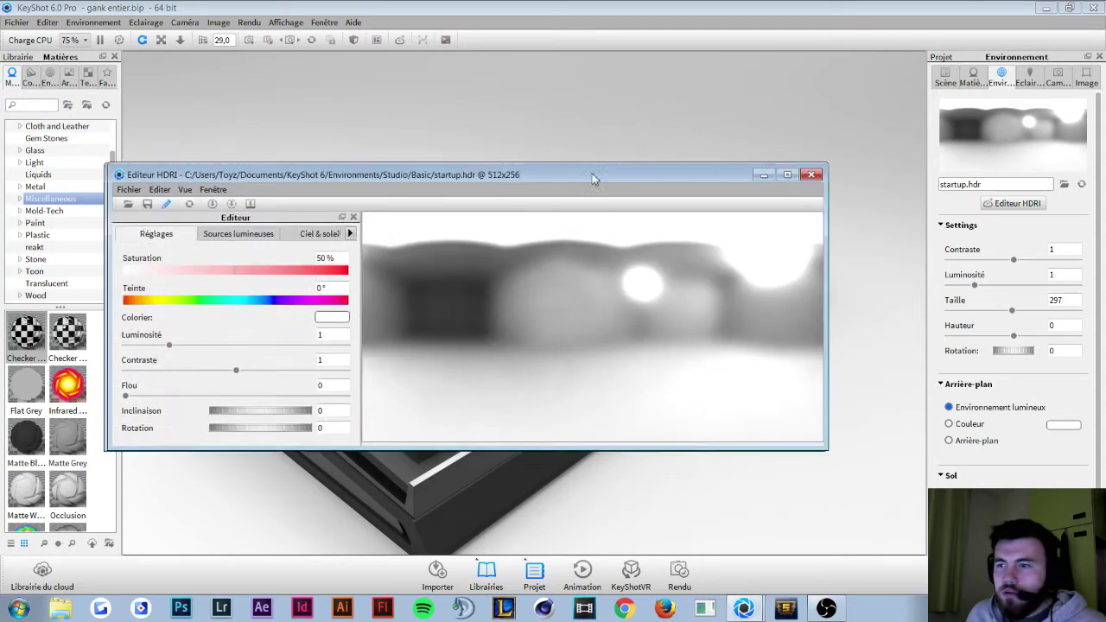
# Step: Browse the HDRI editor's Réglages, Sources lumineuses and Ciel & soleil tabs, then close it unchanged
pyautogui.moveTo(593, 178); pyautogui.dragTo(618, 140)
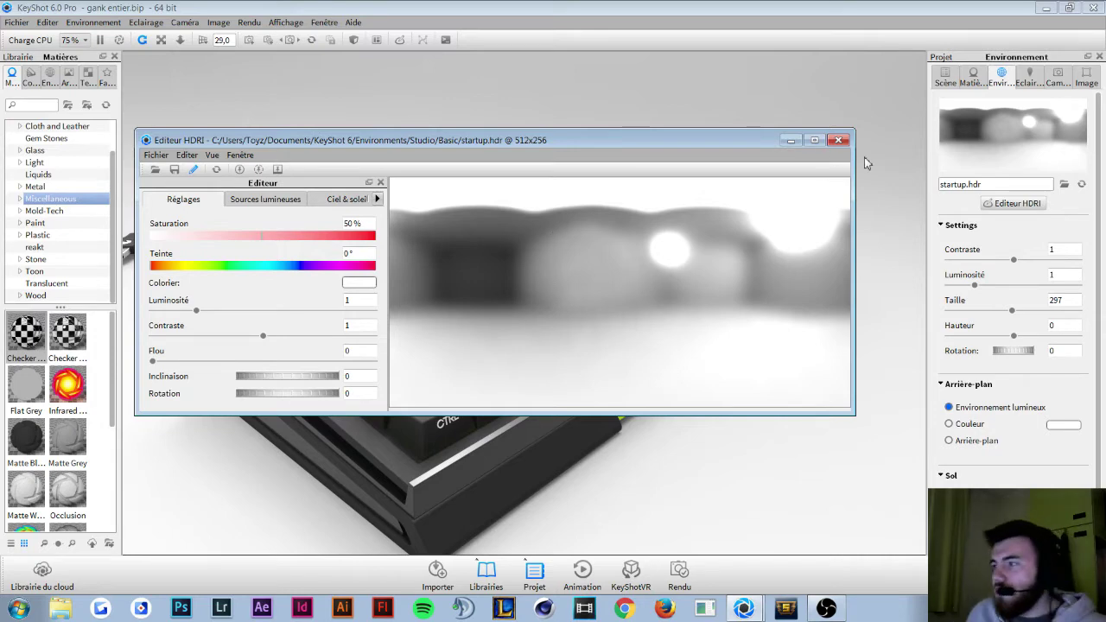
pyautogui.click(839, 142)
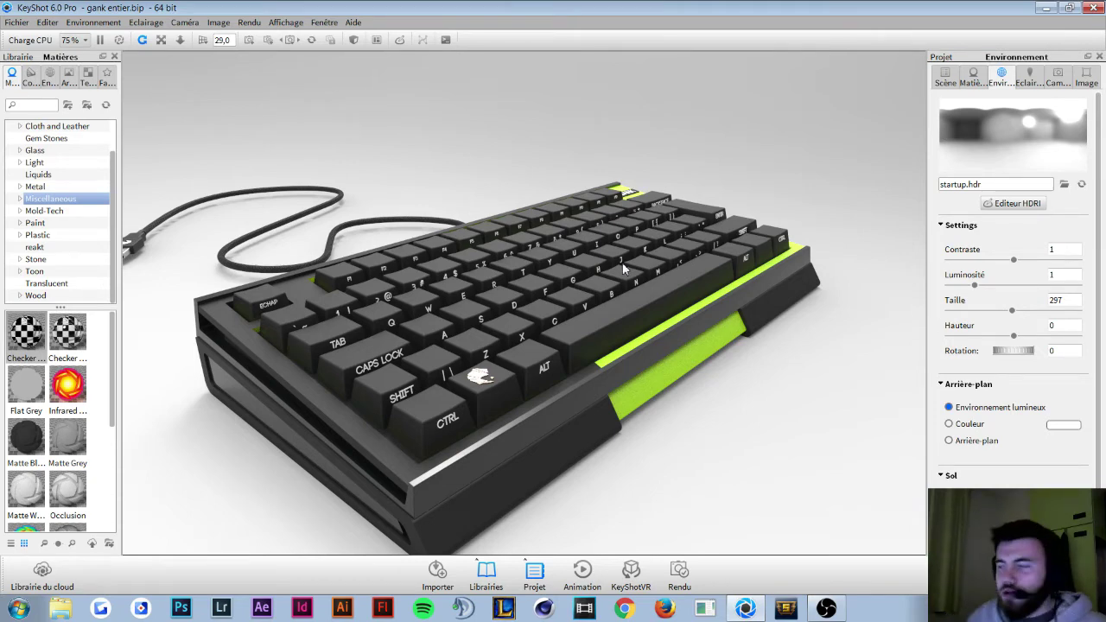
pyautogui.click(1032, 205)
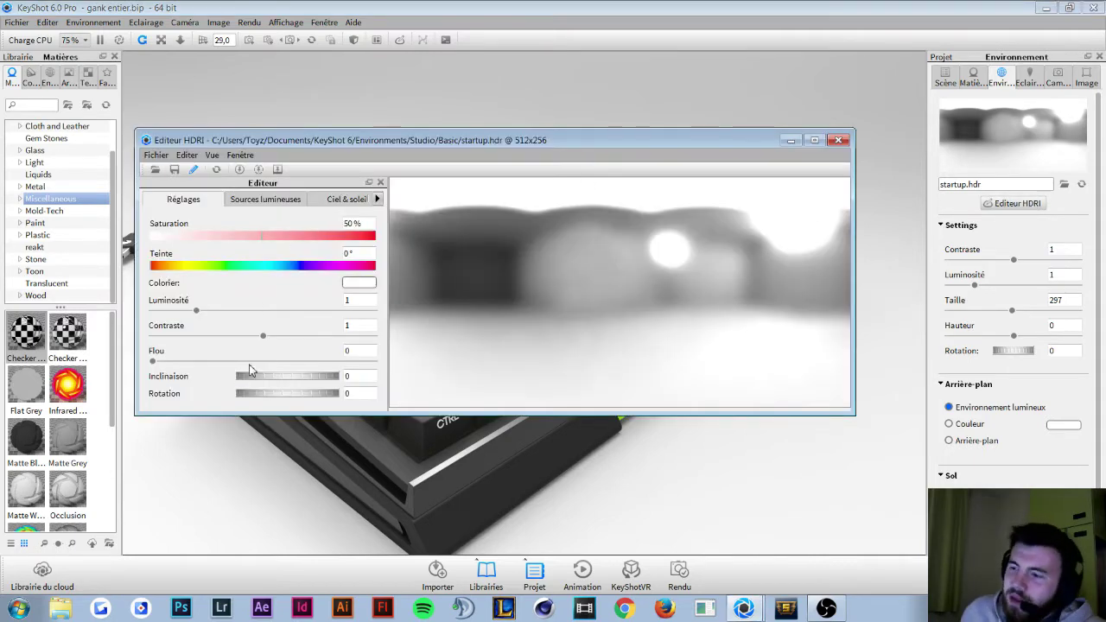
pyautogui.click(289, 202)
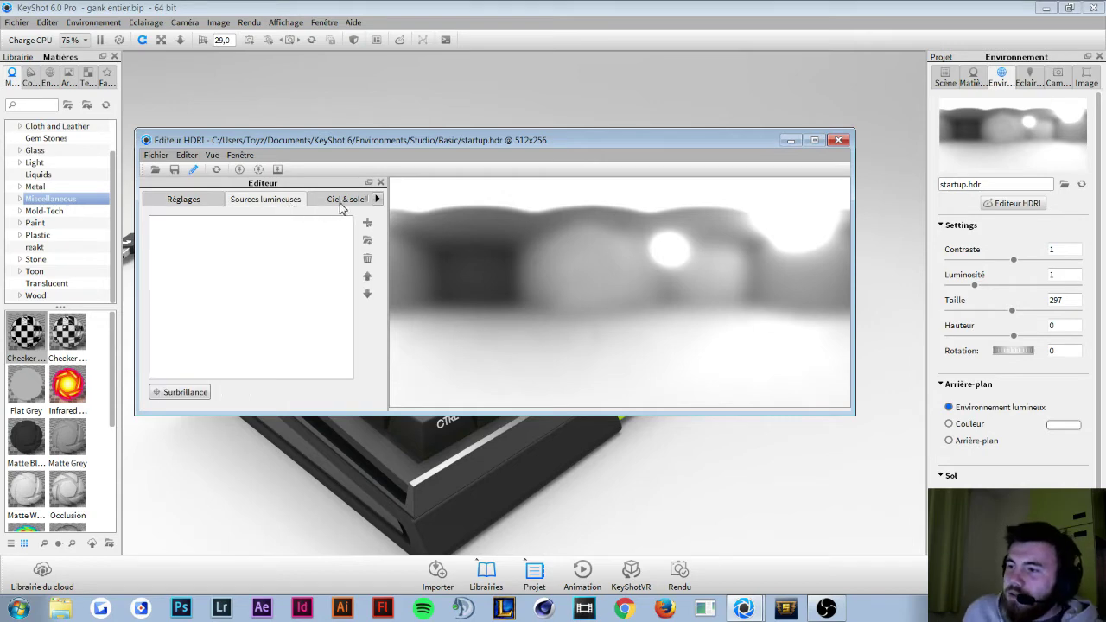
pyautogui.click(311, 200)
pyautogui.click(182, 202)
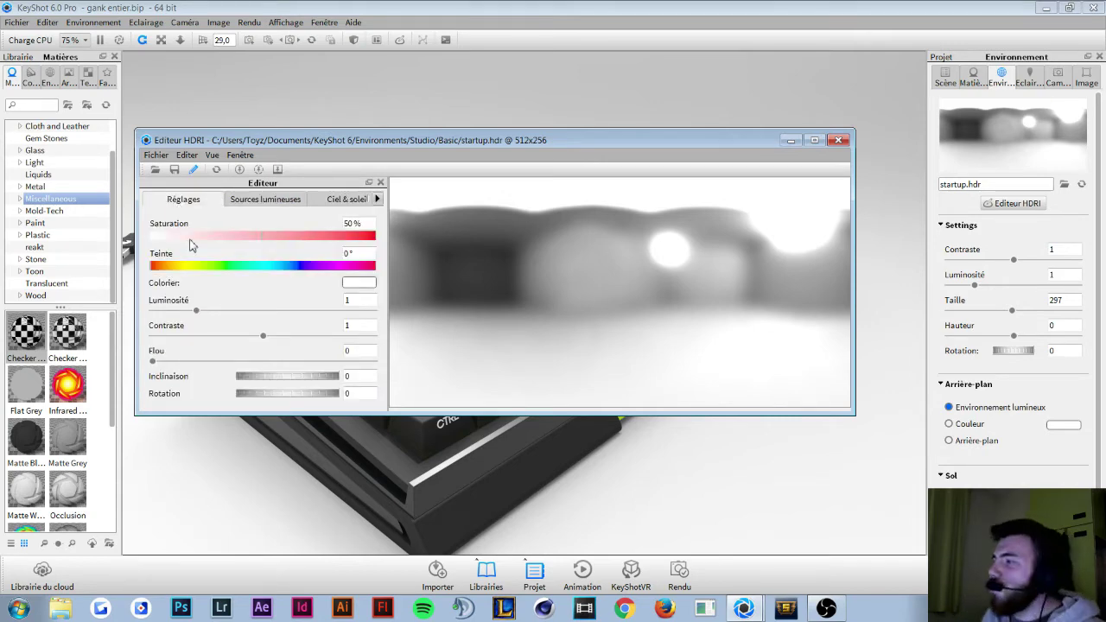
pyautogui.click(835, 141)
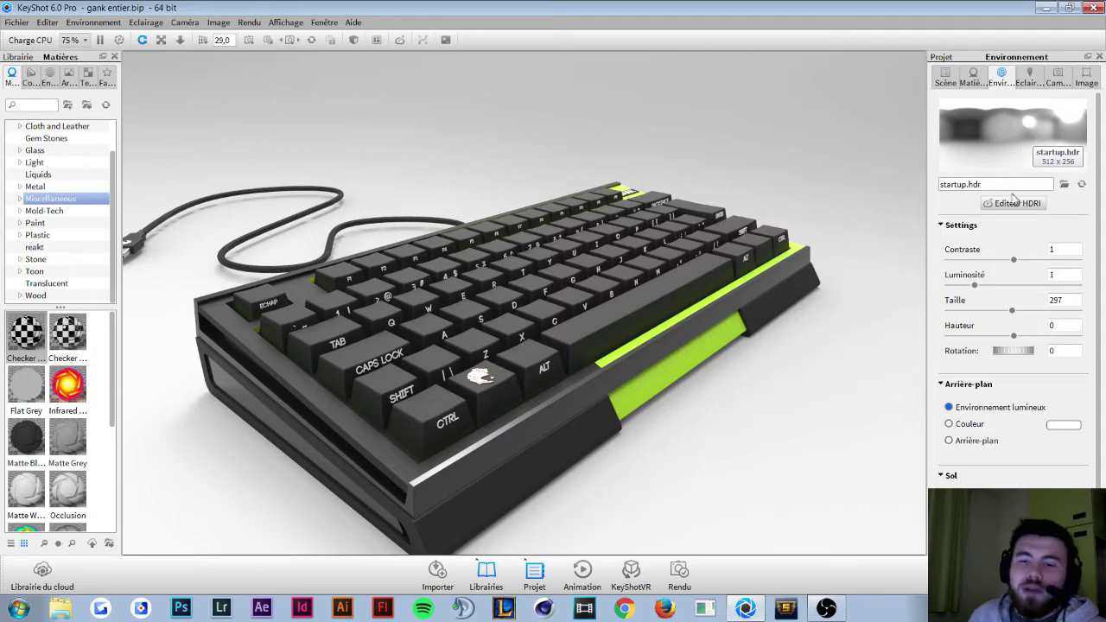
# Step: Swing the environment rotation slightly, then much further, and bring it back to about 1
pyautogui.moveTo(1021, 357); pyautogui.dragTo(1021, 352)
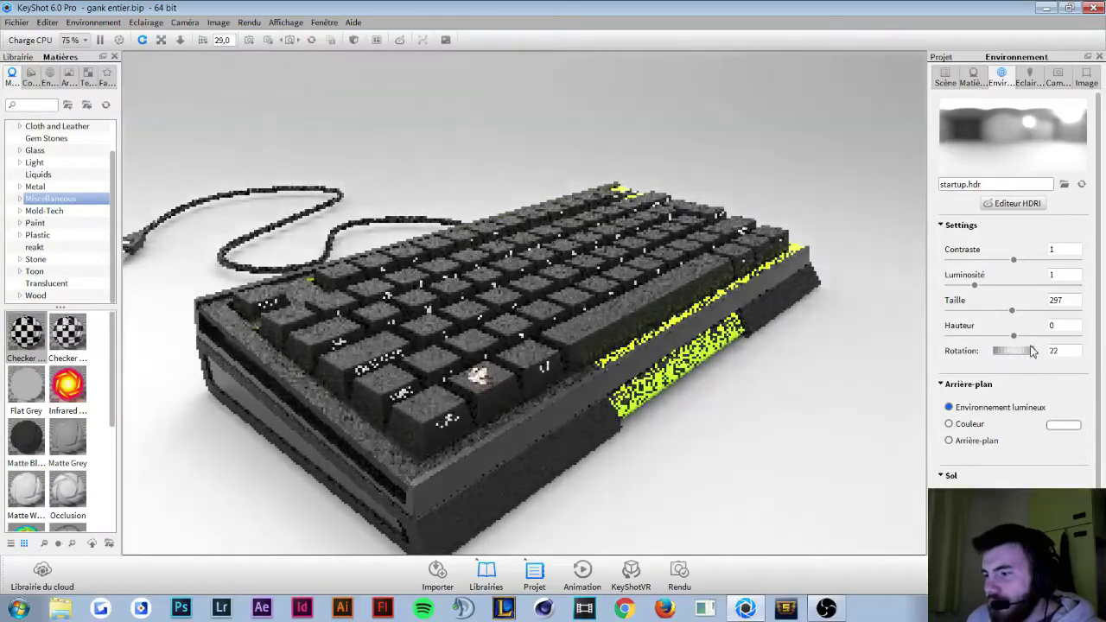
pyautogui.moveTo(1021, 352)
pyautogui.mouseDown()
pyautogui.moveTo(1103, 333)
pyautogui.moveTo(1018, 322)
pyautogui.mouseUp()
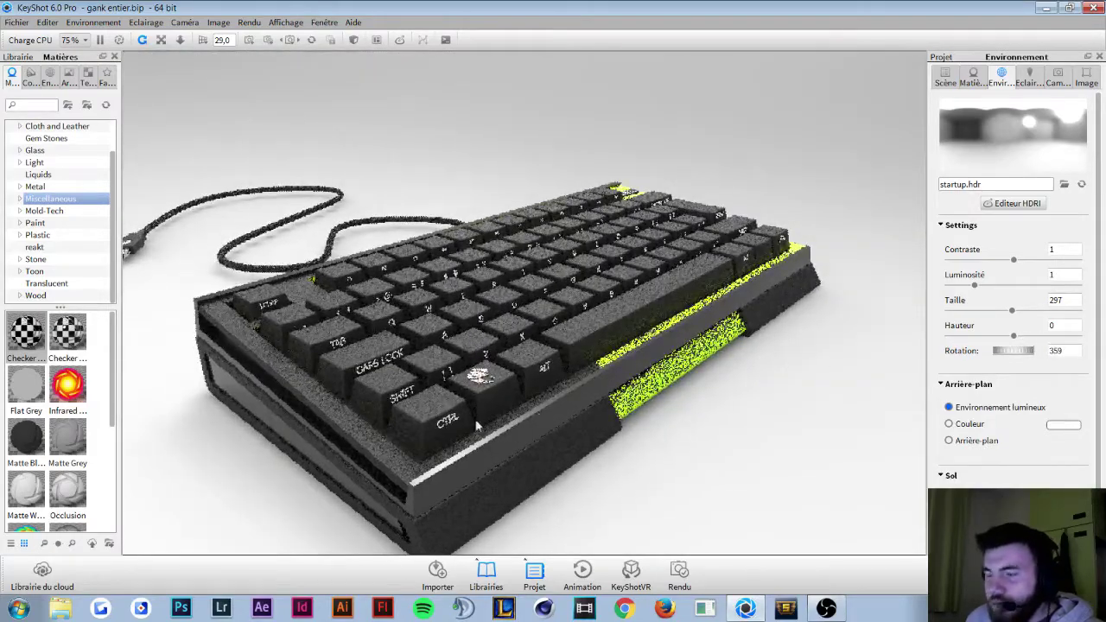
pyautogui.moveTo(1019, 361); pyautogui.dragTo(1016, 357)
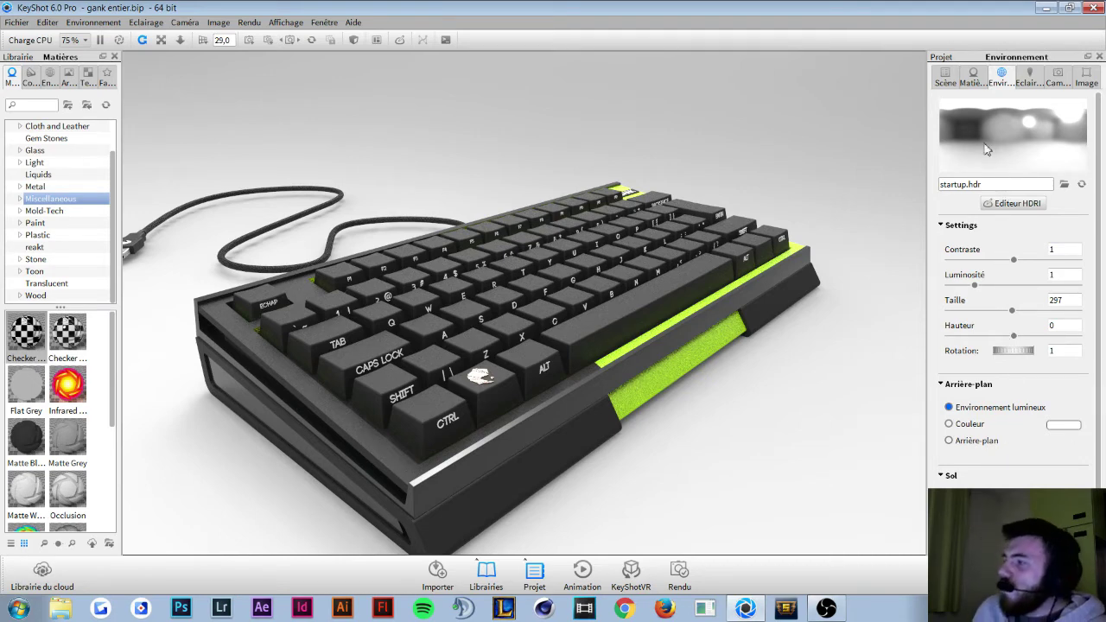
# Step: Light the scene with Light Tent White Floor 2k from Studio > Light Tent > Enclosed
pyautogui.click(1066, 186)
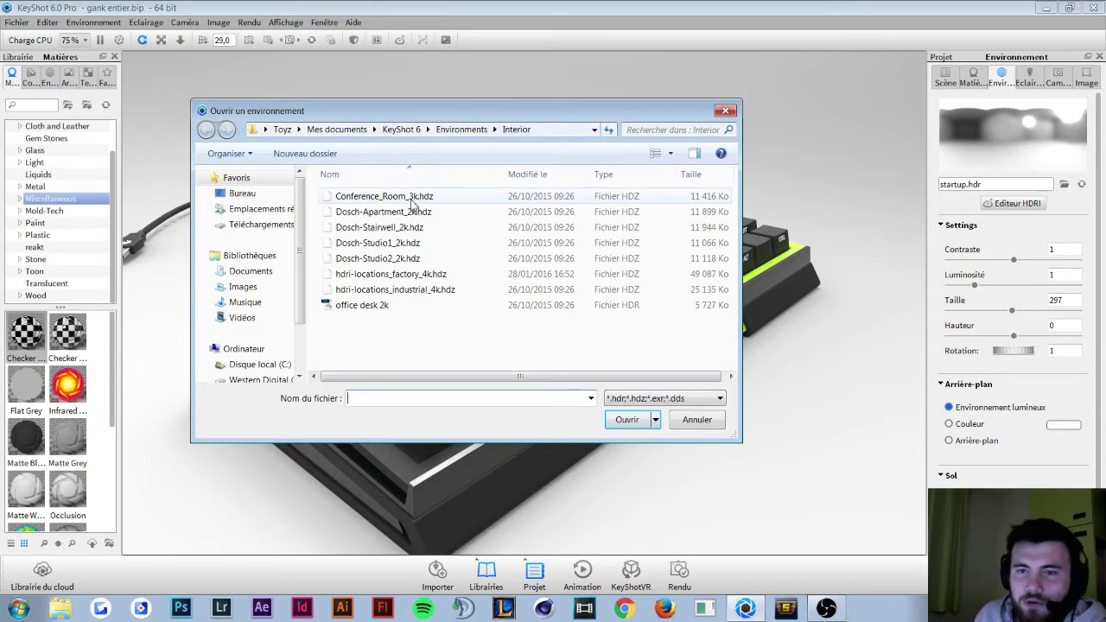
pyautogui.click(482, 130)
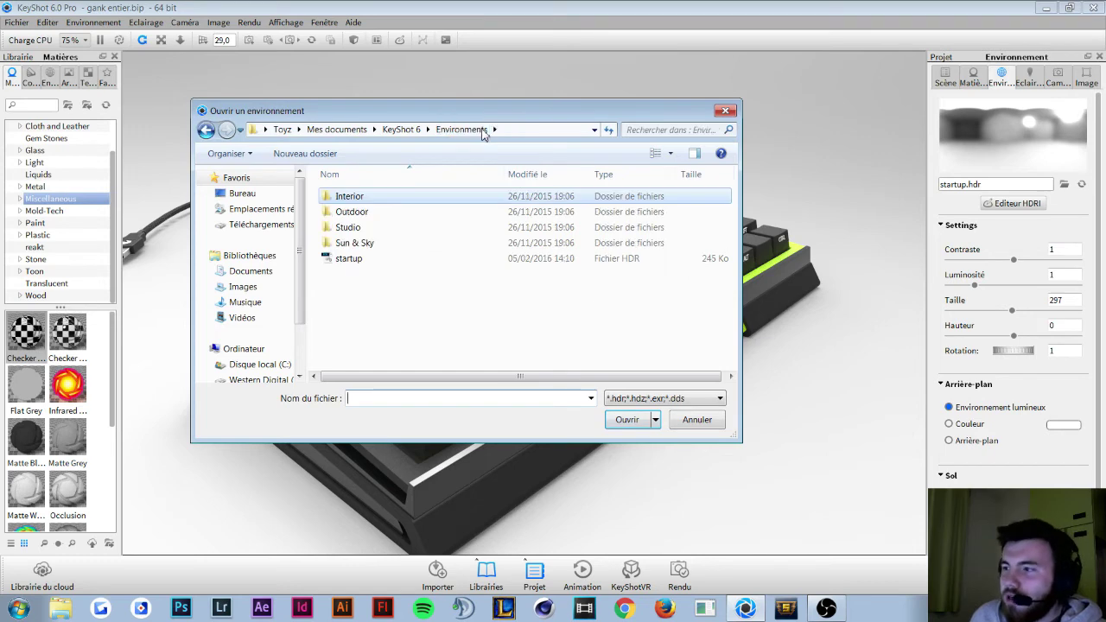
pyautogui.doubleClick(359, 229)
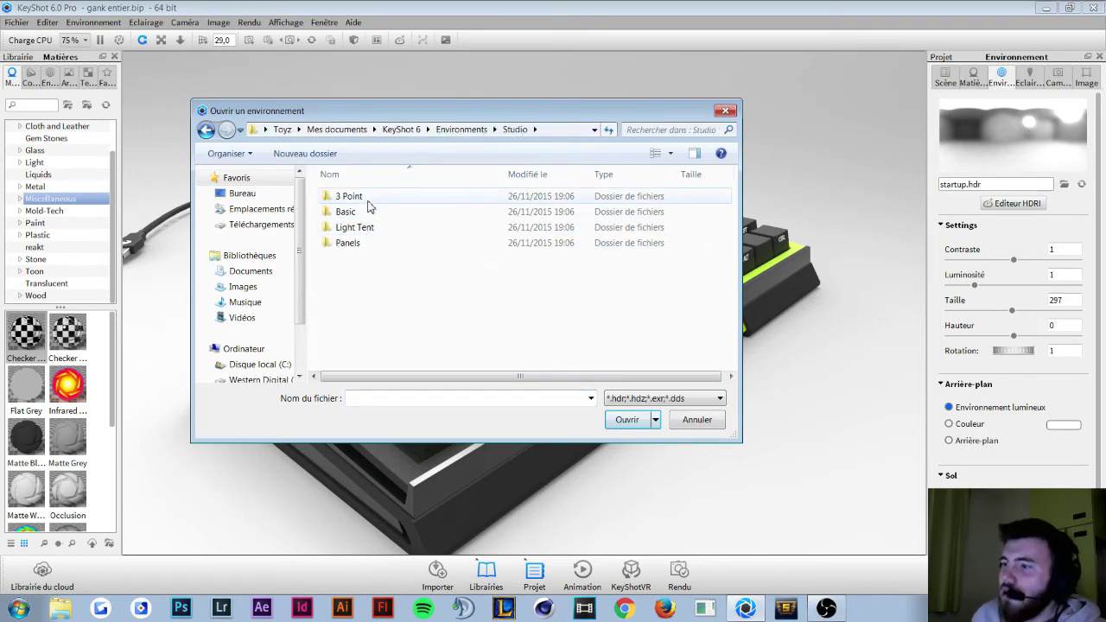
pyautogui.doubleClick(363, 230)
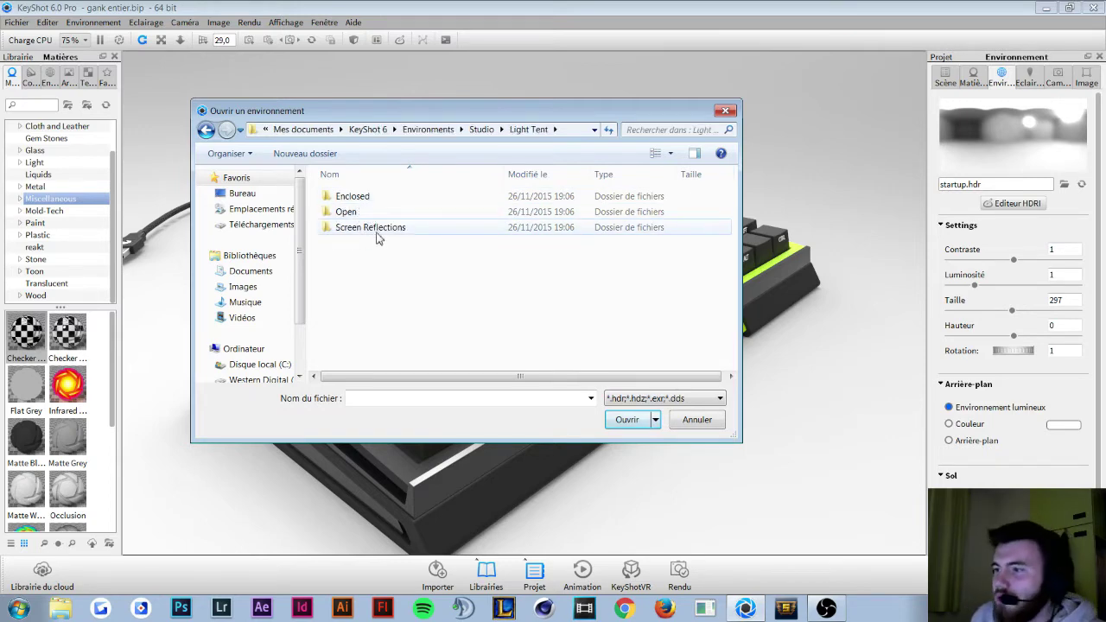
pyautogui.doubleClick(355, 197)
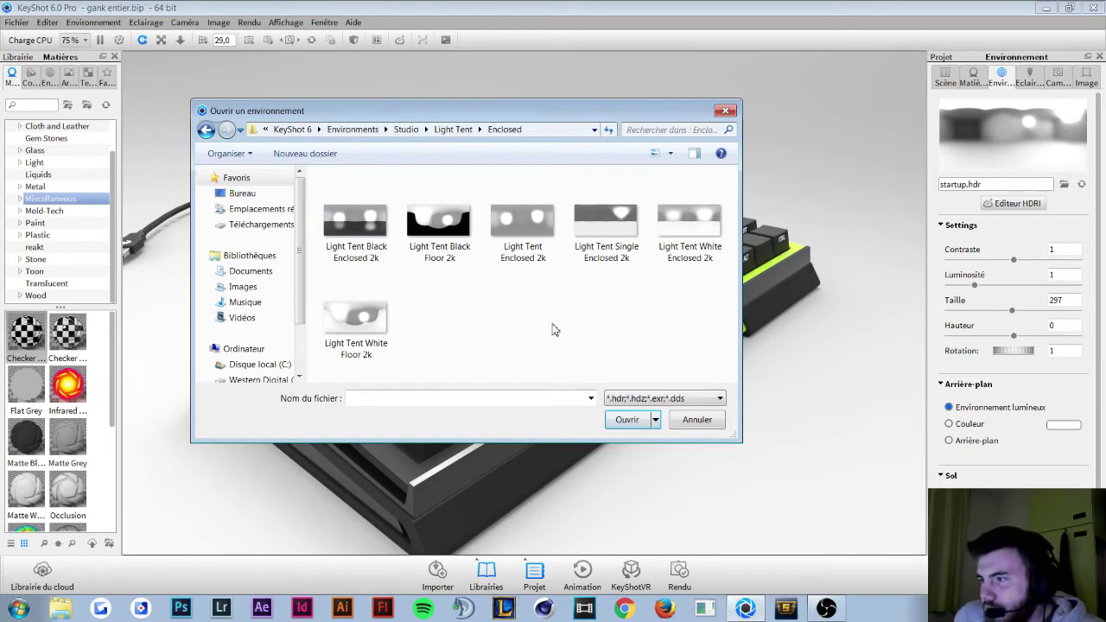
pyautogui.click(377, 325)
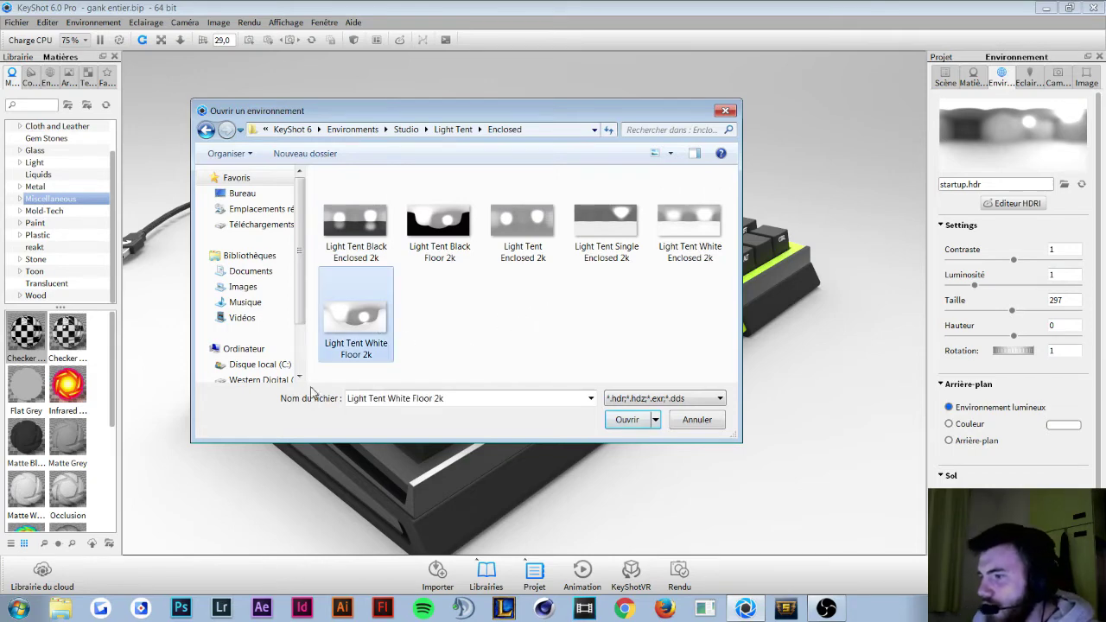
pyautogui.click(631, 421)
# Step: Orbit around the keyboard and reopen the environment picker at the Studio folder
pyautogui.moveTo(573, 385)
pyautogui.mouseDown()
pyautogui.moveTo(667, 374)
pyautogui.moveTo(607, 348)
pyautogui.moveTo(758, 425)
pyautogui.moveTo(613, 366)
pyautogui.moveTo(767, 307)
pyautogui.moveTo(901, 323)
pyautogui.moveTo(716, 329)
pyautogui.moveTo(600, 309)
pyautogui.moveTo(586, 329)
pyautogui.moveTo(622, 320)
pyautogui.moveTo(910, 333)
pyautogui.moveTo(648, 297)
pyautogui.moveTo(953, 226)
pyautogui.moveTo(649, 49)
pyautogui.moveTo(354, 215)
pyautogui.moveTo(640, 280)
pyautogui.moveTo(351, 262)
pyautogui.mouseUp()
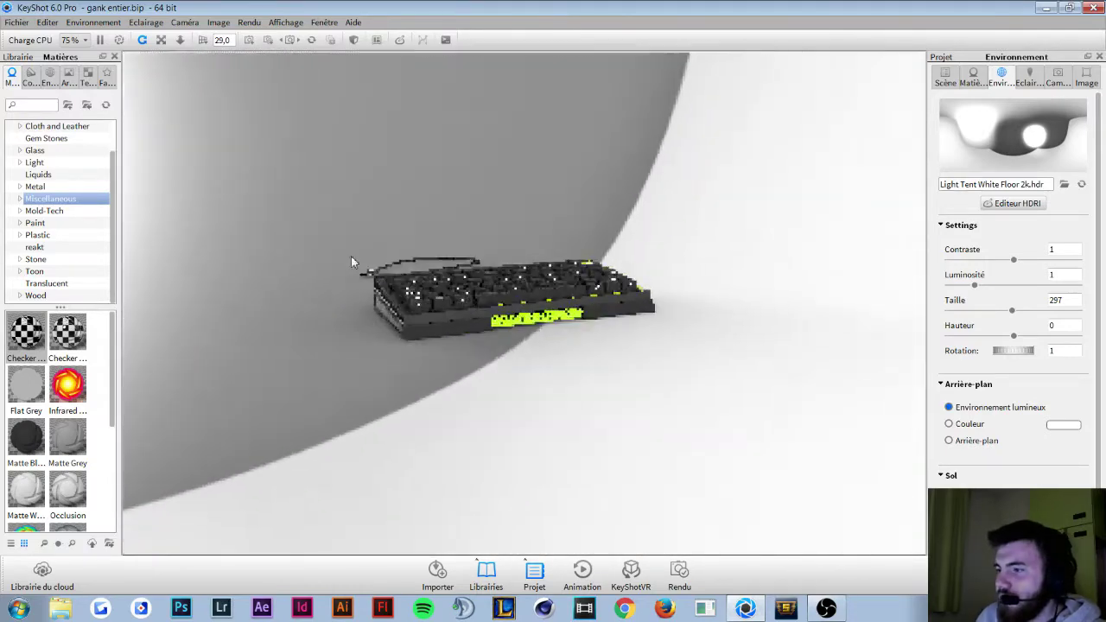
pyautogui.click(1064, 184)
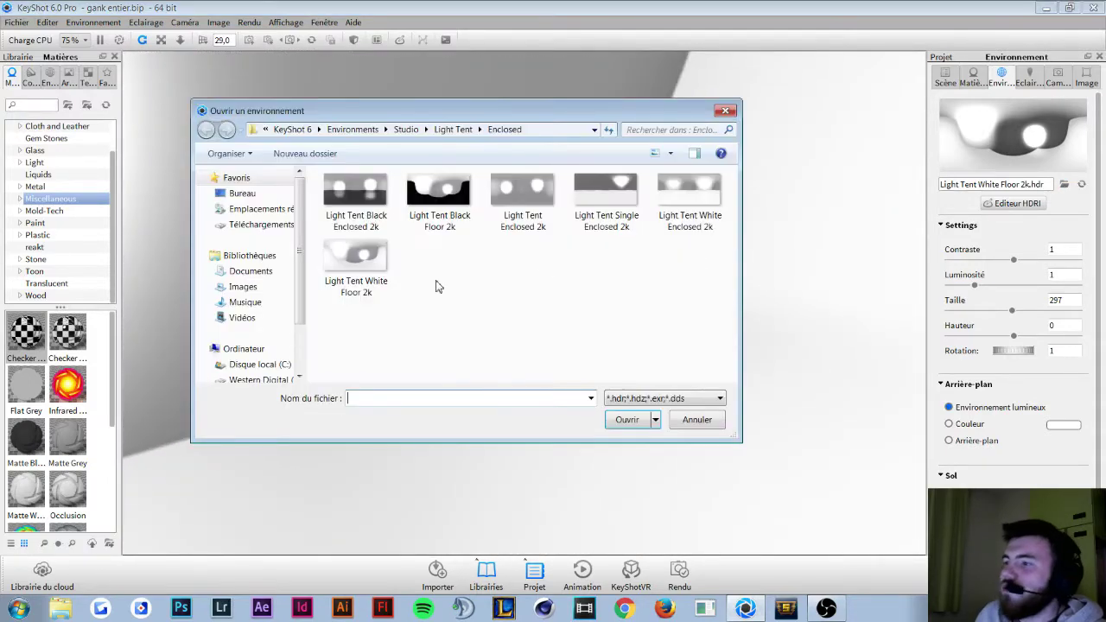
pyautogui.click(419, 134)
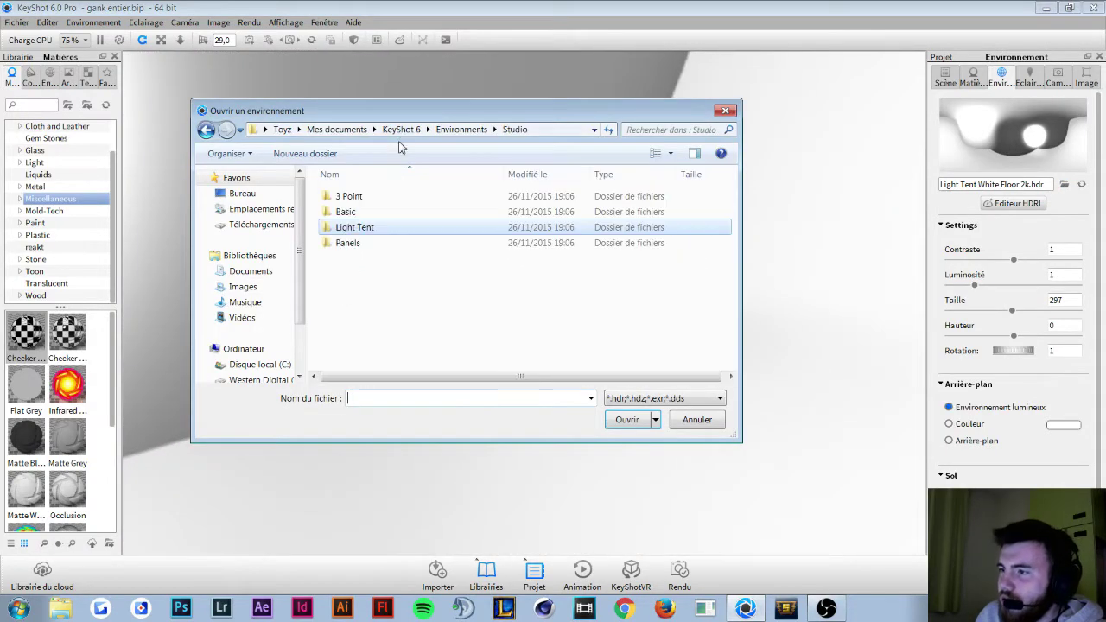
# Step: Load the Dosch-Studio1_2k.hdz environment from the Interior folder
pyautogui.click(458, 130)
pyautogui.doubleClick(356, 212)
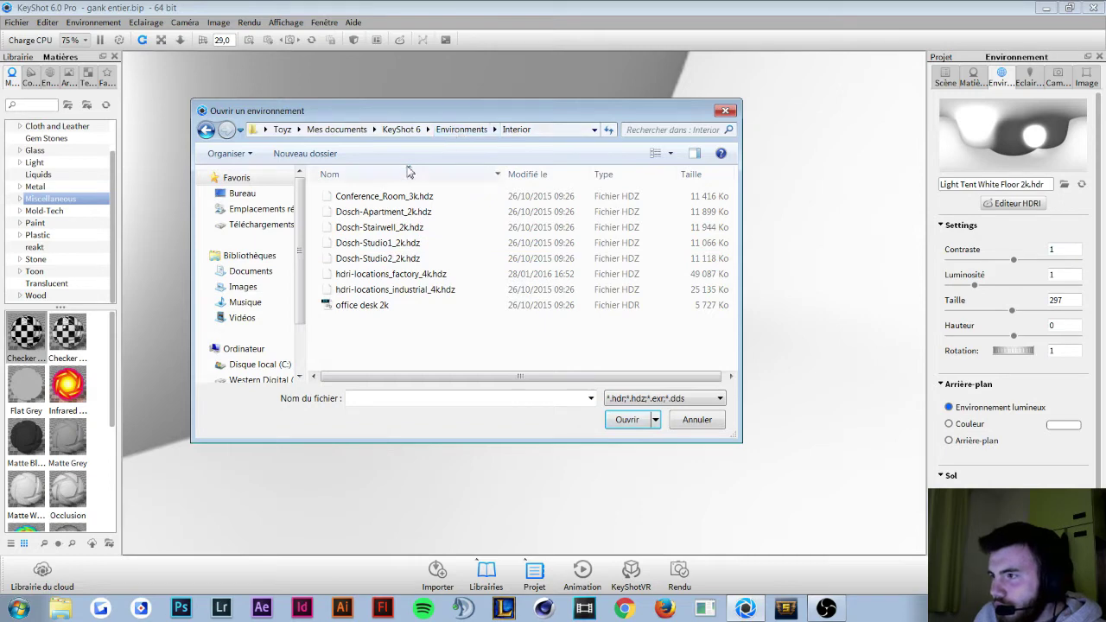
pyautogui.click(394, 197)
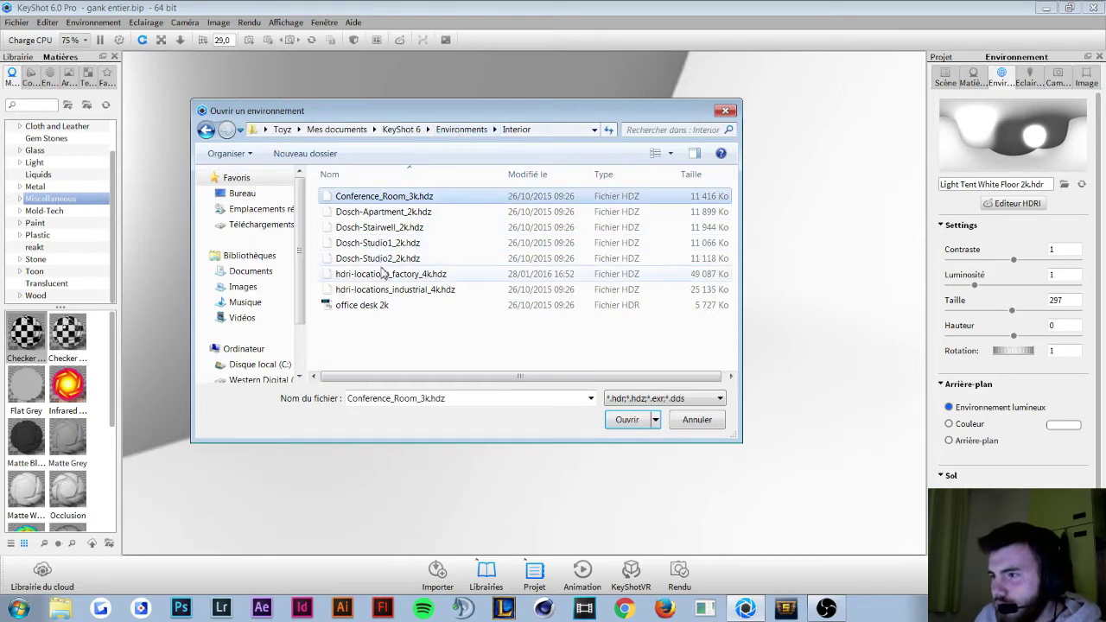
pyautogui.click(385, 244)
pyautogui.click(621, 421)
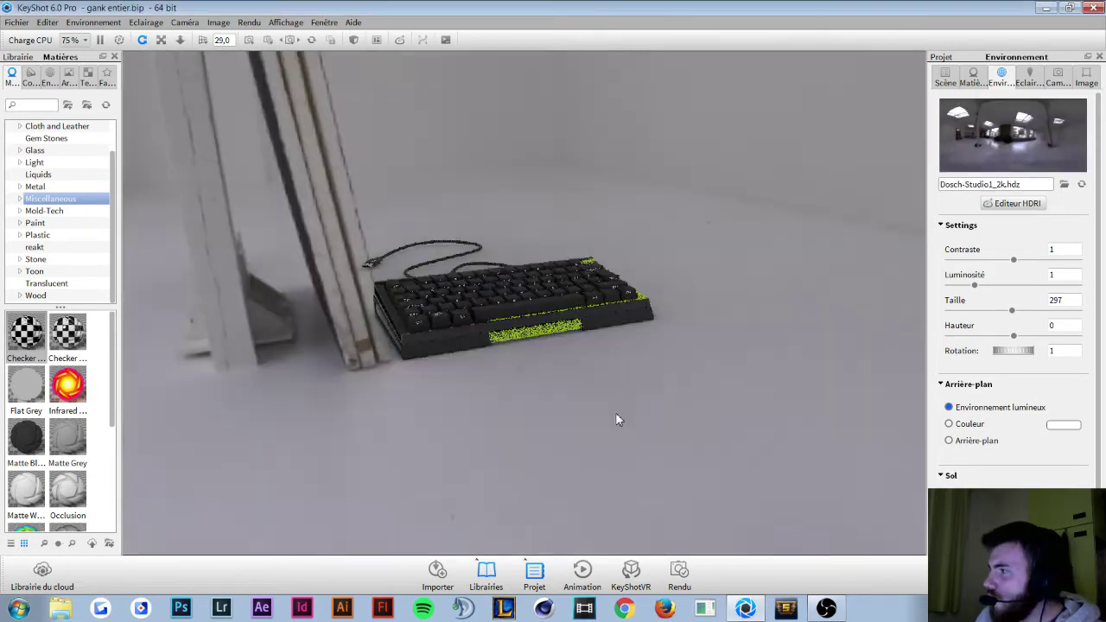
# Step: Orbit the camera and zoom in close on the keyboard
pyautogui.moveTo(552, 369)
pyautogui.mouseDown()
pyautogui.moveTo(418, 308)
pyautogui.moveTo(89, 320)
pyautogui.moveTo(288, 383)
pyautogui.moveTo(309, 353)
pyautogui.moveTo(431, 393)
pyautogui.moveTo(494, 326)
pyautogui.moveTo(278, 355)
pyautogui.moveTo(301, 354)
pyautogui.mouseUp()
pyautogui.scroll(-5, 302, 353)
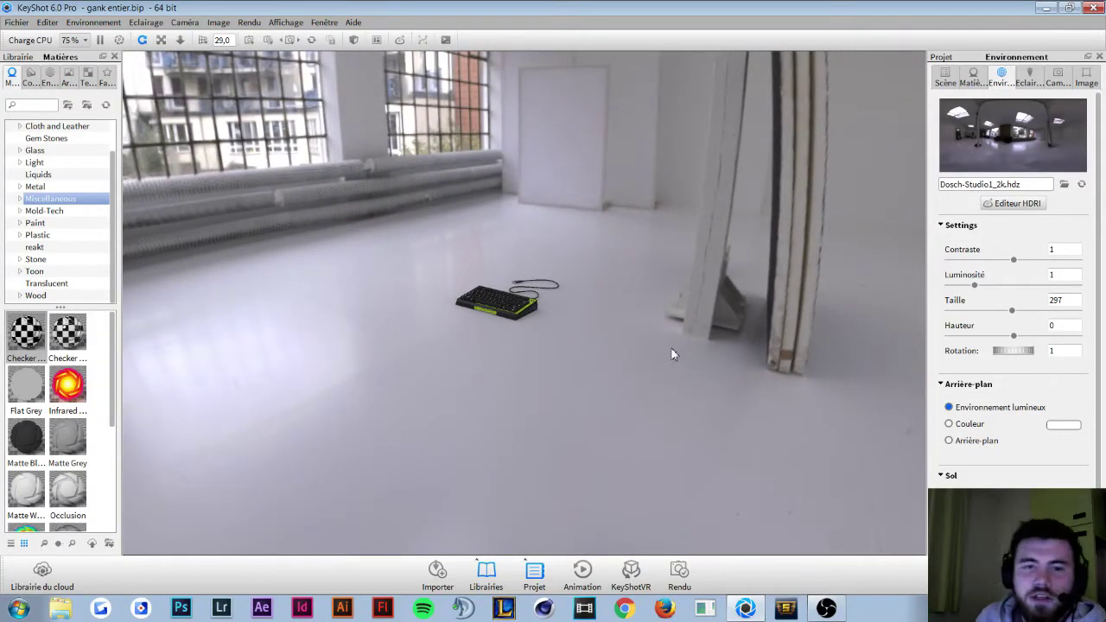
pyautogui.scroll(5, 504, 337)
pyautogui.scroll(5, 433, 298)
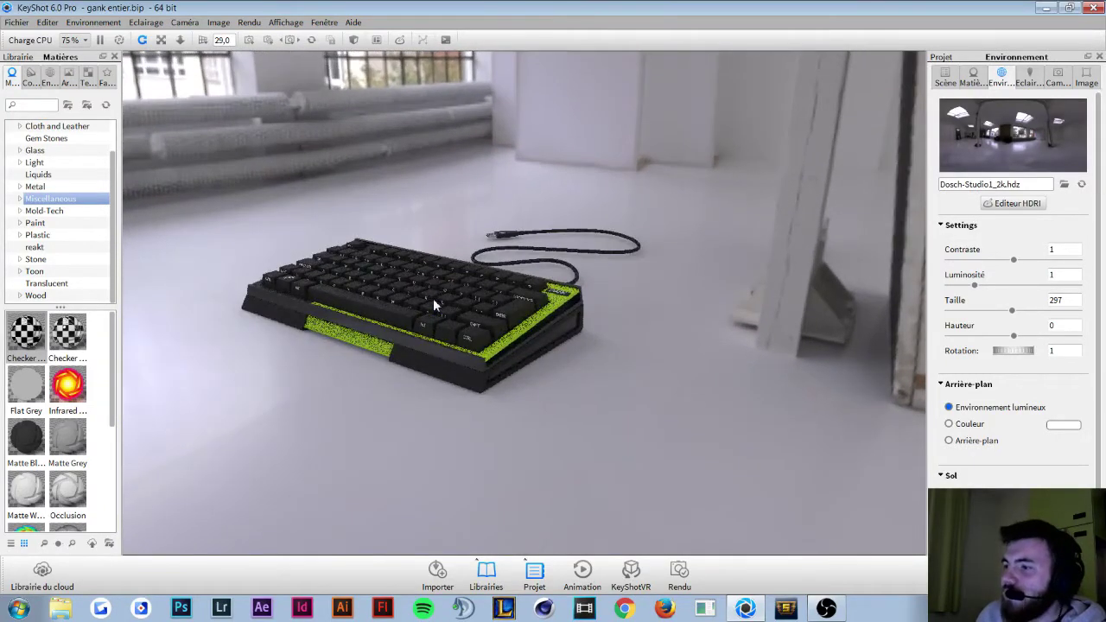
pyautogui.scroll(2, 544, 325)
pyautogui.scroll(2, 544, 325)
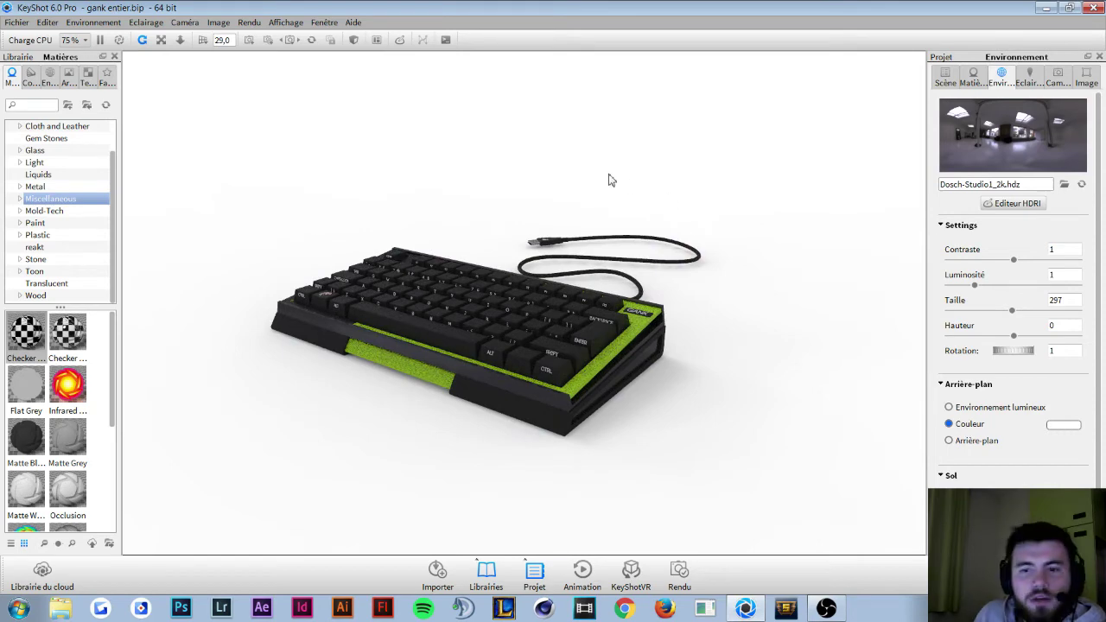
# Step: Try a dark grey (48) background colour while orbiting through low and raised views
pyautogui.click(1062, 432)
pyautogui.moveTo(991, 348); pyautogui.dragTo(928, 370)
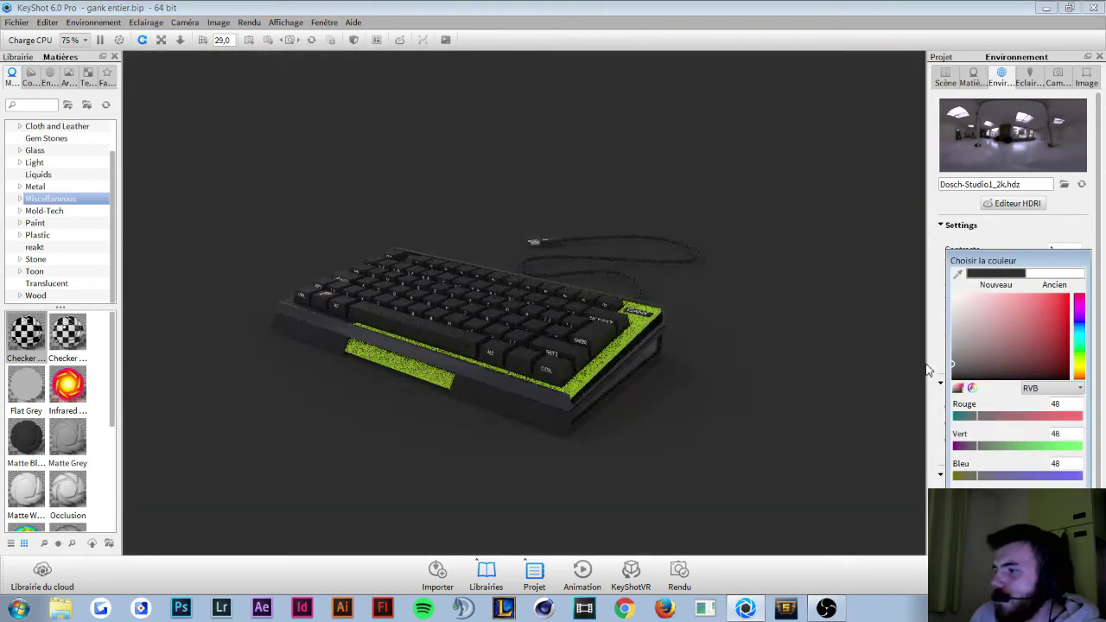
pyautogui.moveTo(554, 408)
pyautogui.mouseDown()
pyautogui.moveTo(572, 386)
pyautogui.moveTo(646, 386)
pyautogui.moveTo(578, 373)
pyautogui.moveTo(563, 330)
pyautogui.mouseUp()
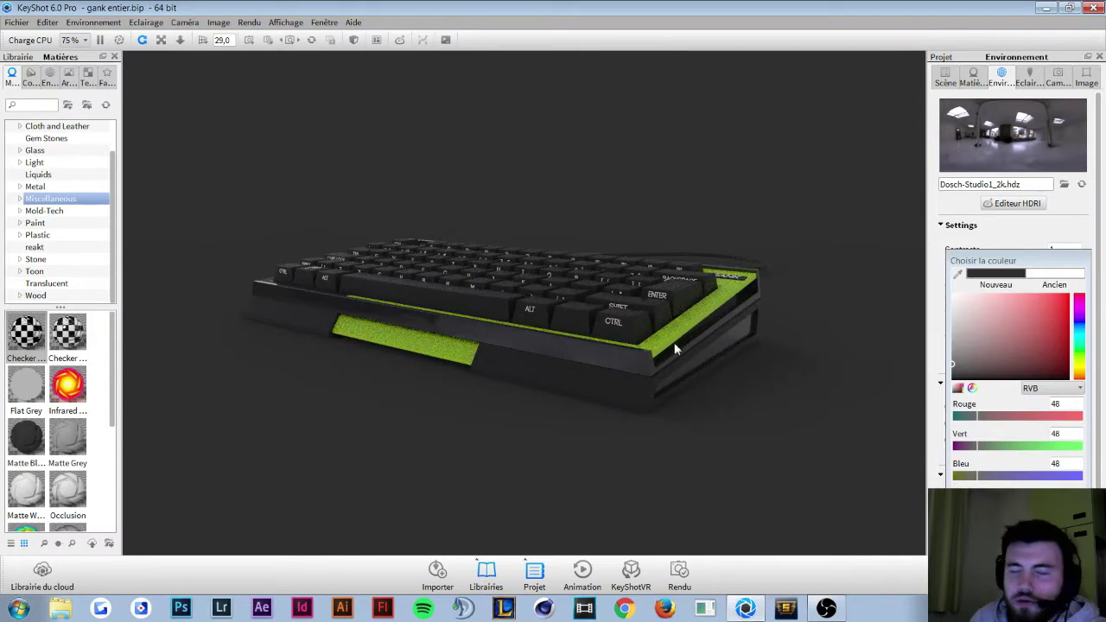
pyautogui.moveTo(451, 360); pyautogui.dragTo(558, 294)
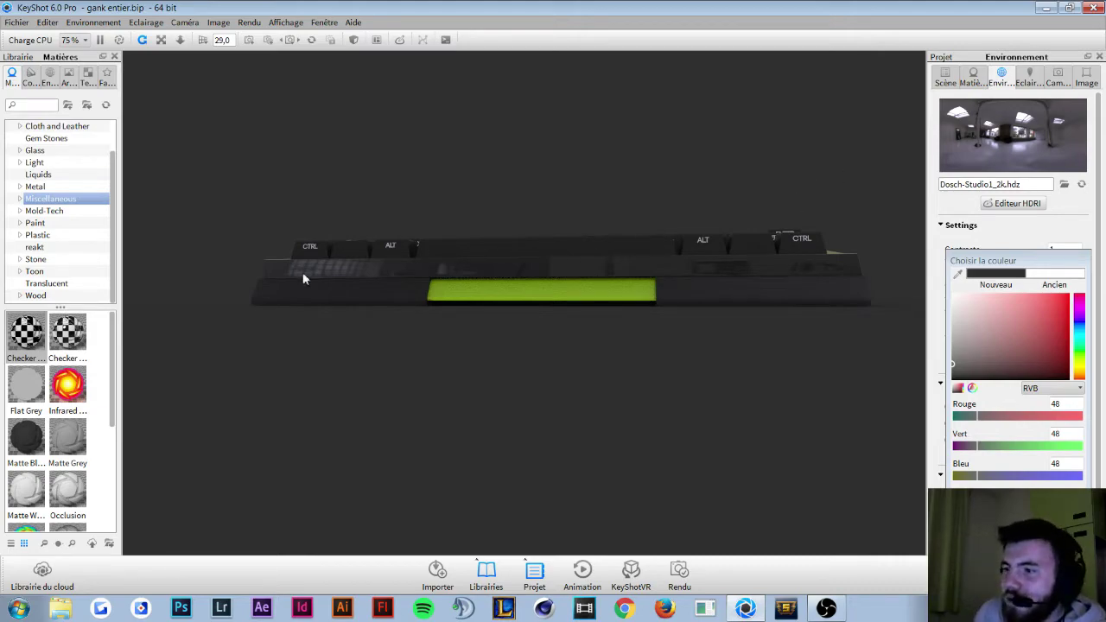
pyautogui.moveTo(809, 284)
pyautogui.mouseDown()
pyautogui.moveTo(598, 309)
pyautogui.moveTo(588, 273)
pyautogui.moveTo(656, 268)
pyautogui.mouseUp()
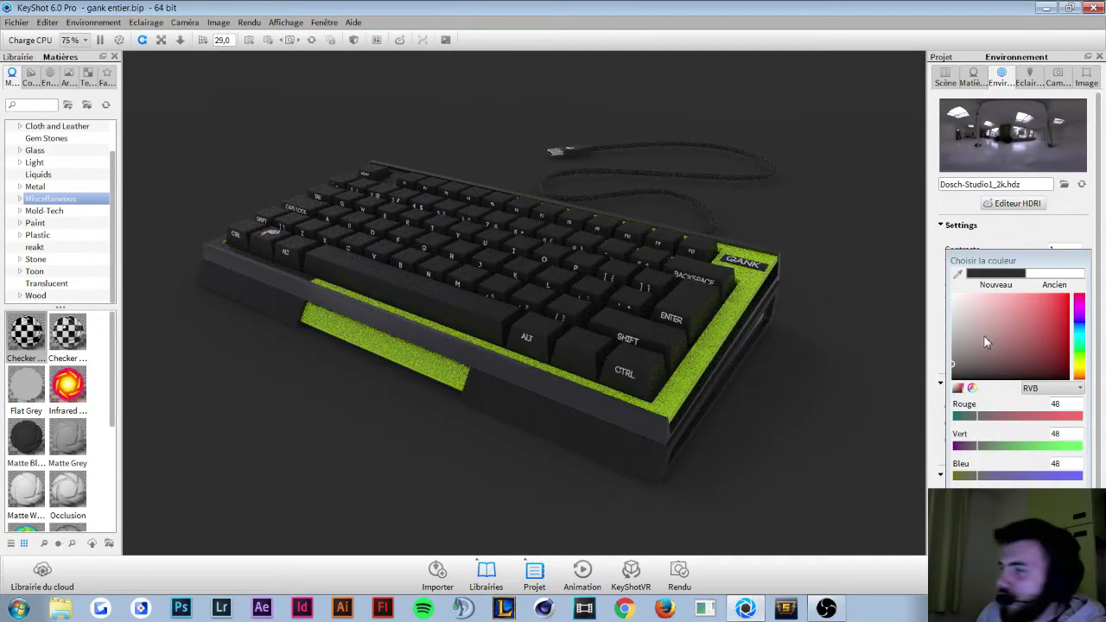
# Step: Set the background colour back to white (255) and switch the backdrop to an image
pyautogui.moveTo(982, 331); pyautogui.dragTo(872, 287)
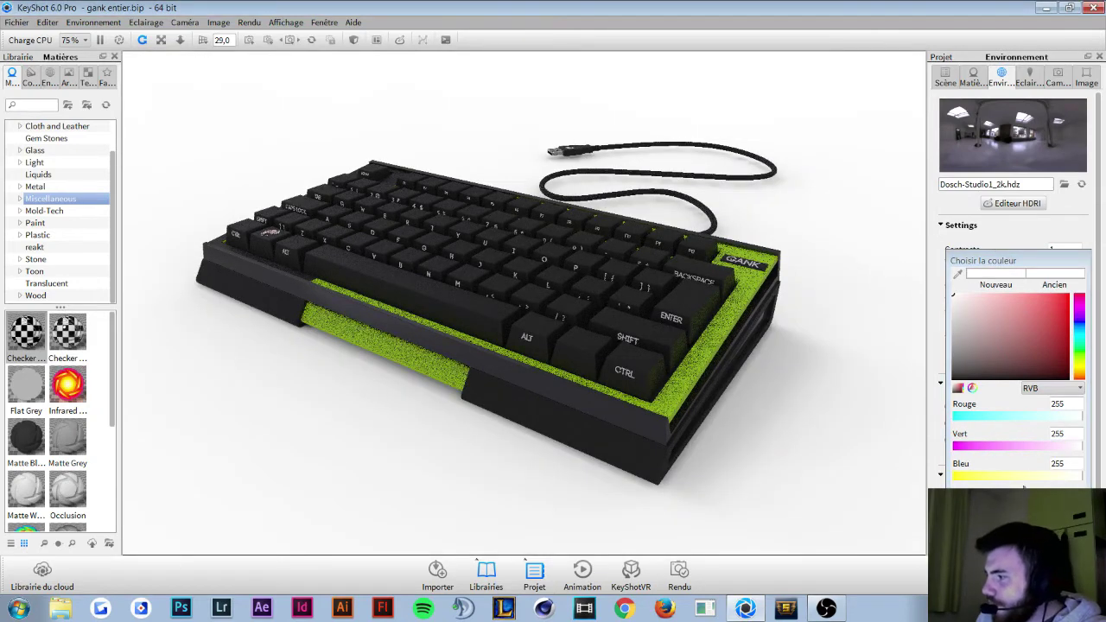
pyautogui.click(1060, 275)
pyautogui.click(918, 506)
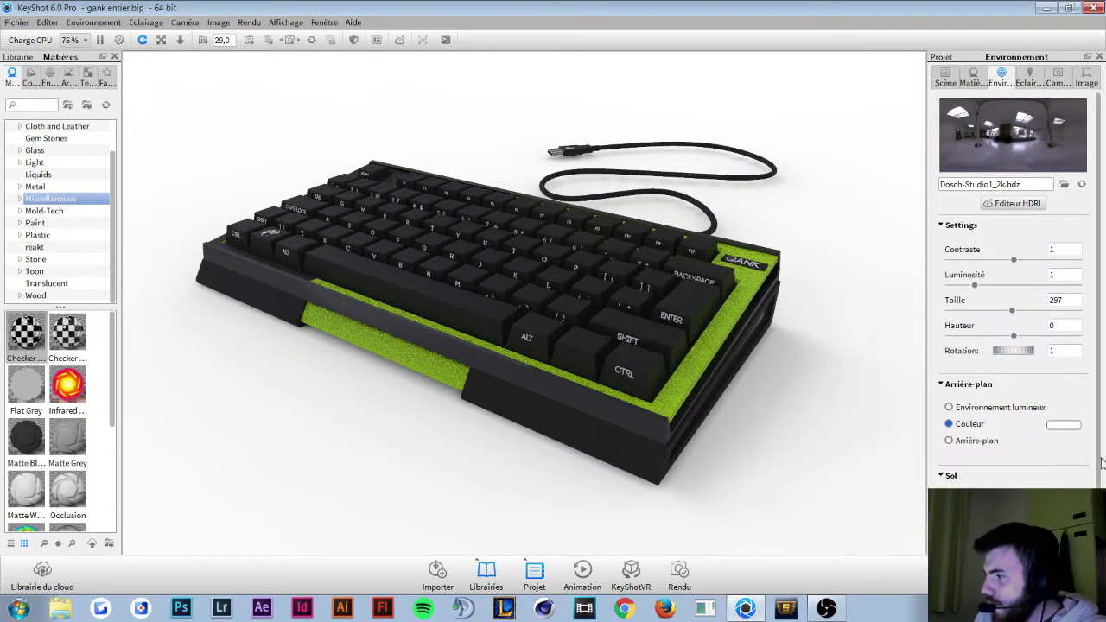
pyautogui.click(962, 441)
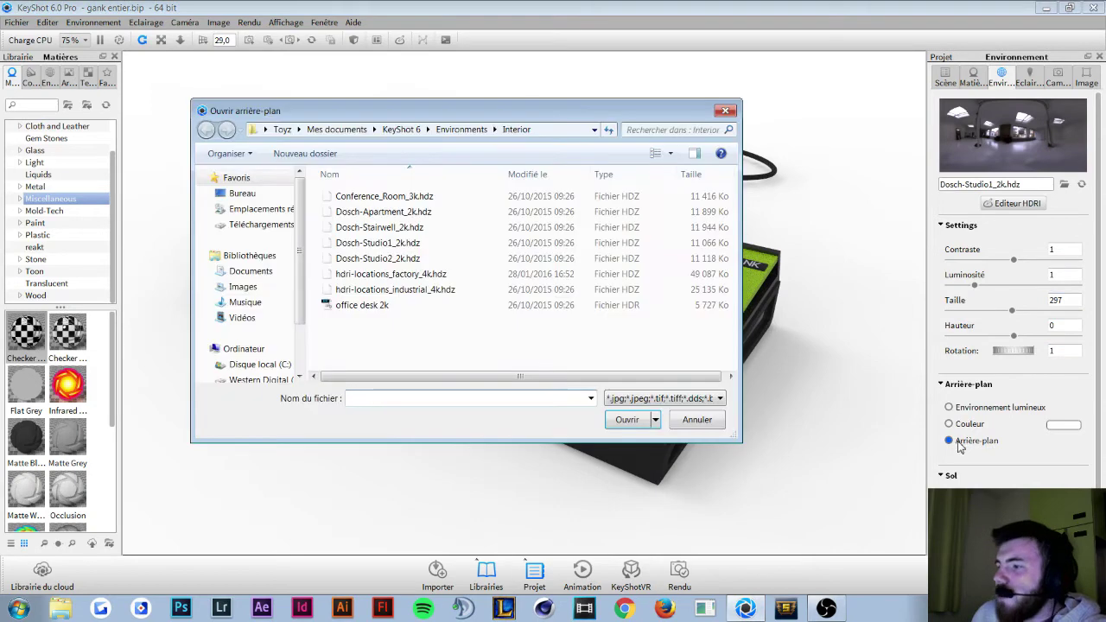
pyautogui.moveTo(260, 285)
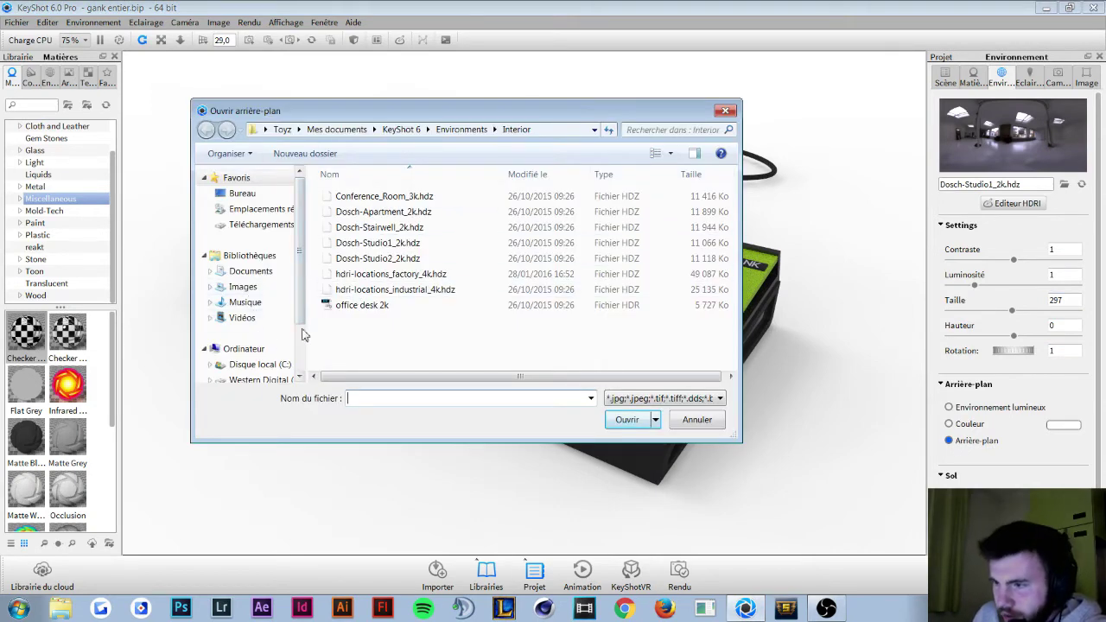
# Step: Browse to the clé usb folder on the Western Digital (D:) drive
pyautogui.scroll(-2, 300, 282)
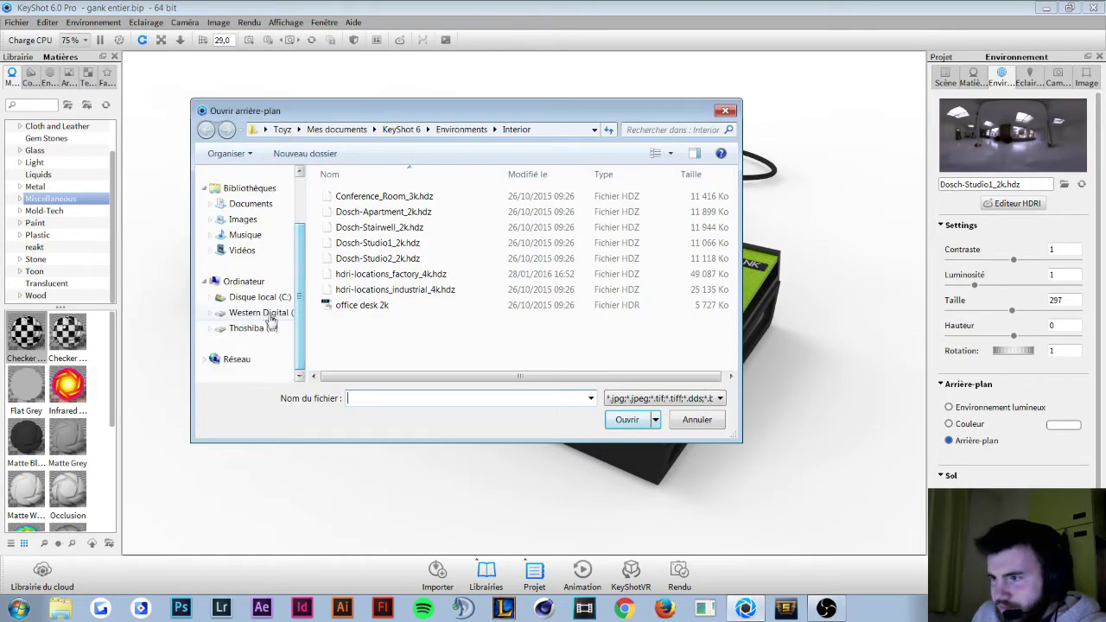
pyautogui.click(257, 312)
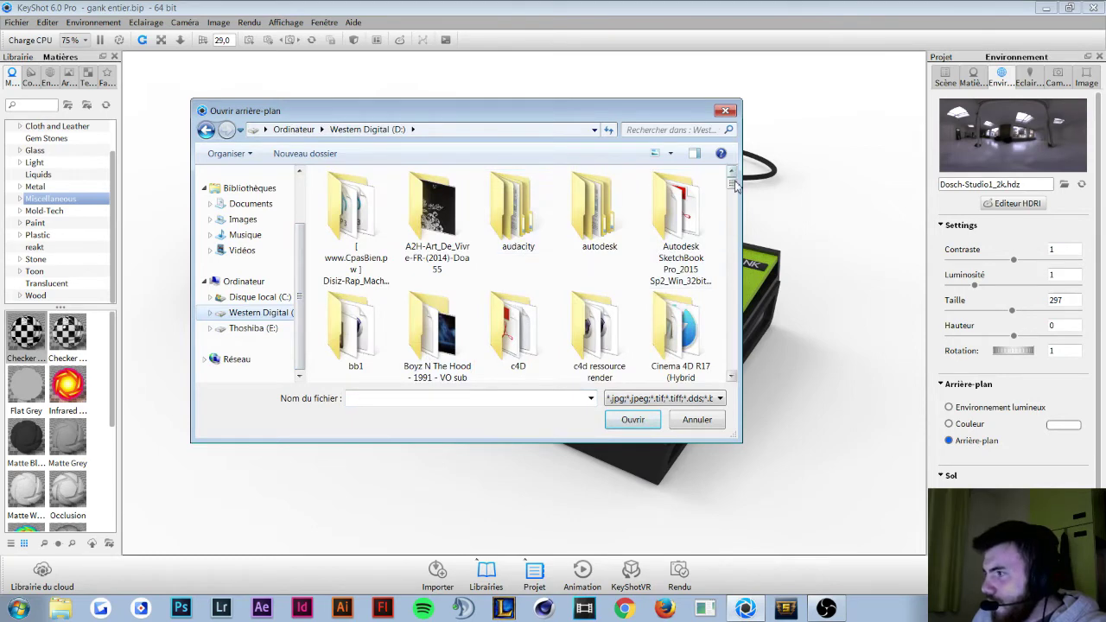
pyautogui.moveTo(733, 184); pyautogui.dragTo(733, 201)
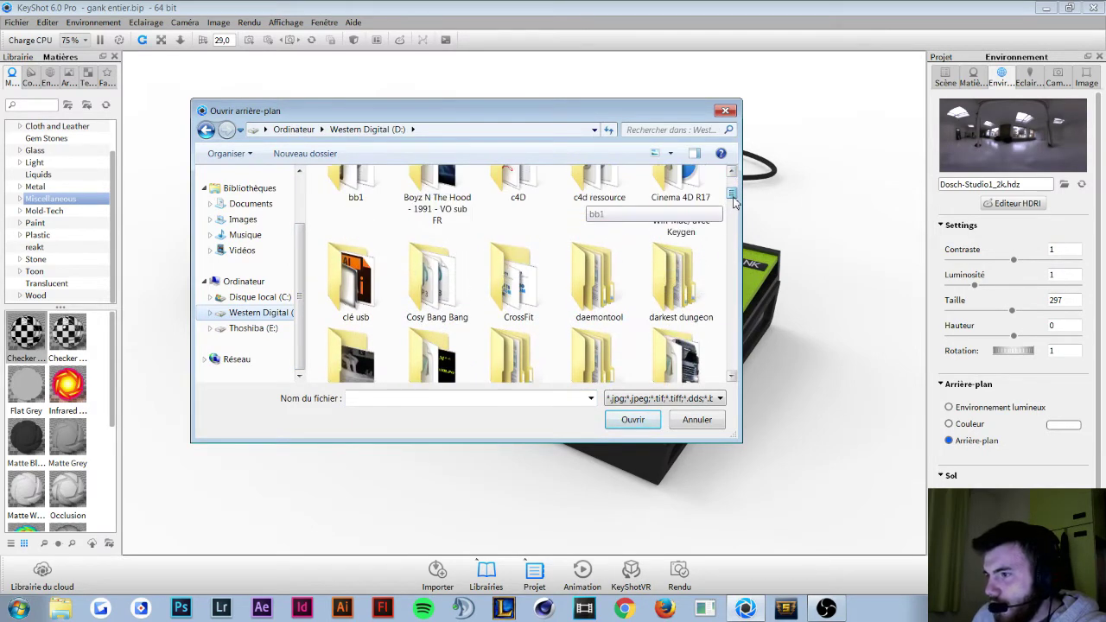
pyautogui.doubleClick(351, 290)
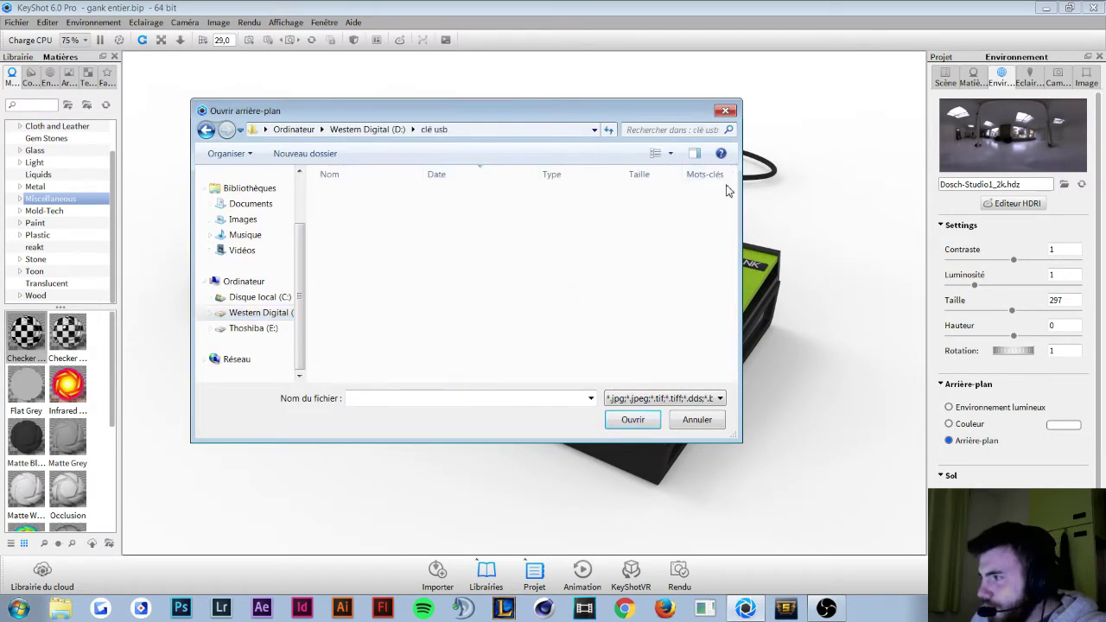
pyautogui.scroll(-5, 721, 271)
pyautogui.scroll(1, 720, 272)
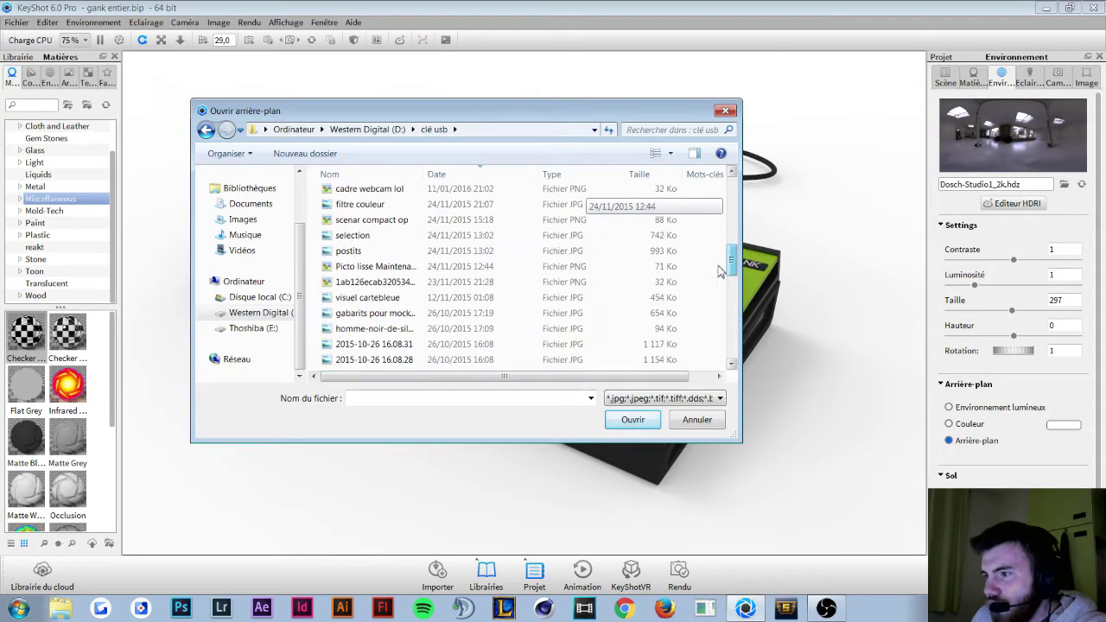
pyautogui.scroll(1, 721, 272)
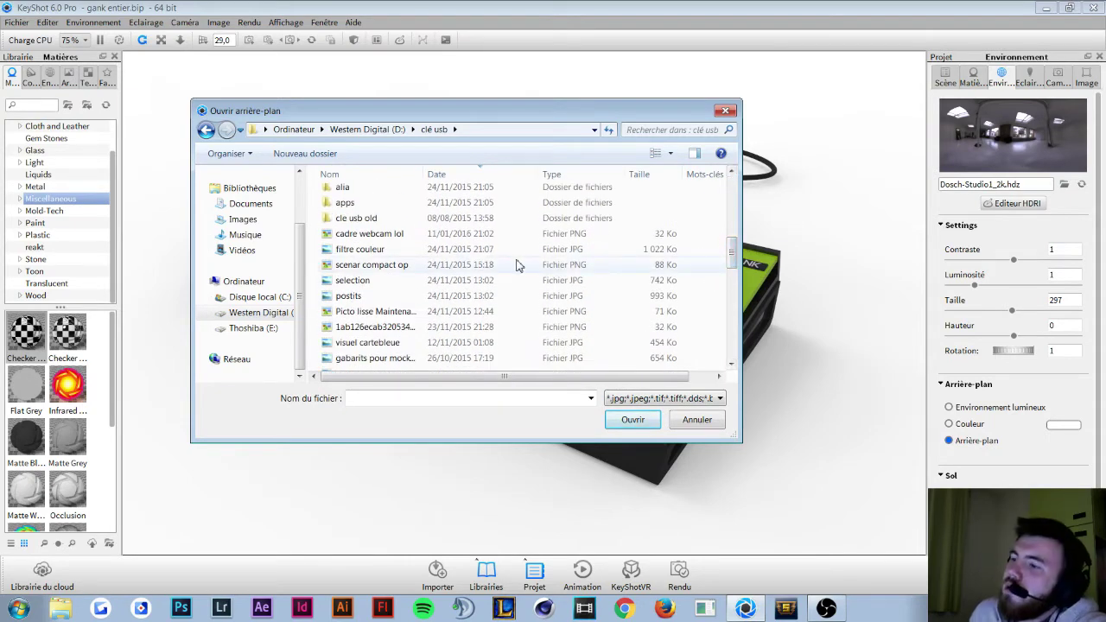
# Step: Show files as medium icons and load filtre couleur as the background image
pyautogui.click(669, 153)
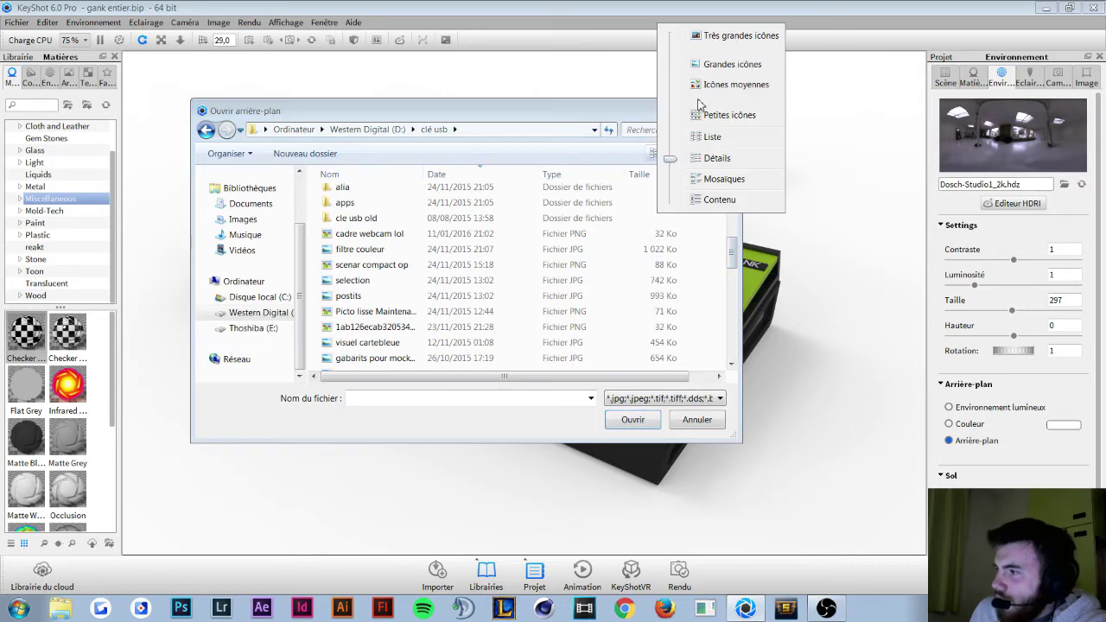
pyautogui.click(703, 89)
pyautogui.scroll(-2, 629, 265)
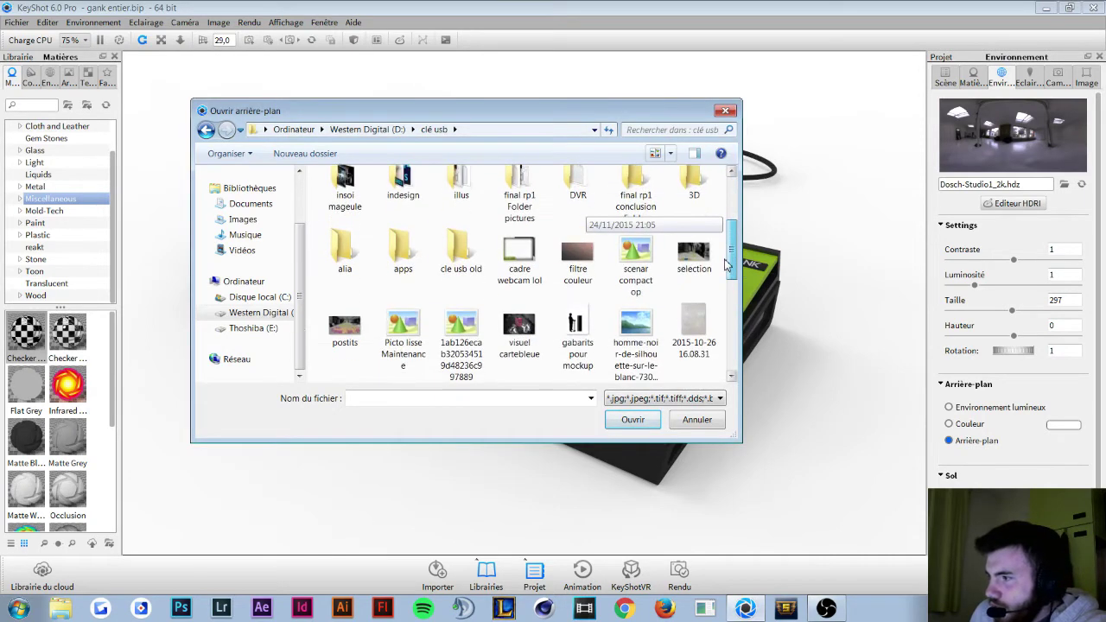
pyautogui.click(578, 252)
pyautogui.click(635, 421)
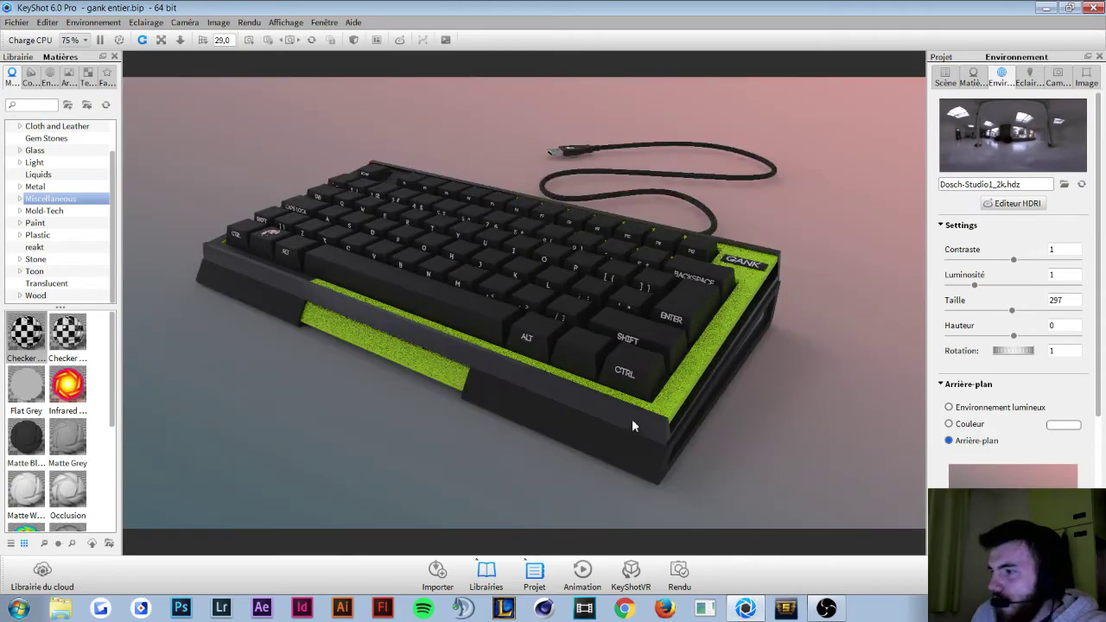
# Step: Orbit to a lower, more side-on angle and zoom in on the keyboard
pyautogui.moveTo(632, 421); pyautogui.dragTo(736, 350)
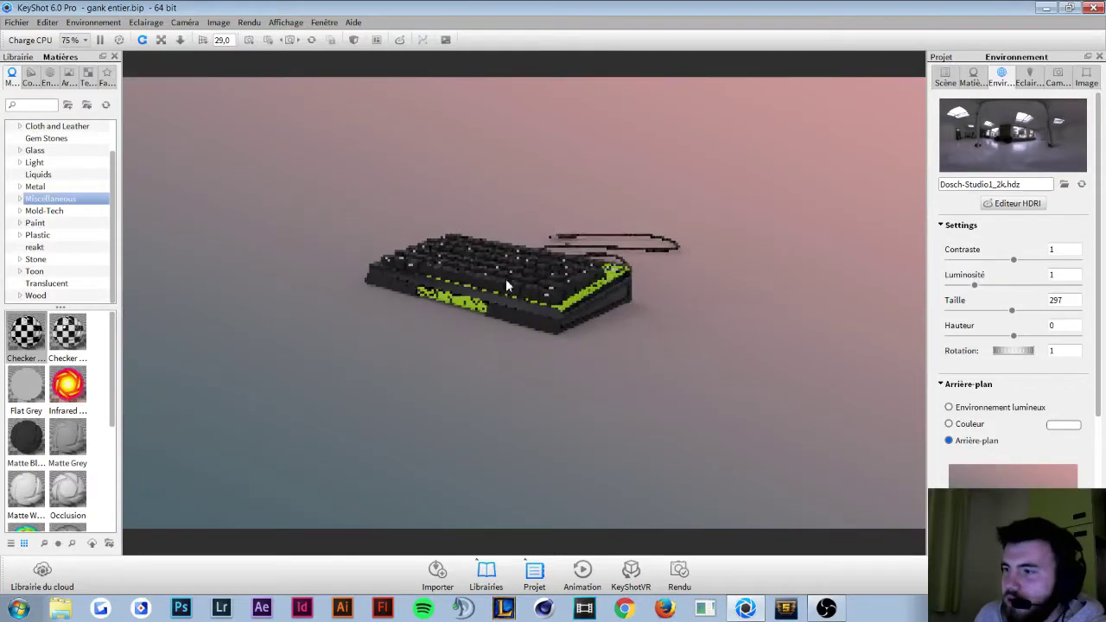
pyautogui.moveTo(533, 299); pyautogui.dragTo(500, 268)
pyautogui.moveTo(531, 320); pyautogui.dragTo(572, 339)
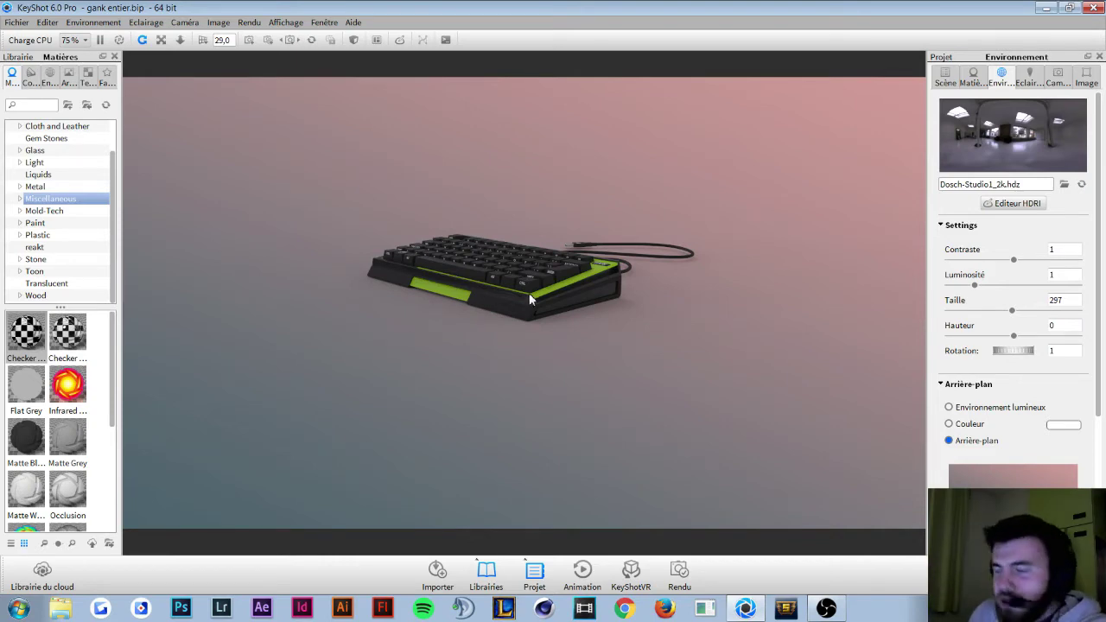
pyautogui.scroll(3, 576, 348)
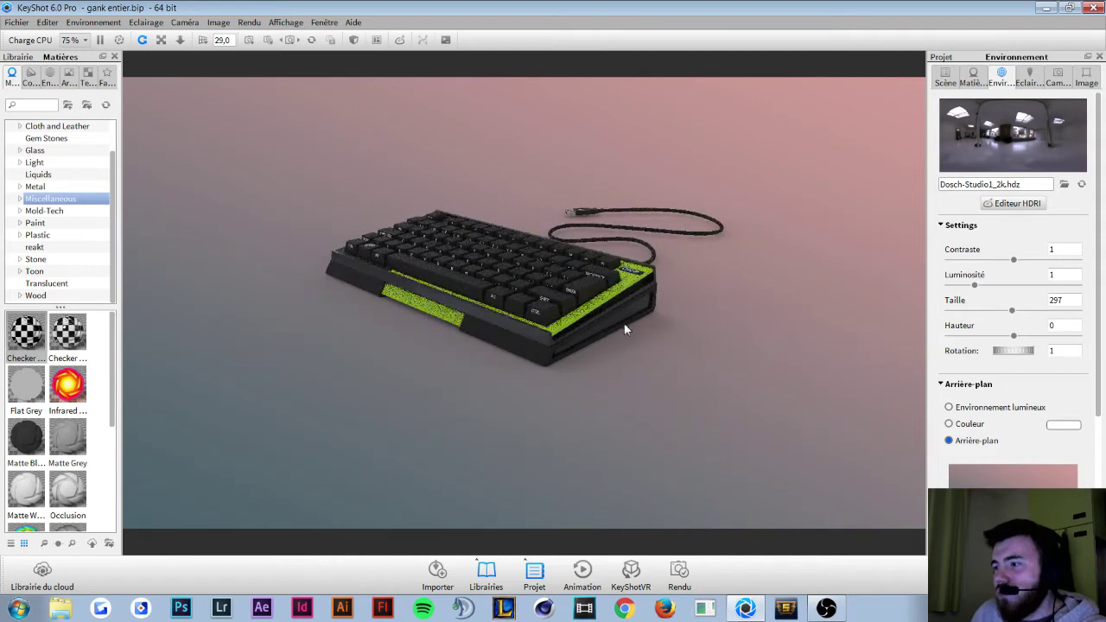
pyautogui.scroll(3, 609, 331)
pyautogui.scroll(1, 594, 334)
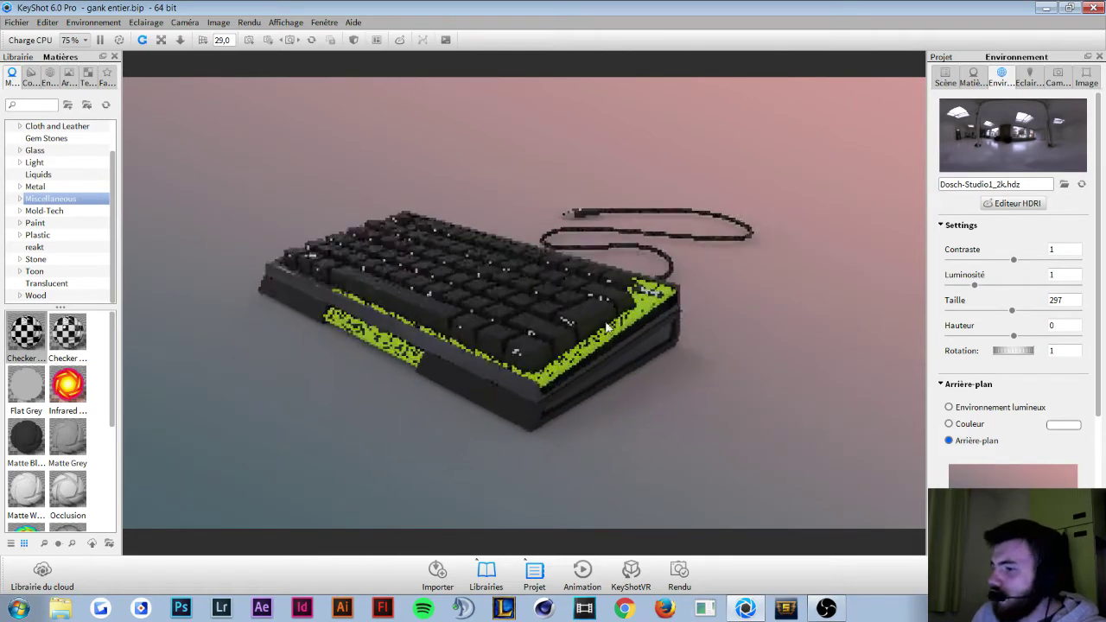
pyautogui.scroll(-3, 1018, 363)
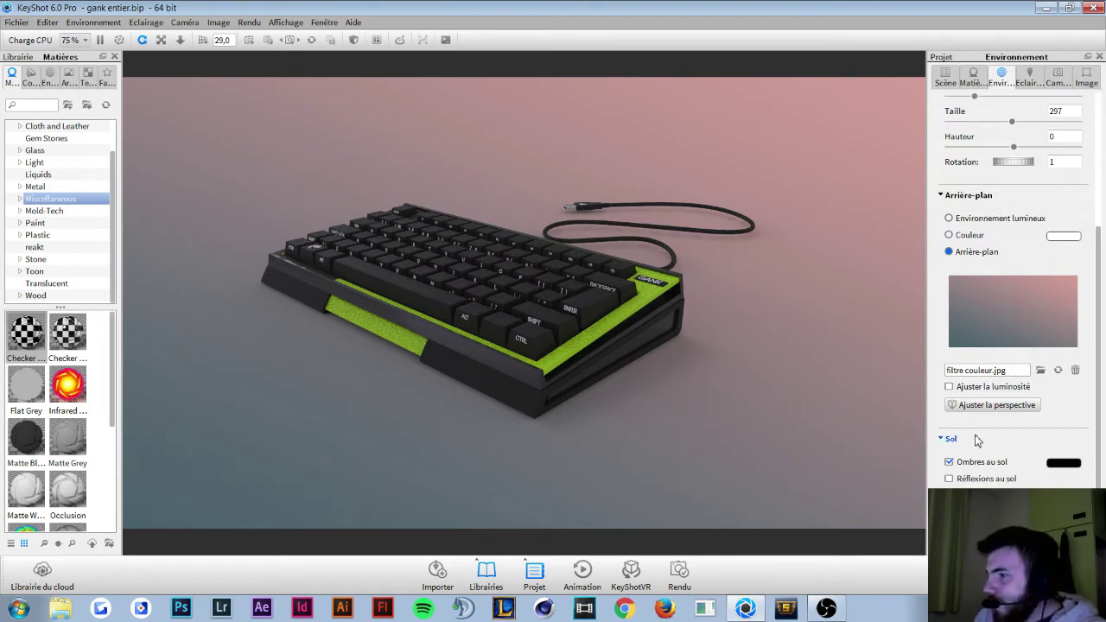
# Step: Leave the backdrop brightness adjustment off and enable Ombres au sol ground shadows
pyautogui.click(950, 387)
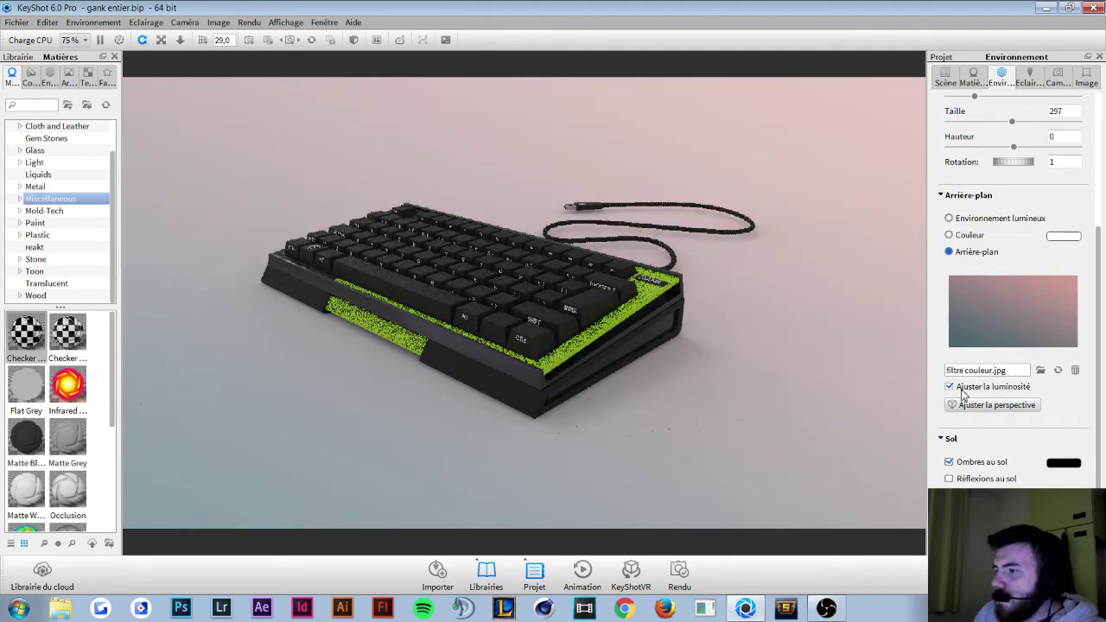
pyautogui.click(962, 390)
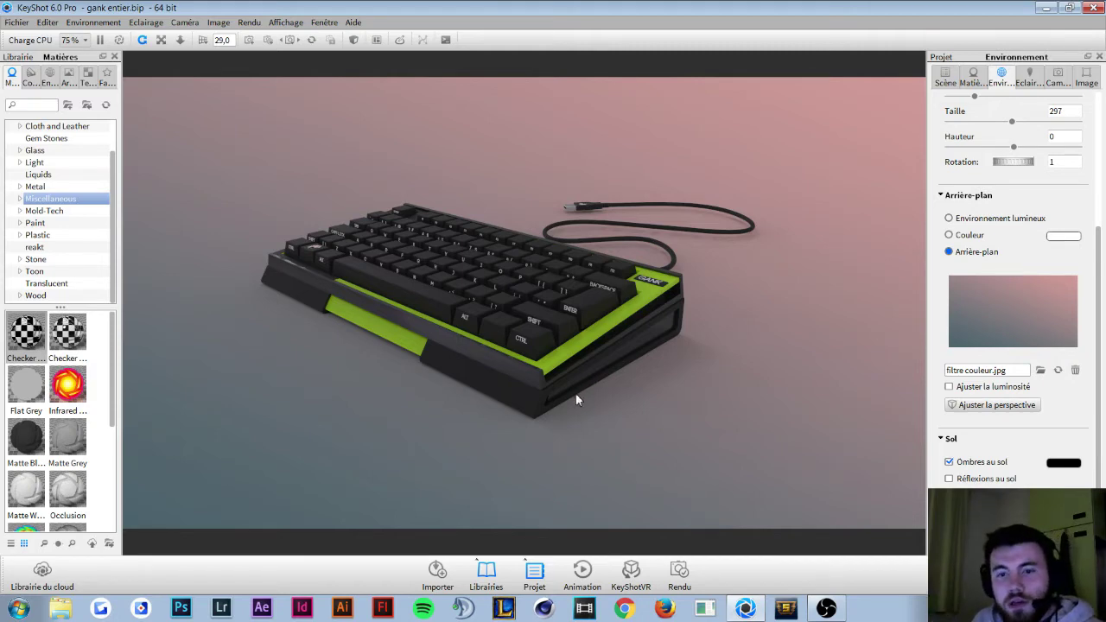
pyautogui.click(949, 463)
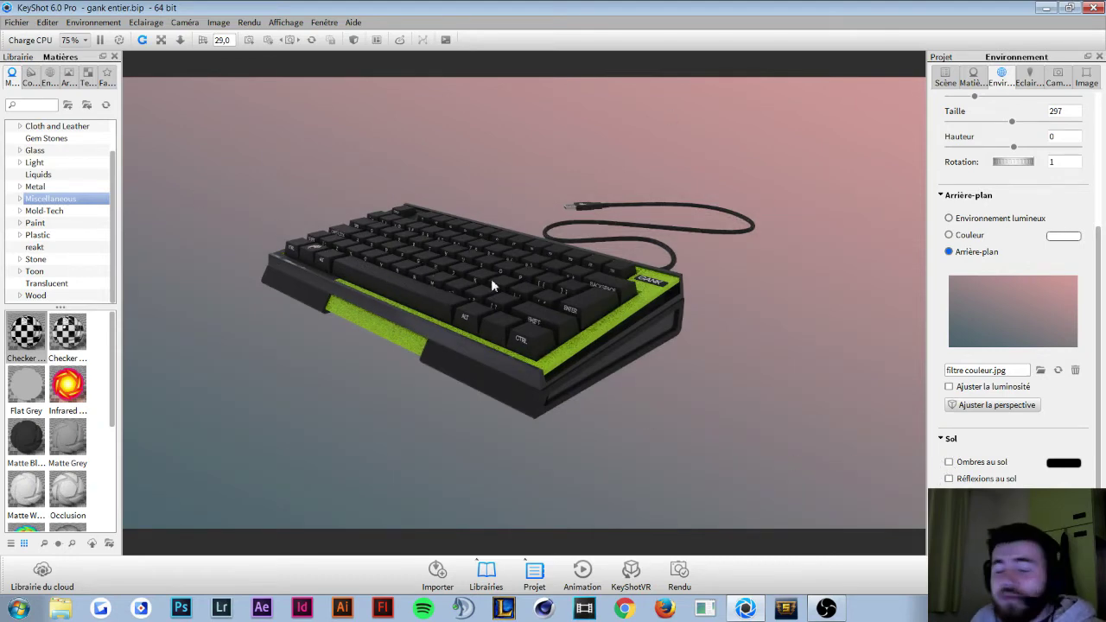
pyautogui.click(949, 479)
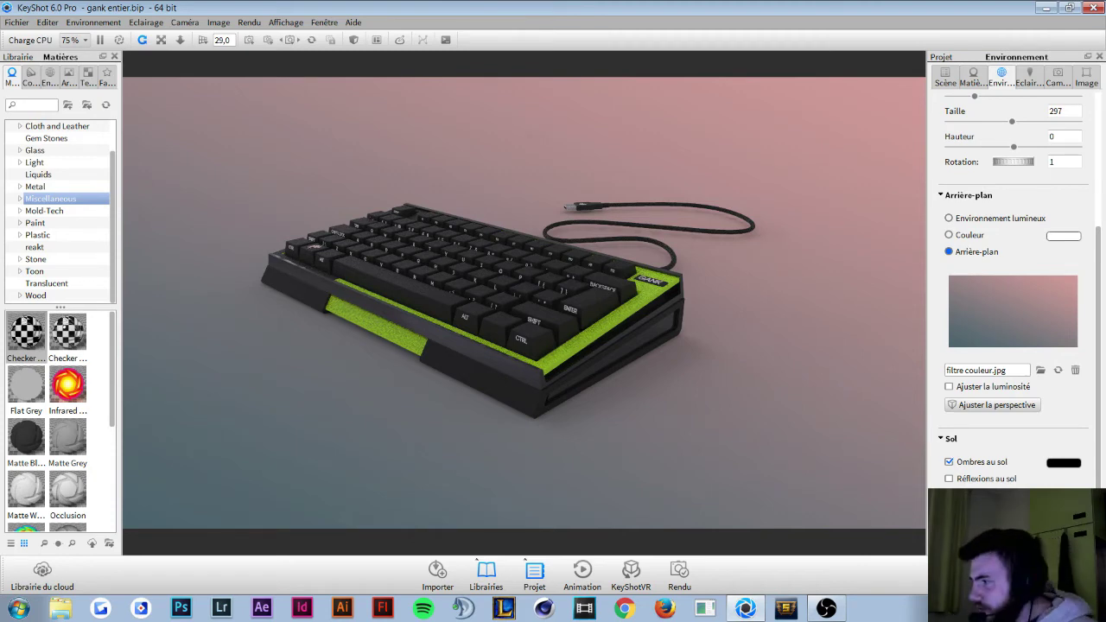
pyautogui.scroll(3, 1068, 250)
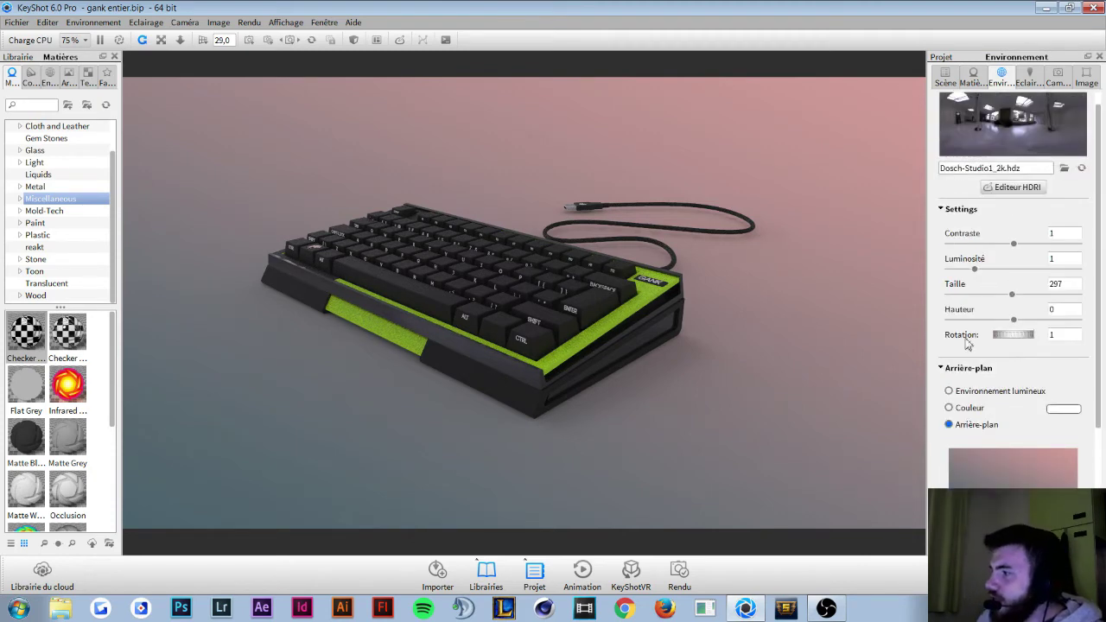
# Step: Show the HDRI studio as background and orbit to a low front-on view
pyautogui.click(975, 394)
pyautogui.scroll(-1, 994, 324)
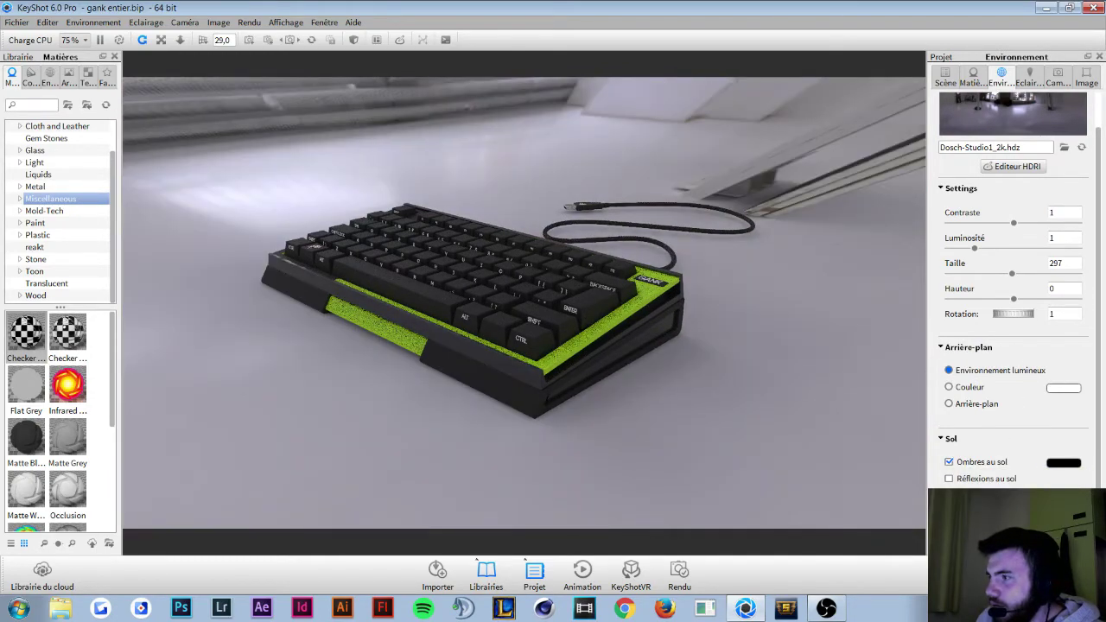
pyautogui.moveTo(556, 269)
pyautogui.mouseDown()
pyautogui.moveTo(722, 280)
pyautogui.moveTo(454, 258)
pyautogui.mouseUp()
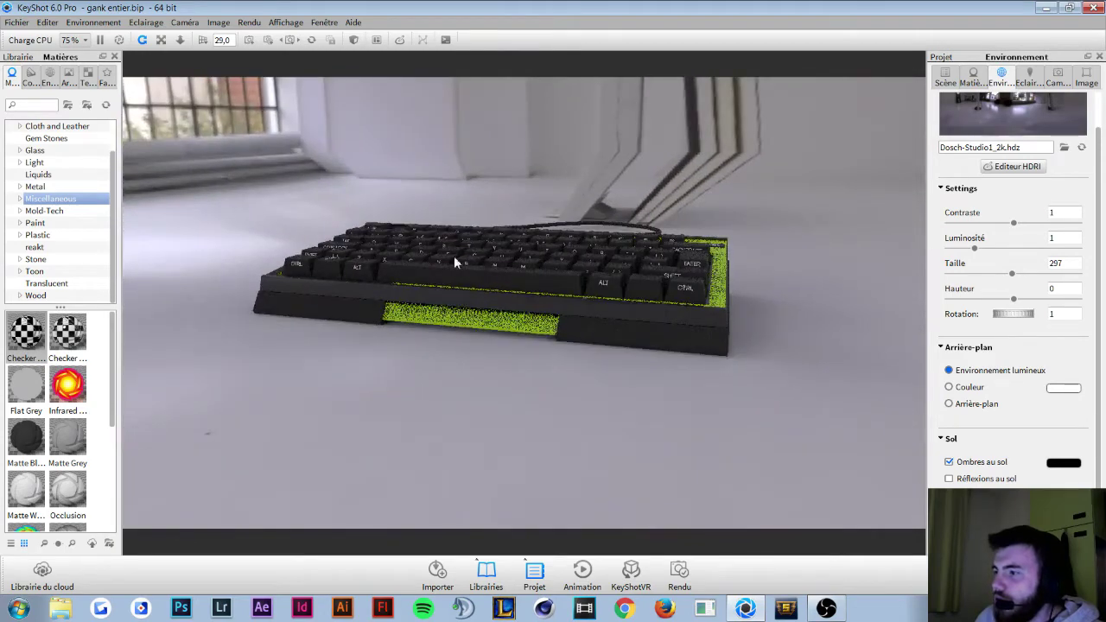
# Step: Reframe to a raised three-quarter view with the cable behind, then view the lighting presets
pyautogui.moveTo(481, 165)
pyautogui.mouseDown()
pyautogui.moveTo(431, 235)
pyautogui.moveTo(258, 233)
pyautogui.moveTo(475, 247)
pyautogui.mouseUp()
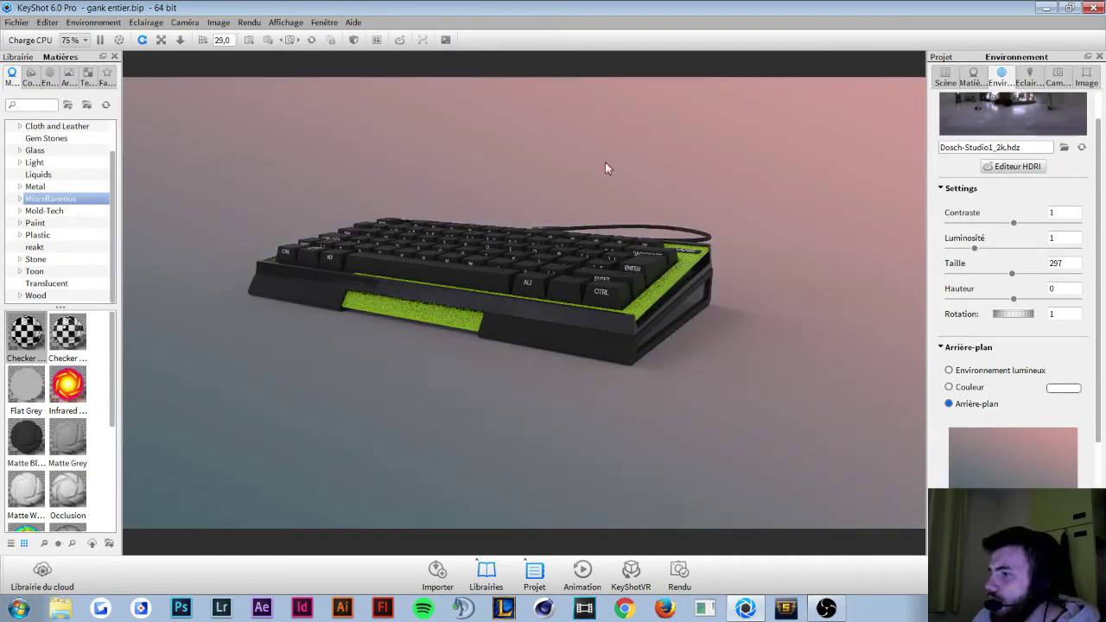
pyautogui.moveTo(605, 167); pyautogui.dragTo(836, 276)
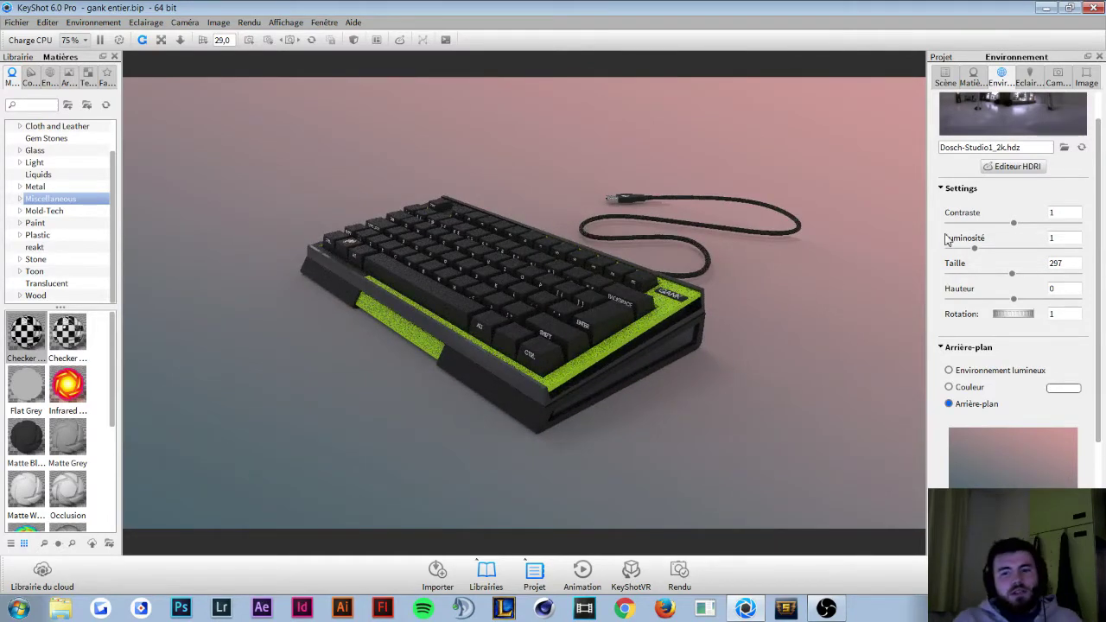
pyautogui.click(1027, 79)
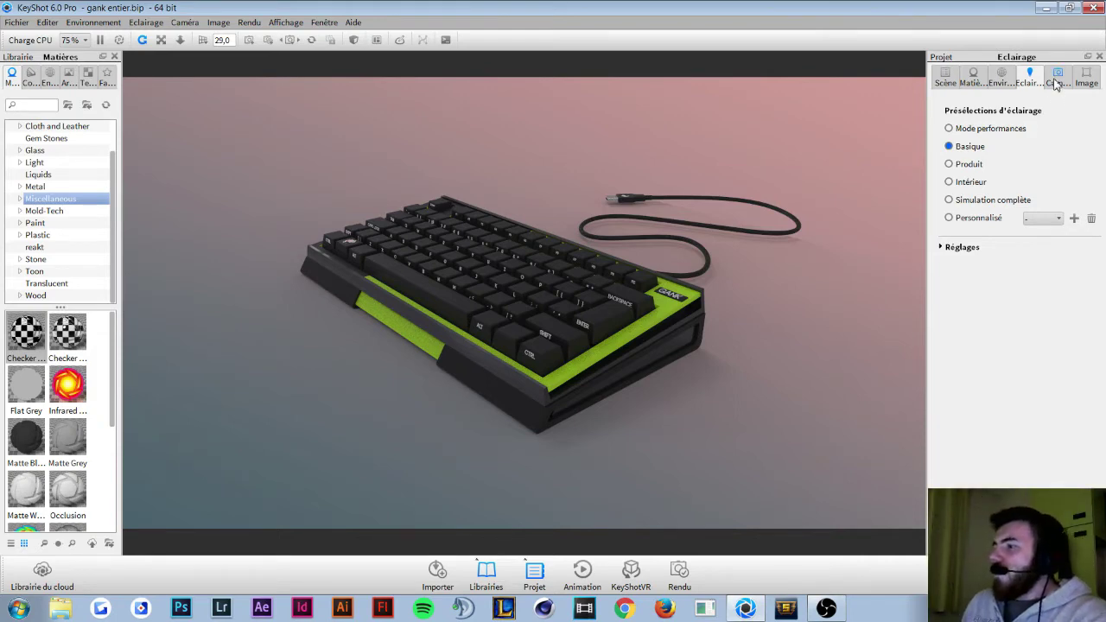
# Step: Orbit and zoom the camera closer, lowering its tilt over the keyboard
pyautogui.click(1056, 82)
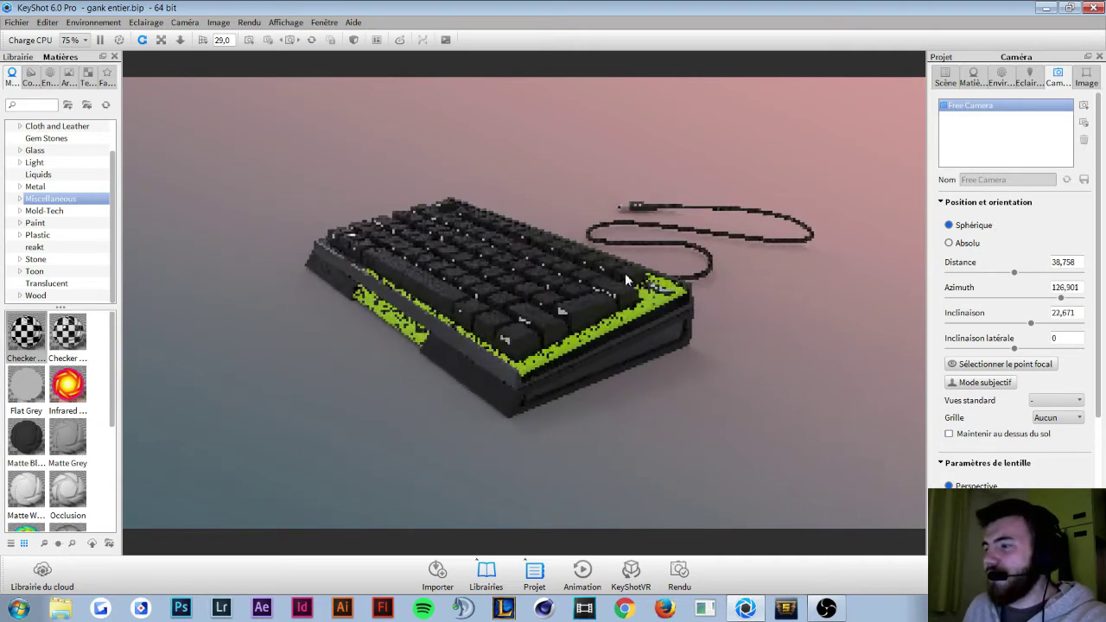
pyautogui.moveTo(653, 285); pyautogui.dragTo(487, 297)
pyautogui.scroll(3, 506, 284)
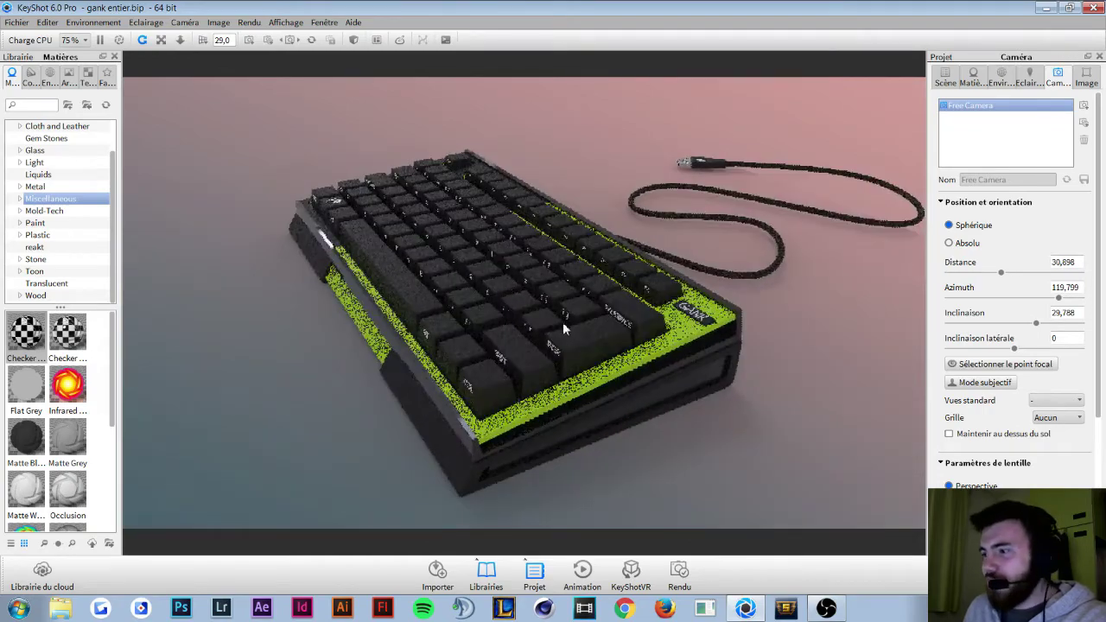
pyautogui.moveTo(562, 321)
pyautogui.mouseDown()
pyautogui.moveTo(547, 321)
pyautogui.moveTo(581, 332)
pyautogui.moveTo(689, 294)
pyautogui.moveTo(613, 293)
pyautogui.mouseUp()
pyautogui.scroll(2, 581, 332)
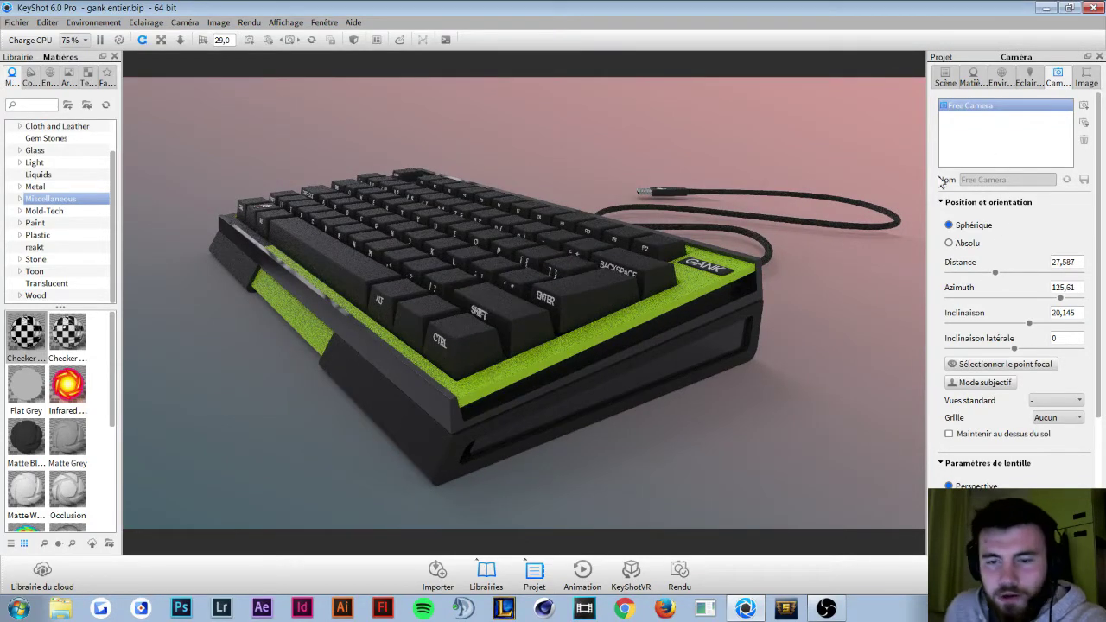
# Step: Try X/Y/Z camera coordinates, nudge the X position, and return to distance/angle values
pyautogui.click(958, 246)
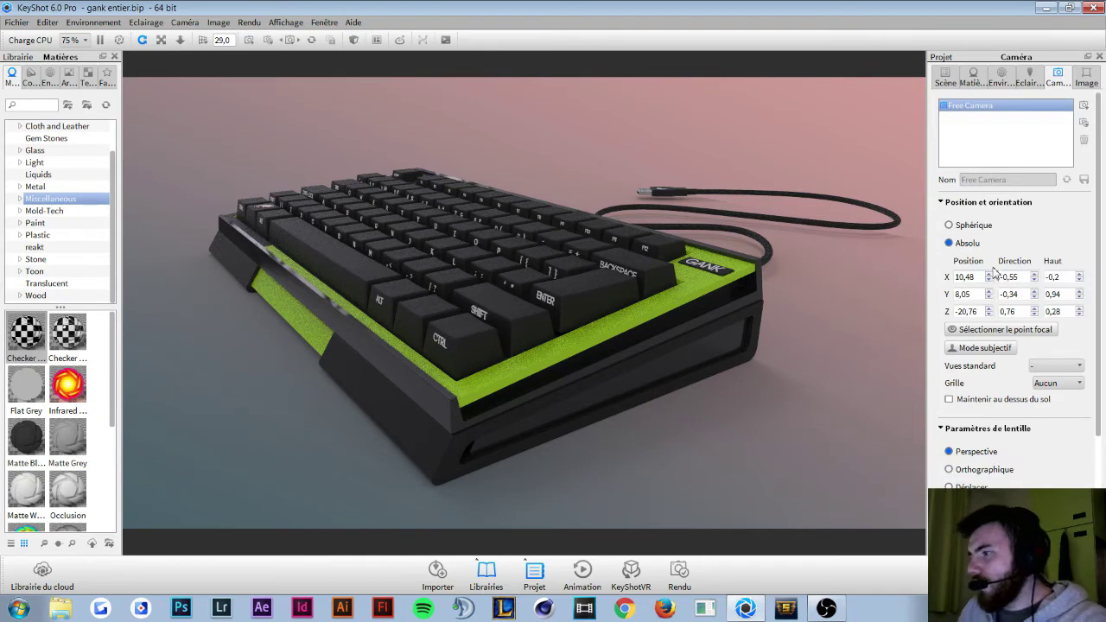
pyautogui.click(975, 227)
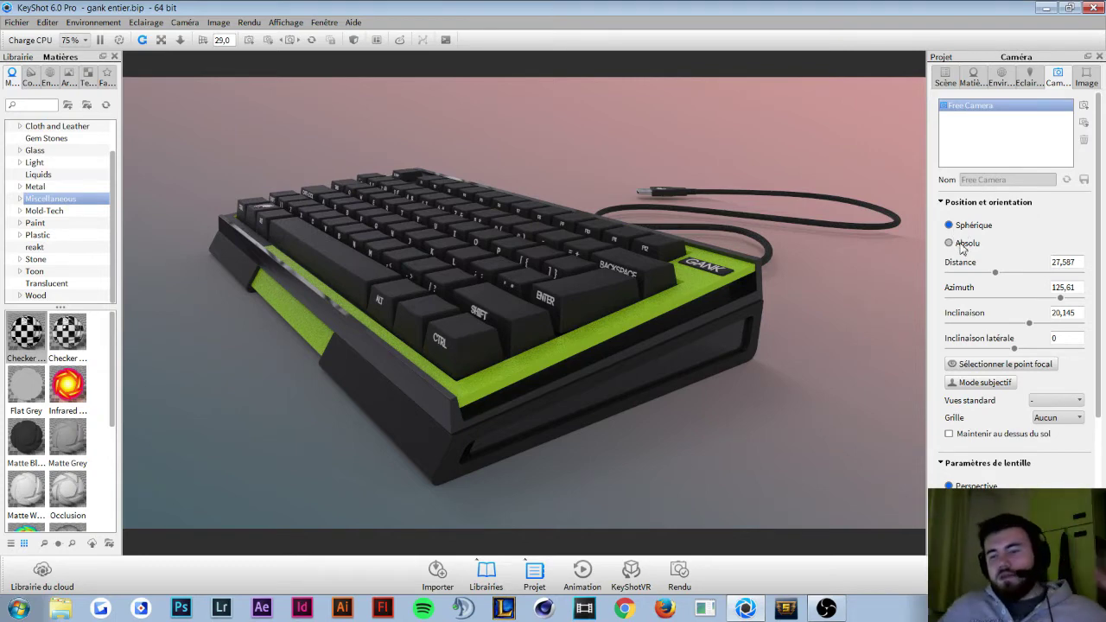
pyautogui.click(965, 245)
pyautogui.click(990, 277)
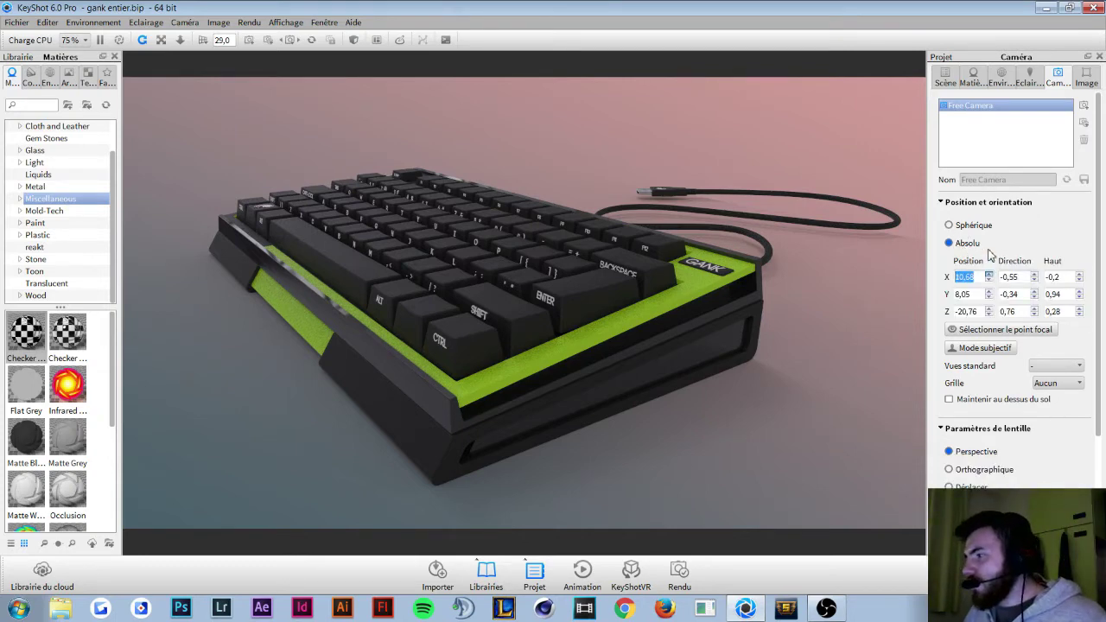
pyautogui.press('Up')
pyautogui.press('Up')
pyautogui.press('Up')
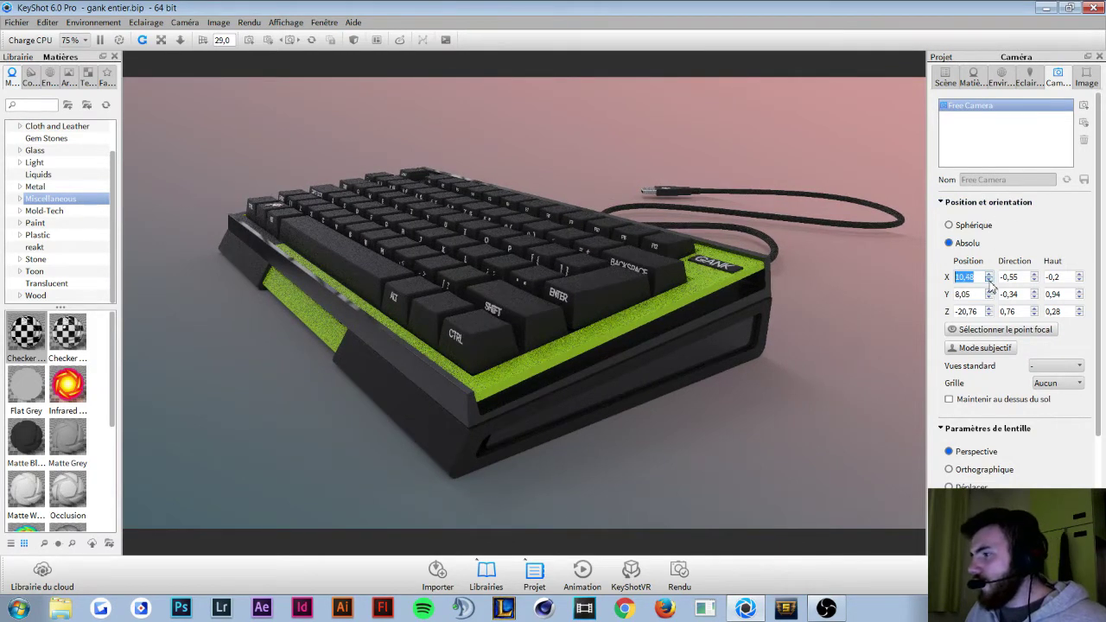
pyautogui.click(949, 224)
# Step: Set camera distance 26,132 and azimuth 126,72 at inclination 21,6
pyautogui.moveTo(636, 327); pyautogui.dragTo(584, 327)
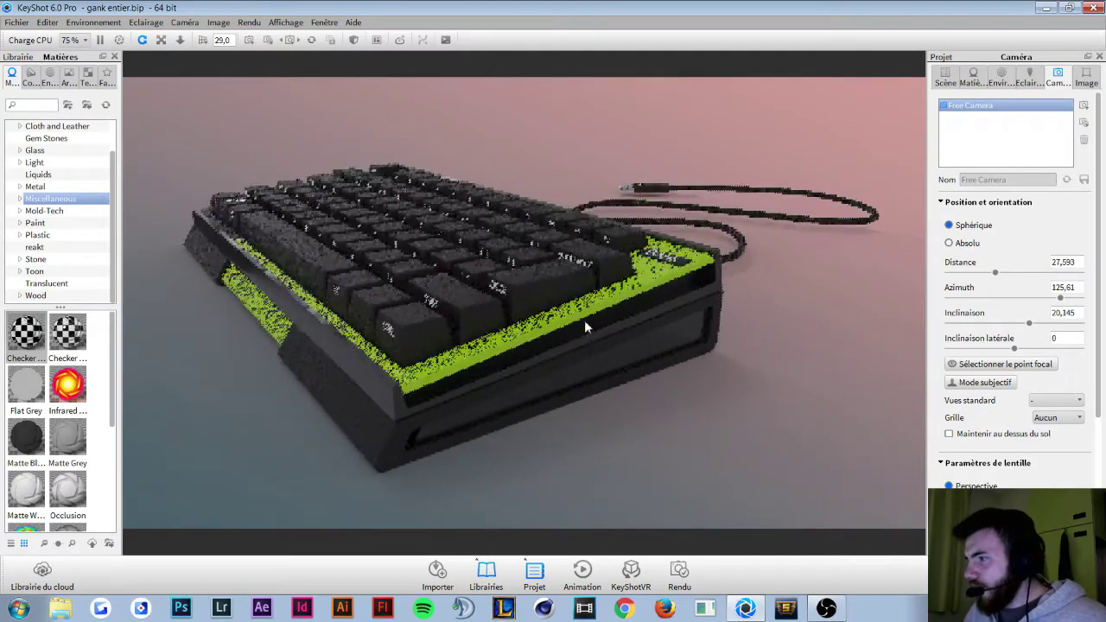
pyautogui.moveTo(996, 273)
pyautogui.mouseDown()
pyautogui.moveTo(1037, 272)
pyautogui.moveTo(989, 273)
pyautogui.mouseUp()
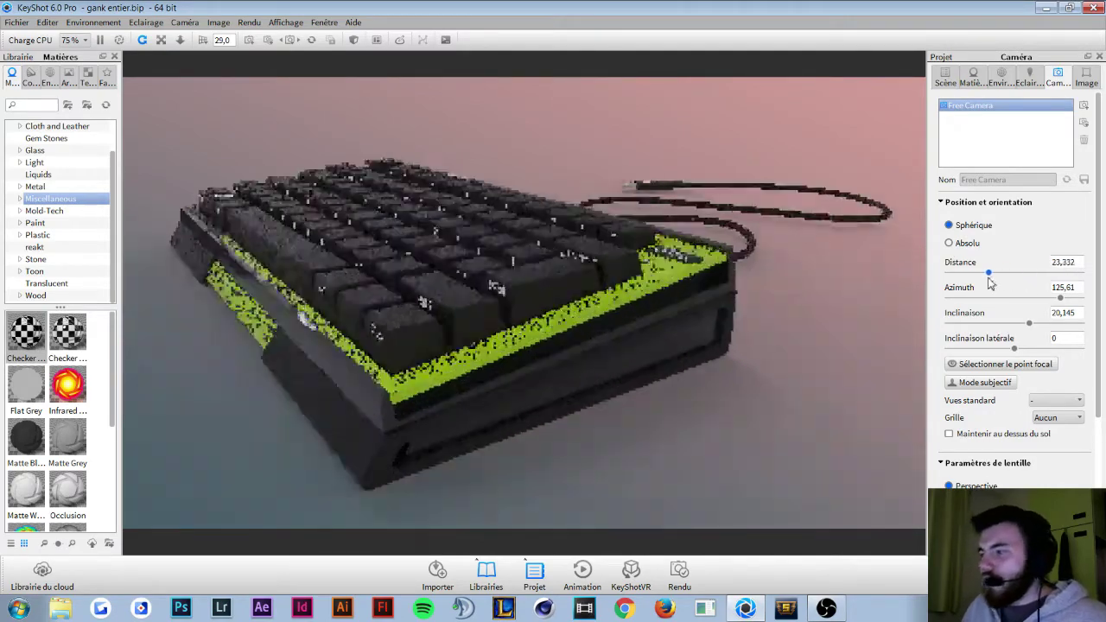
pyautogui.scroll(5, 584, 269)
pyautogui.scroll(-6, 584, 269)
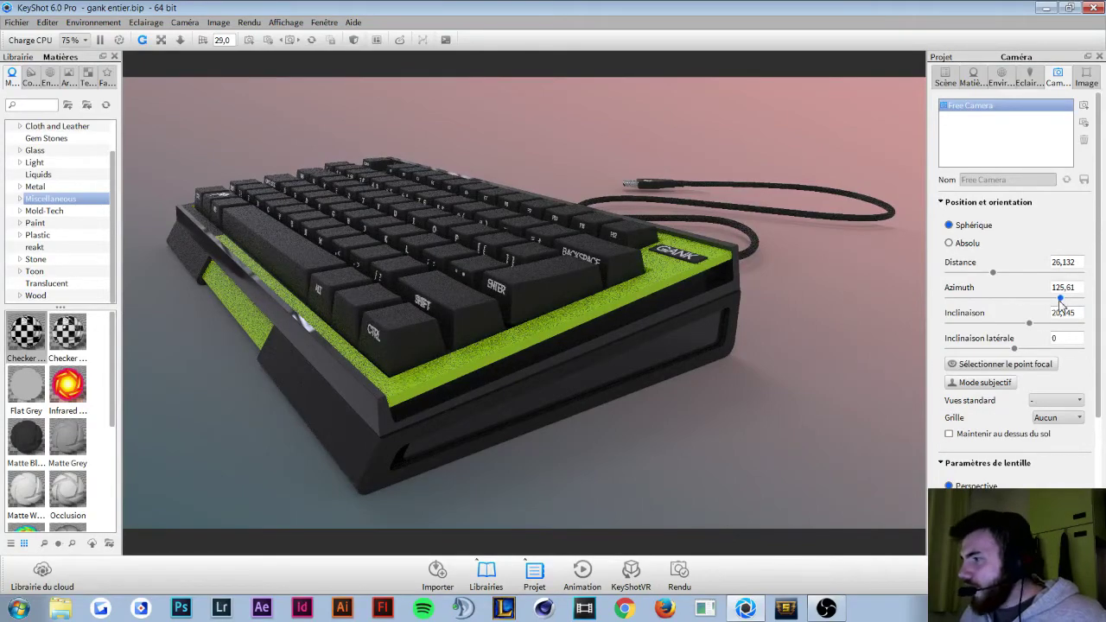
pyautogui.moveTo(1061, 298)
pyautogui.mouseDown()
pyautogui.moveTo(1041, 328)
pyautogui.moveTo(1031, 323)
pyautogui.mouseUp()
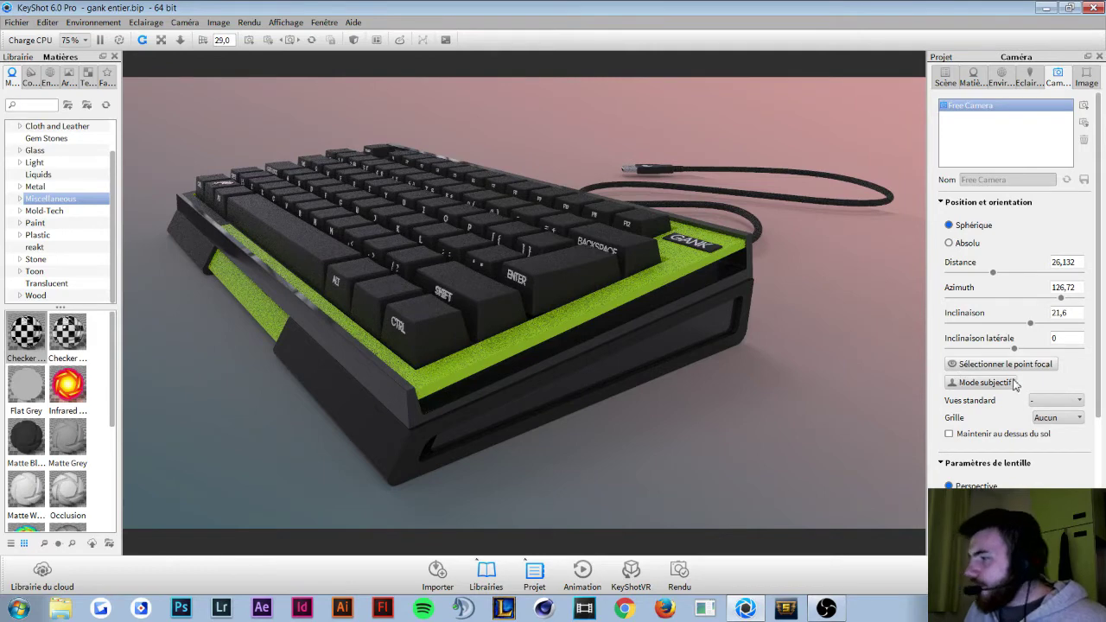
# Step: Cycle through the standard side, front and top camera views
pyautogui.click(1033, 401)
pyautogui.click(1044, 421)
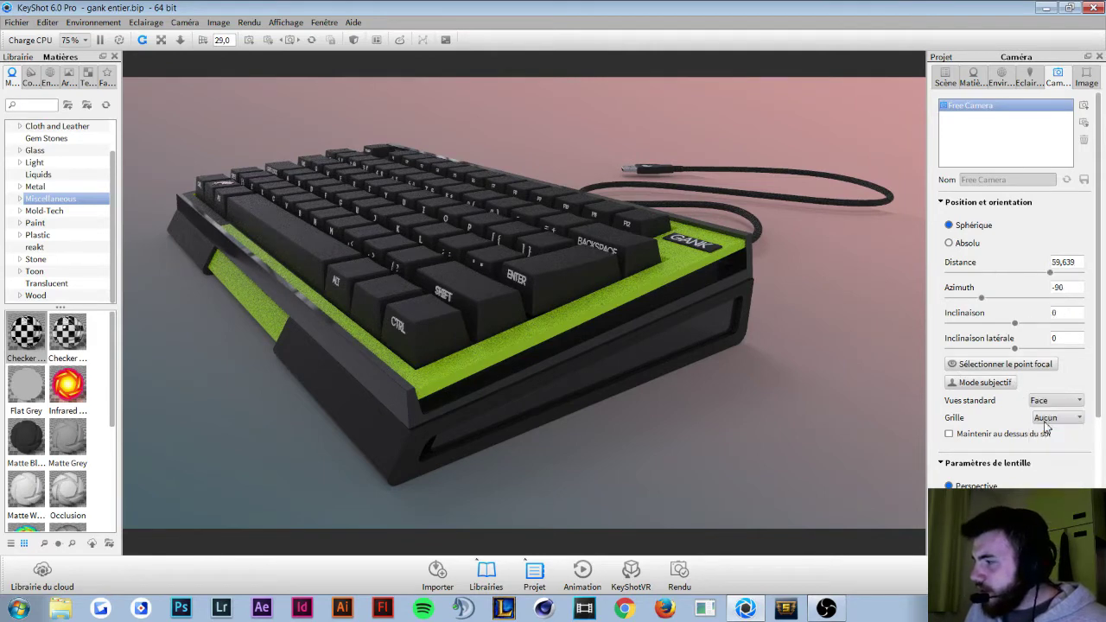
pyautogui.click(1044, 401)
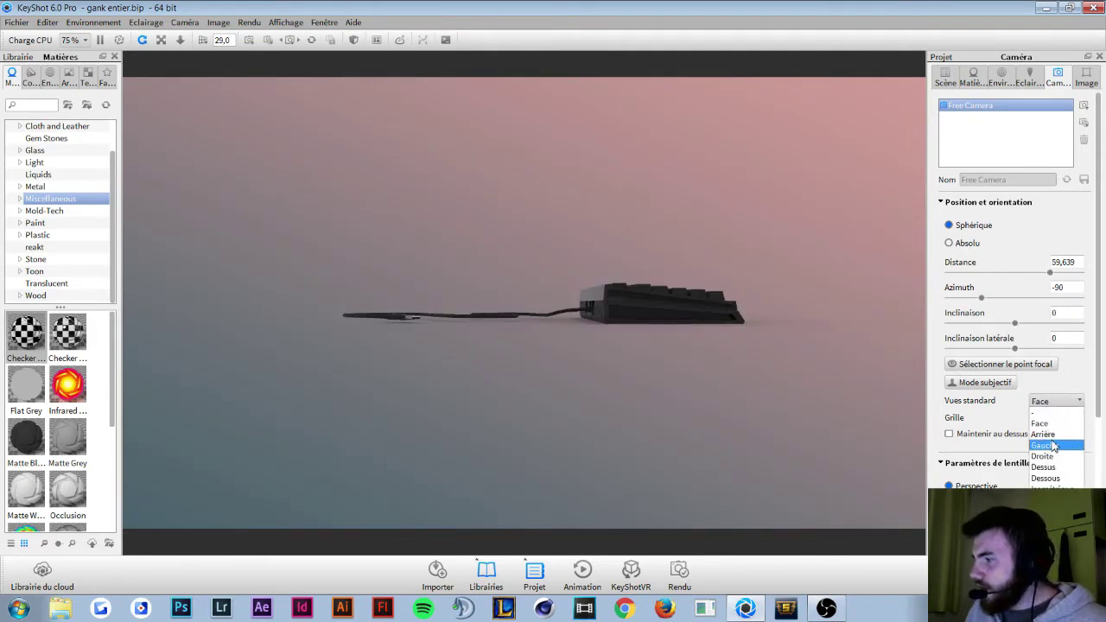
pyautogui.click(1054, 443)
pyautogui.click(1053, 401)
pyautogui.click(1054, 467)
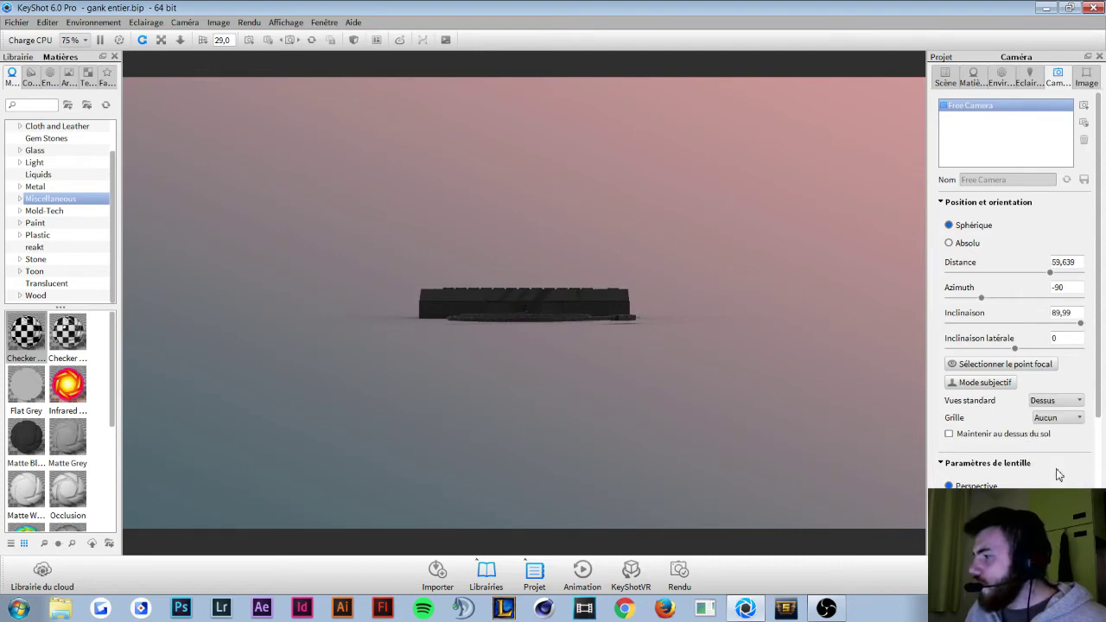
# Step: Orbit to a raised front view: distance 42,45, azimuth 174,706, inclination 36,266
pyautogui.moveTo(731, 316)
pyautogui.mouseDown()
pyautogui.moveTo(631, 297)
pyautogui.moveTo(387, 195)
pyautogui.moveTo(420, 264)
pyautogui.mouseUp()
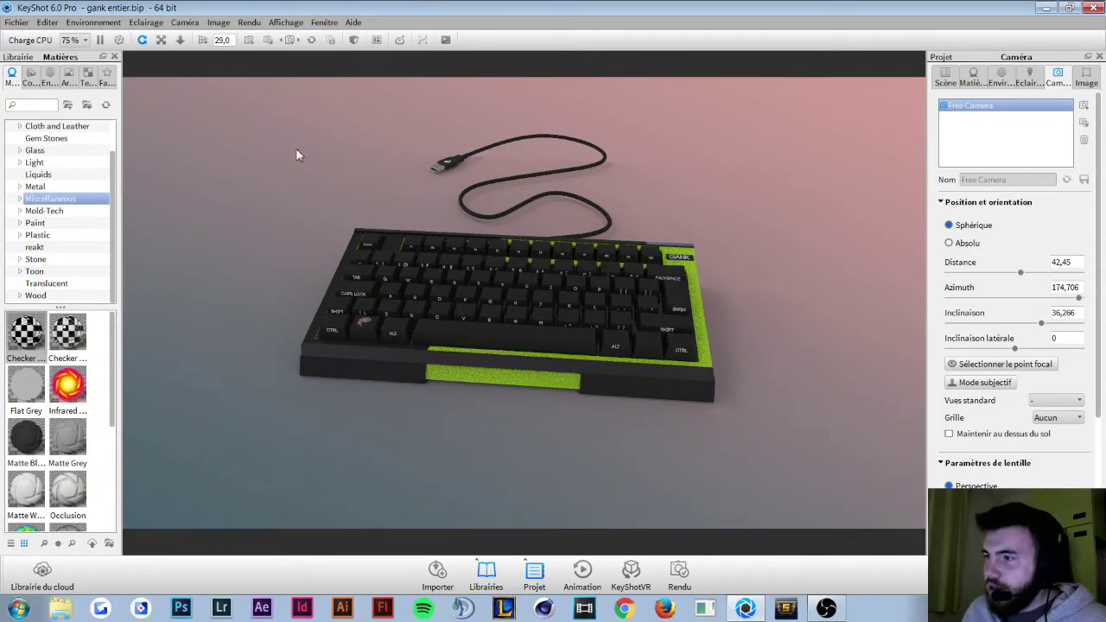
pyautogui.click(1002, 76)
pyautogui.scroll(-4, 966, 149)
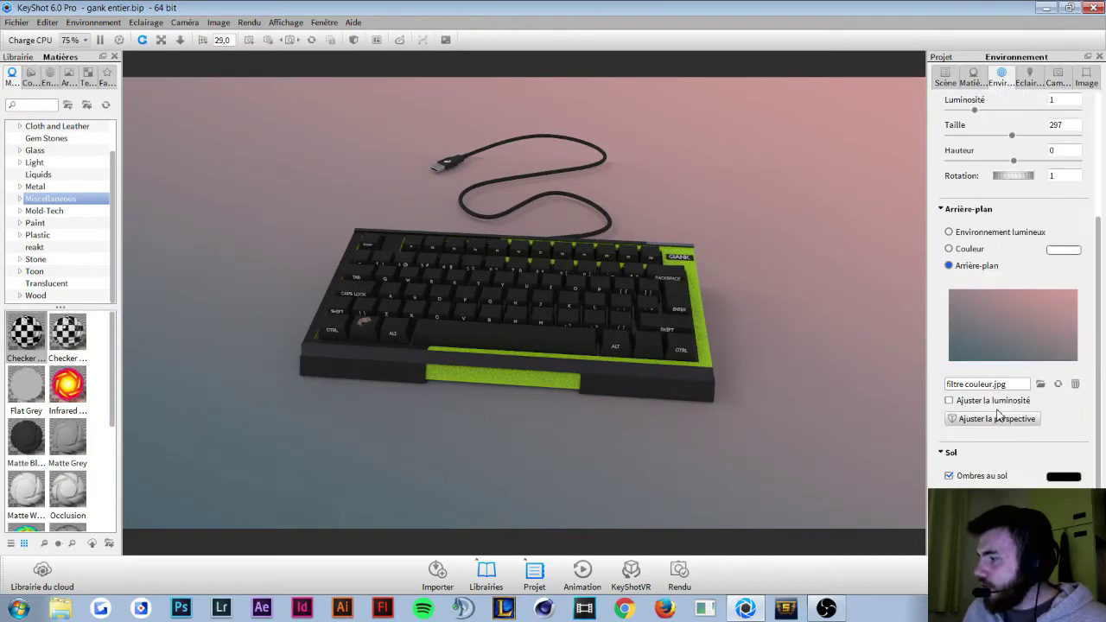
pyautogui.scroll(-1, 967, 149)
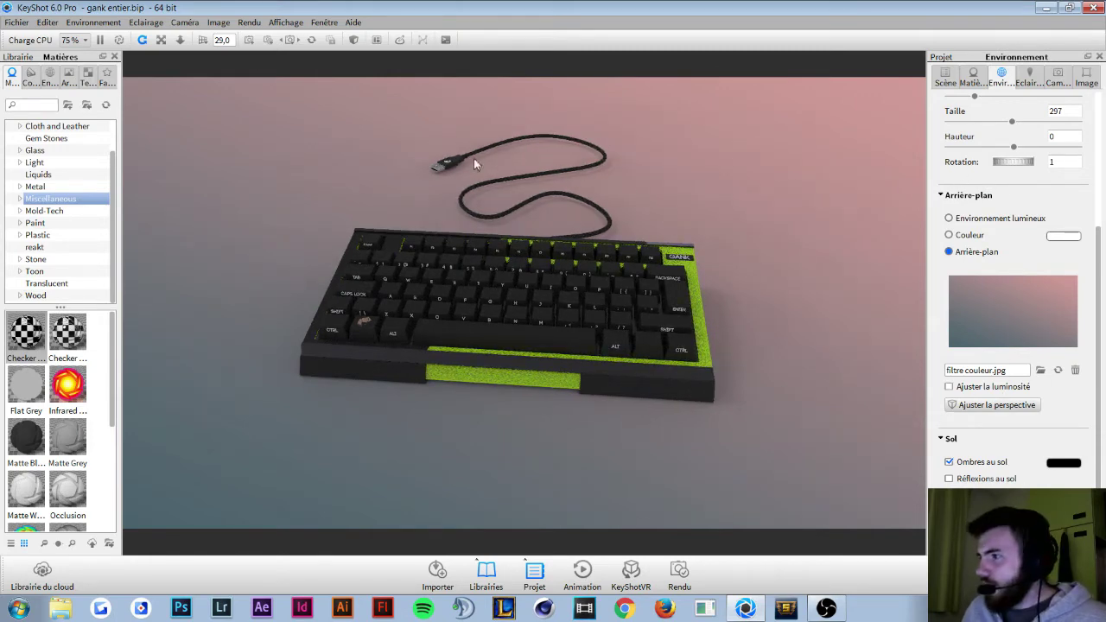
pyautogui.moveTo(782, 326); pyautogui.dragTo(724, 326)
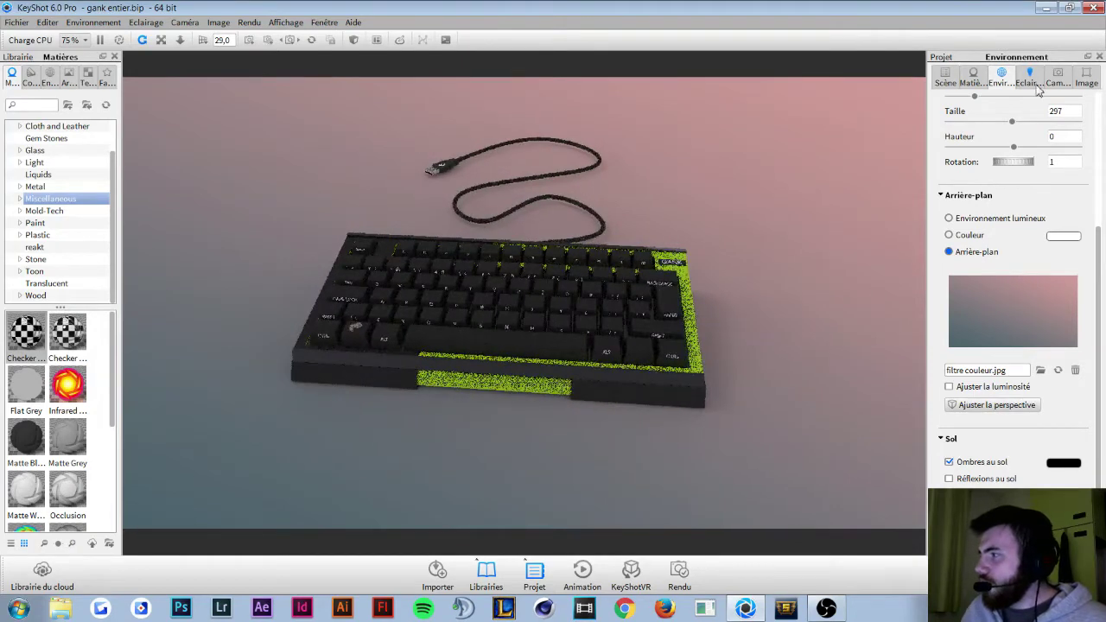
pyautogui.click(1057, 78)
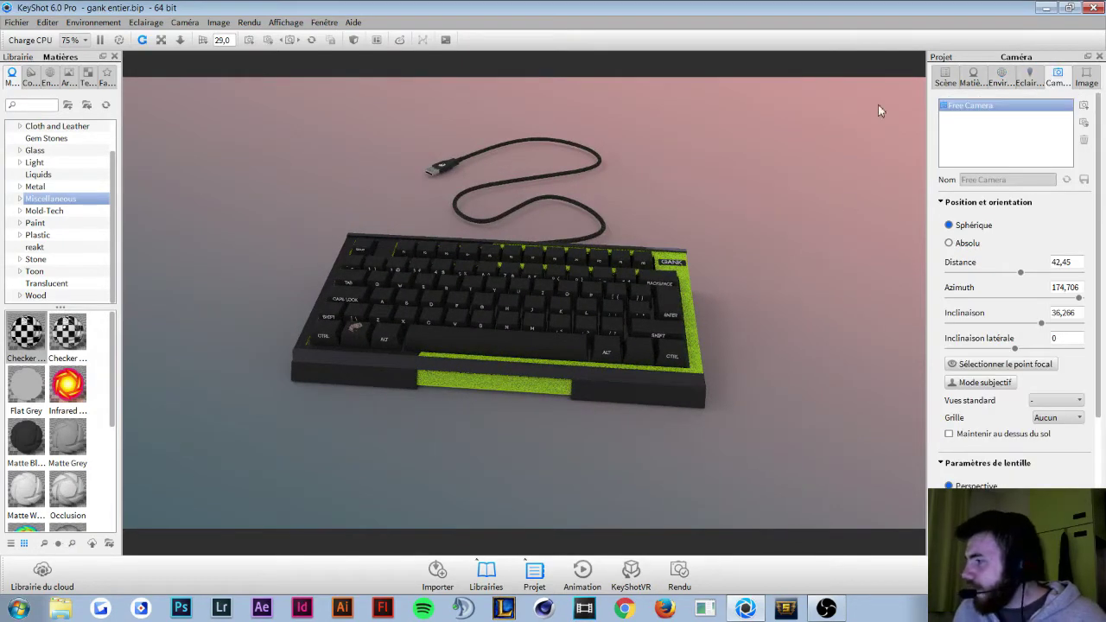
# Step: Try the halves, thirds and quarters grid overlays, settling on rule of thirds
pyautogui.scroll(-1, 975, 400)
pyautogui.scroll(-1, 1002, 403)
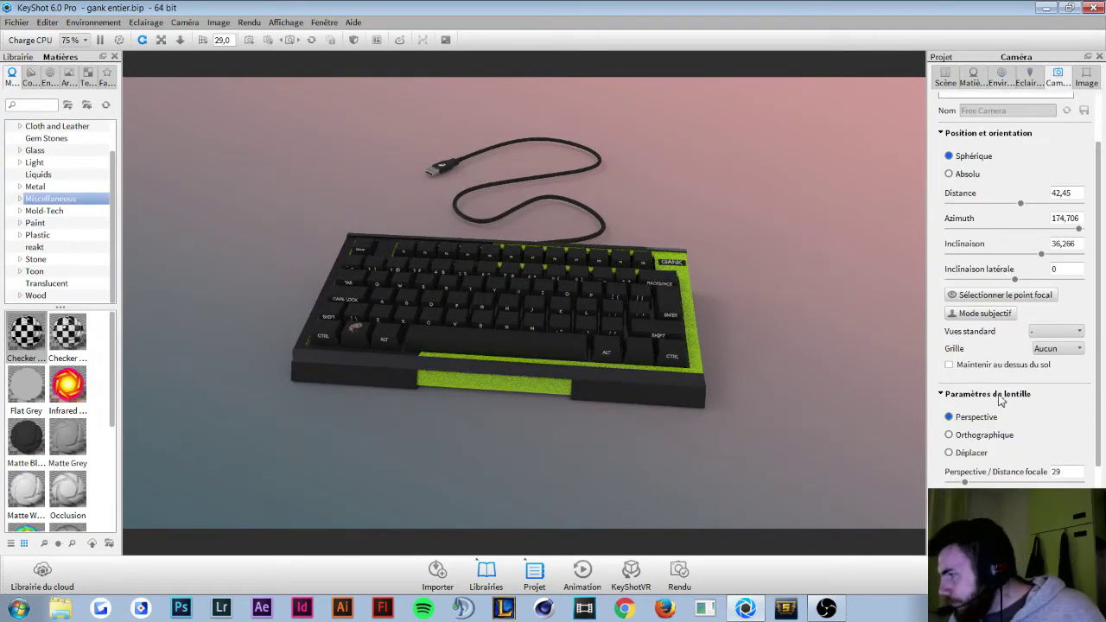
pyautogui.click(1058, 348)
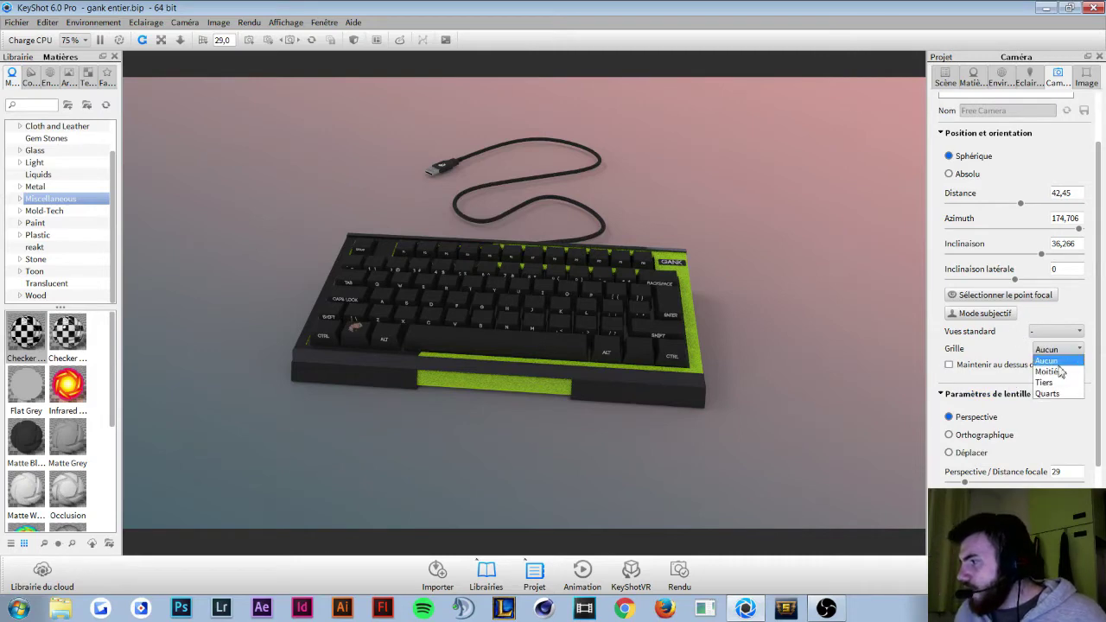
pyautogui.click(1062, 374)
pyautogui.click(1068, 354)
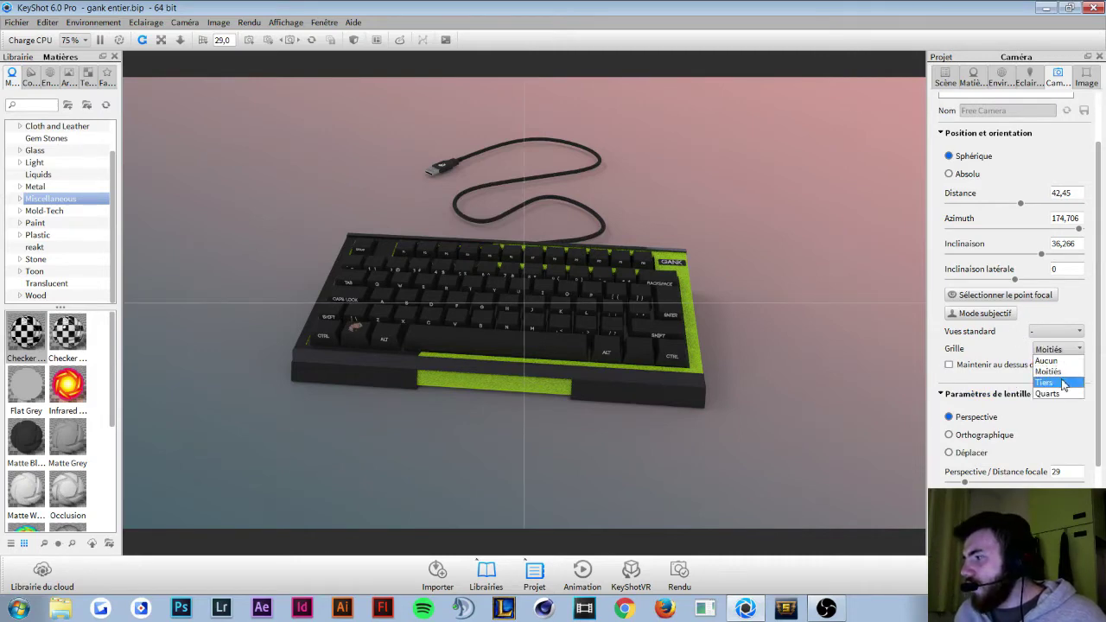
pyautogui.click(1063, 379)
pyautogui.click(1068, 350)
pyautogui.click(1064, 389)
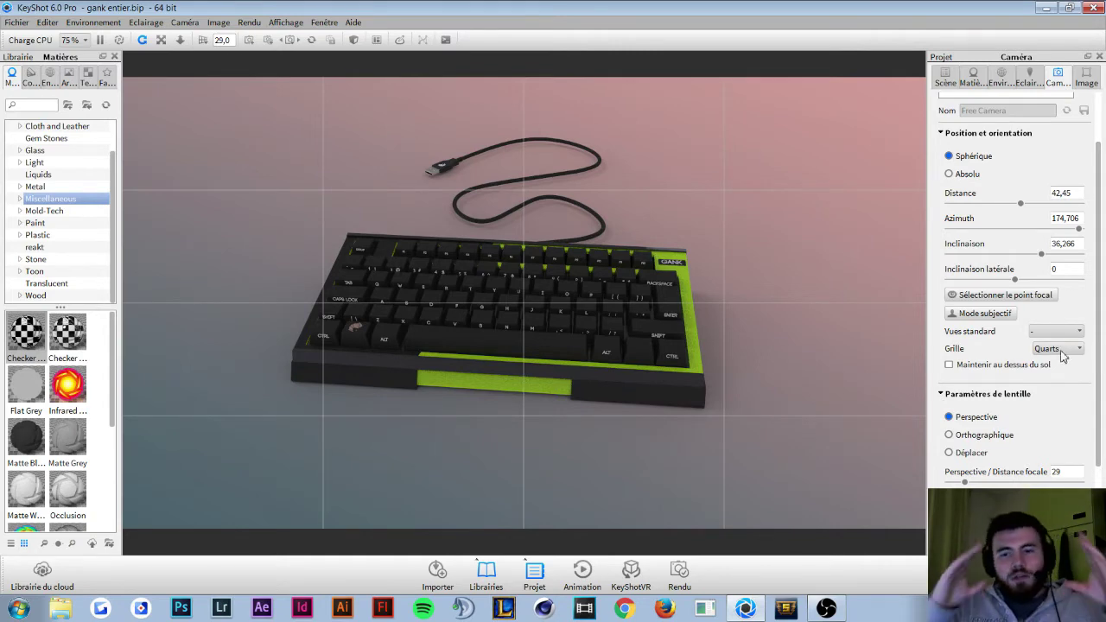
pyautogui.click(1058, 350)
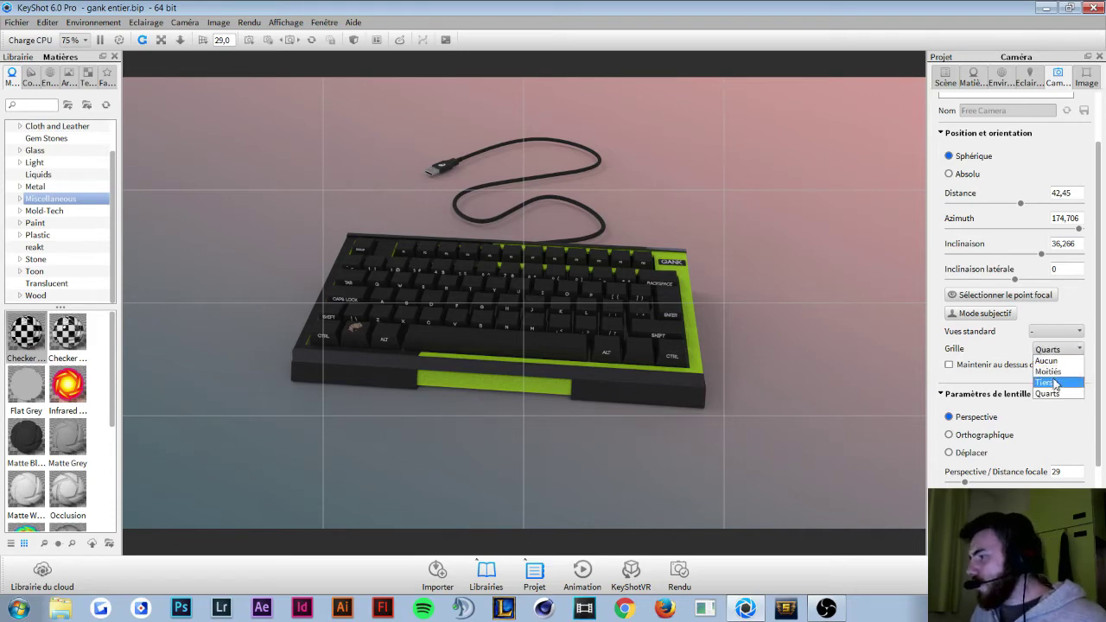
pyautogui.click(1056, 376)
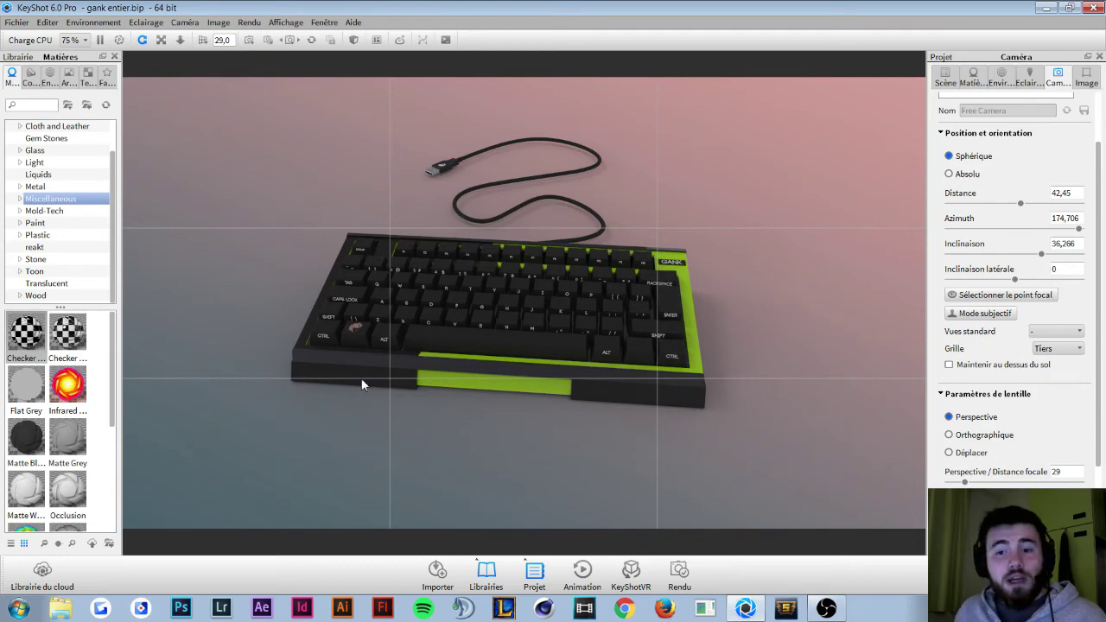
# Step: Orbit to azimuth 122,023, inclination 28,23 and set the grid to Aucun
pyautogui.moveTo(362, 384)
pyautogui.mouseDown()
pyautogui.moveTo(467, 329)
pyautogui.moveTo(413, 289)
pyautogui.moveTo(583, 295)
pyautogui.moveTo(729, 334)
pyautogui.moveTo(670, 339)
pyautogui.moveTo(501, 298)
pyautogui.moveTo(304, 223)
pyautogui.moveTo(259, 275)
pyautogui.moveTo(700, 311)
pyautogui.moveTo(752, 456)
pyautogui.moveTo(720, 297)
pyautogui.moveTo(730, 440)
pyautogui.moveTo(676, 314)
pyautogui.moveTo(686, 218)
pyautogui.moveTo(644, 229)
pyautogui.mouseUp()
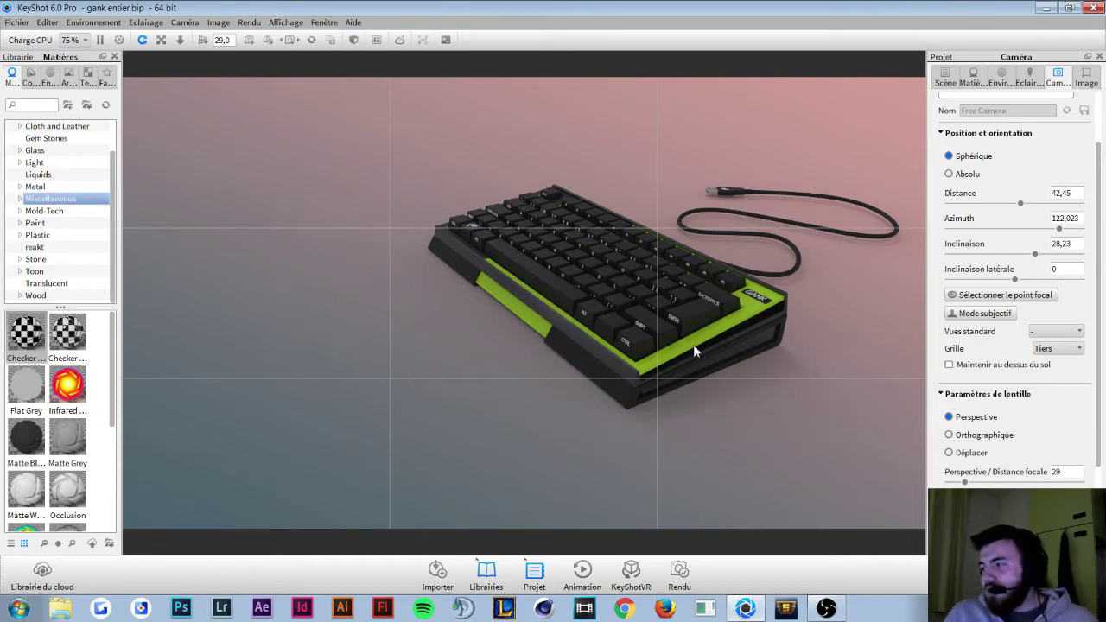
pyautogui.click(1069, 349)
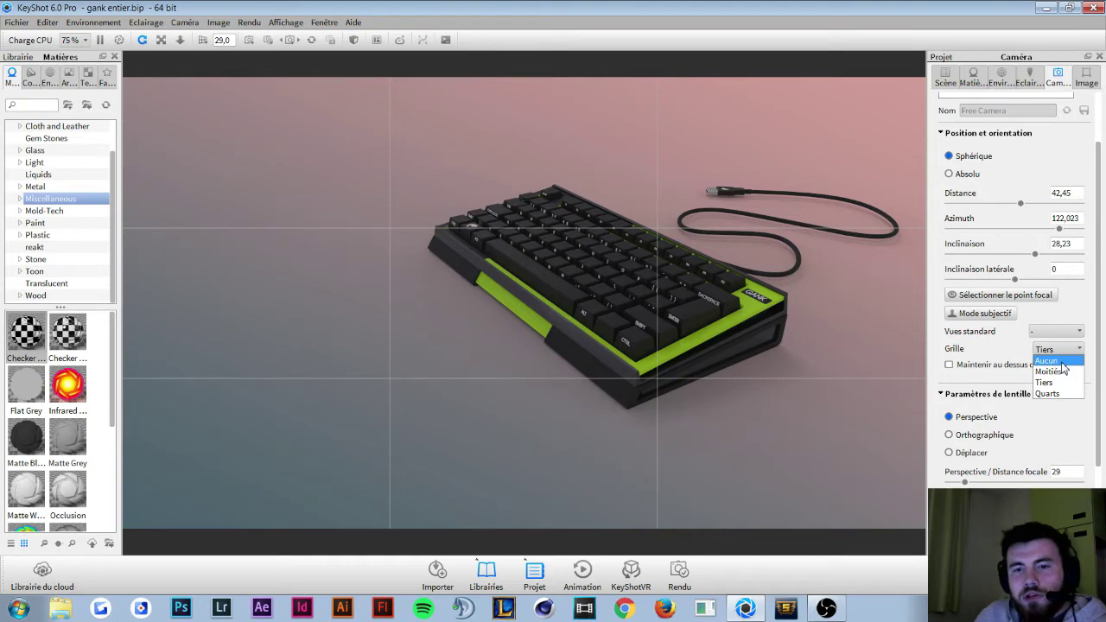
pyautogui.click(1048, 361)
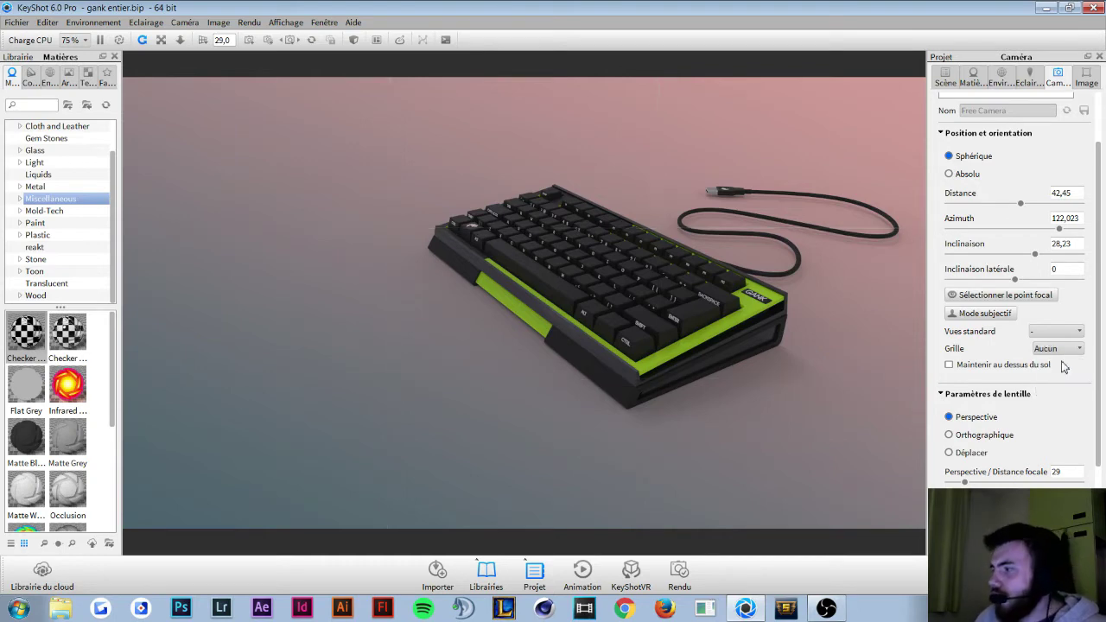
# Step: Orbit the keyboard slightly and compare Orthographique with Perspective projection
pyautogui.moveTo(739, 348); pyautogui.dragTo(702, 364)
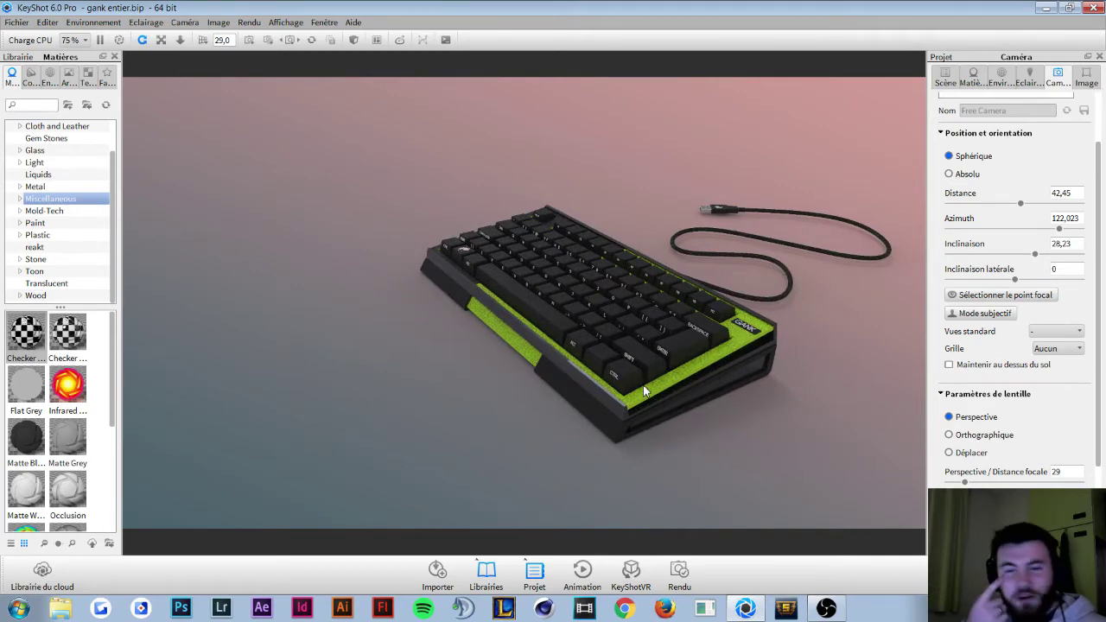
pyautogui.scroll(-1, 1020, 454)
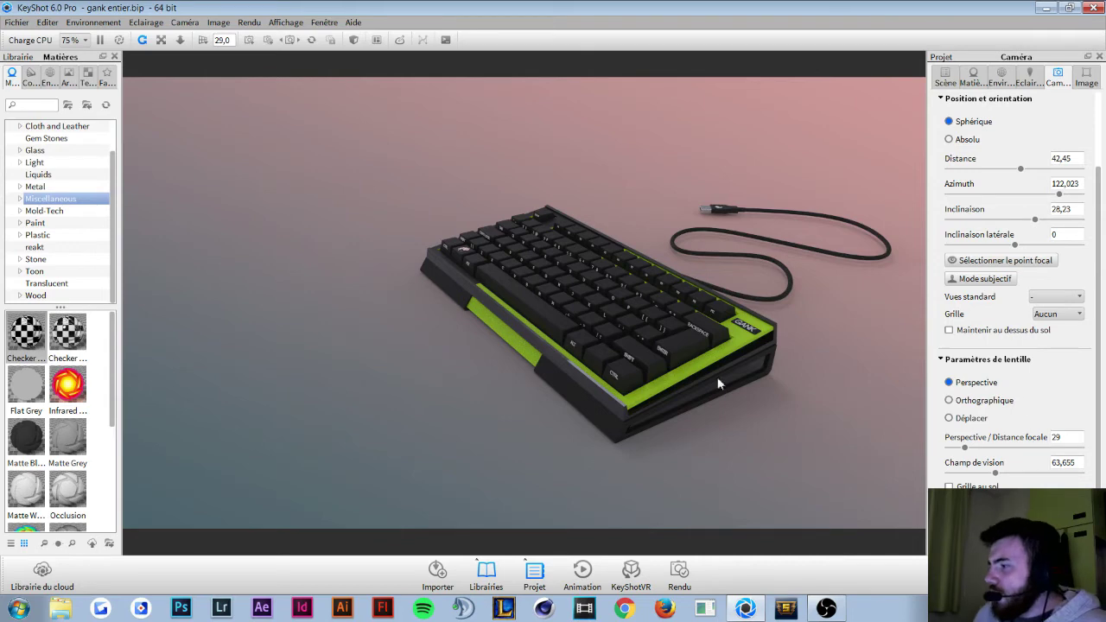
pyautogui.click(976, 402)
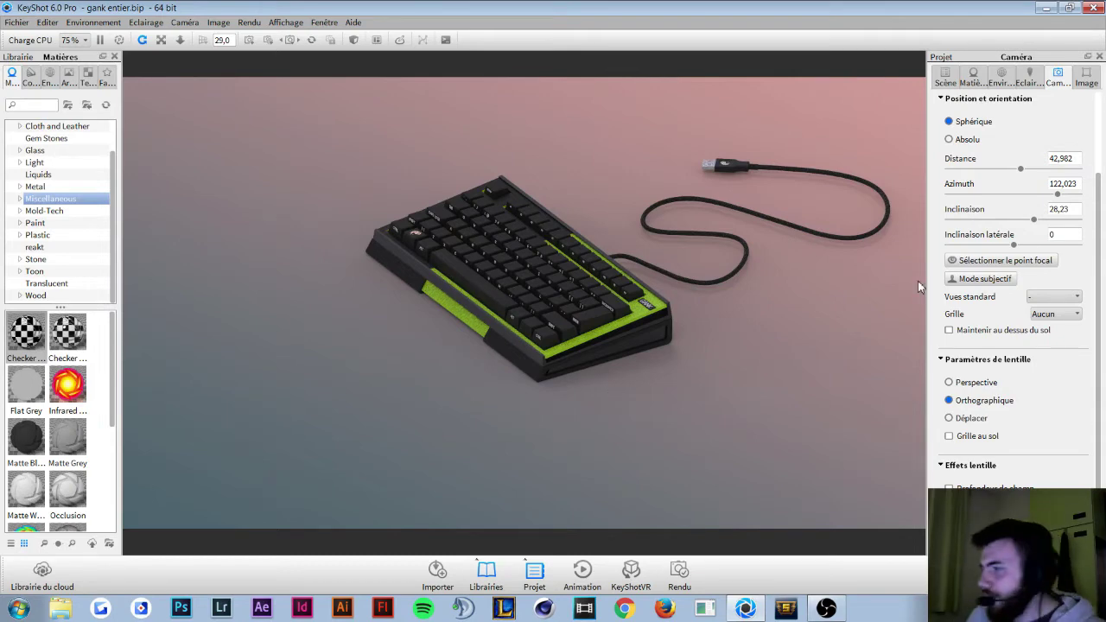
pyautogui.click(968, 384)
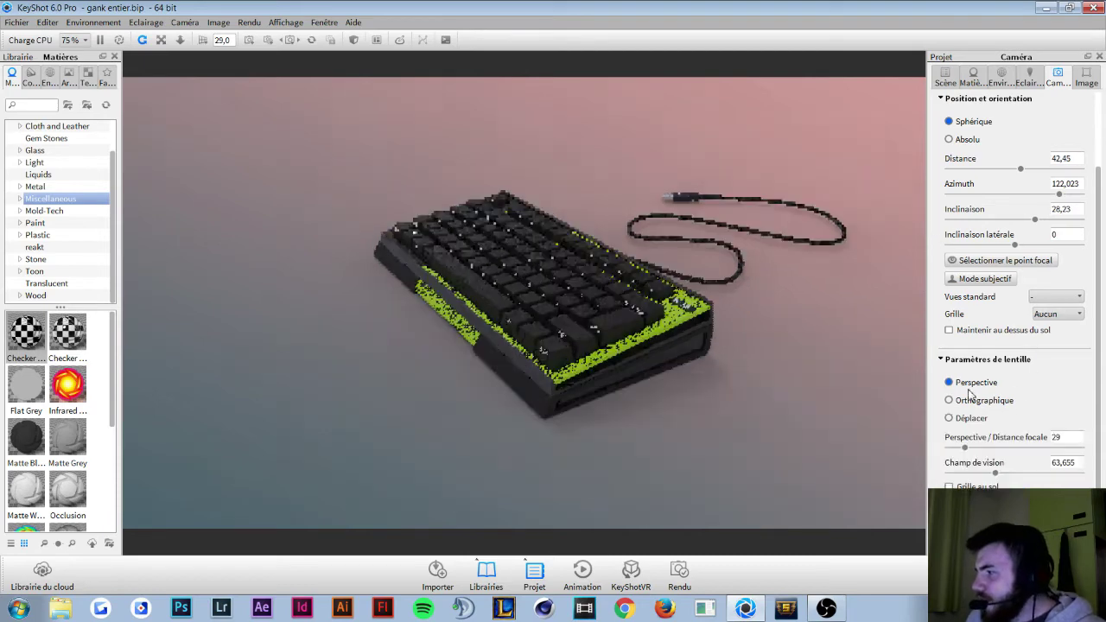
# Step: Jump to the Droite standard view and toggle between orthographic and perspective there
pyautogui.click(1063, 300)
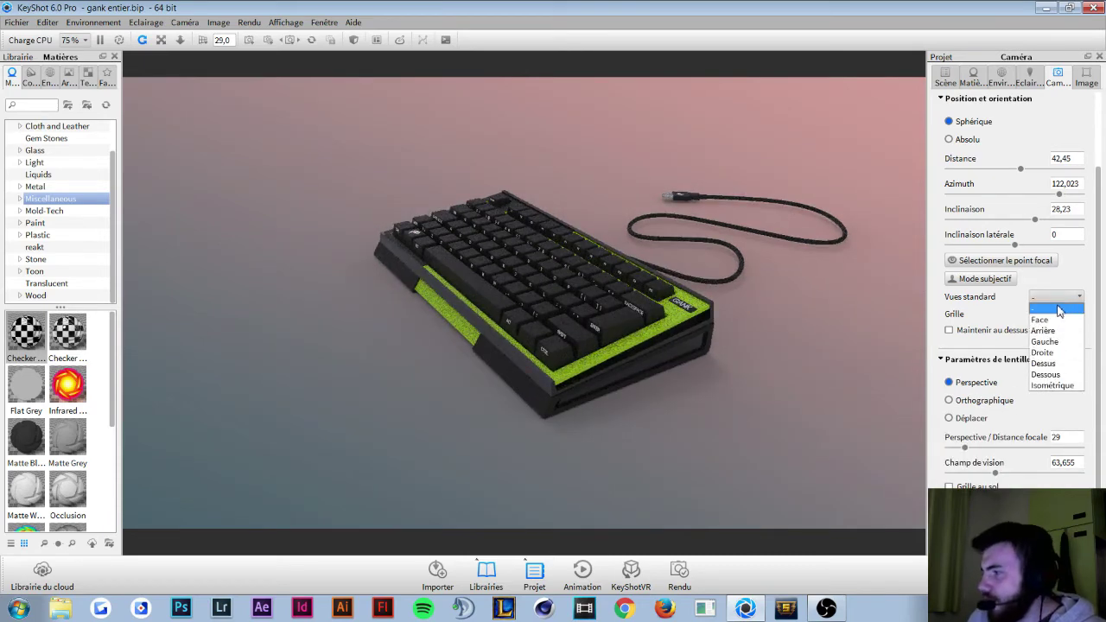
pyautogui.click(1061, 353)
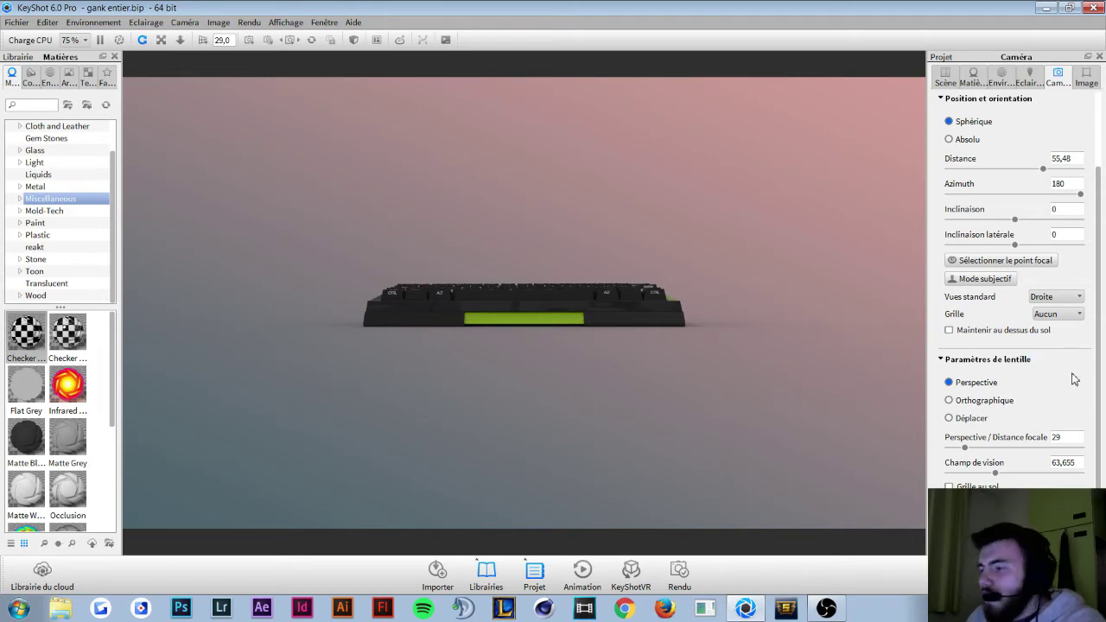
pyautogui.click(986, 403)
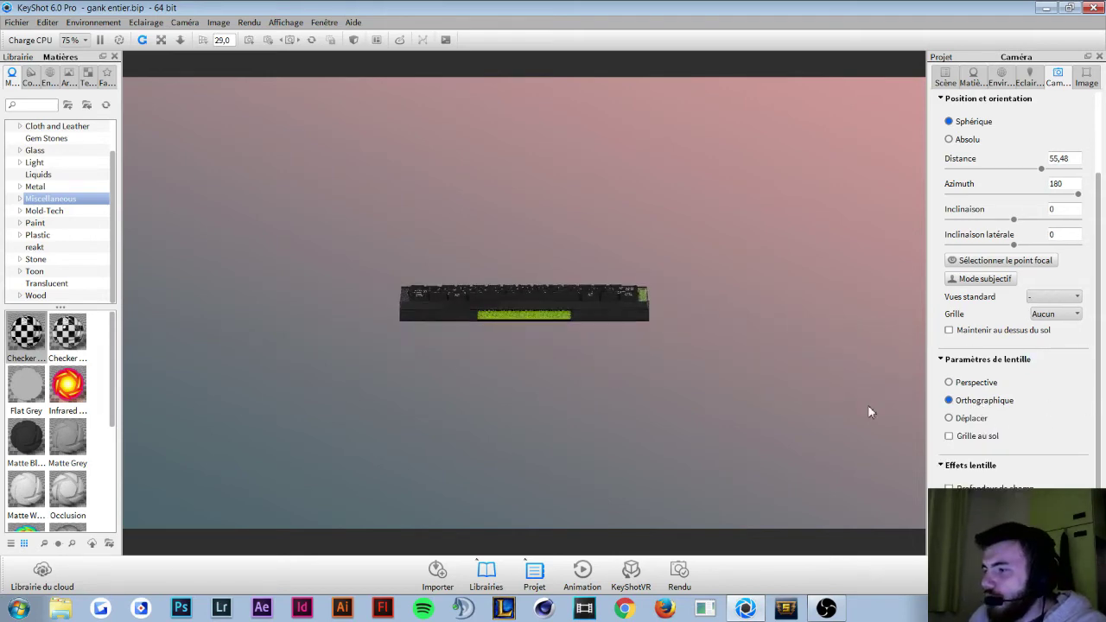
pyautogui.scroll(5, 500, 294)
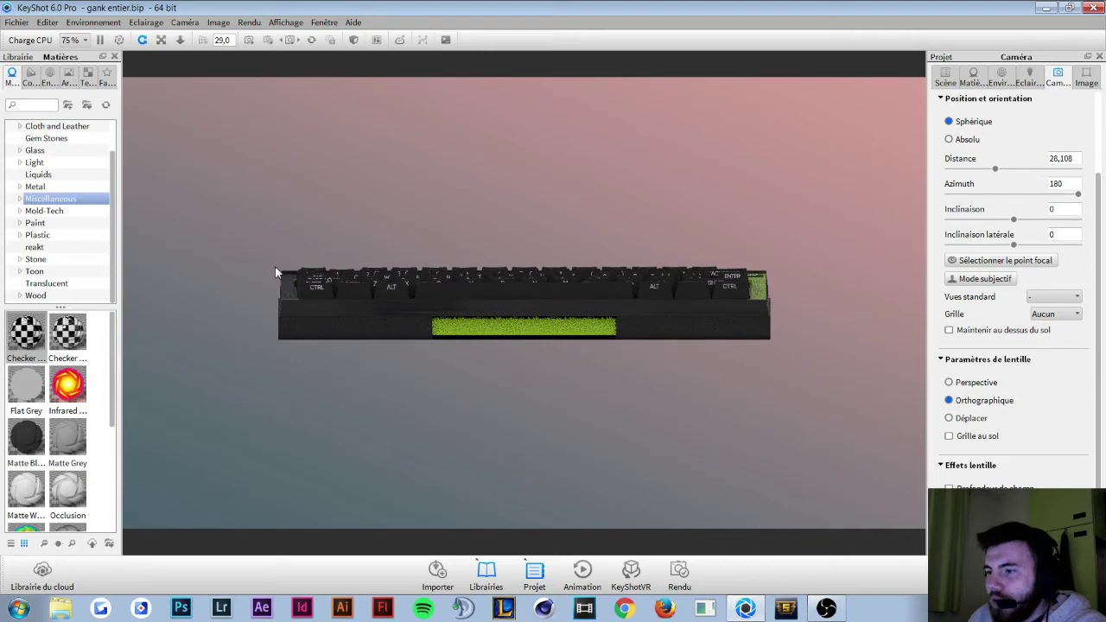
pyautogui.click(950, 382)
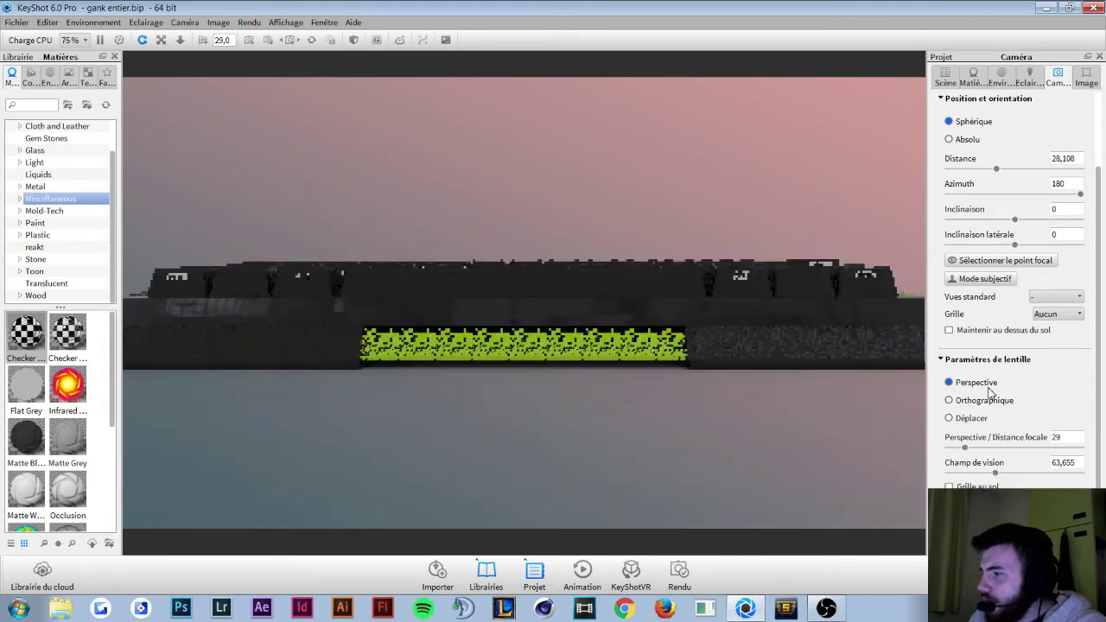
pyautogui.scroll(-3, 617, 337)
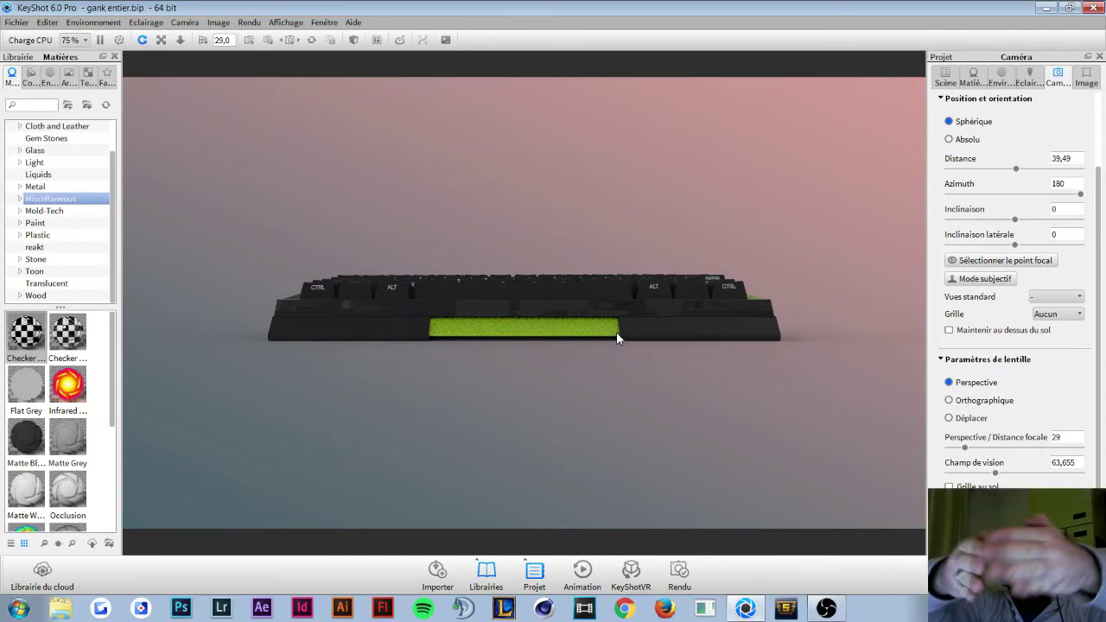
# Step: Test orthographic and Déplacer lenses, then orbit in perspective to azimuth 167,088, inclination 23,648
pyautogui.click(997, 403)
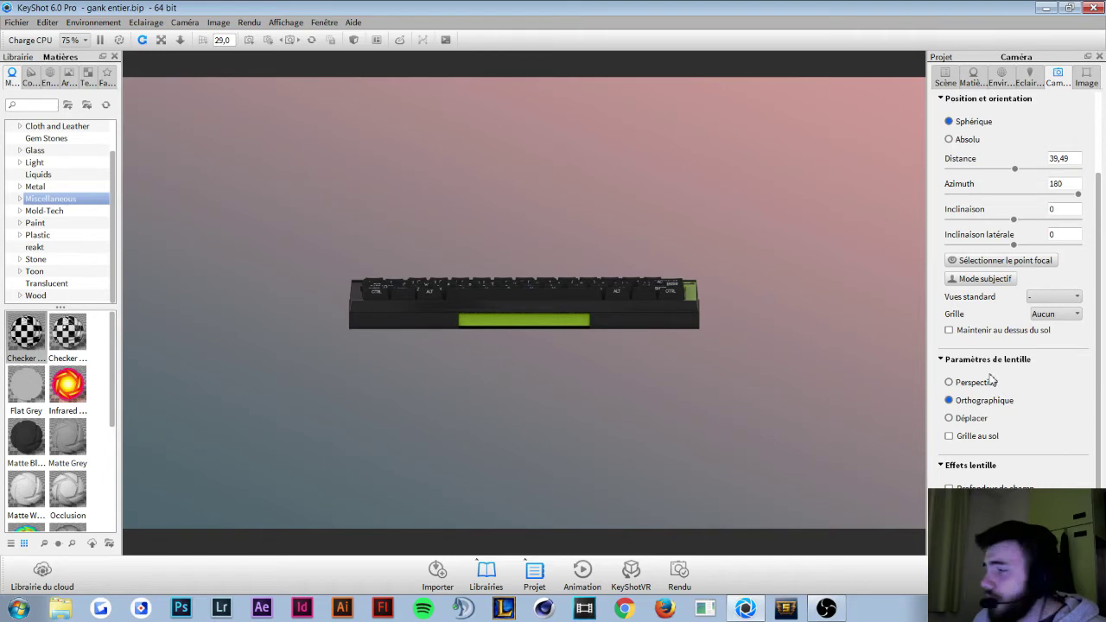
pyautogui.click(988, 422)
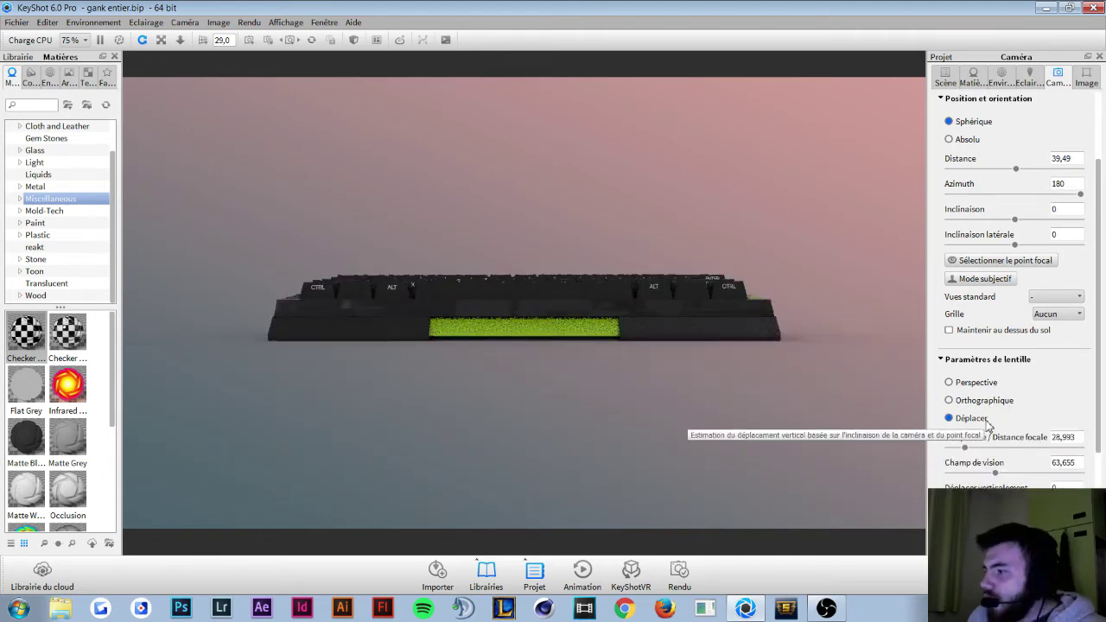
pyautogui.click(976, 383)
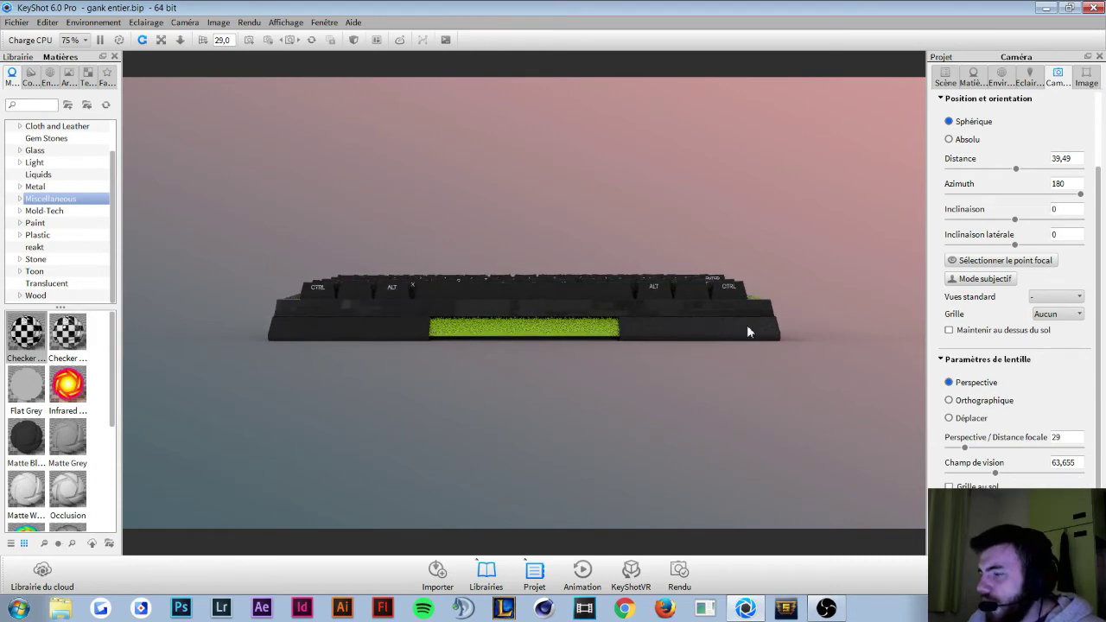
pyautogui.moveTo(747, 325); pyautogui.dragTo(632, 315)
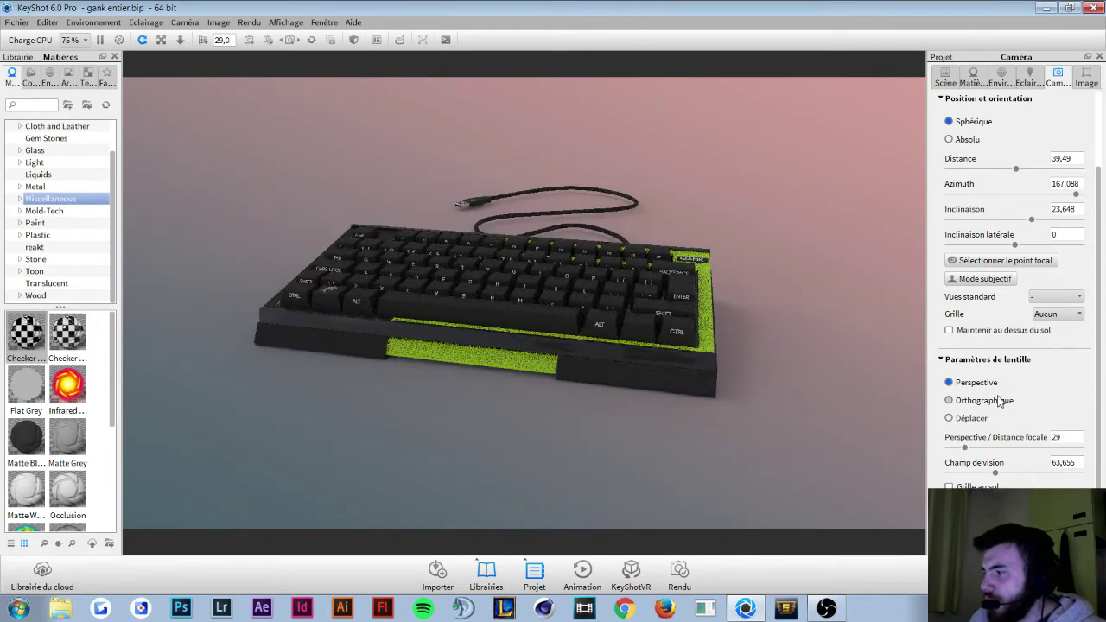
pyautogui.scroll(-2, 1037, 411)
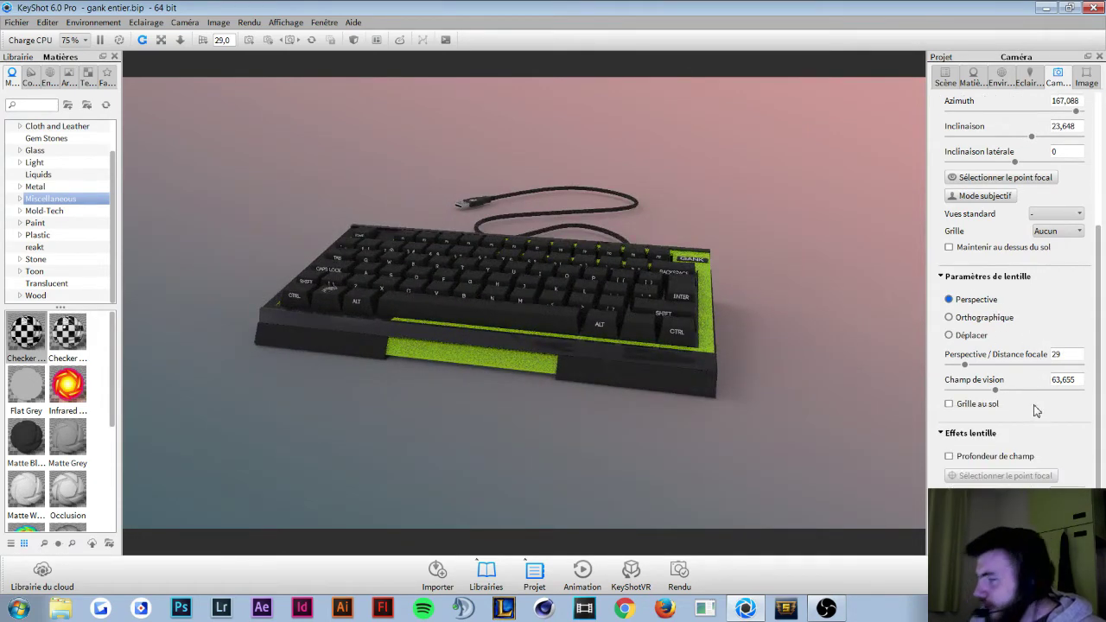
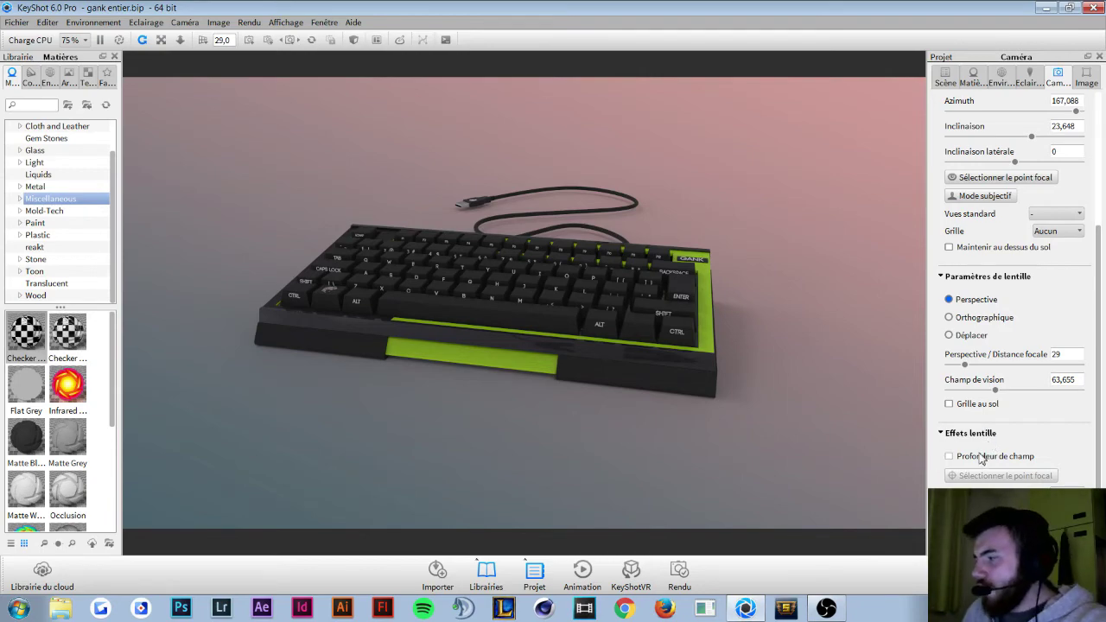
# Step: Orbit and zoom in close on the keyboard and set the camera focal length to 20
pyautogui.moveTo(657, 326)
pyautogui.mouseDown()
pyautogui.moveTo(458, 325)
pyautogui.moveTo(531, 295)
pyautogui.moveTo(435, 261)
pyautogui.moveTo(683, 287)
pyautogui.mouseUp()
pyautogui.scroll(3, 460, 325)
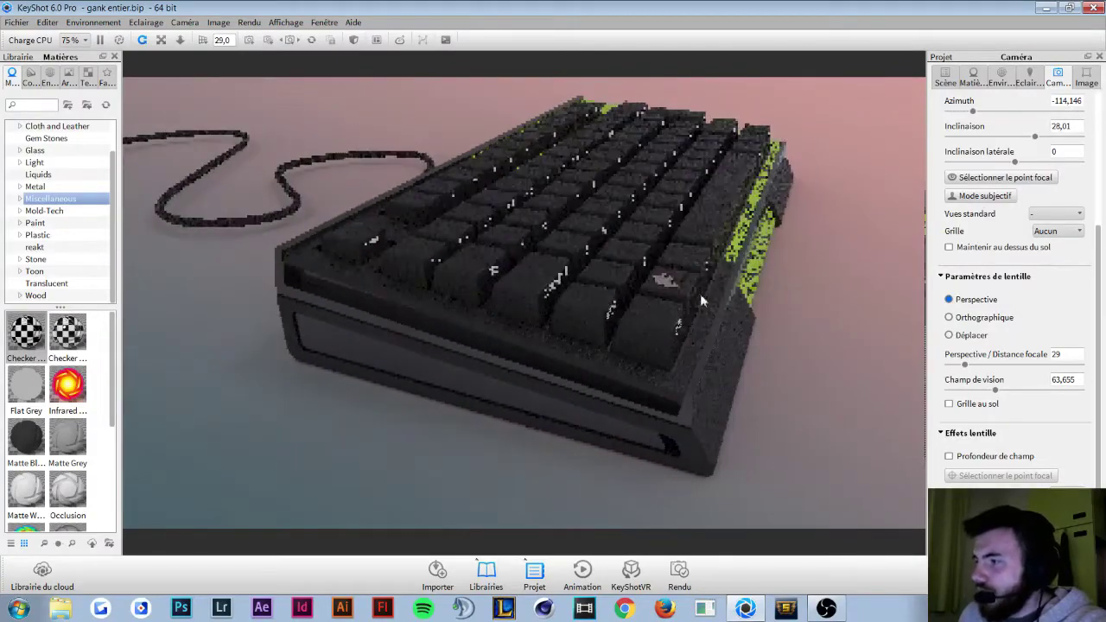
pyautogui.moveTo(609, 271)
pyautogui.mouseDown()
pyautogui.moveTo(492, 328)
pyautogui.moveTo(470, 308)
pyautogui.moveTo(553, 256)
pyautogui.moveTo(577, 273)
pyautogui.moveTo(574, 293)
pyautogui.moveTo(542, 256)
pyautogui.mouseUp()
pyautogui.scroll(3, 491, 327)
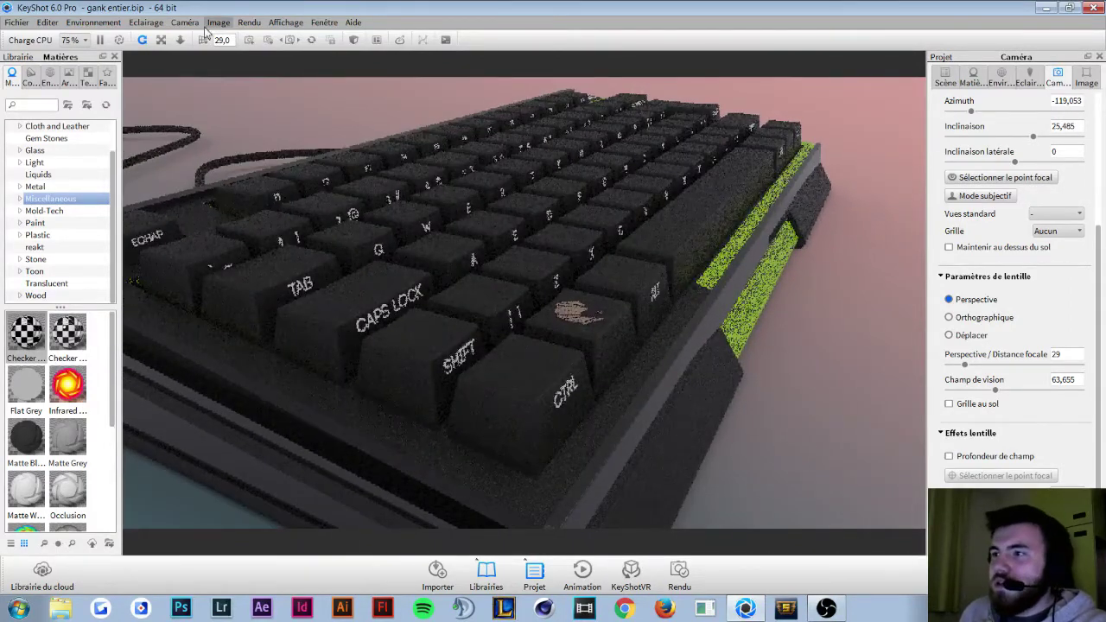
pyautogui.click(203, 40)
pyautogui.moveTo(256, 67); pyautogui.dragTo(253, 66)
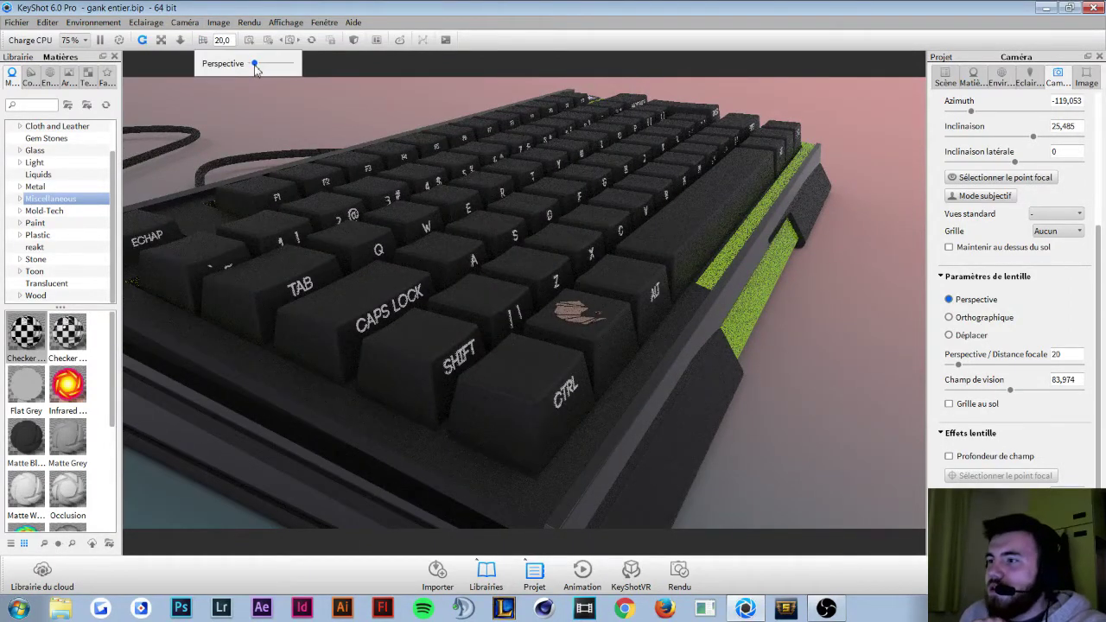
# Step: Orbit and zoom out slightly to center the logo keycap in the view
pyautogui.moveTo(424, 233); pyautogui.dragTo(511, 301)
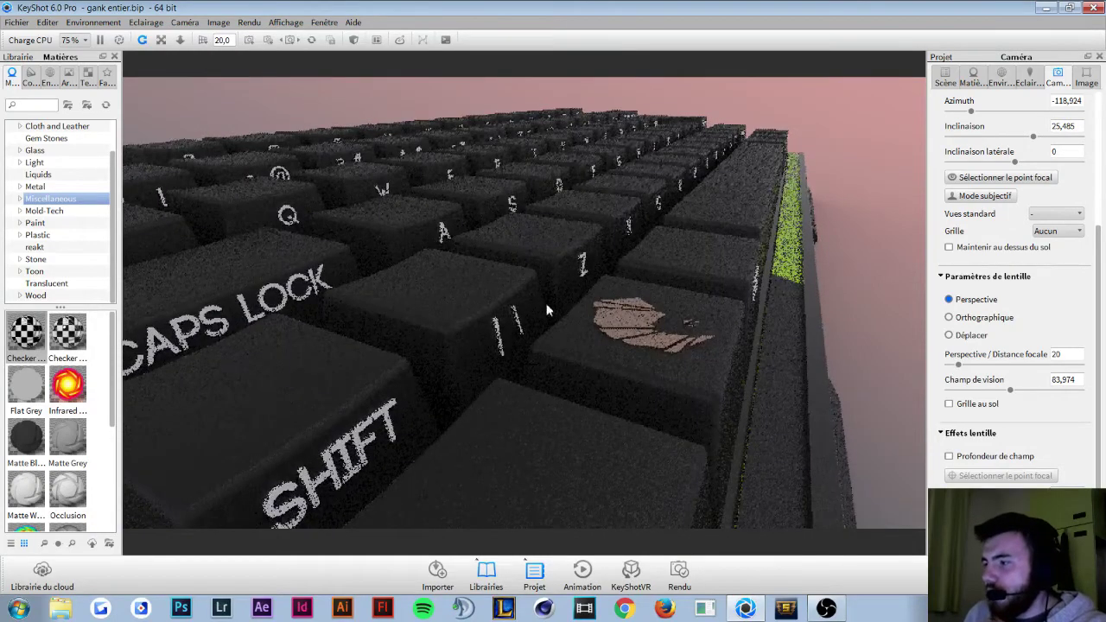
pyautogui.scroll(-2, 513, 299)
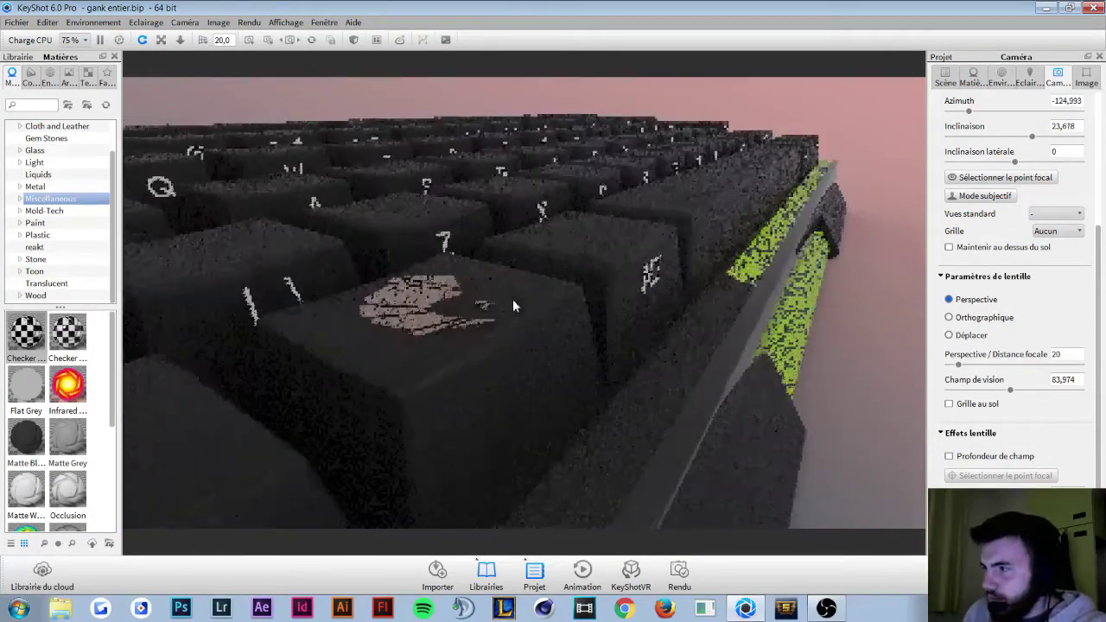
pyautogui.moveTo(507, 283); pyautogui.dragTo(524, 279)
pyautogui.scroll(-2, 522, 275)
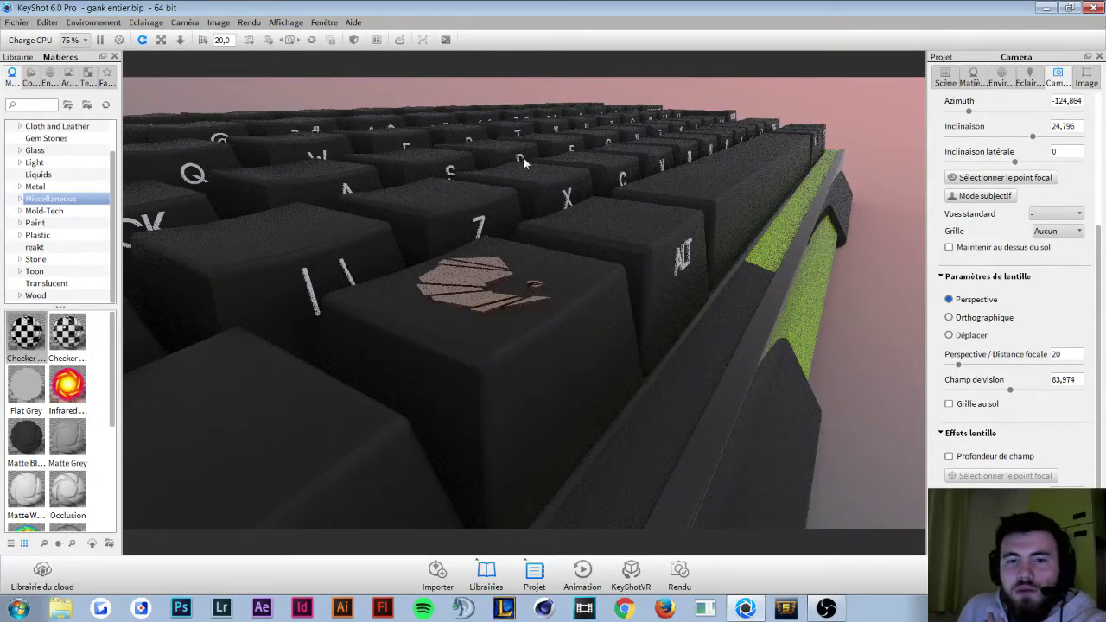
# Step: Enable depth of field and pick the logo keycap as the focal point (distance 2.331)
pyautogui.click(962, 460)
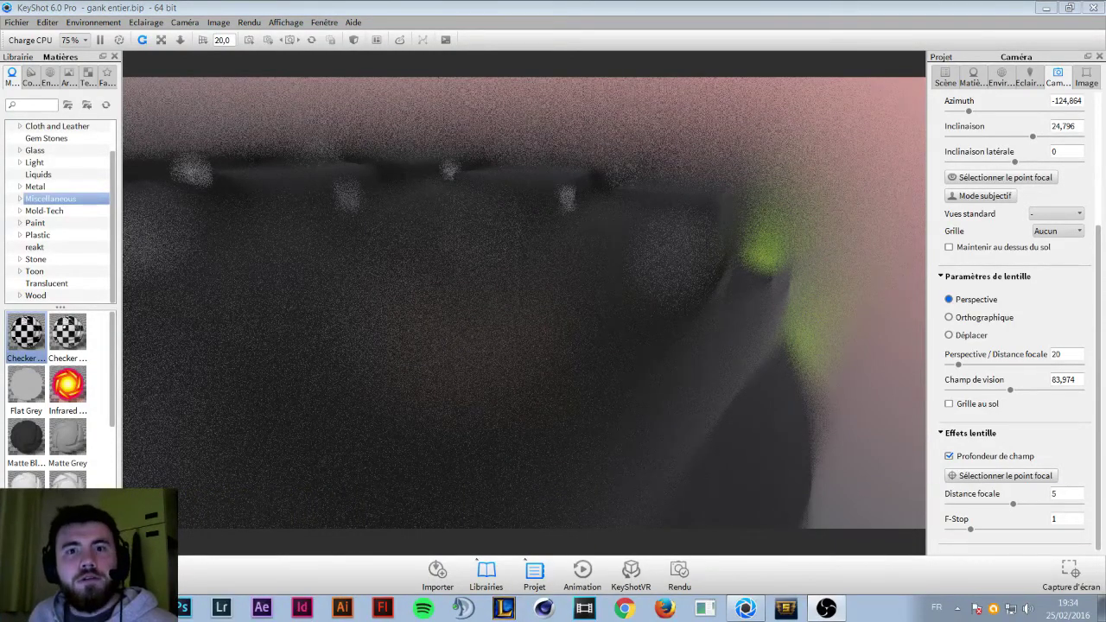
pyautogui.click(998, 478)
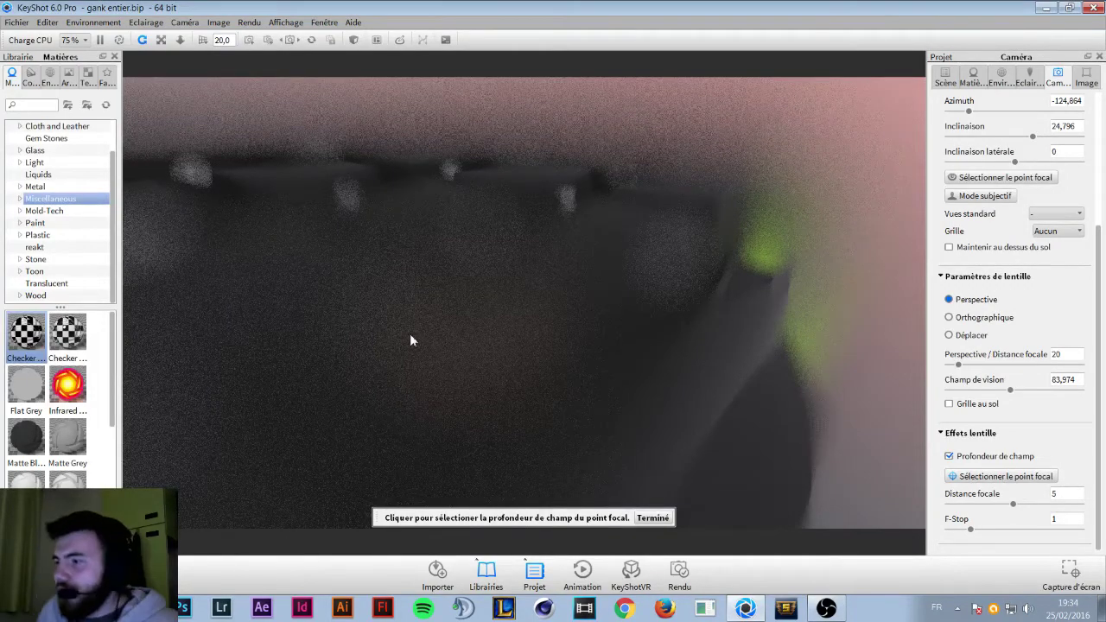
pyautogui.click(450, 332)
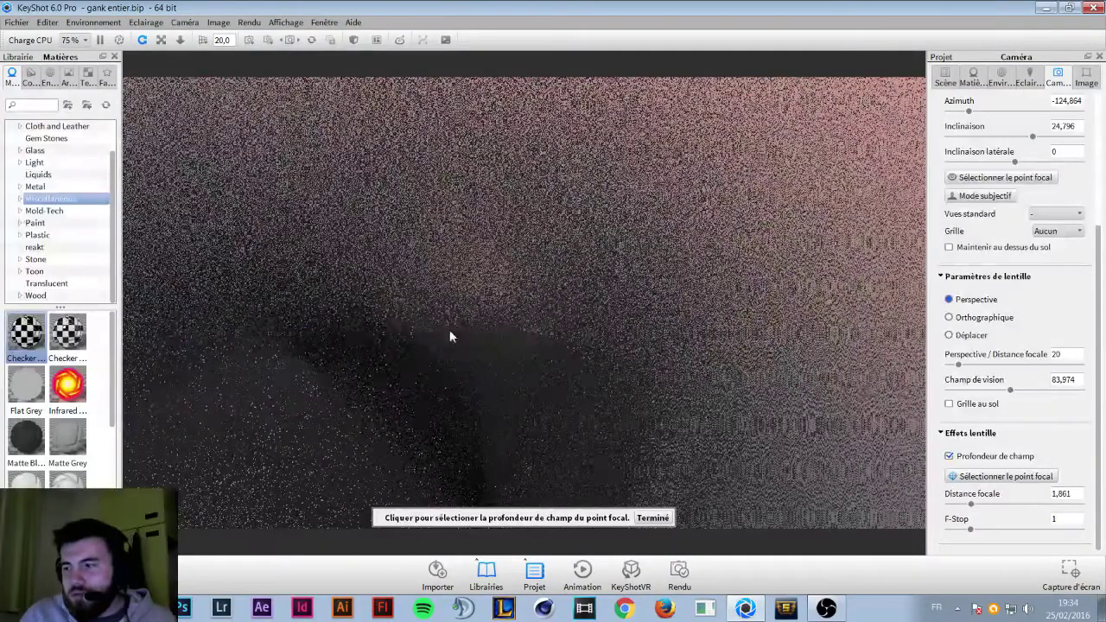
pyautogui.click(465, 291)
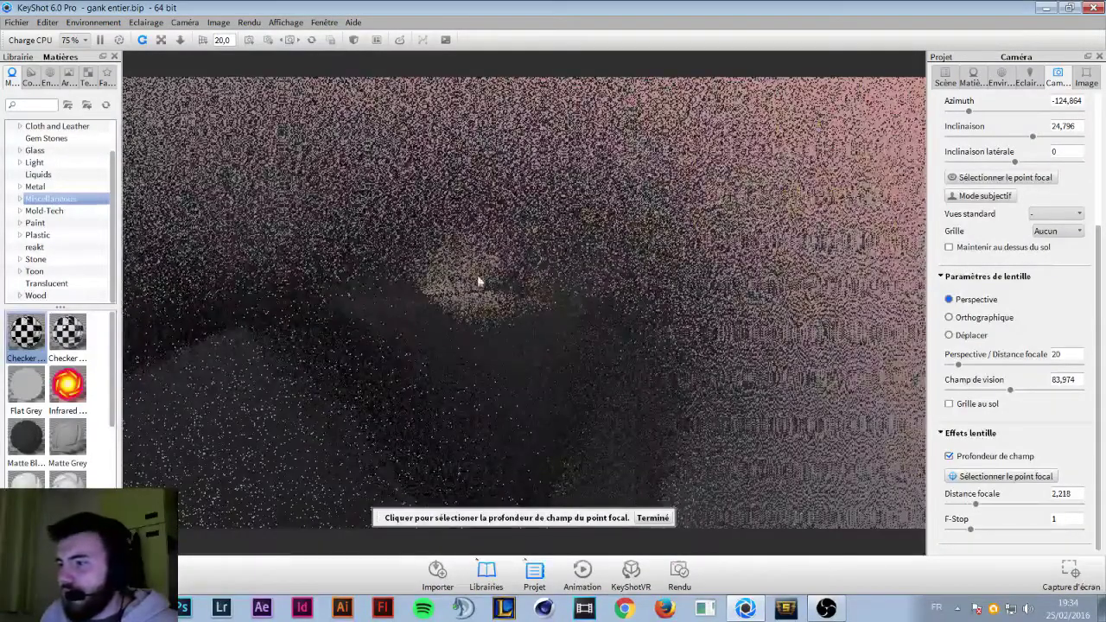
pyautogui.click(467, 281)
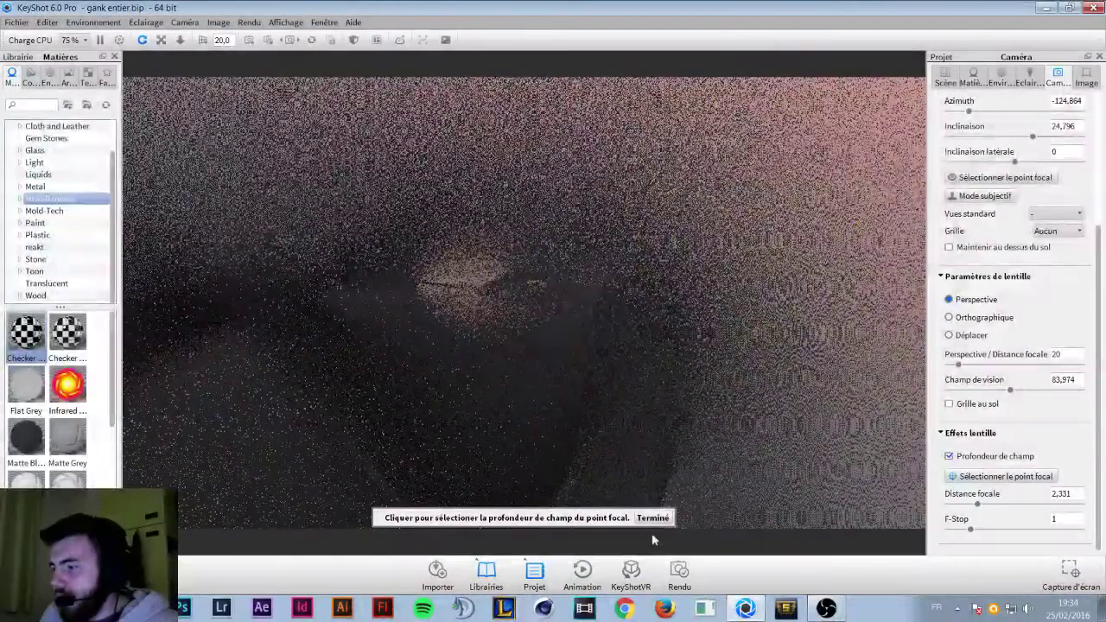
pyautogui.click(651, 520)
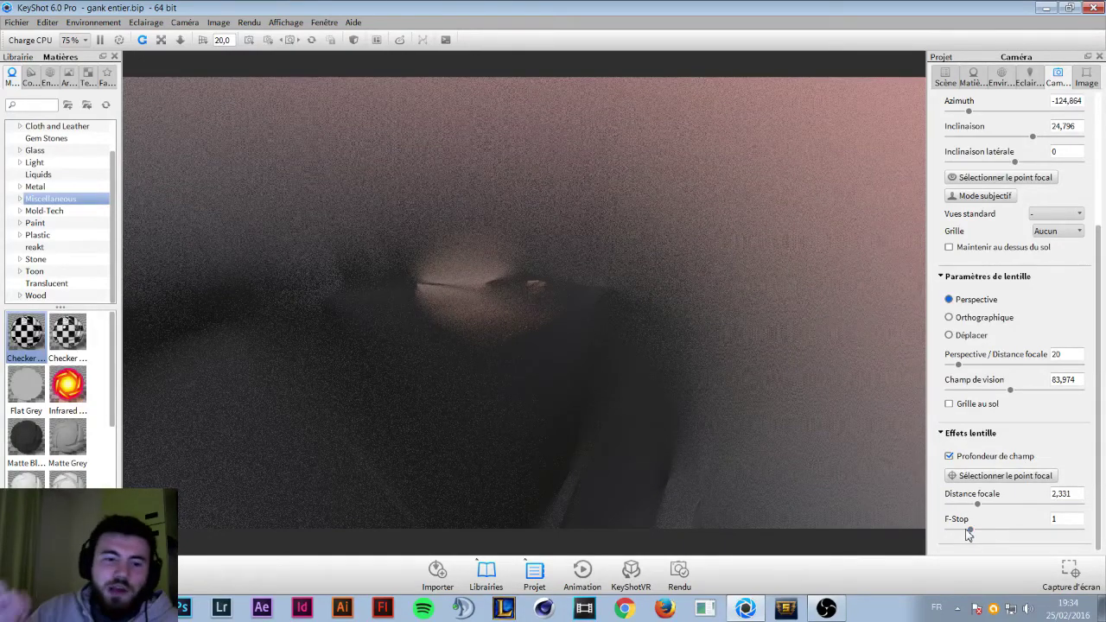
# Step: Raise the depth-of-field F-stop from 1 through about 3.33 up to 6
pyautogui.moveTo(971, 530); pyautogui.dragTo(1022, 530)
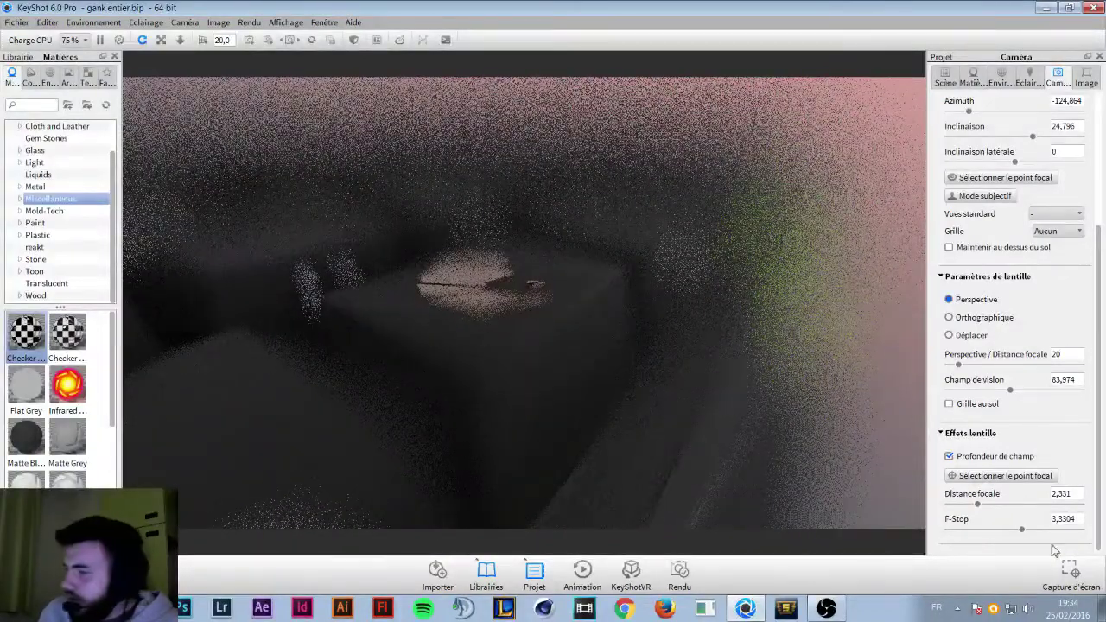
pyautogui.moveTo(1022, 529); pyautogui.dragTo(1083, 530)
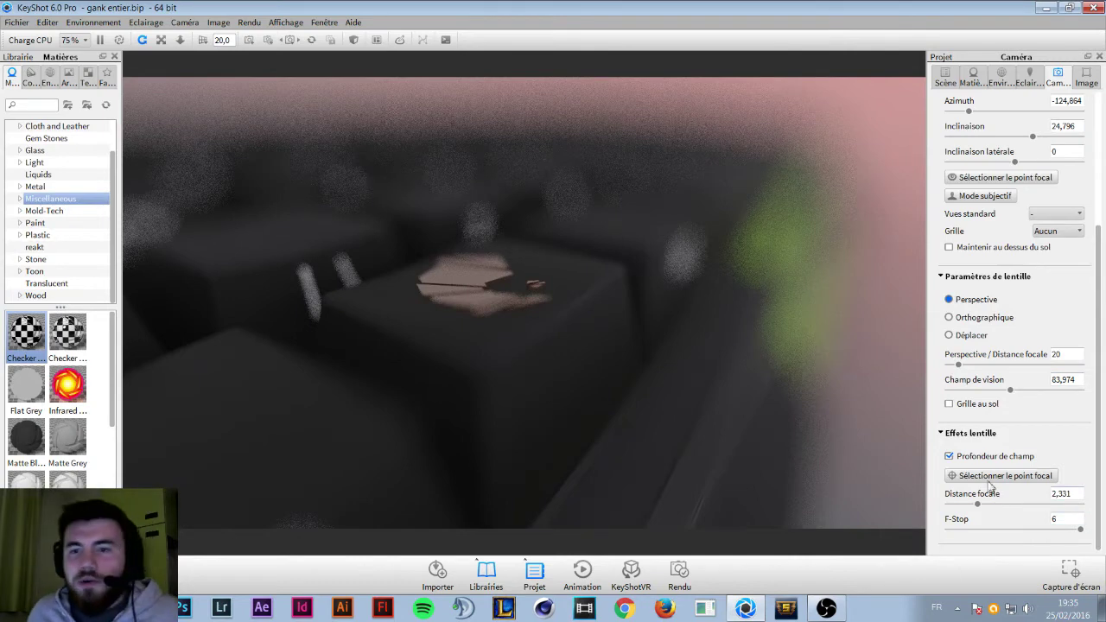
# Step: In the Image settings, set brightness to 1.27 and gamma to 1.875
pyautogui.click(1086, 76)
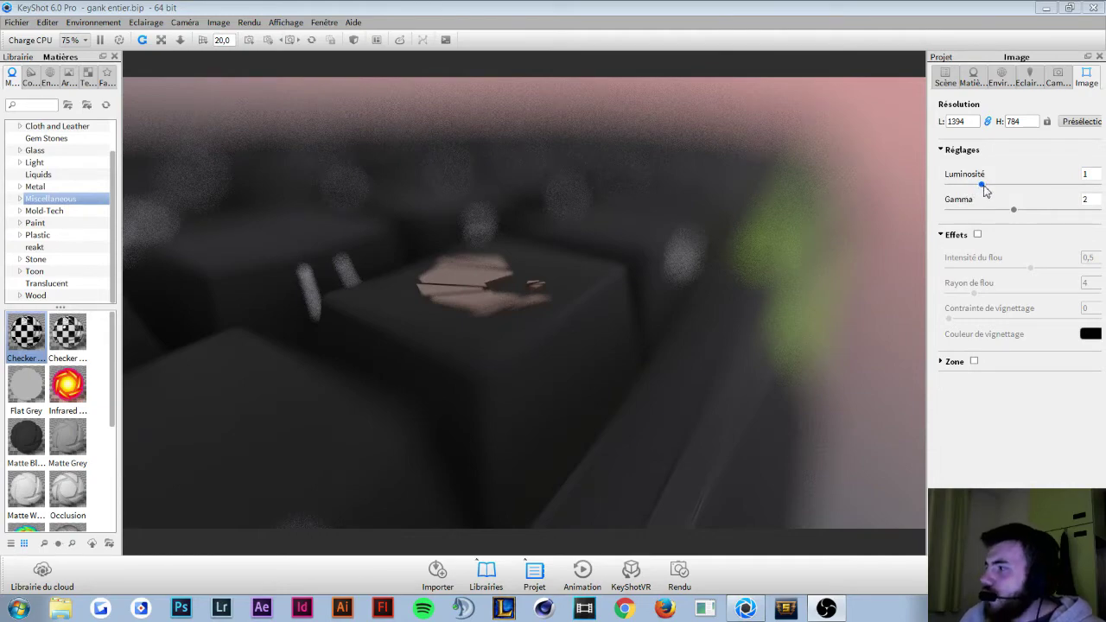
pyautogui.moveTo(985, 191); pyautogui.dragTo(991, 188)
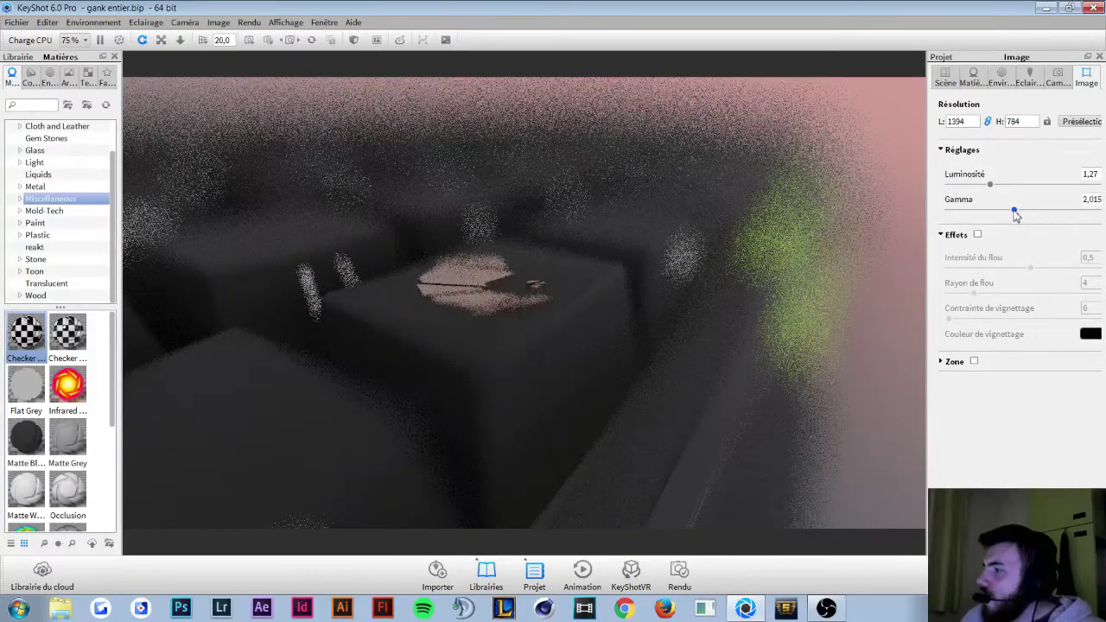
pyautogui.moveTo(1015, 212)
pyautogui.mouseDown()
pyautogui.moveTo(1032, 213)
pyautogui.moveTo(987, 213)
pyautogui.moveTo(1010, 213)
pyautogui.mouseUp()
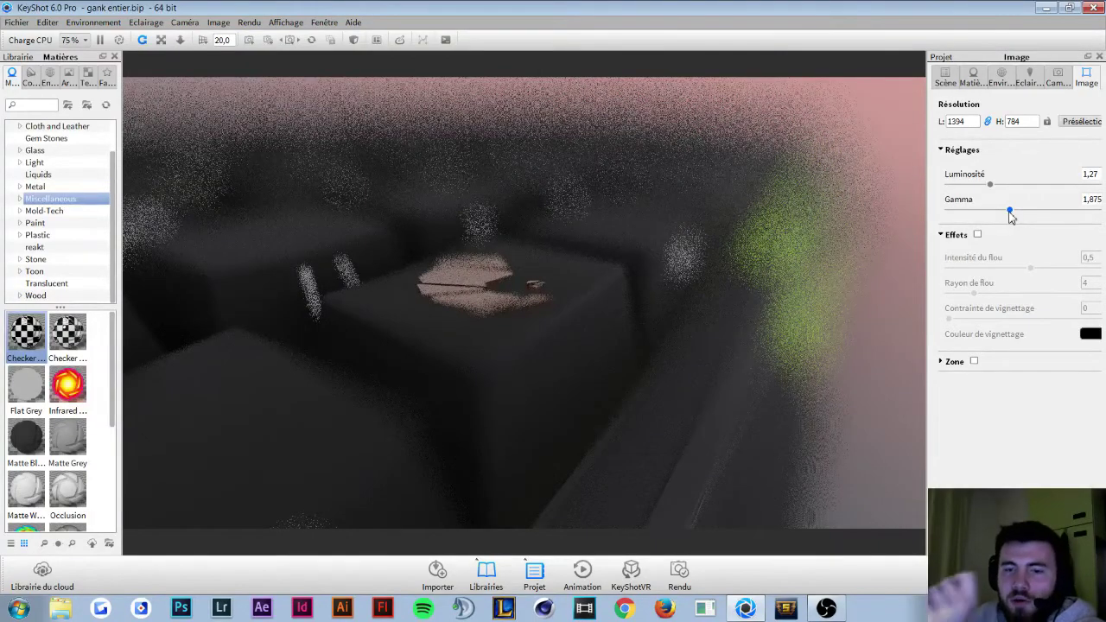
pyautogui.moveTo(1011, 216); pyautogui.dragTo(1014, 223)
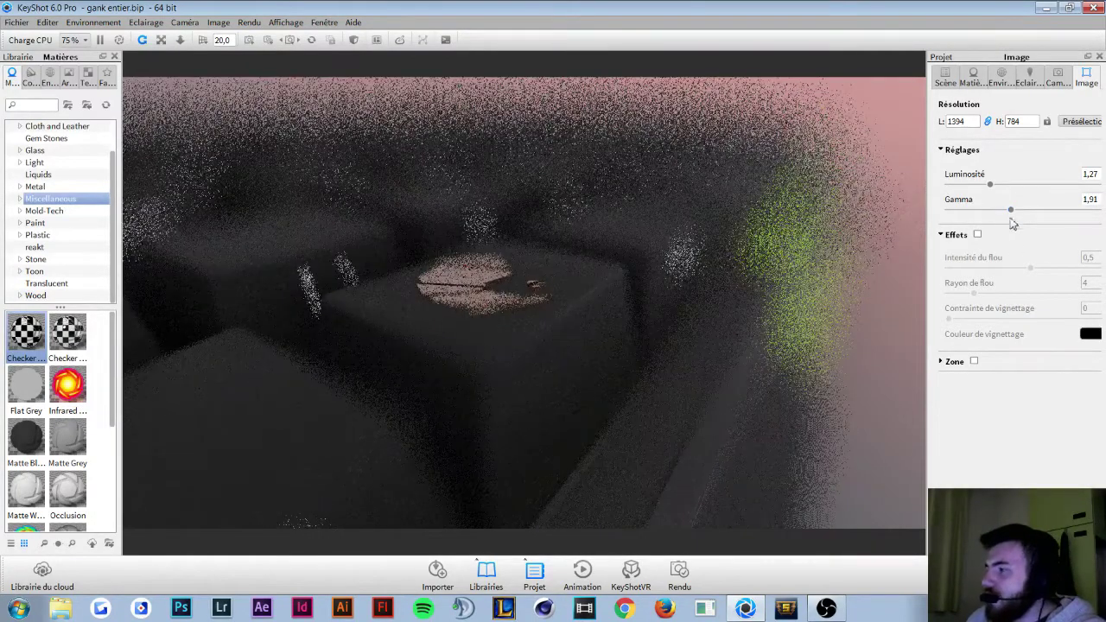
pyautogui.moveTo(1011, 210); pyautogui.dragTo(1011, 214)
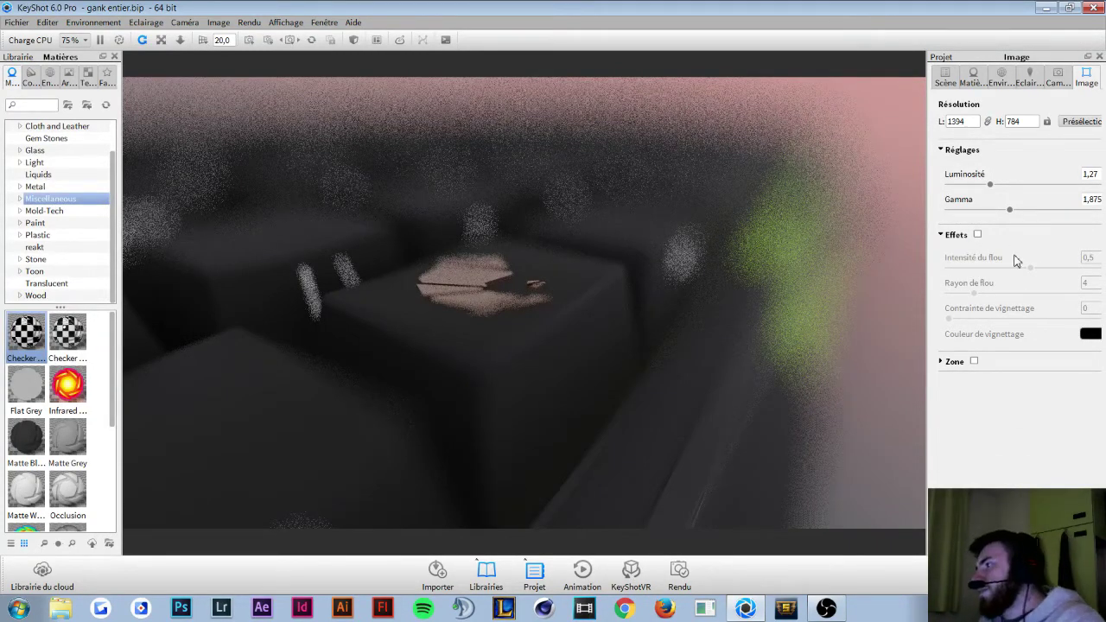
# Step: Enable image effects with blur intensity 0.134 and blur radius 2.938
pyautogui.click(977, 235)
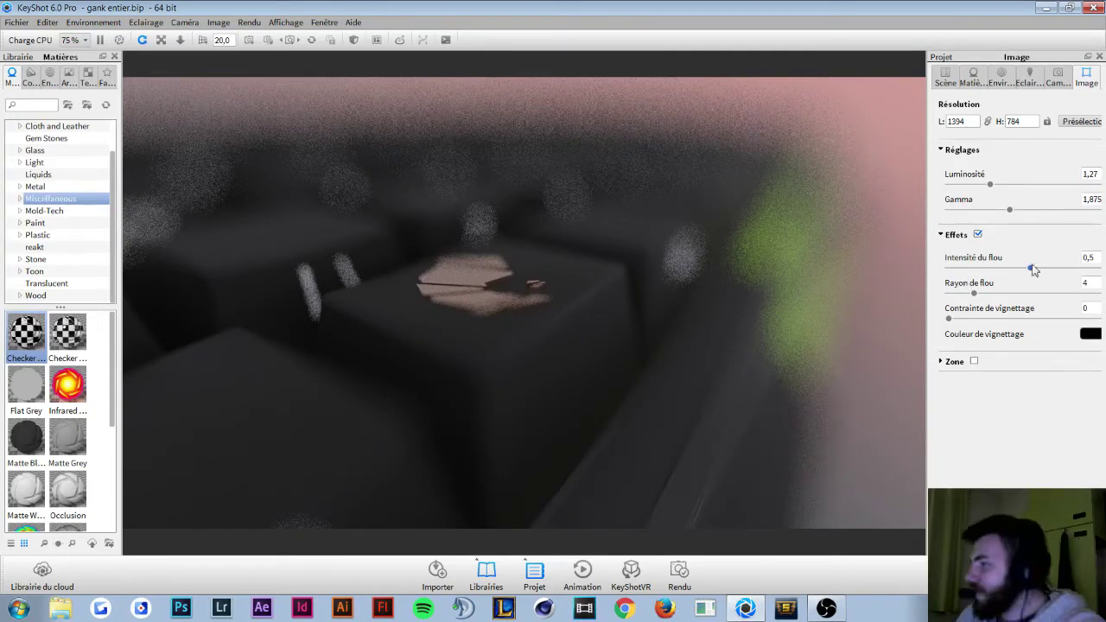
pyautogui.moveTo(1032, 270); pyautogui.dragTo(1001, 273)
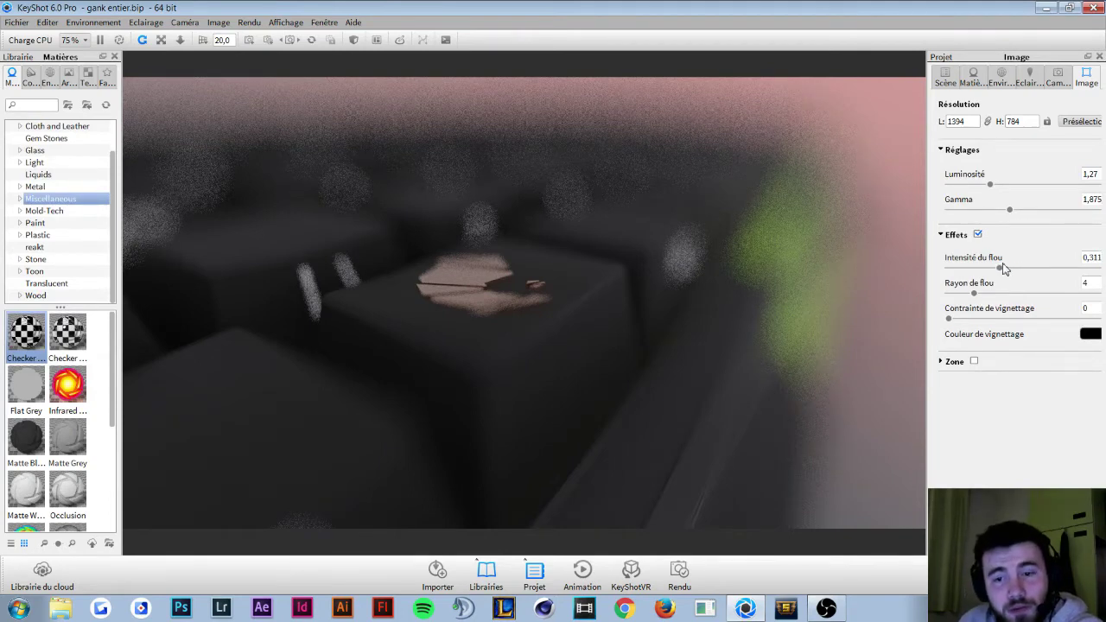
pyautogui.moveTo(1003, 269); pyautogui.dragTo(962, 269)
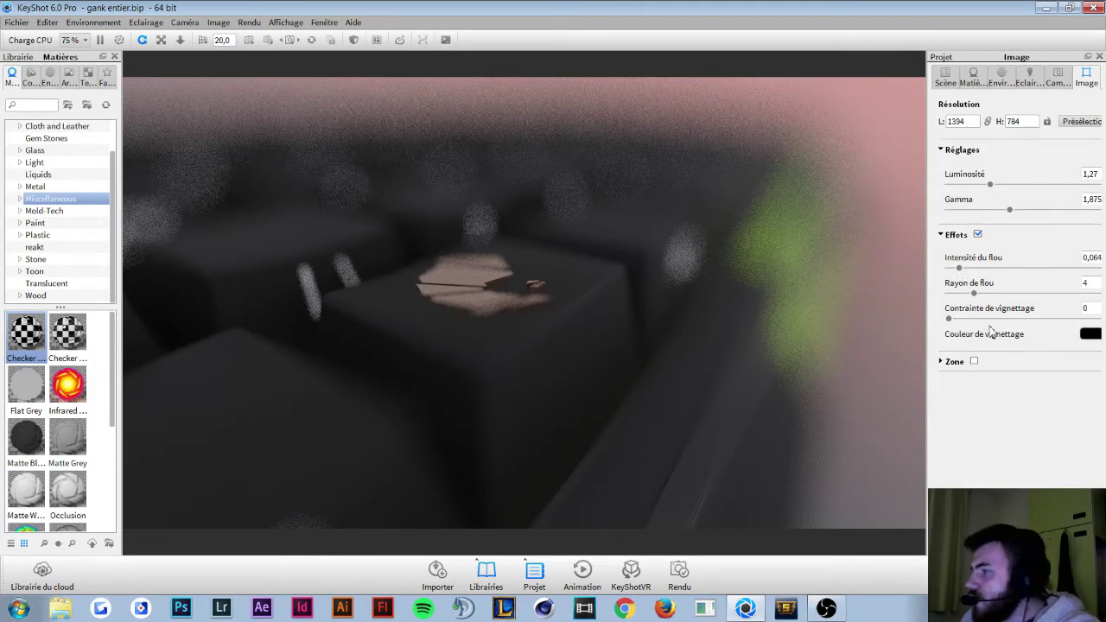
pyautogui.moveTo(960, 274); pyautogui.dragTo(1082, 273)
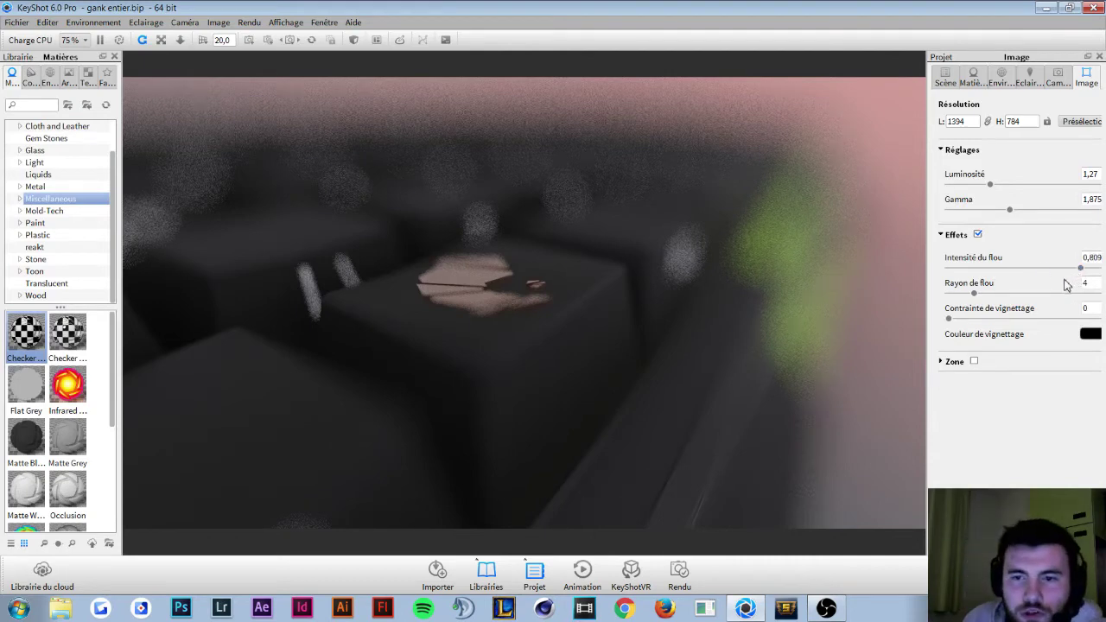
pyautogui.moveTo(1081, 270)
pyautogui.mouseDown()
pyautogui.moveTo(972, 272)
pyautogui.moveTo(1024, 296)
pyautogui.mouseUp()
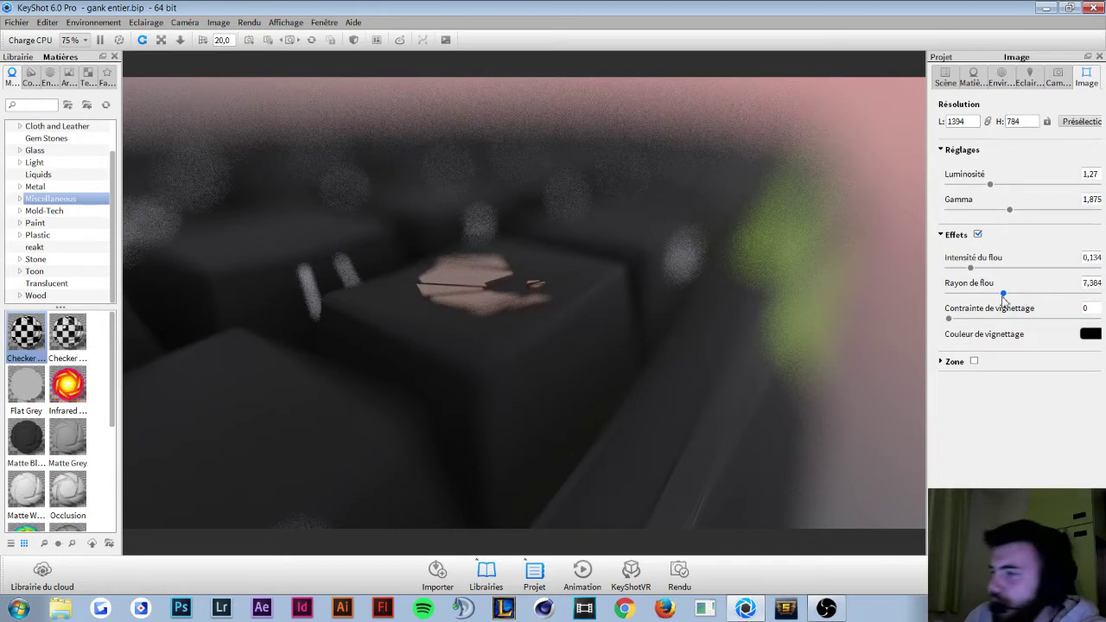
pyautogui.moveTo(1023, 297); pyautogui.dragTo(966, 296)
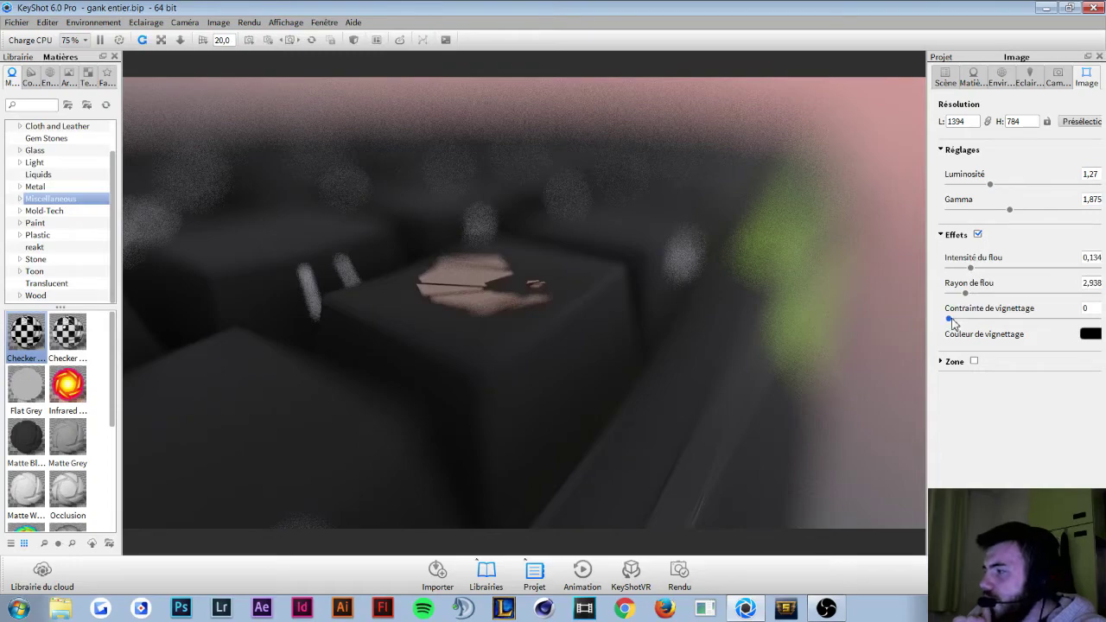
# Step: Add a 0.625-strength vignette and keep its colour black after trying white
pyautogui.moveTo(618, 316)
pyautogui.mouseDown()
pyautogui.moveTo(632, 331)
pyautogui.moveTo(691, 336)
pyautogui.moveTo(679, 311)
pyautogui.moveTo(627, 314)
pyautogui.moveTo(658, 305)
pyautogui.moveTo(588, 322)
pyautogui.moveTo(639, 325)
pyautogui.mouseUp()
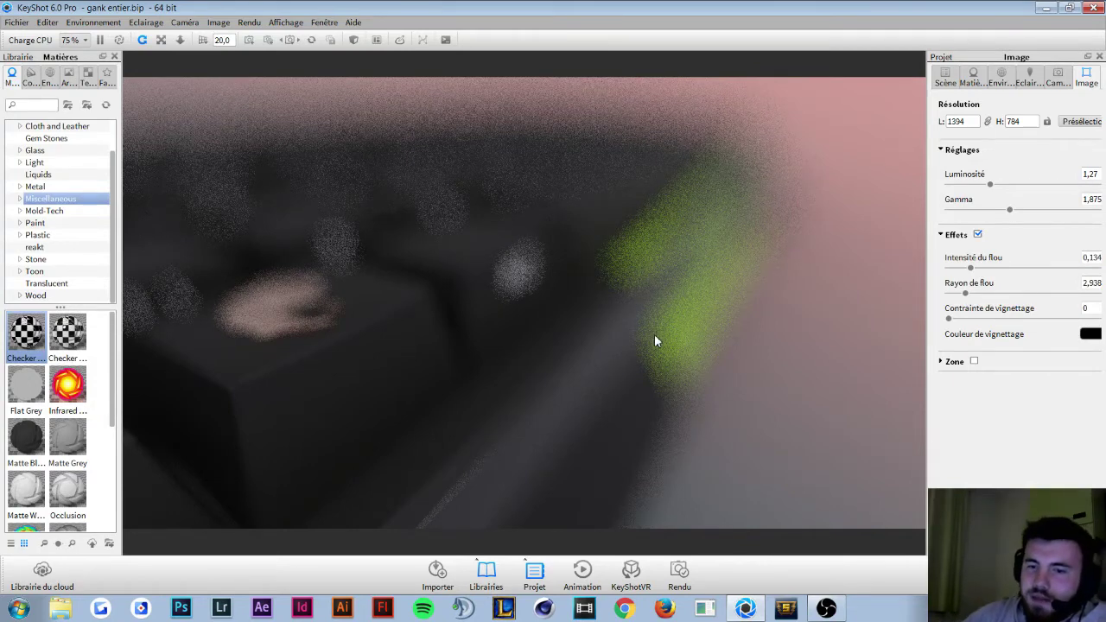
pyautogui.click(950, 321)
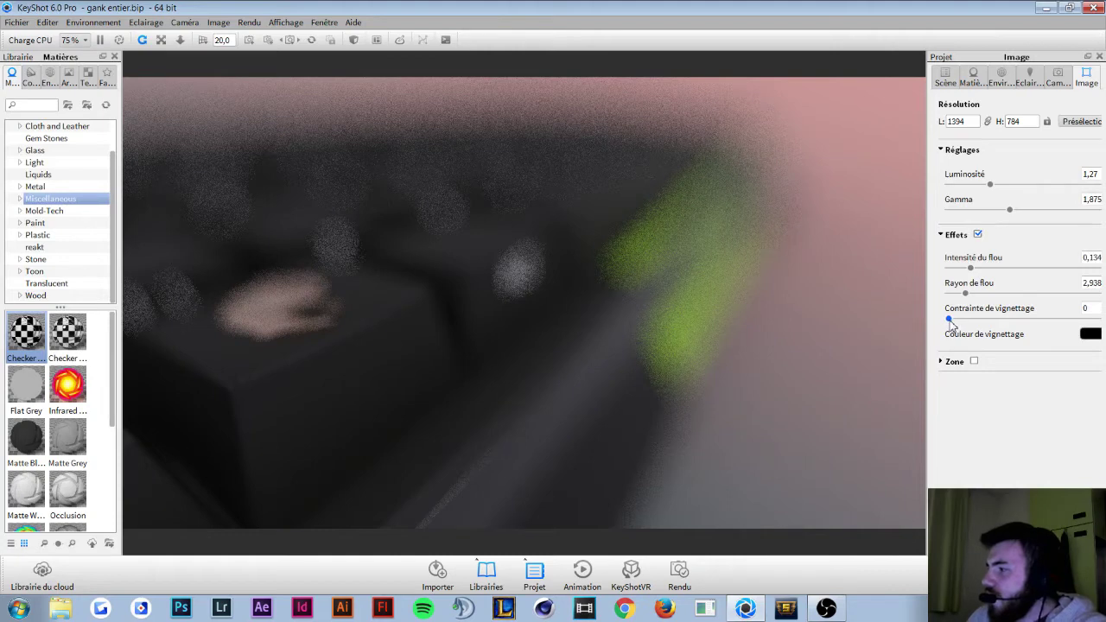
pyautogui.moveTo(950, 321); pyautogui.dragTo(1052, 321)
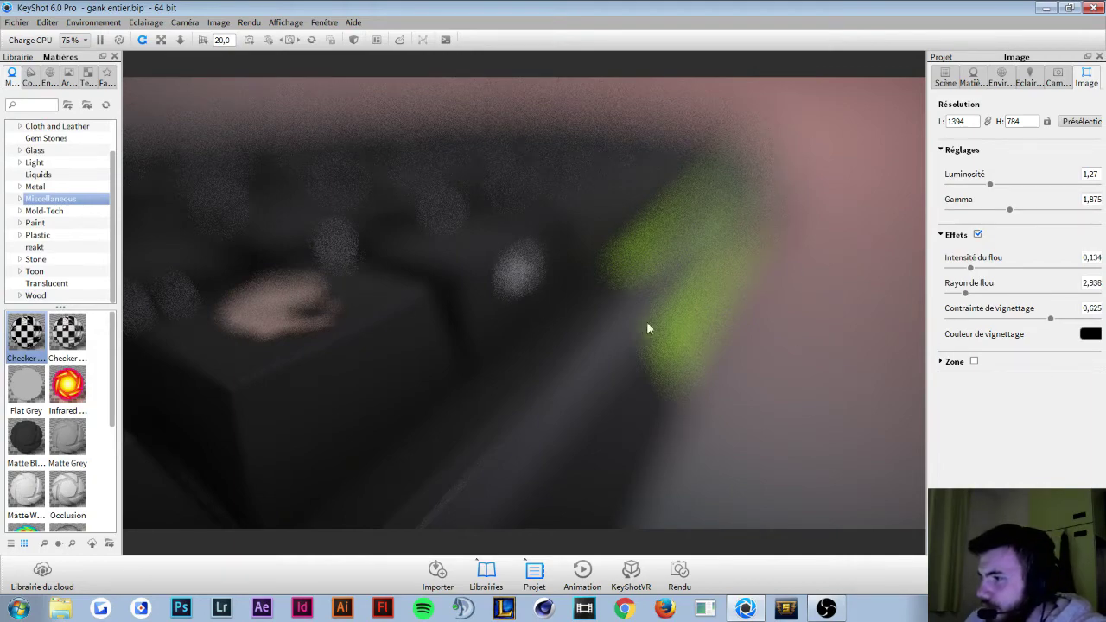
pyautogui.moveTo(409, 307)
pyautogui.mouseDown()
pyautogui.moveTo(391, 316)
pyautogui.moveTo(582, 304)
pyautogui.moveTo(559, 383)
pyautogui.mouseUp()
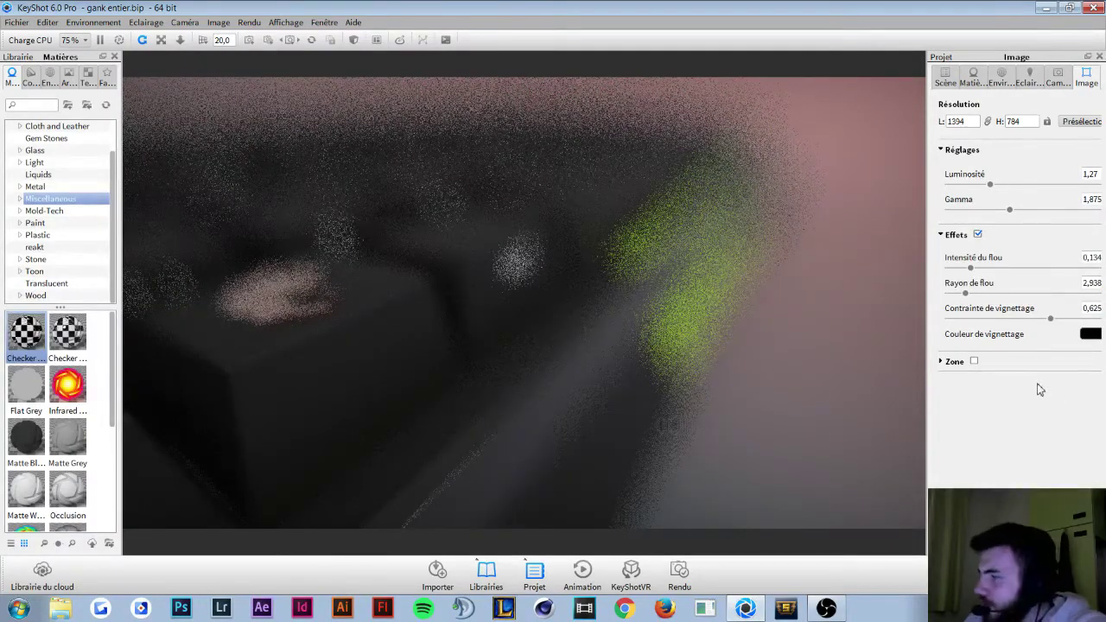
pyautogui.click(1086, 334)
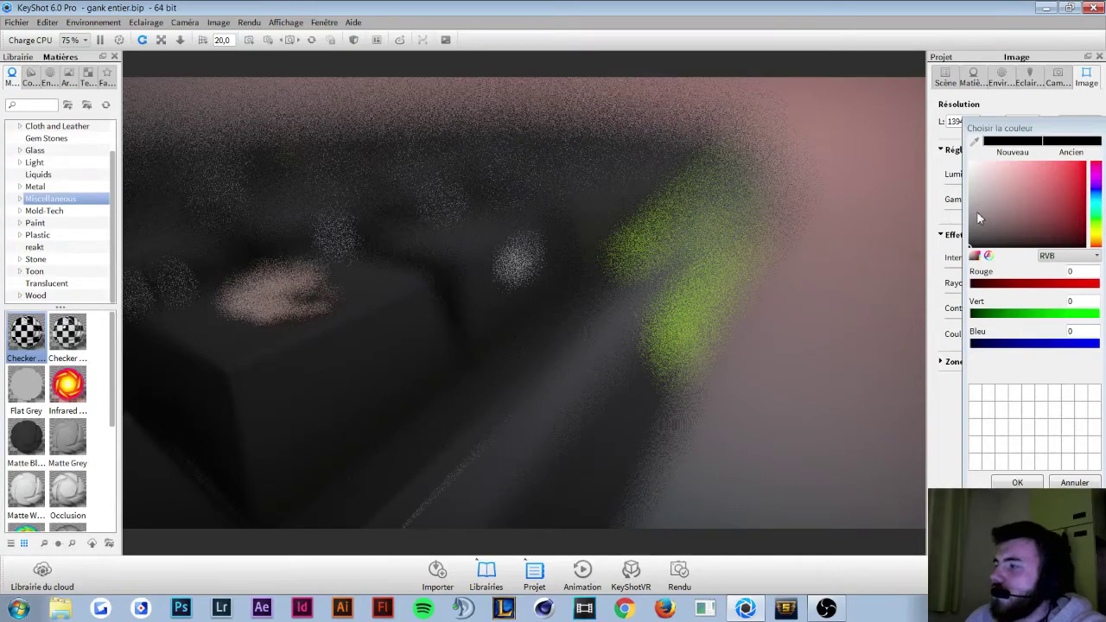
pyautogui.moveTo(978, 213); pyautogui.dragTo(934, 159)
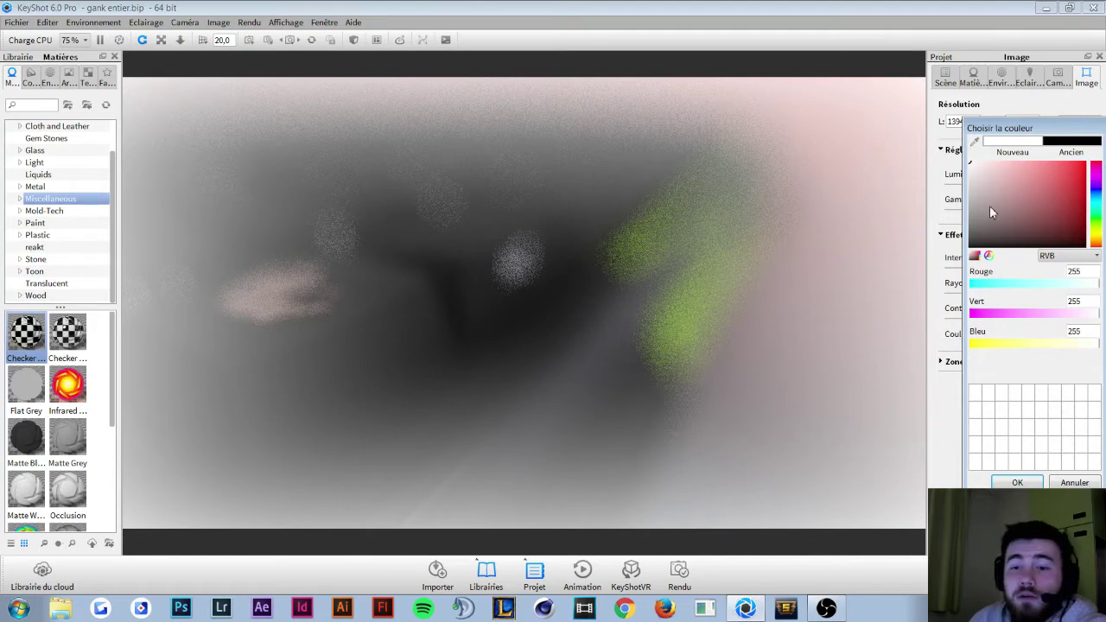
pyautogui.moveTo(990, 205); pyautogui.dragTo(968, 251)
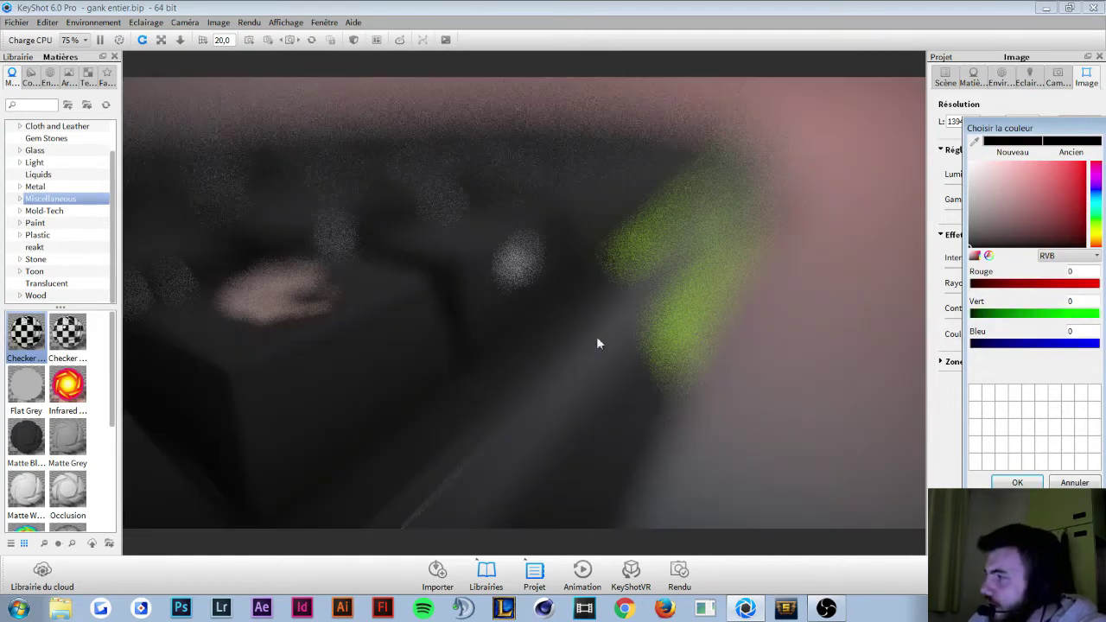
pyautogui.click(1017, 483)
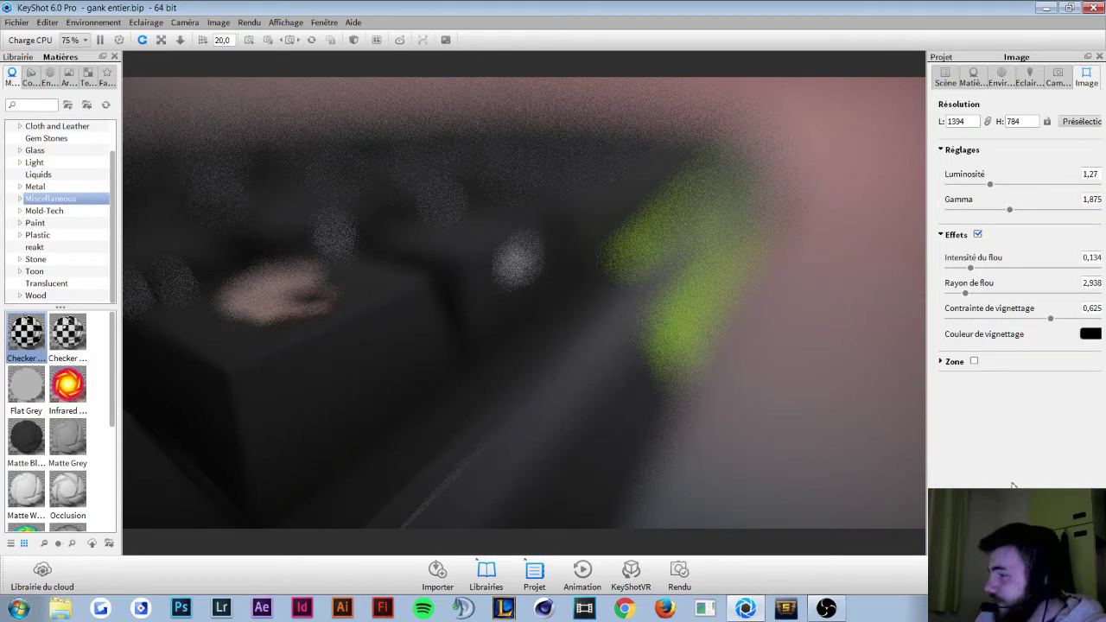
# Step: Re-pick the depth-of-field focus point on the pink-marked keycap
pyautogui.click(1056, 78)
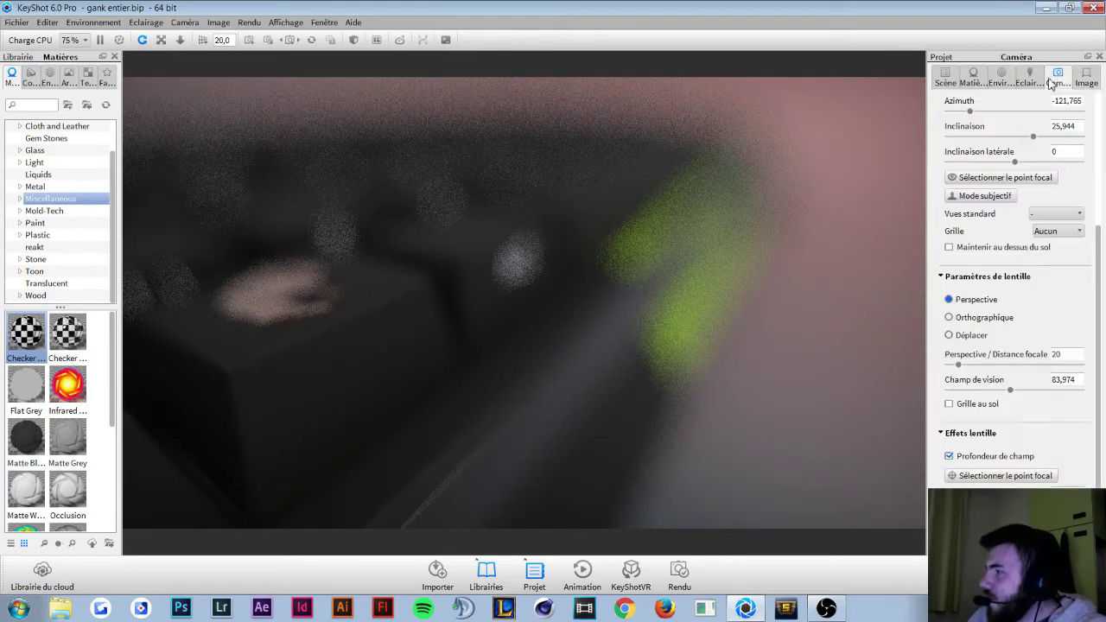
pyautogui.click(1003, 477)
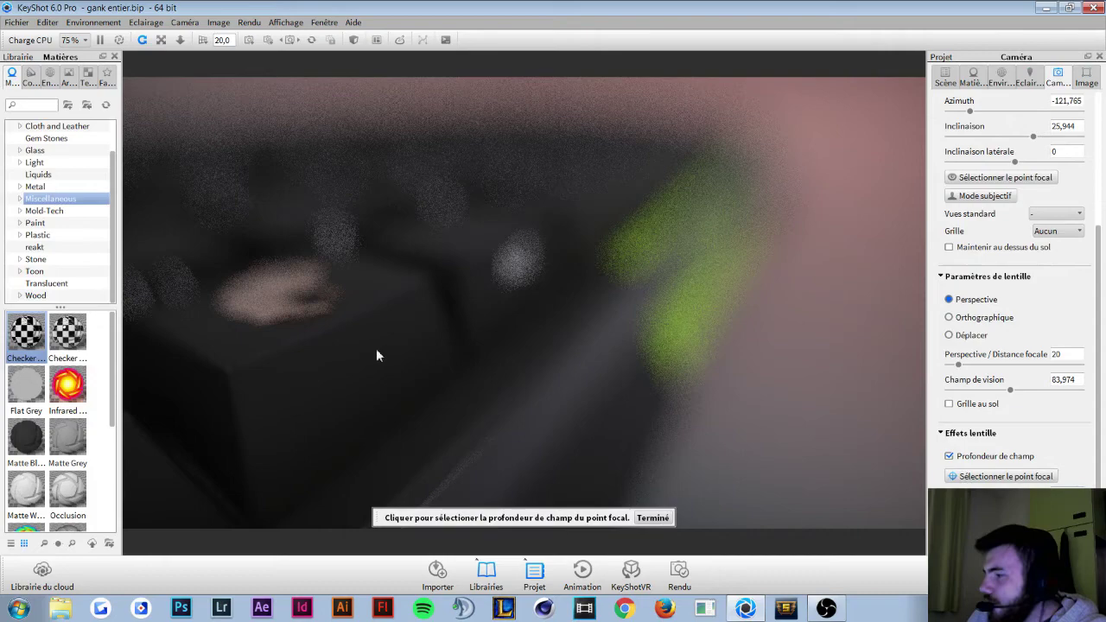
pyautogui.click(291, 283)
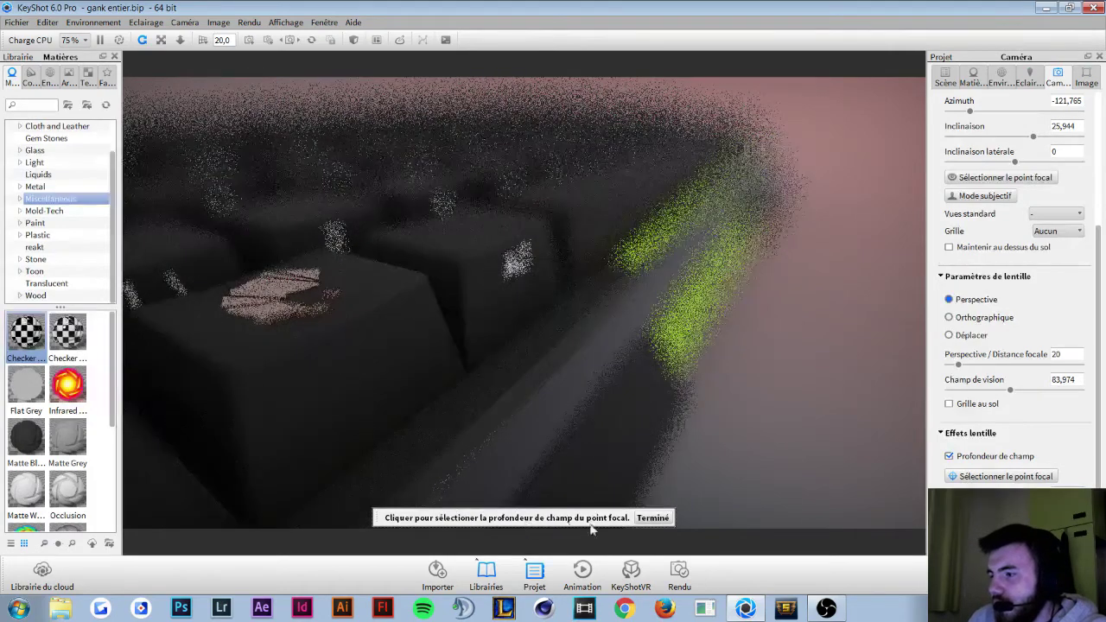
pyautogui.click(648, 518)
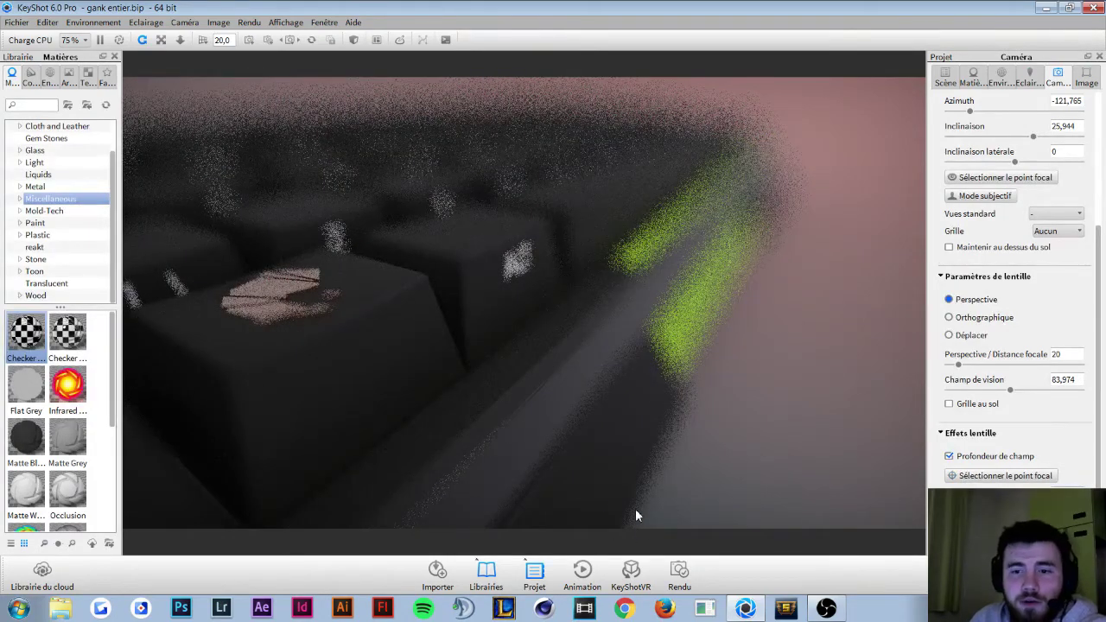
pyautogui.click(1091, 76)
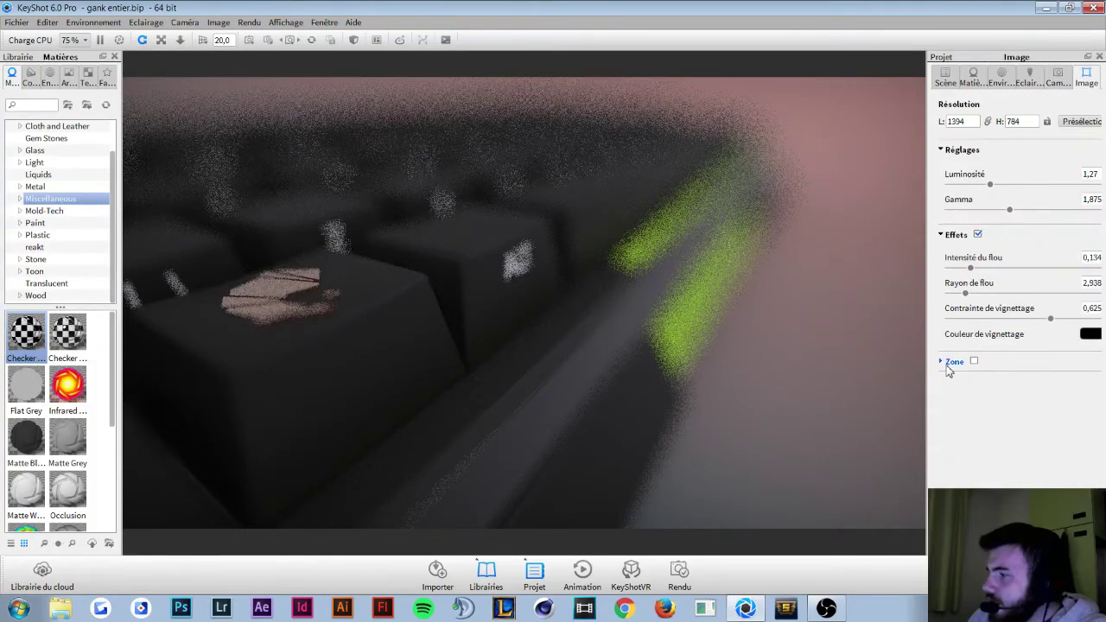
# Step: Turn on a render region and narrow it to about 545 wide
pyautogui.click(951, 363)
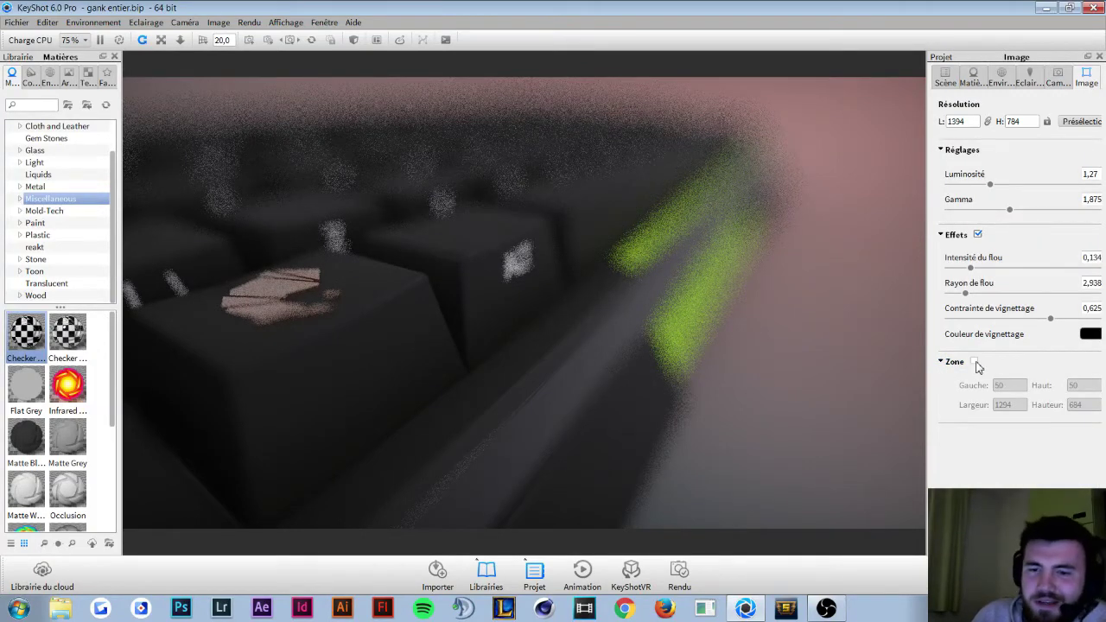
pyautogui.click(974, 362)
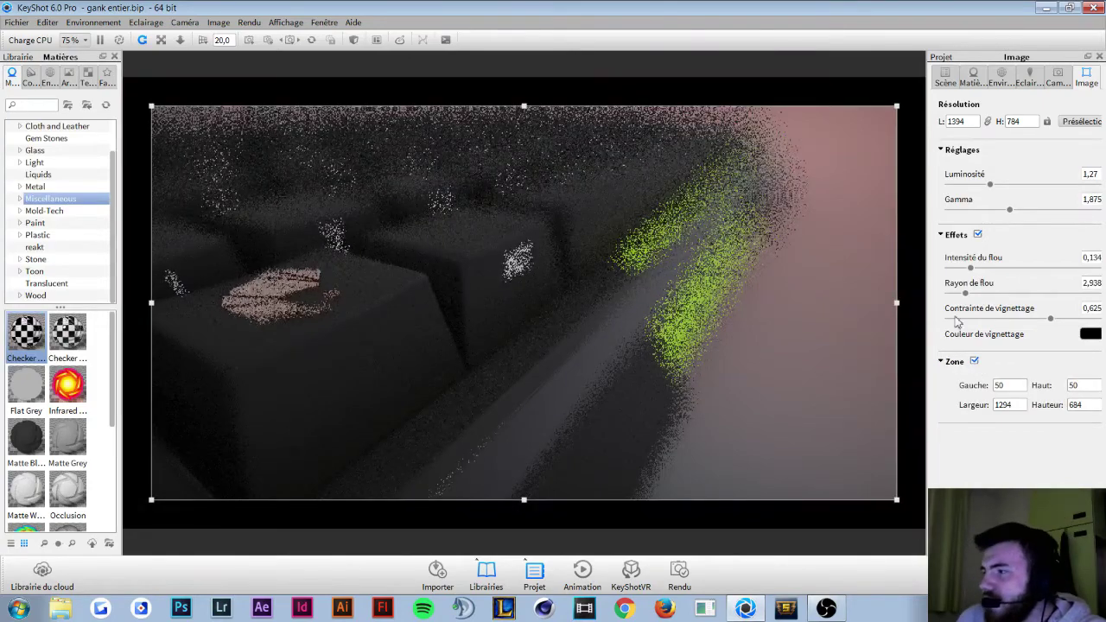
pyautogui.moveTo(899, 303); pyautogui.dragTo(465, 303)
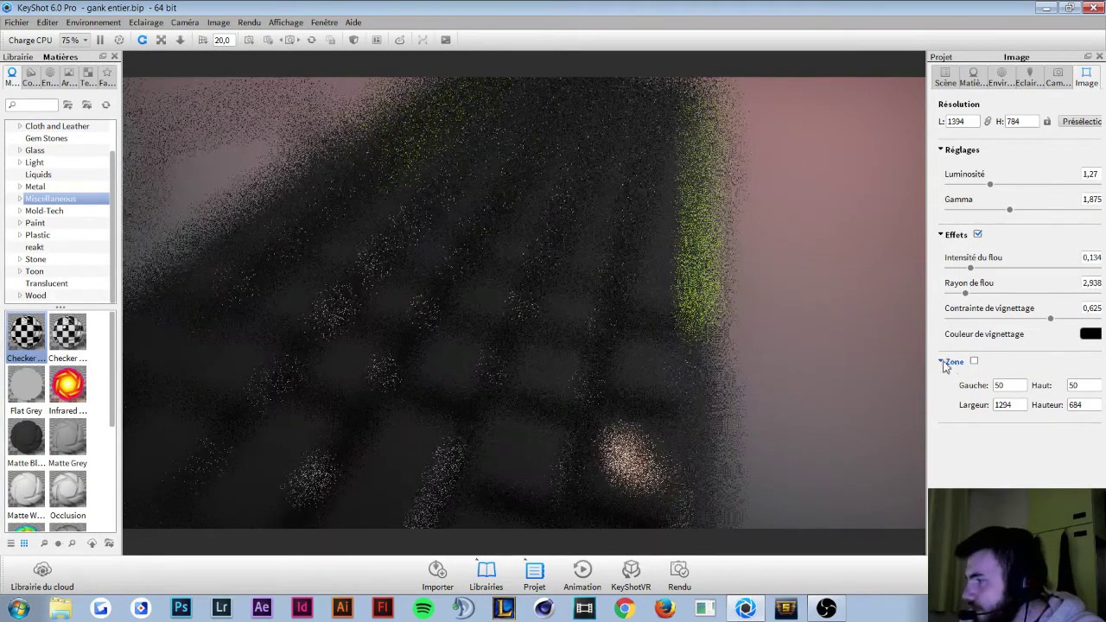
# Step: Orbit to a new view and refocus the depth of field on the pink-marked keycap
pyautogui.moveTo(551, 338); pyautogui.dragTo(519, 308)
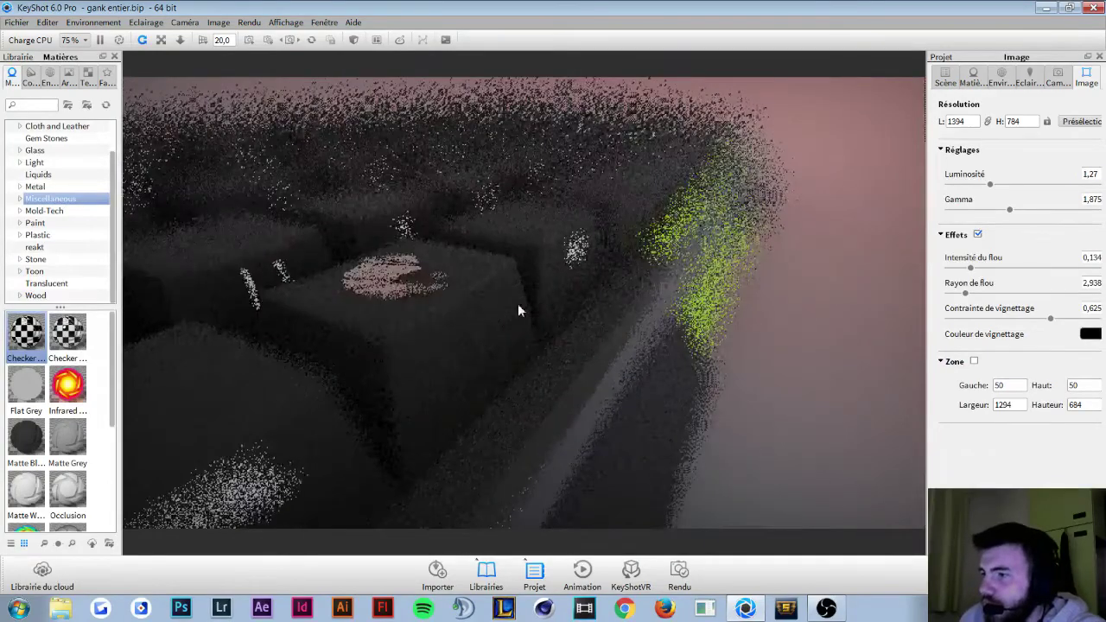
pyautogui.click(1059, 76)
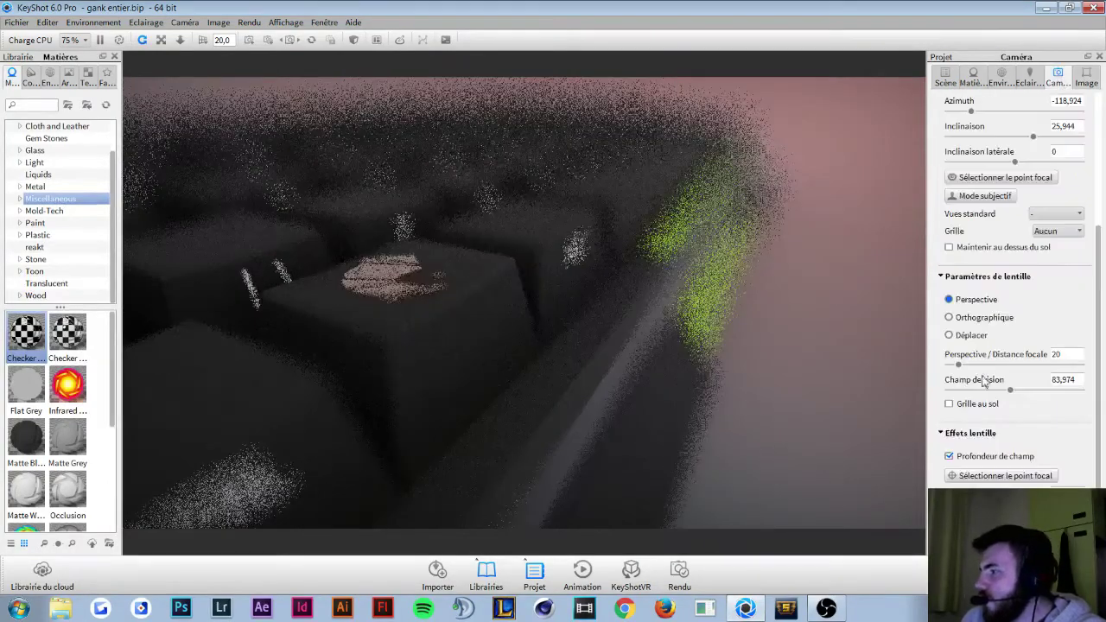
pyautogui.click(968, 476)
pyautogui.click(396, 289)
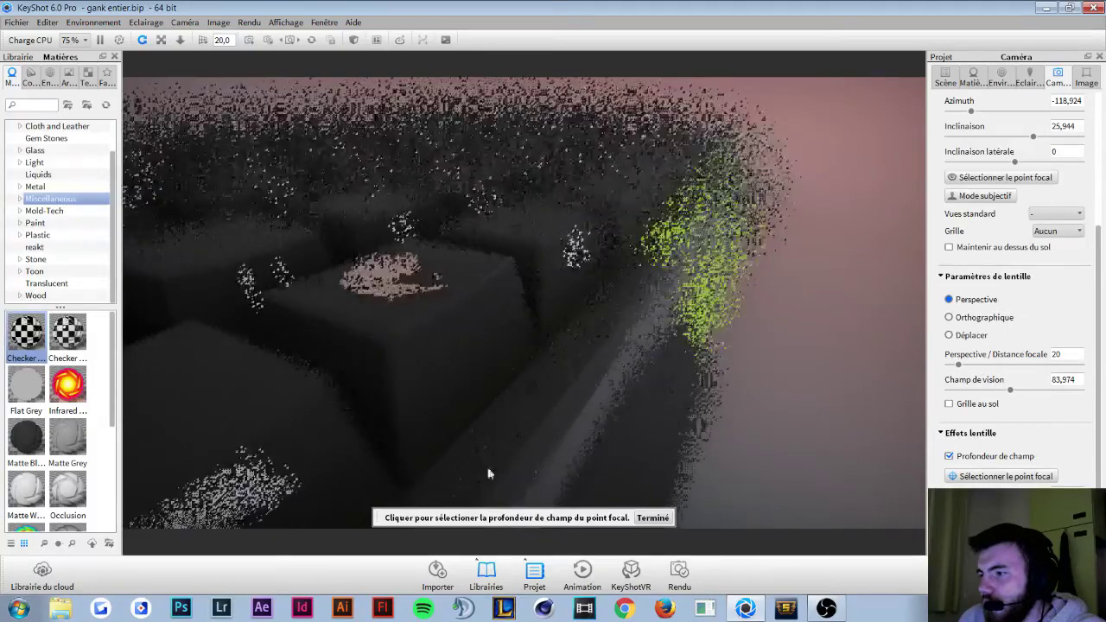
pyautogui.click(653, 517)
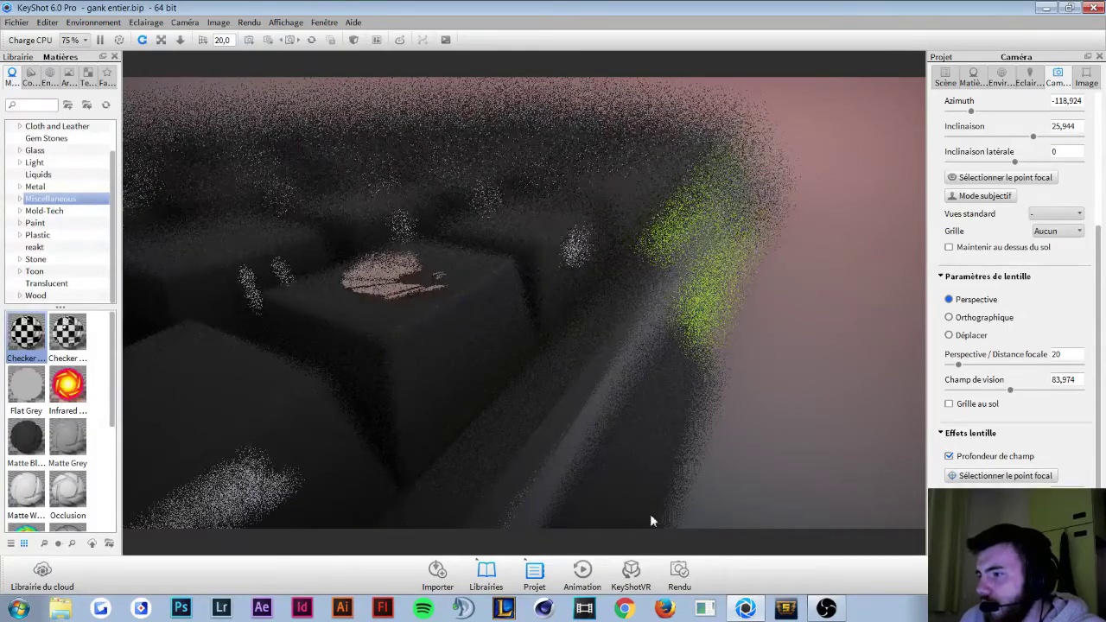
pyautogui.click(1016, 475)
pyautogui.click(407, 277)
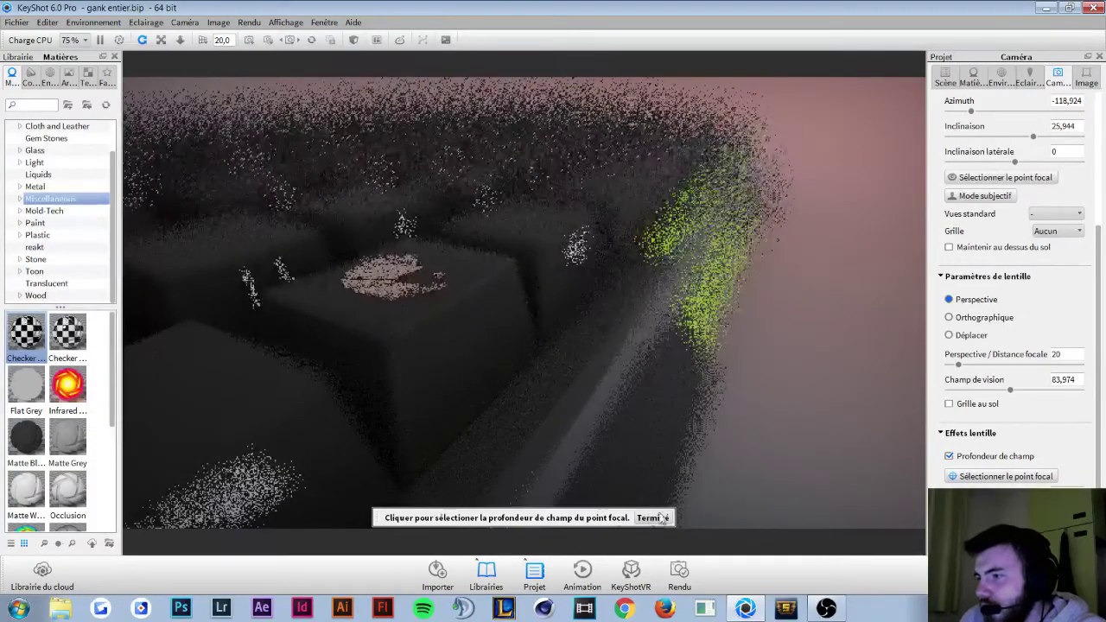
pyautogui.click(652, 517)
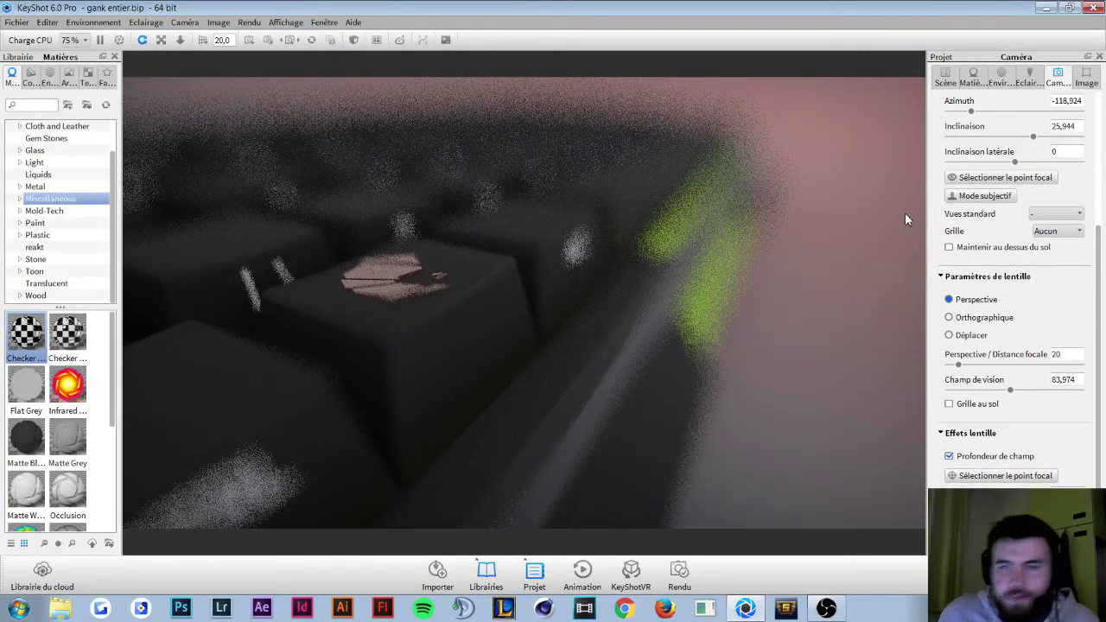
# Step: Open the Render settings dialog, then open Edit > Preferences over it
pyautogui.click(242, 24)
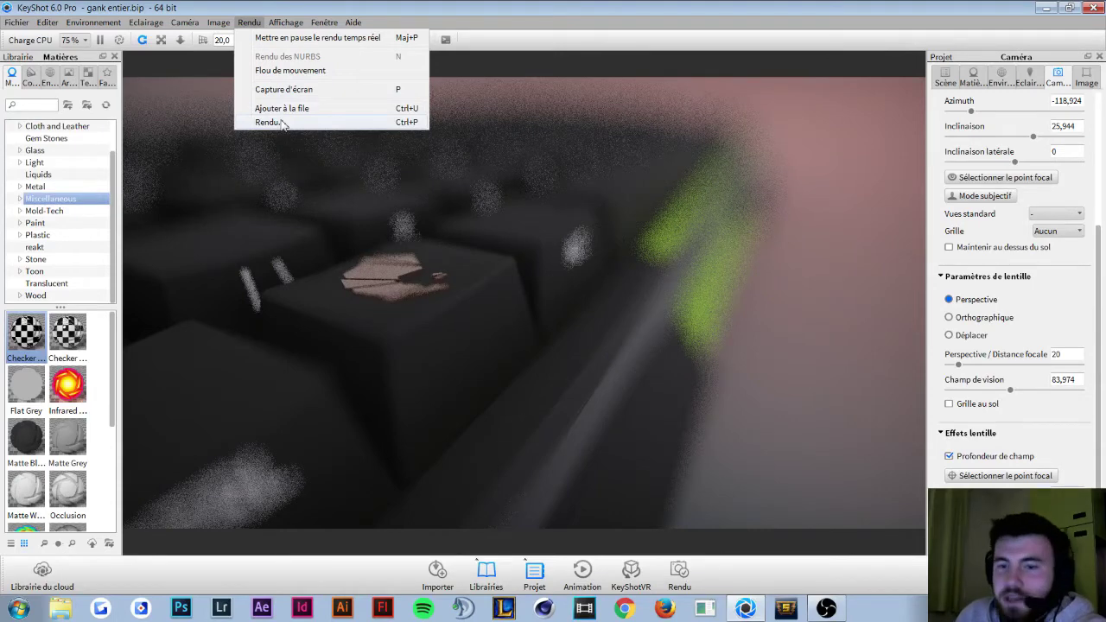
pyautogui.click(284, 124)
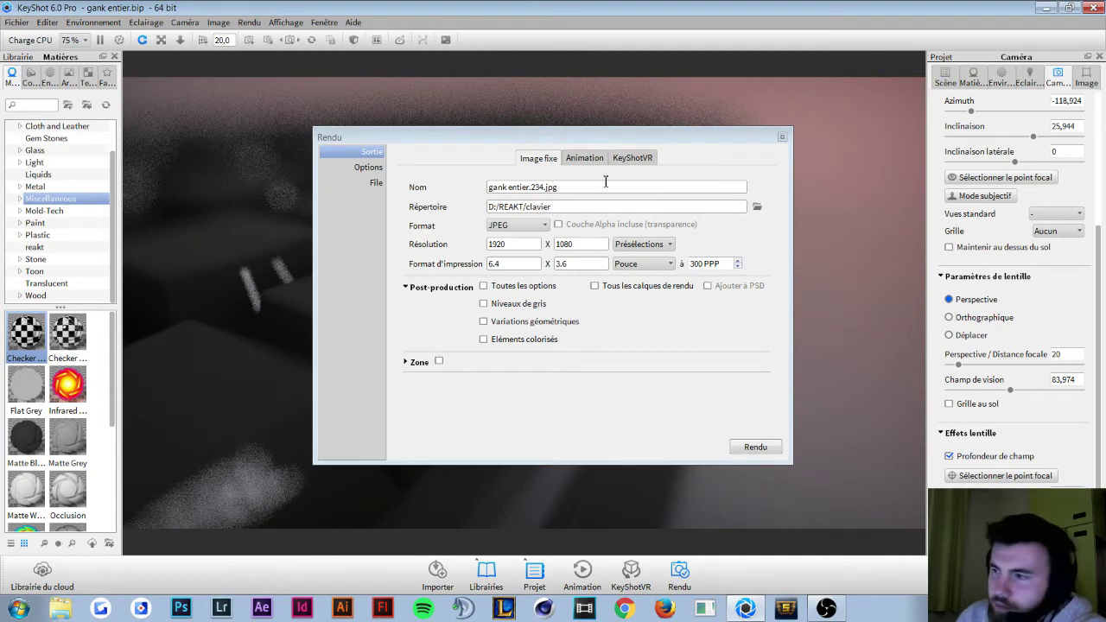
pyautogui.click(48, 21)
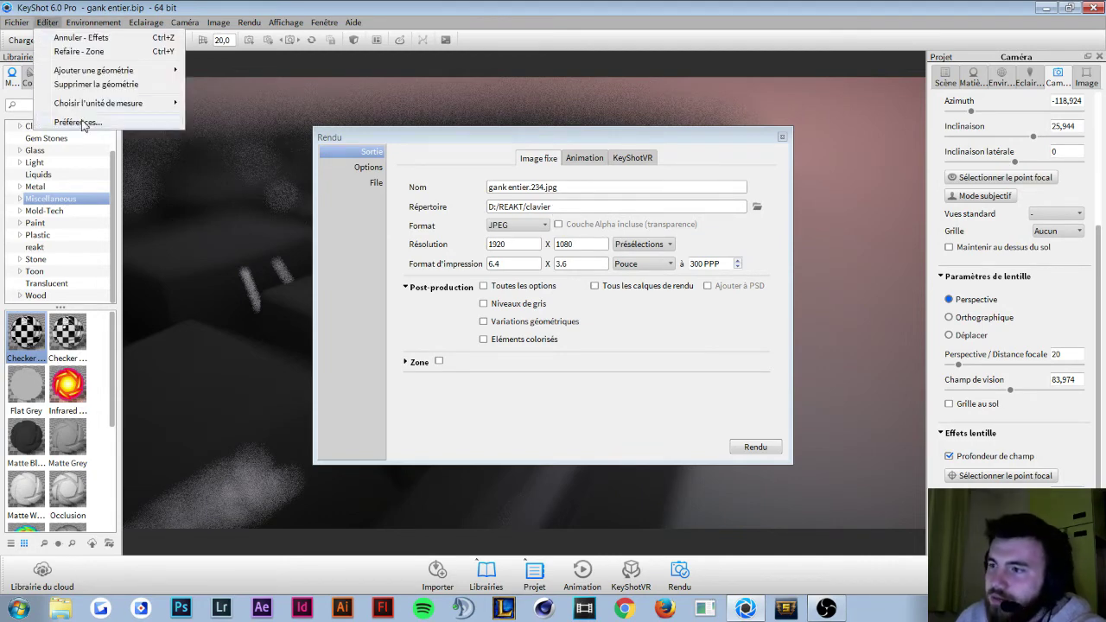
pyautogui.click(441, 212)
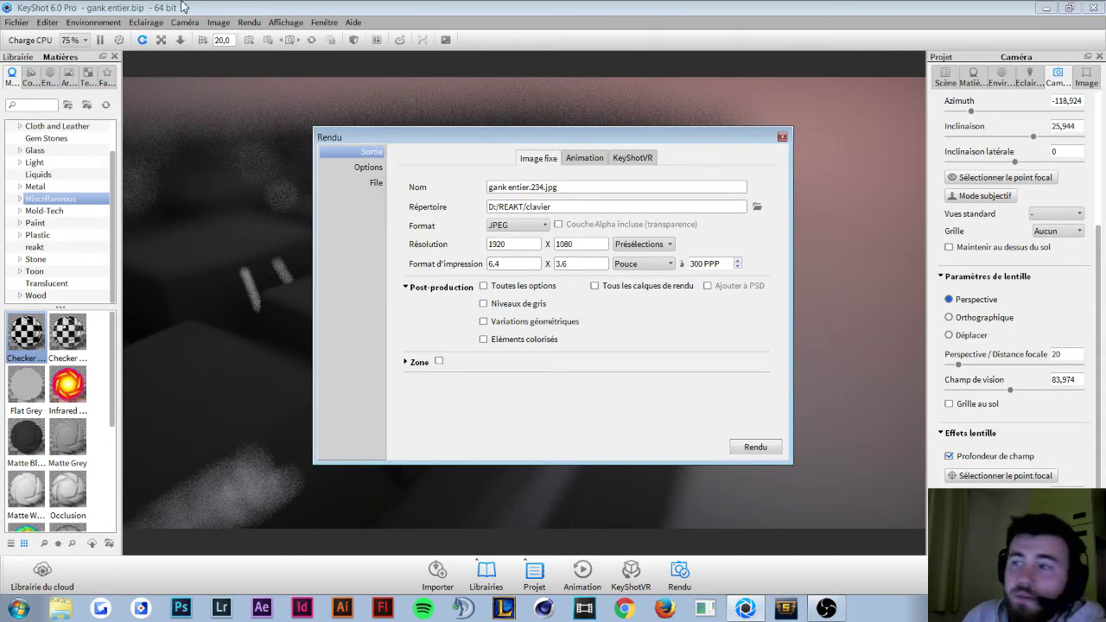
pyautogui.click(43, 22)
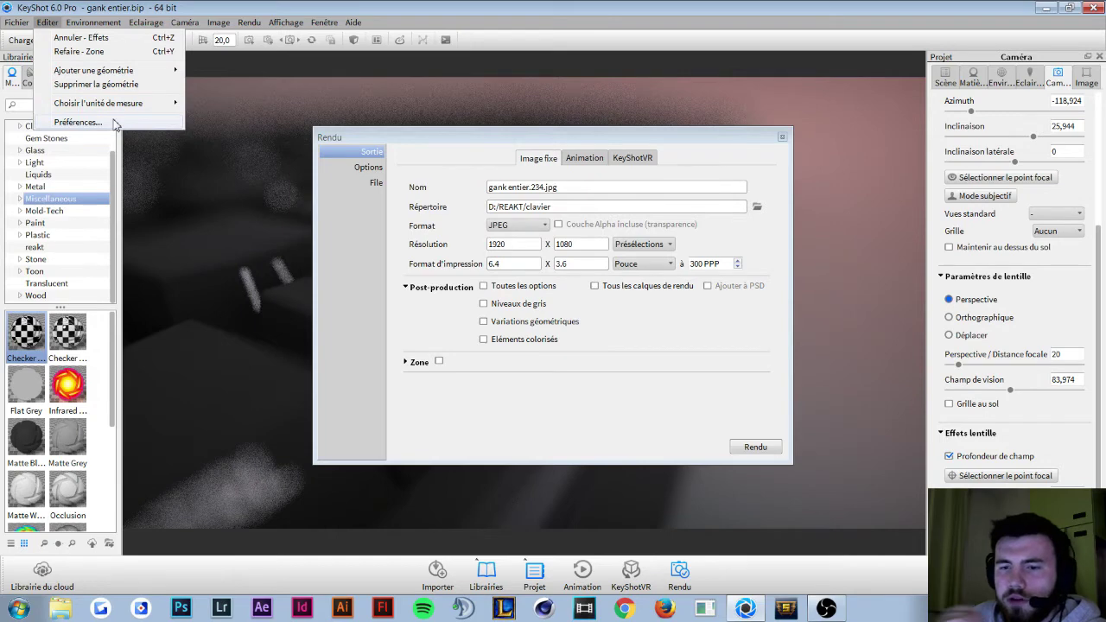
pyautogui.click(78, 122)
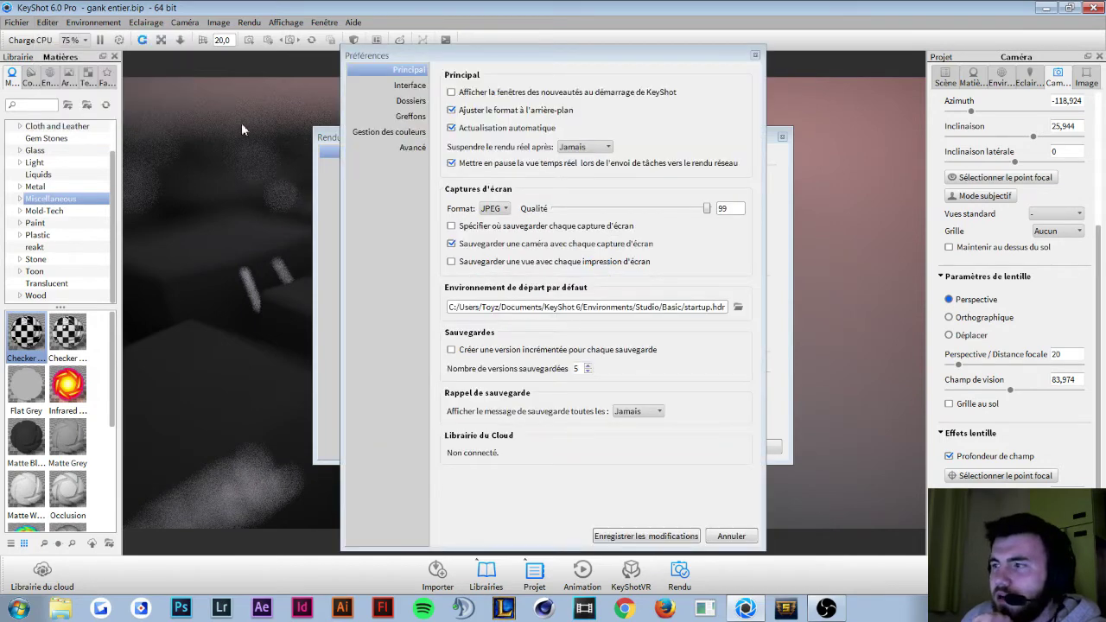
# Step: Set a custom Renders folder to the Desktop and save the folder preferences
pyautogui.click(410, 100)
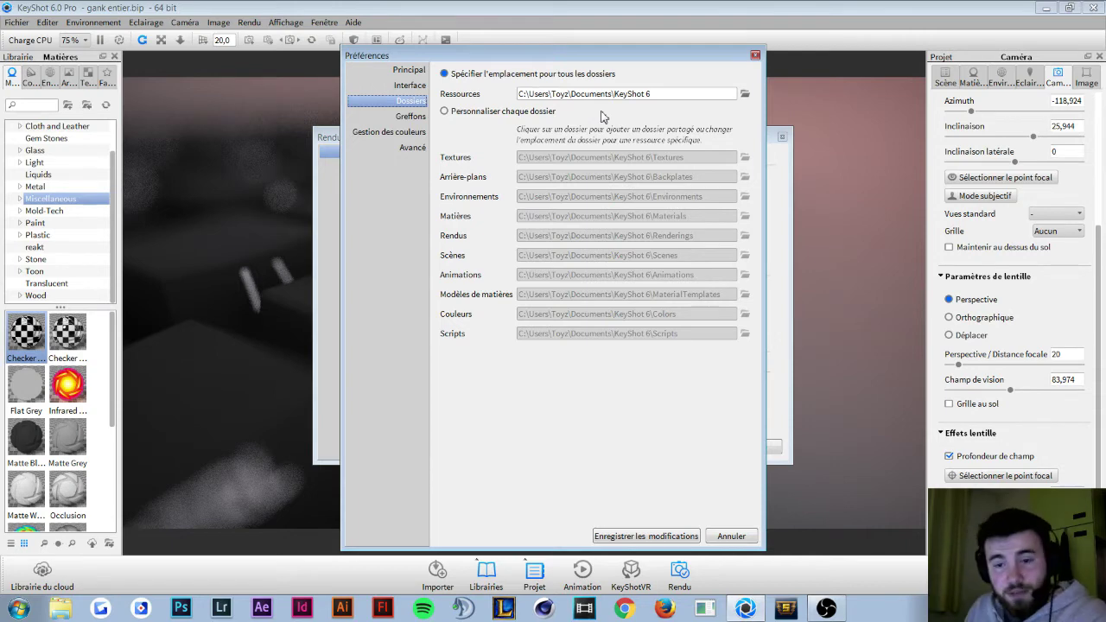
pyautogui.click(463, 115)
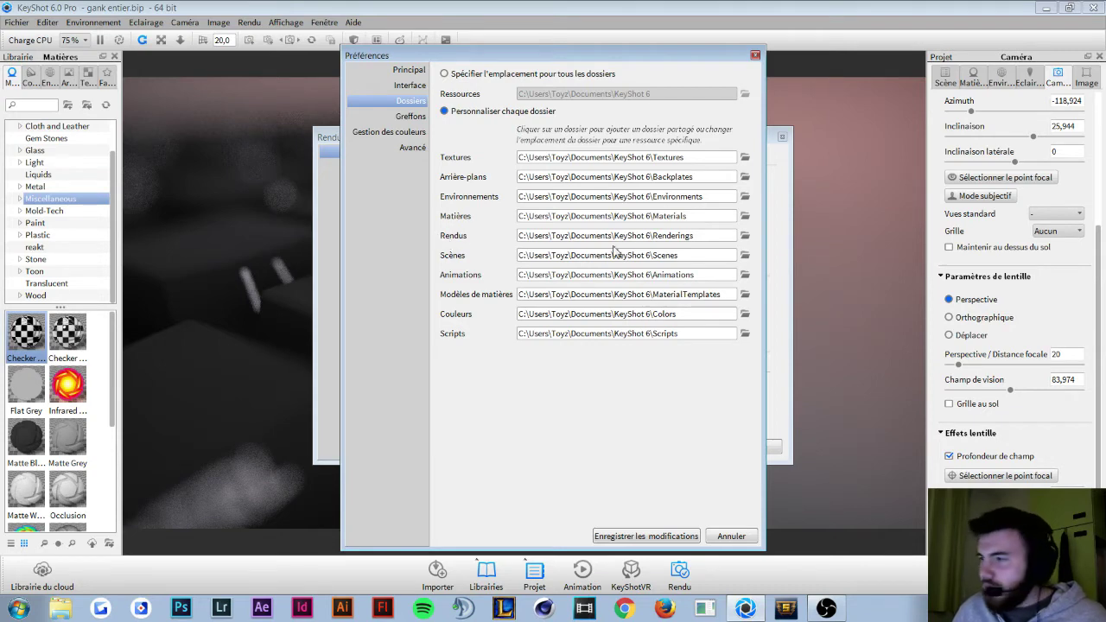
pyautogui.click(745, 237)
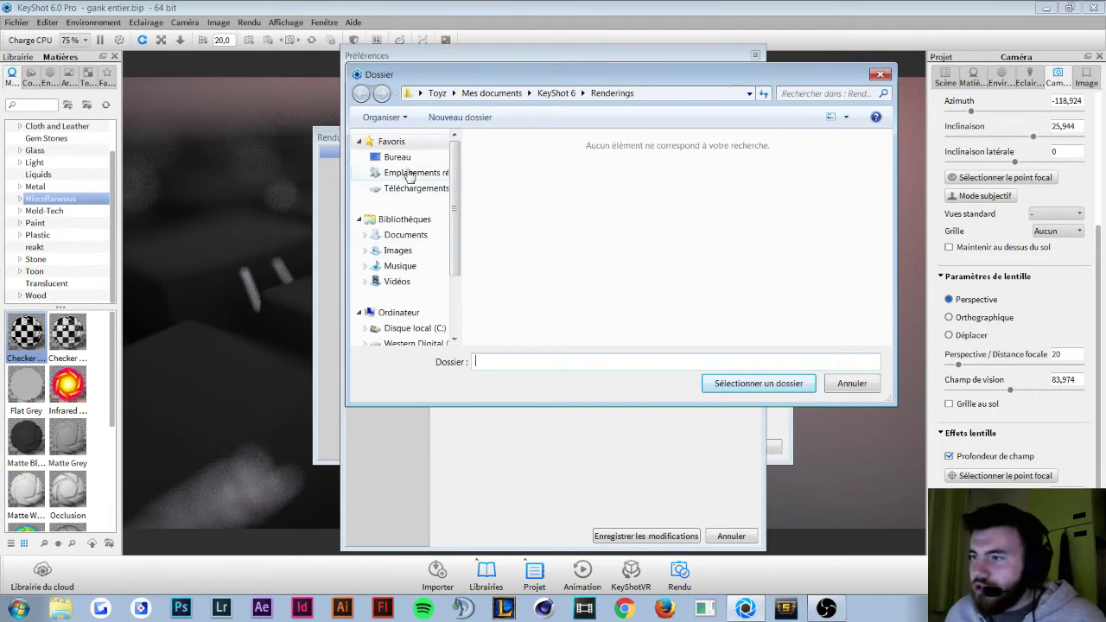
pyautogui.click(396, 156)
pyautogui.click(758, 384)
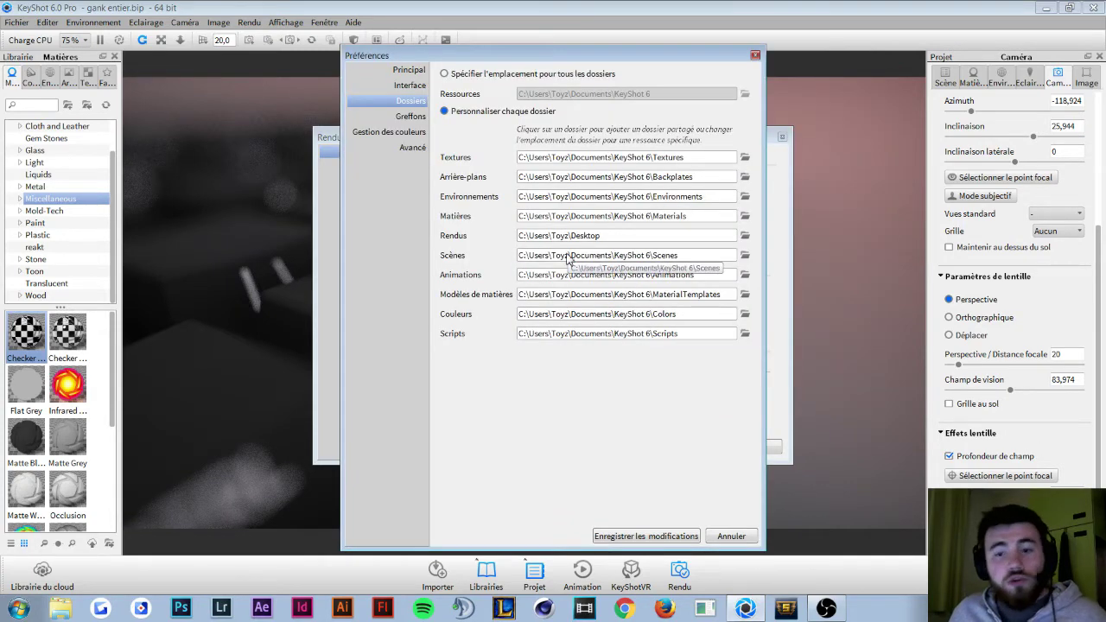
pyautogui.click(646, 536)
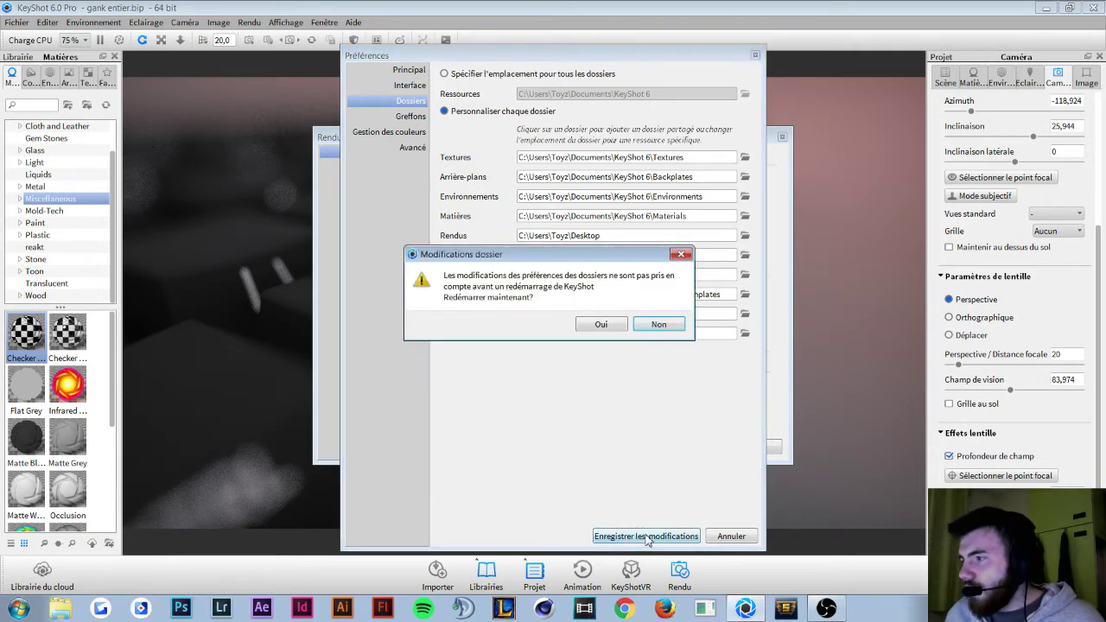
pyautogui.click(657, 325)
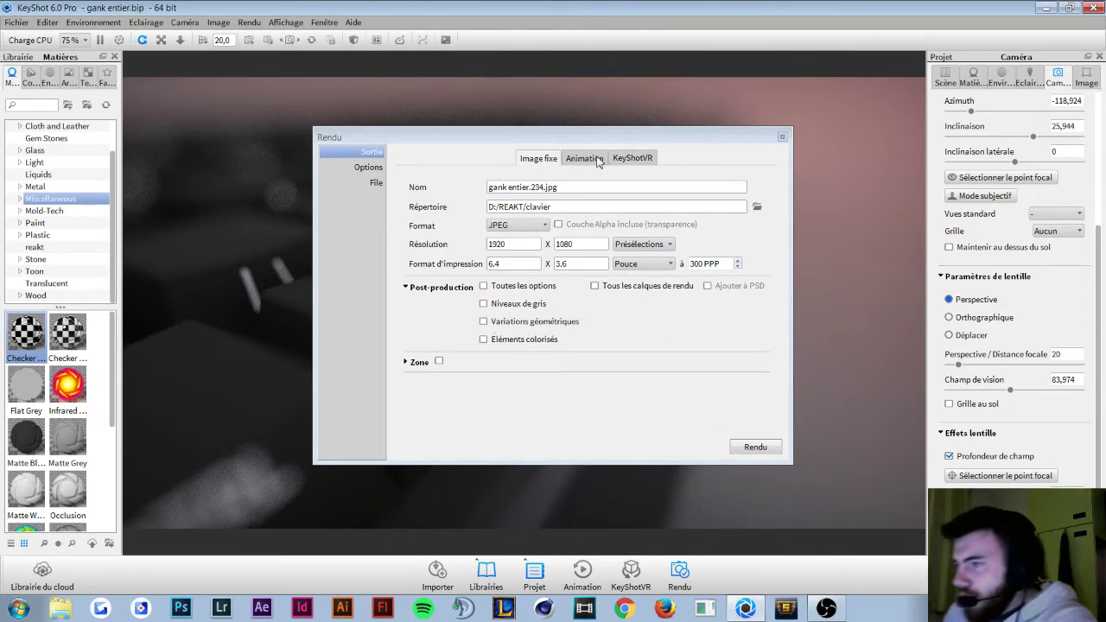
# Step: Switch the still-image output format from JPEG to PNG at 1920 × 1080, producing gank entier.234.png
pyautogui.moveTo(548, 139); pyautogui.dragTo(457, 121)
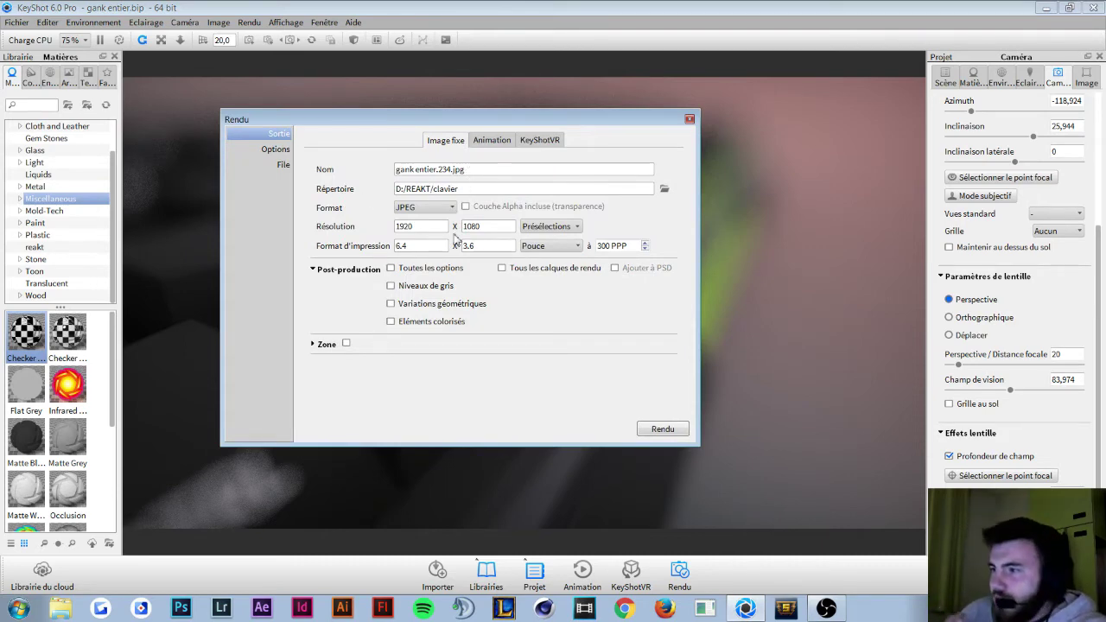
pyautogui.moveTo(473, 169); pyautogui.dragTo(454, 169)
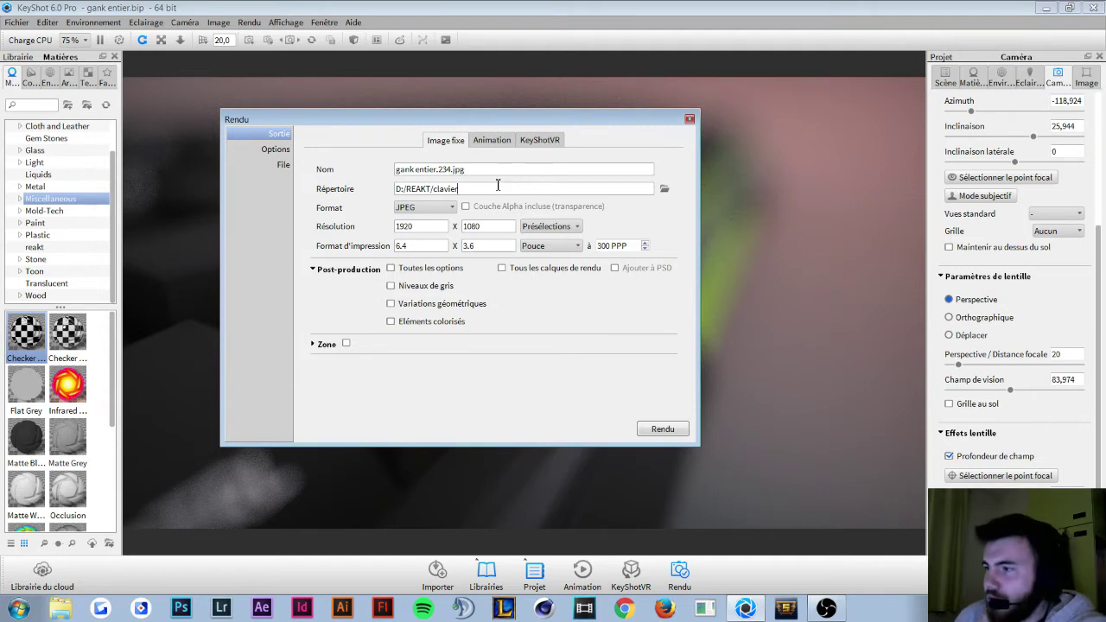
pyautogui.click(421, 210)
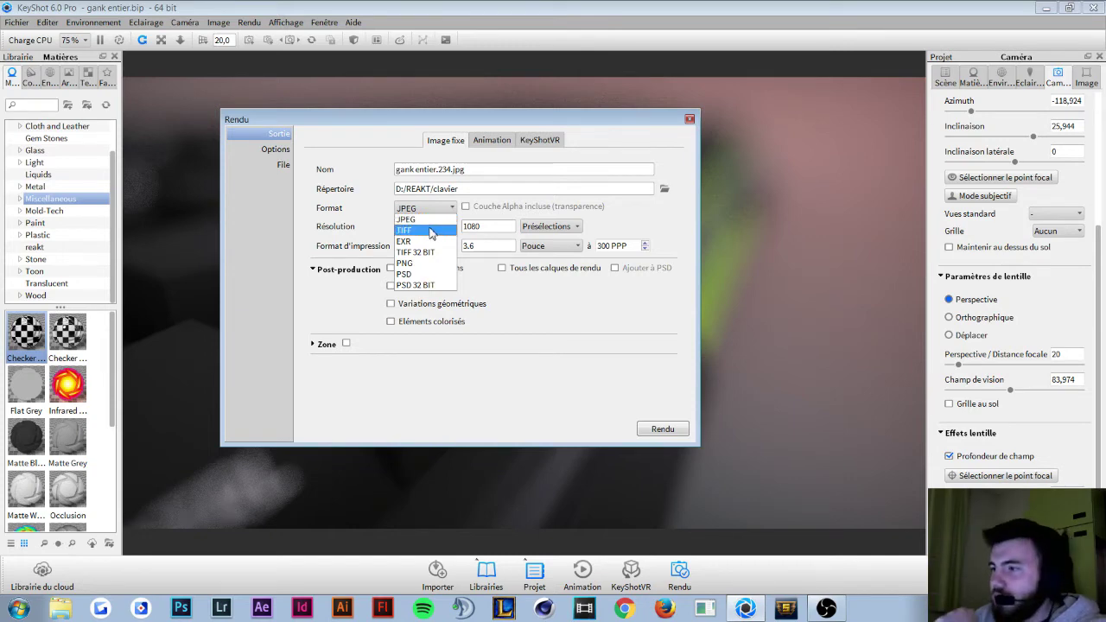
pyautogui.click(419, 230)
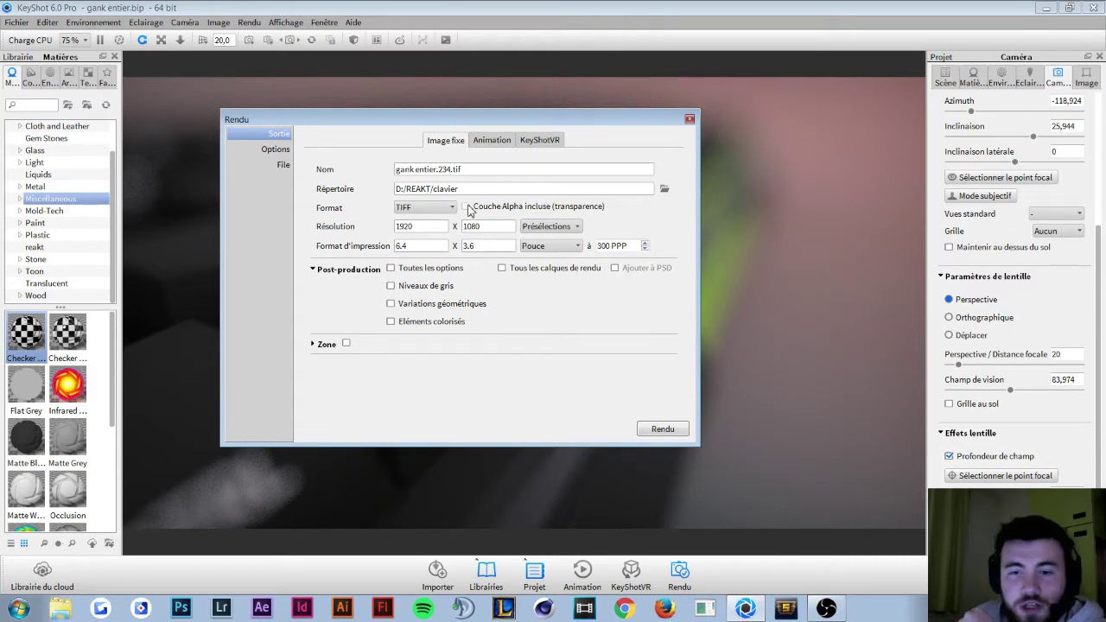
pyautogui.click(423, 207)
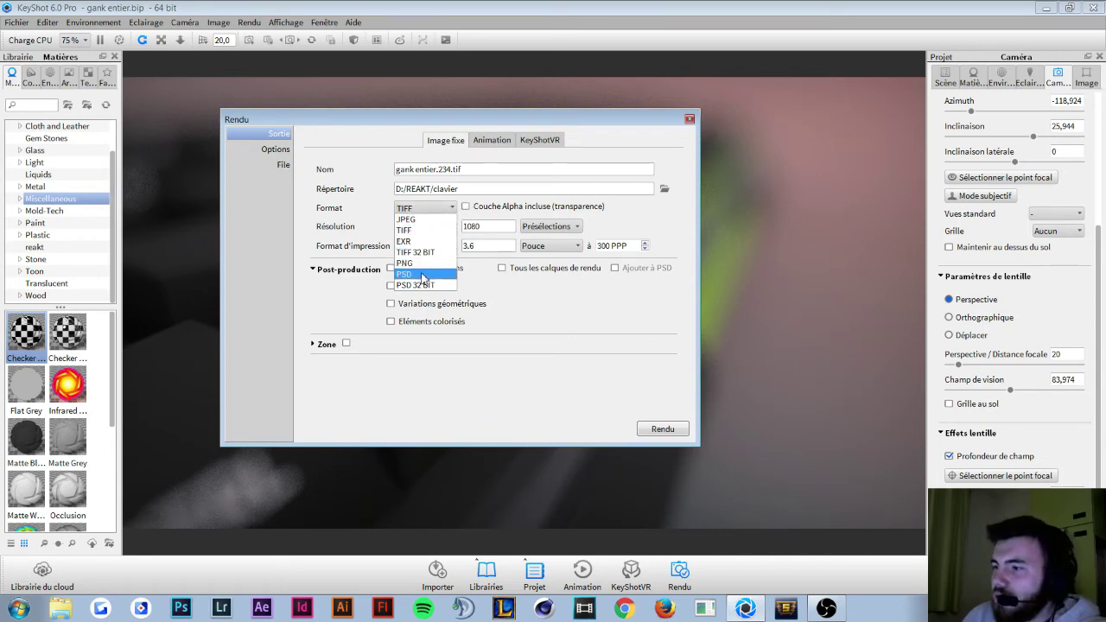
pyautogui.click(544, 297)
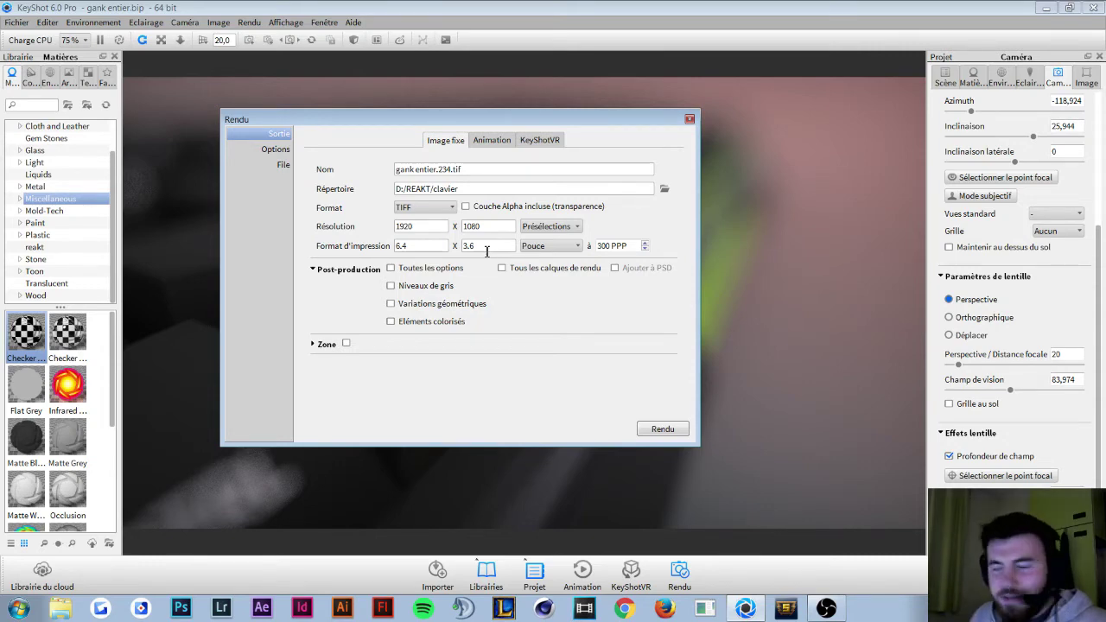
pyautogui.click(417, 212)
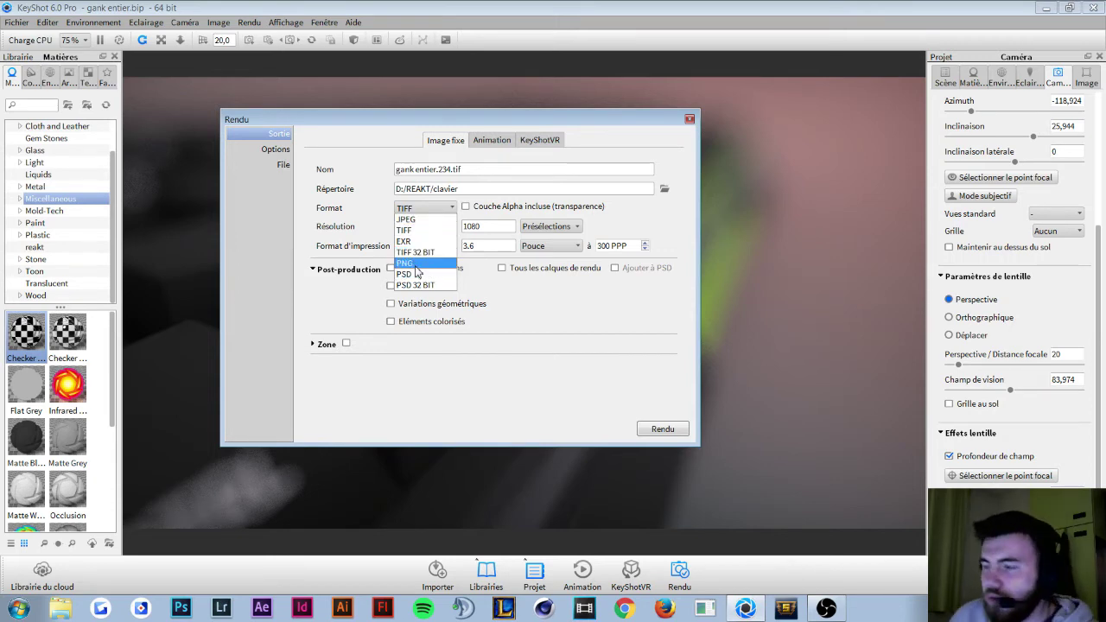
pyautogui.click(417, 267)
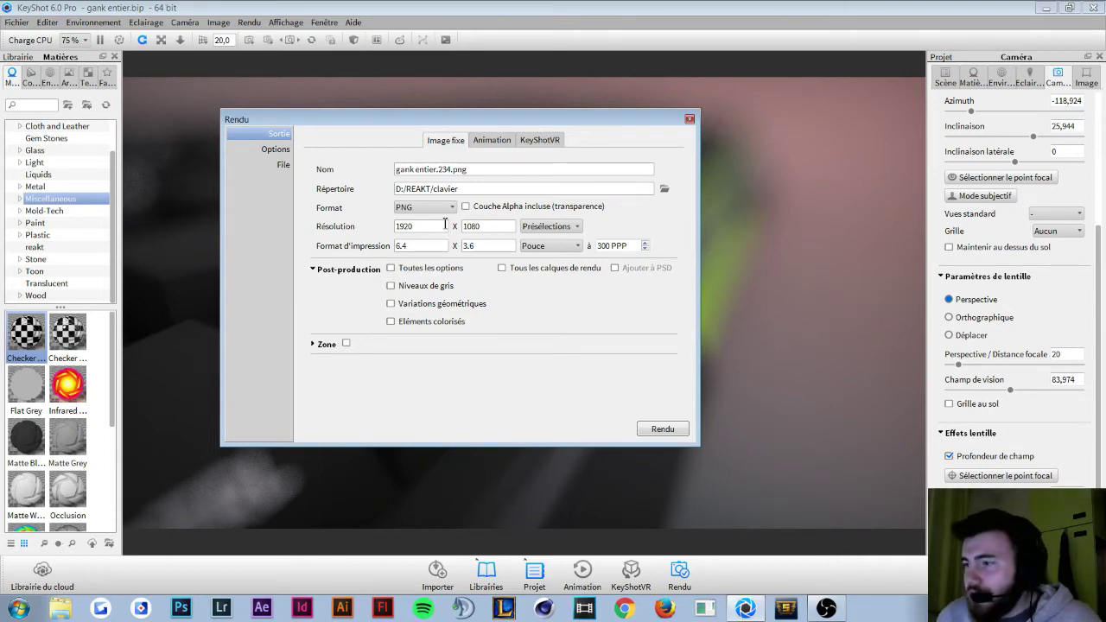
pyautogui.moveTo(445, 225); pyautogui.dragTo(343, 222)
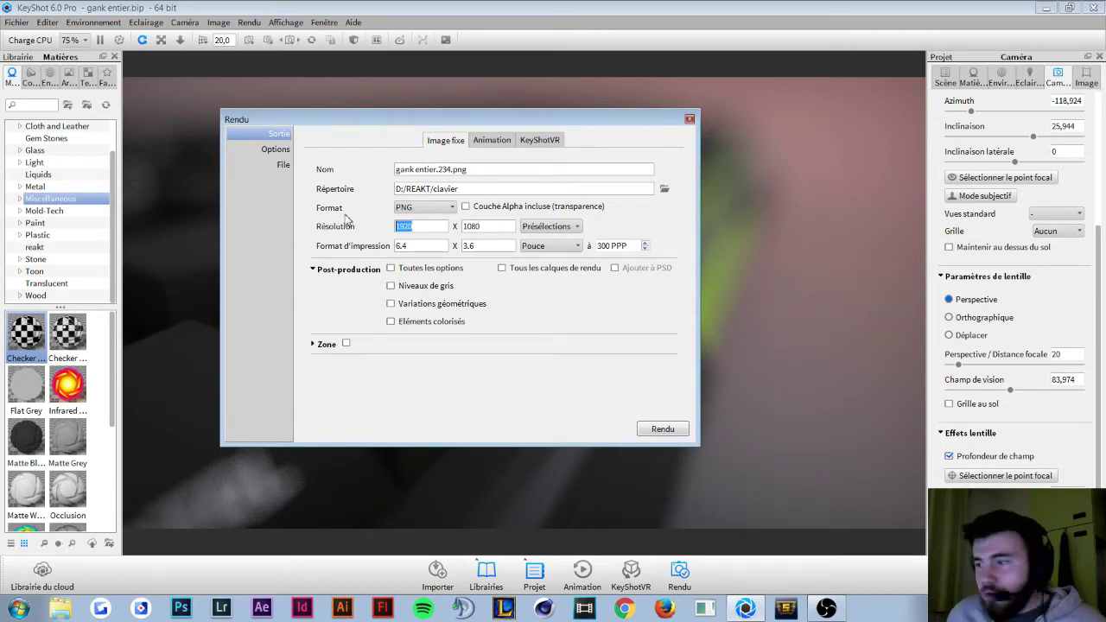
pyautogui.click(503, 306)
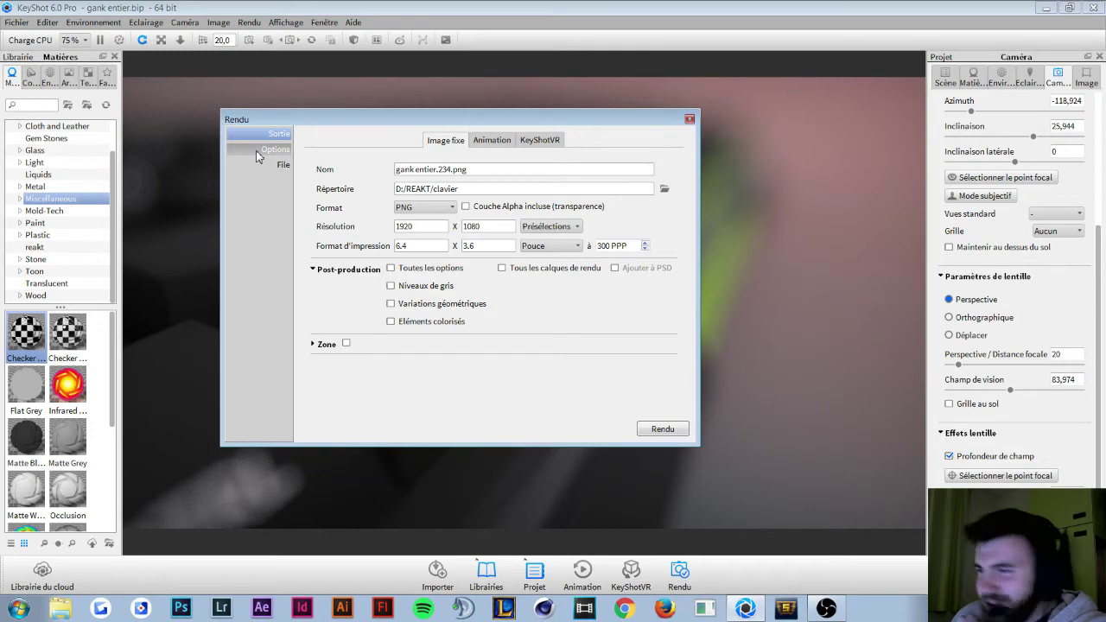
# Step: Show the render Options page and leave CPU usage at all 8 cores
pyautogui.click(256, 150)
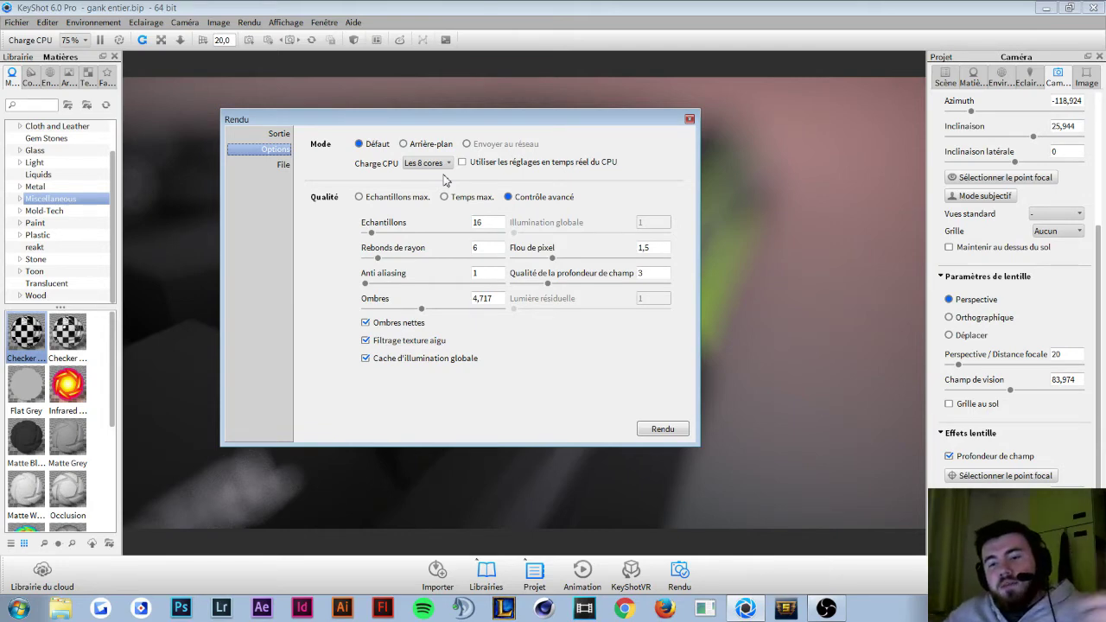
pyautogui.click(427, 164)
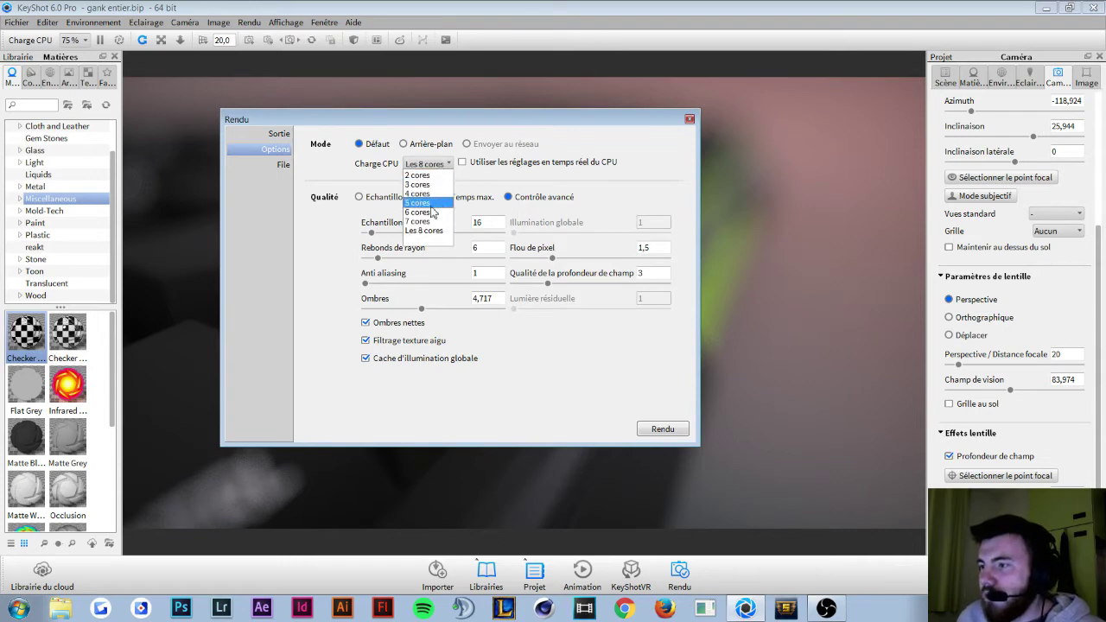
pyautogui.click(494, 177)
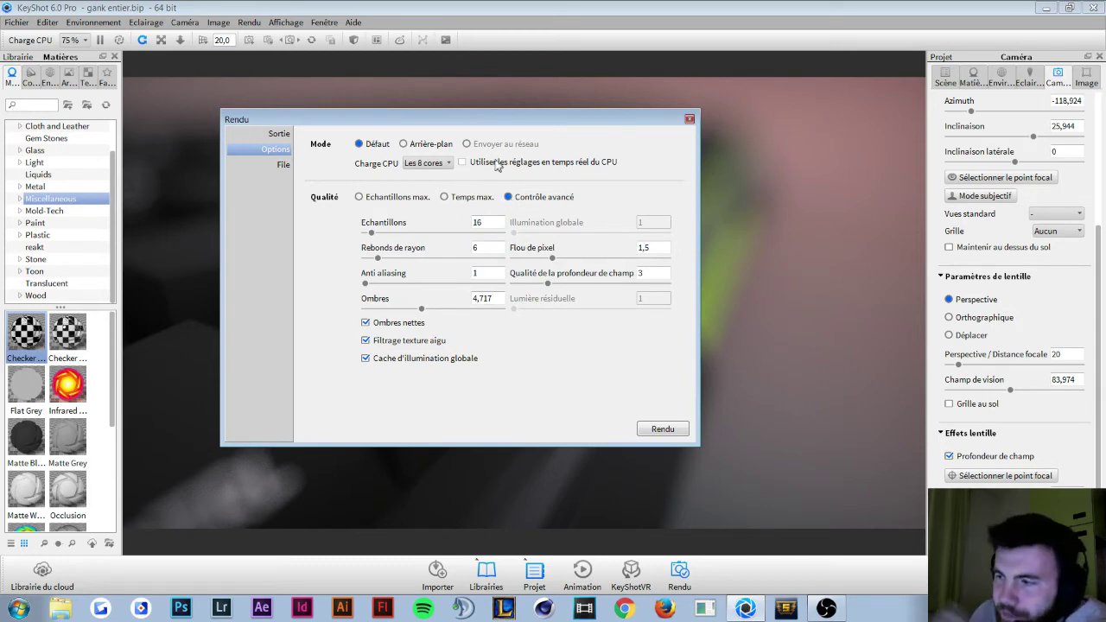
pyautogui.moveTo(493, 121)
pyautogui.mouseDown()
pyautogui.moveTo(1105, 72)
pyautogui.moveTo(1066, 110)
pyautogui.mouseUp()
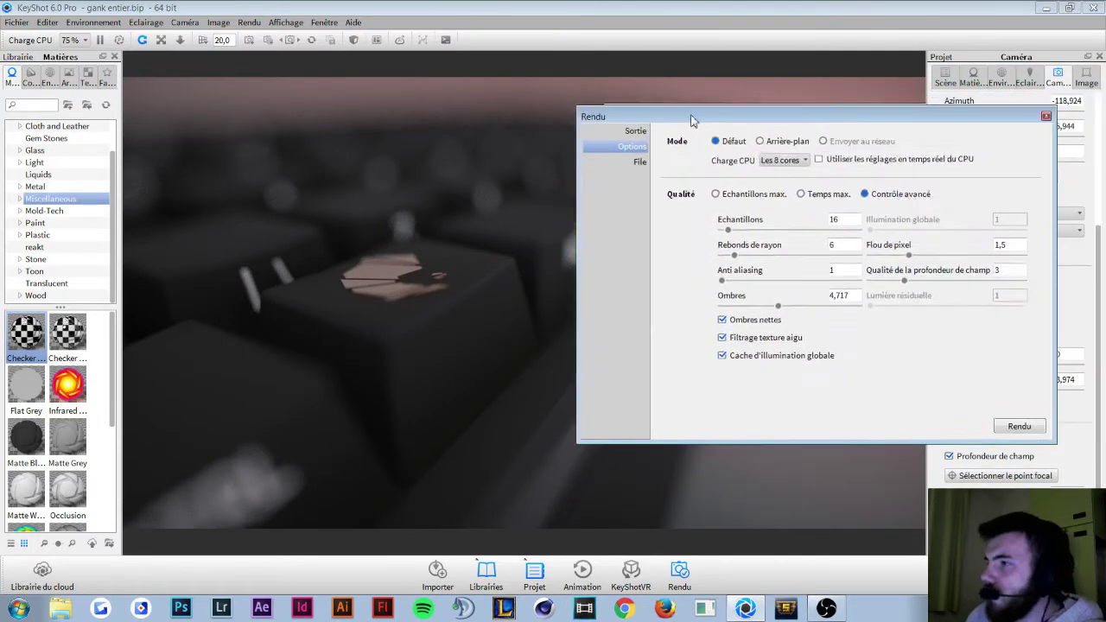
pyautogui.moveTo(933, 111); pyautogui.dragTo(575, 123)
pyautogui.click(285, 22)
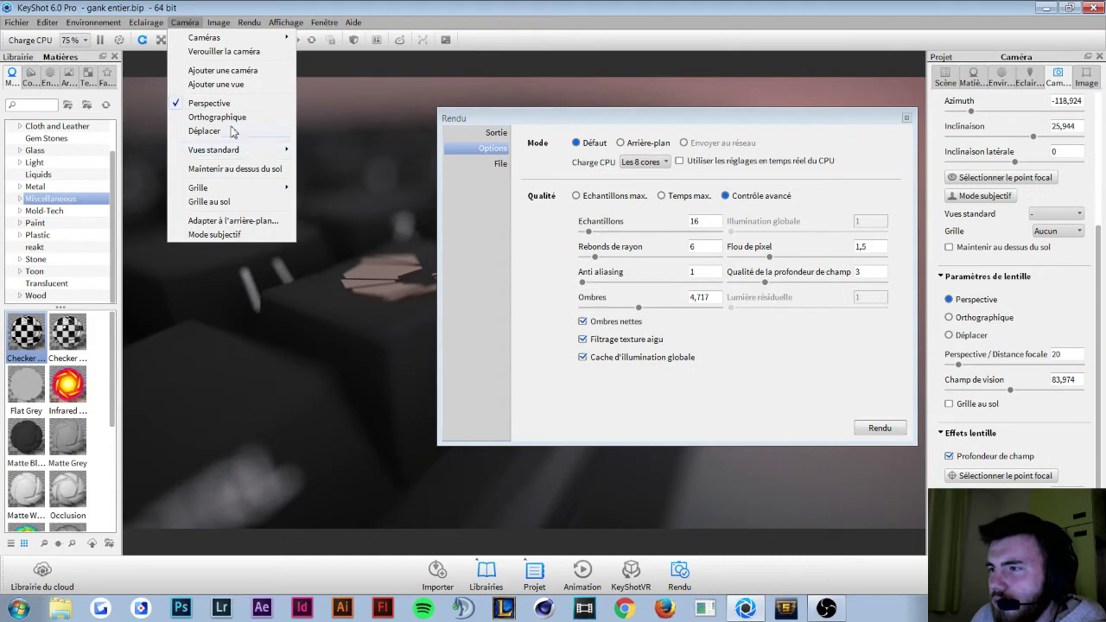
pyautogui.moveTo(145, 22)
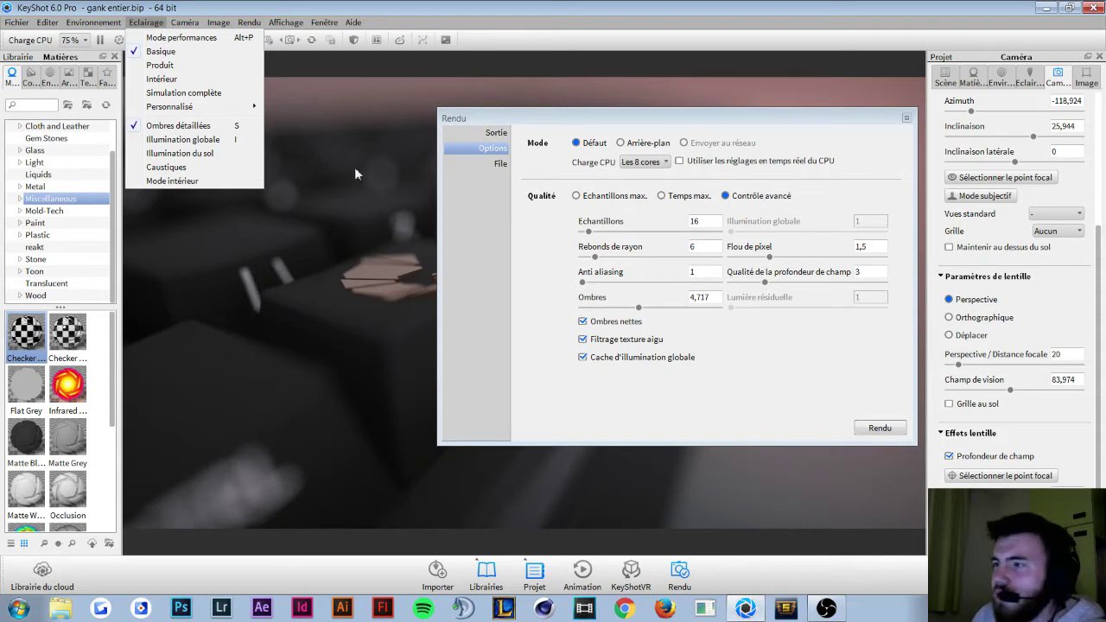
pyautogui.click(354, 22)
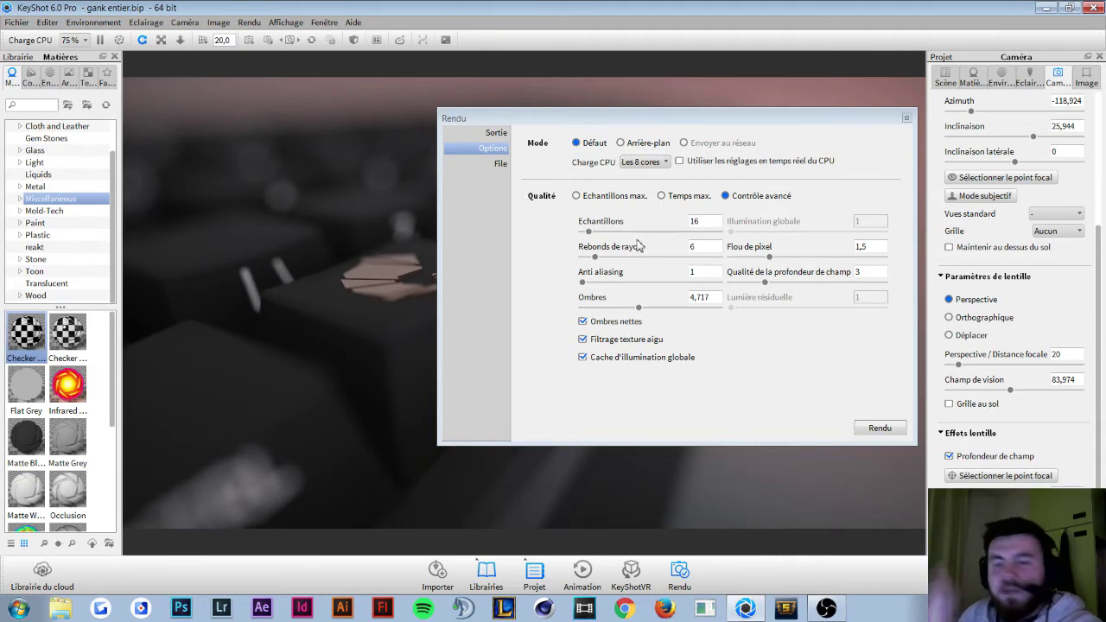
pyautogui.moveTo(616, 236)
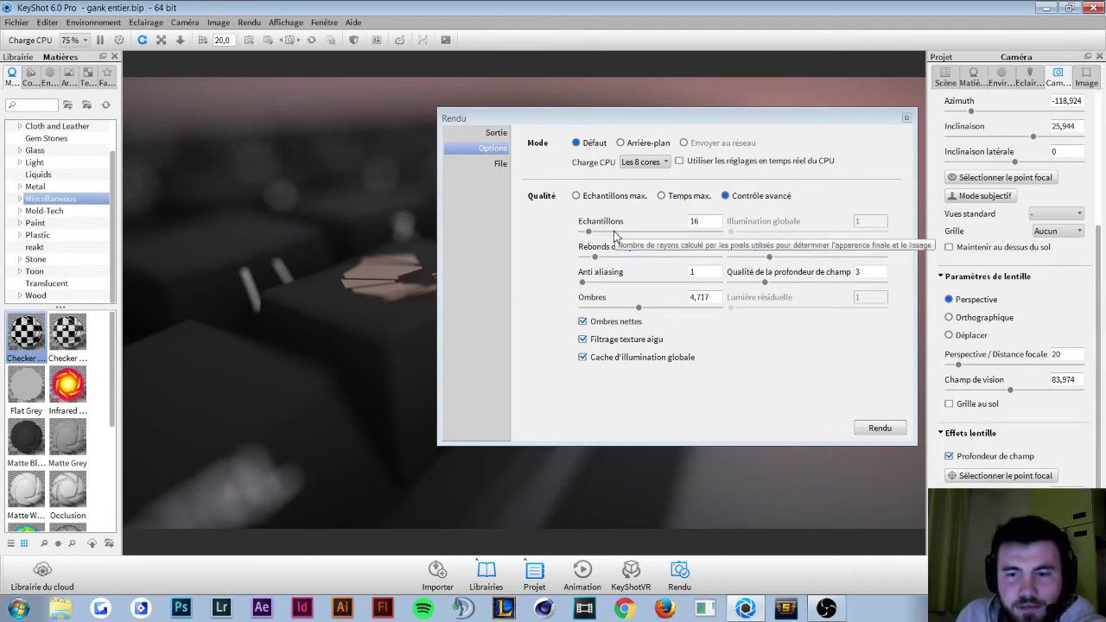
# Step: Adjust the samples slider, then set anti-aliasing quality down to 1
pyautogui.moveTo(588, 232); pyautogui.dragTo(633, 232)
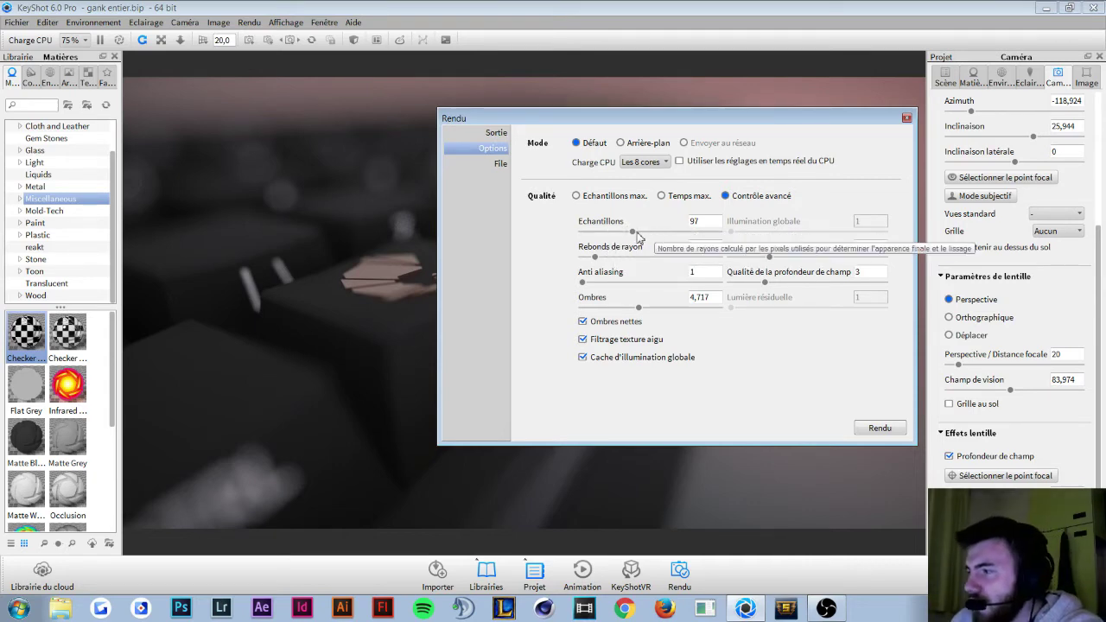
pyautogui.moveTo(631, 233); pyautogui.dragTo(589, 237)
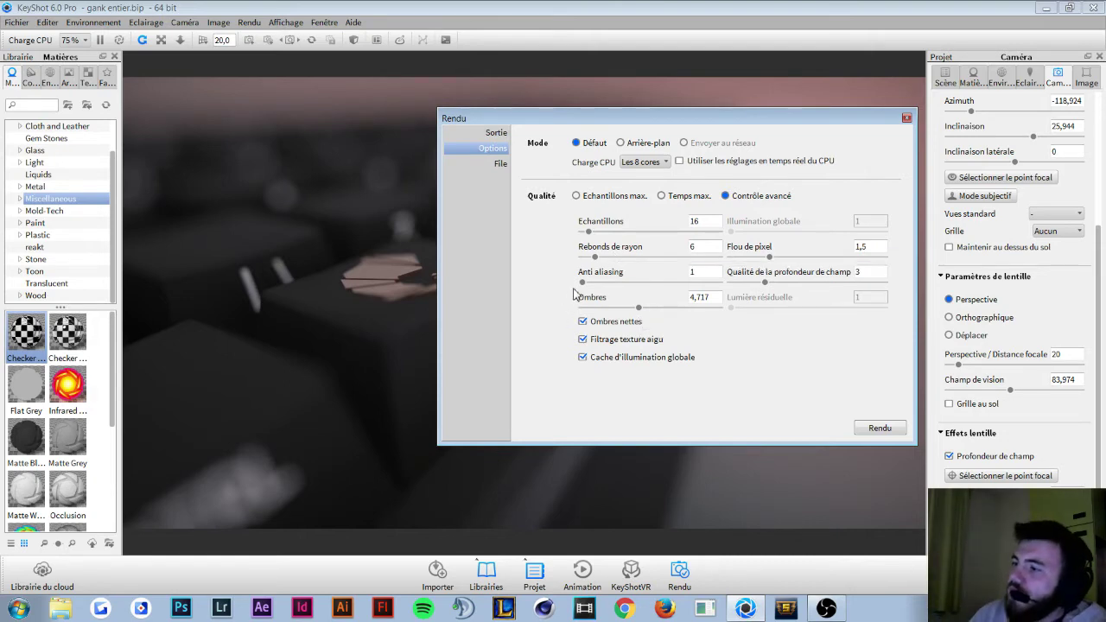
pyautogui.moveTo(584, 283); pyautogui.dragTo(661, 284)
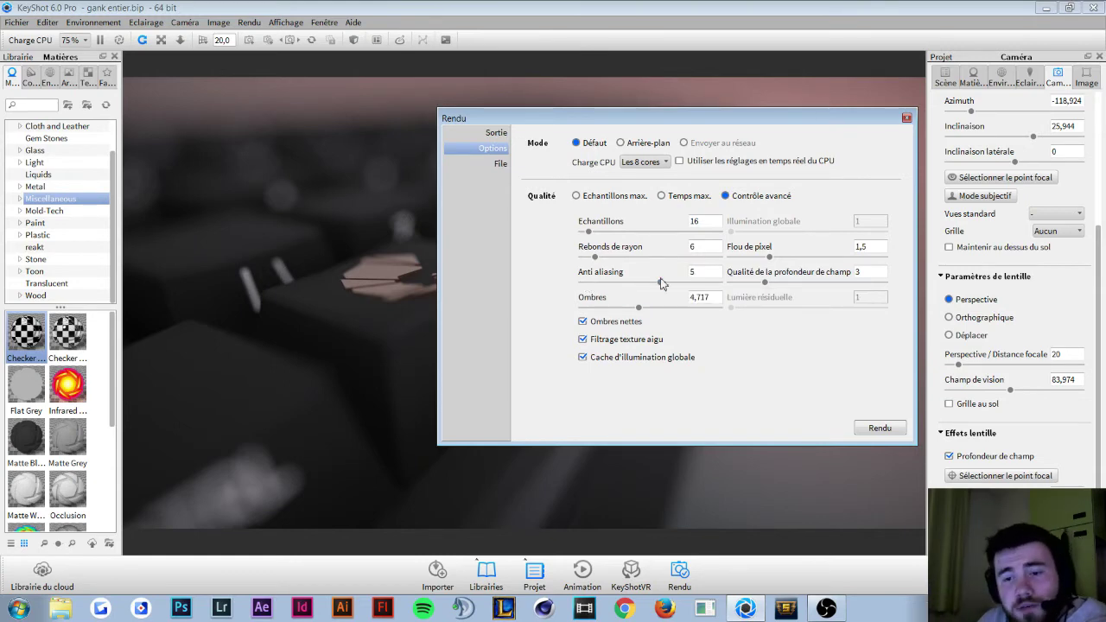
pyautogui.moveTo(644, 285); pyautogui.dragTo(495, 292)
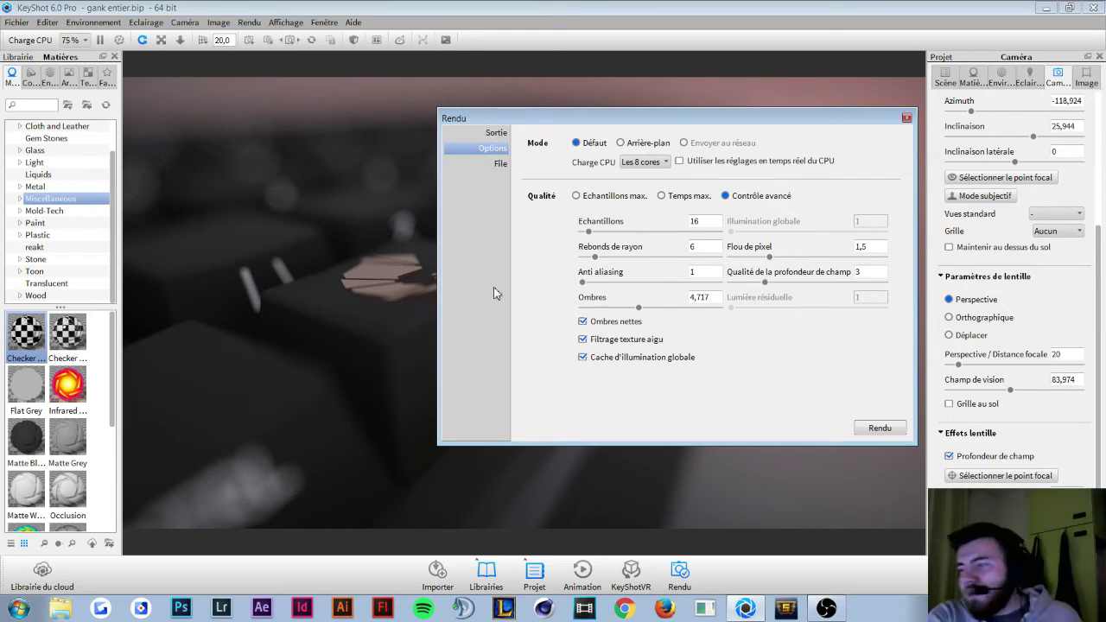
pyautogui.click(489, 133)
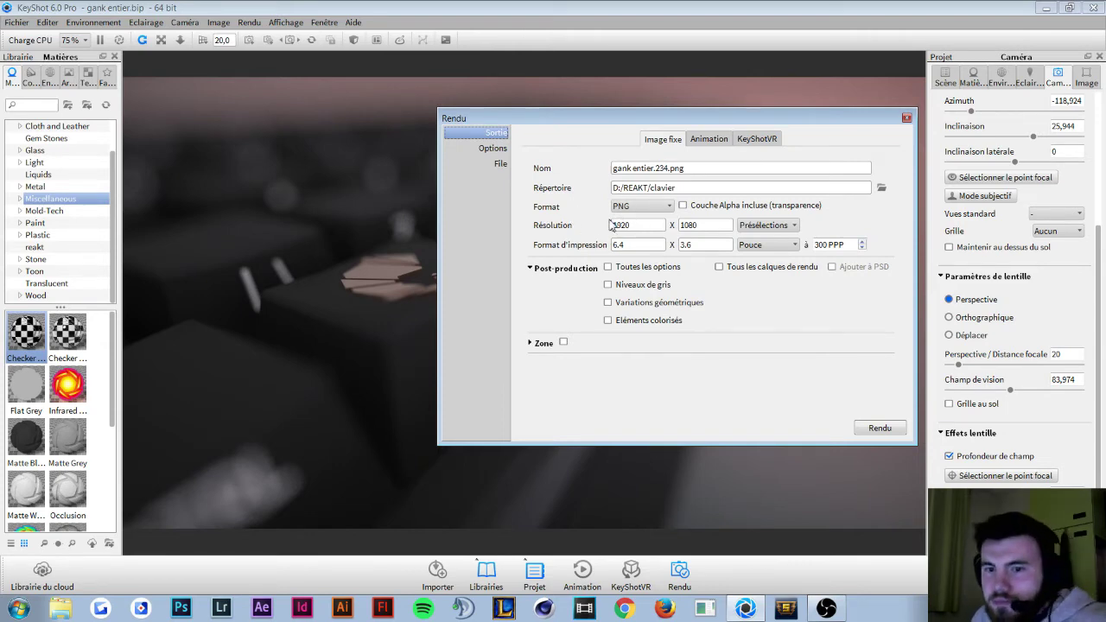
pyautogui.click(493, 148)
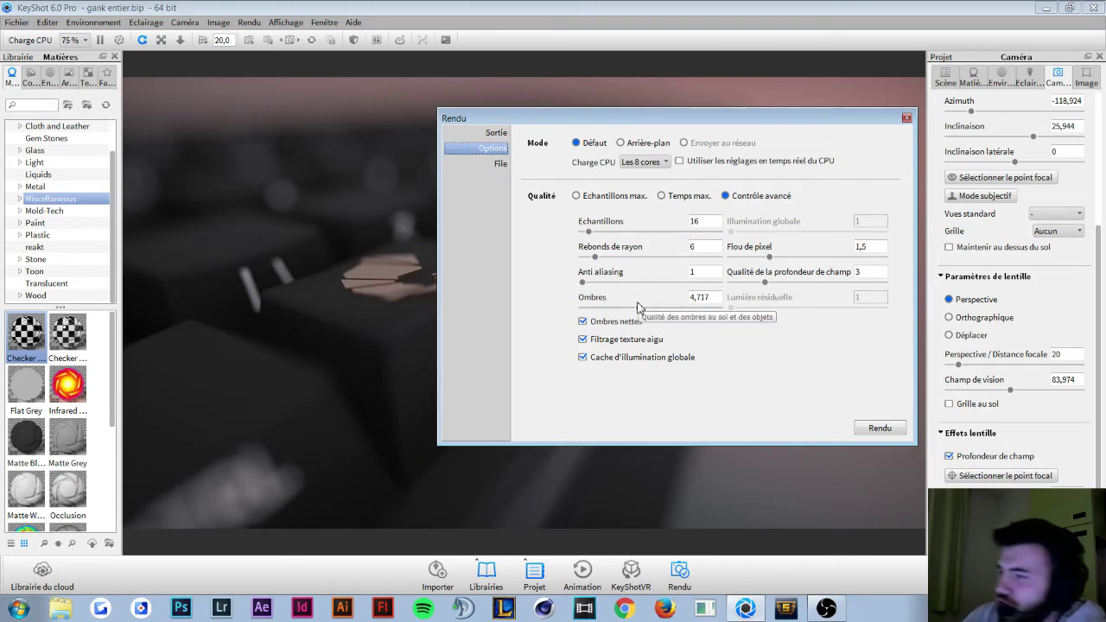
pyautogui.moveTo(638, 308)
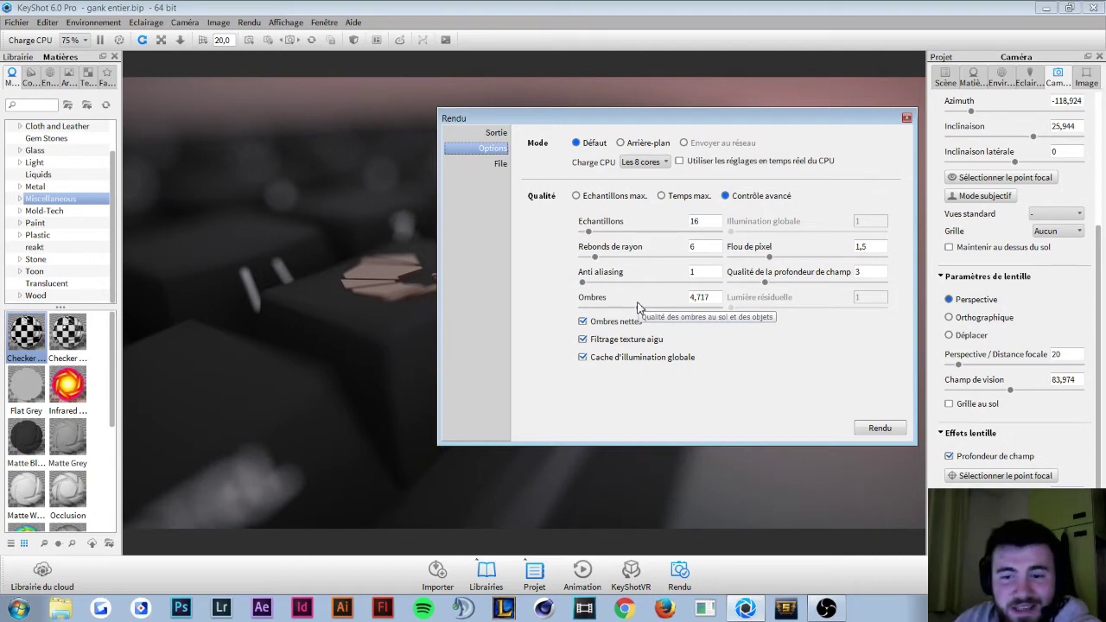
# Step: Try the shadow quality slider across its range, settling around 3.808
pyautogui.moveTo(639, 308)
pyautogui.mouseDown()
pyautogui.moveTo(577, 313)
pyautogui.moveTo(599, 313)
pyautogui.mouseUp()
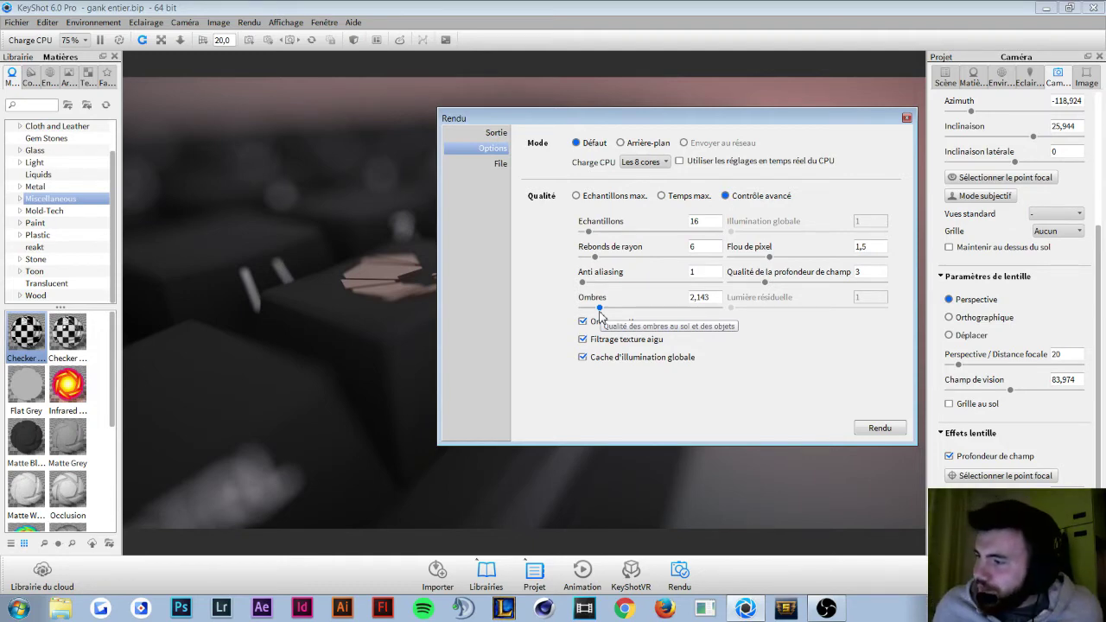
pyautogui.moveTo(597, 309); pyautogui.dragTo(553, 316)
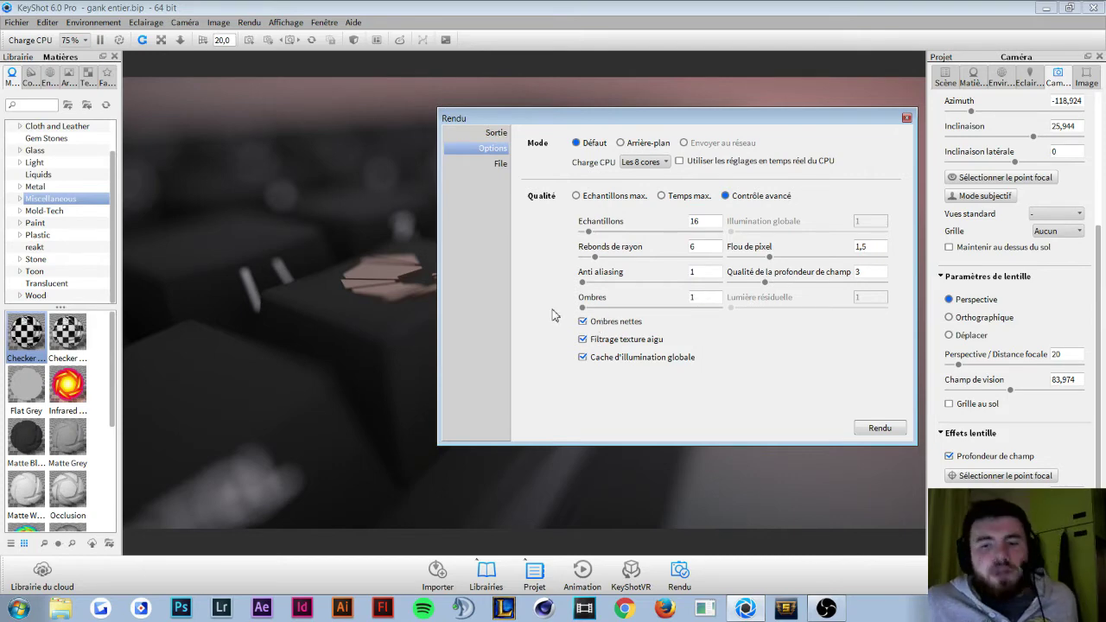
pyautogui.moveTo(583, 308); pyautogui.dragTo(720, 308)
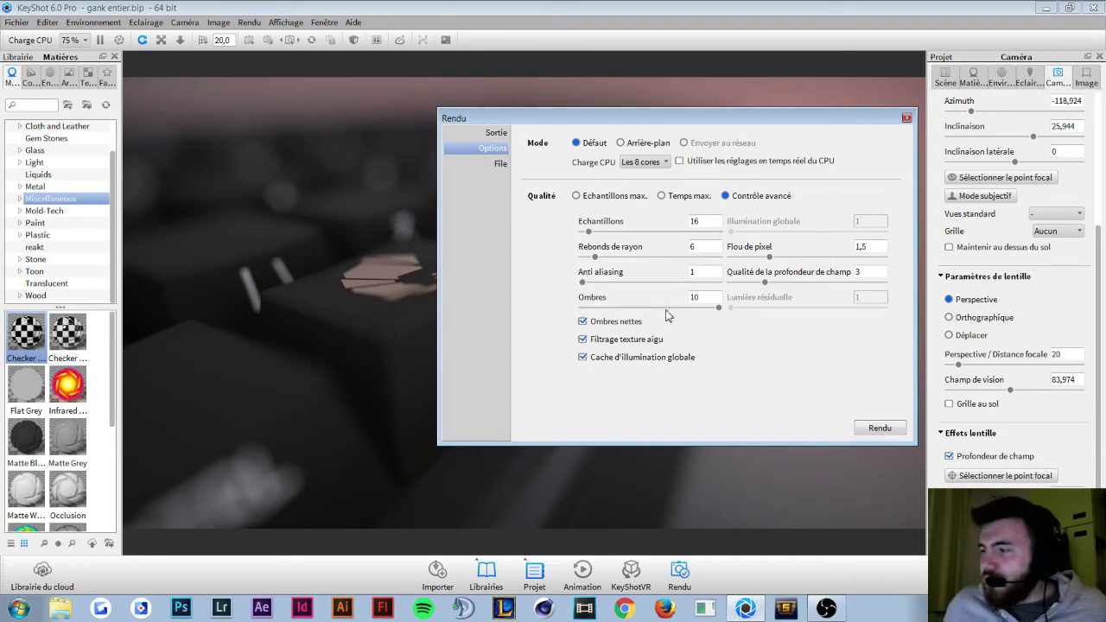
pyautogui.moveTo(718, 308); pyautogui.dragTo(654, 309)
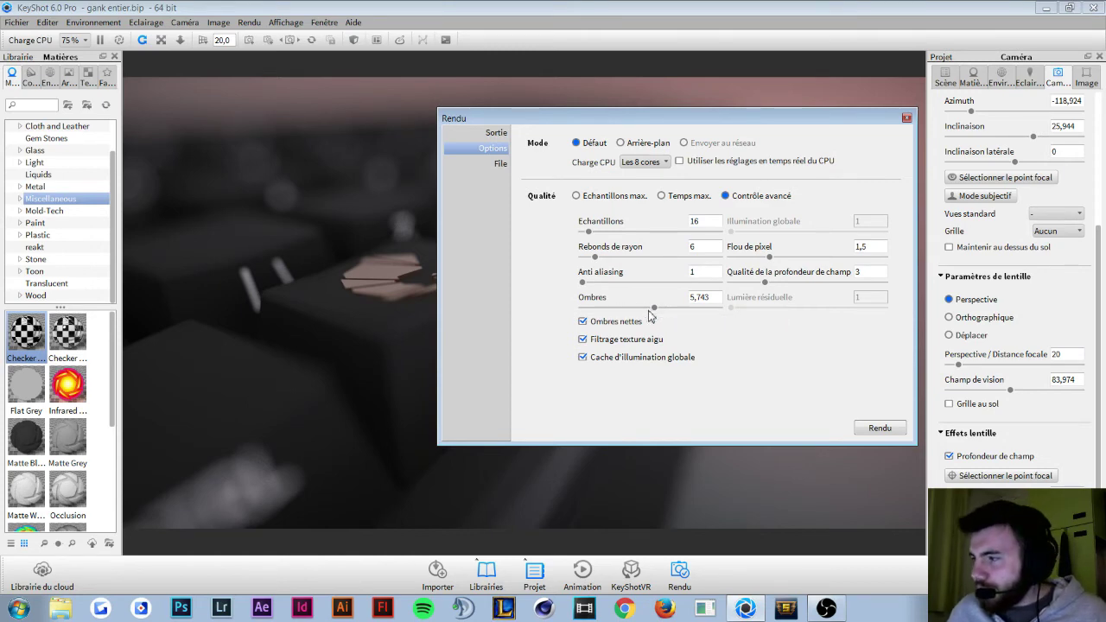
pyautogui.moveTo(655, 308); pyautogui.dragTo(610, 311)
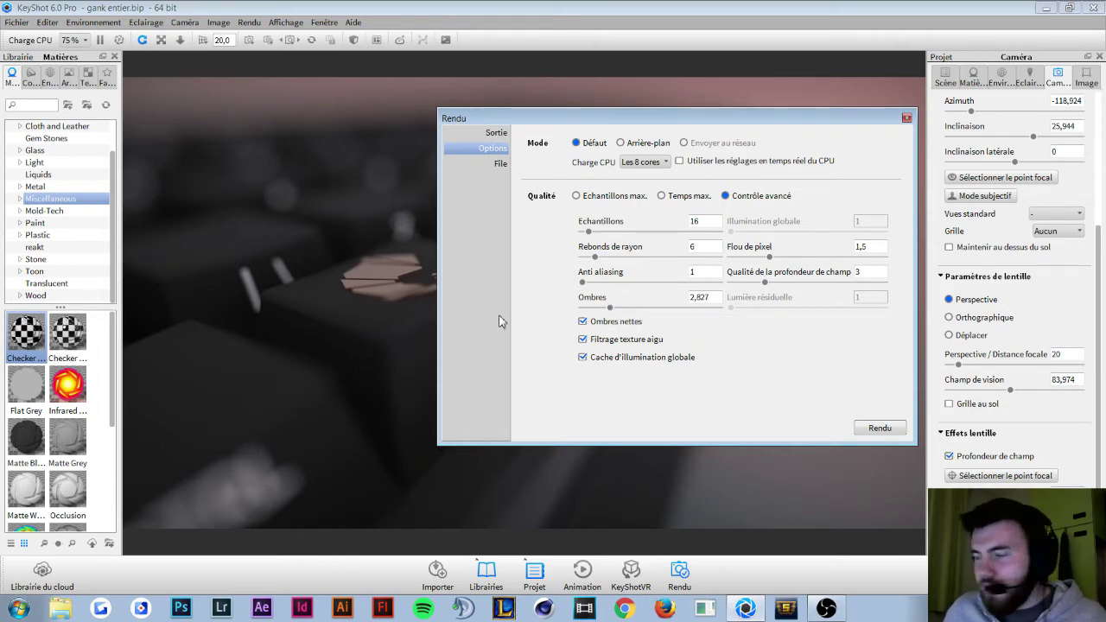
pyautogui.moveTo(610, 309)
pyautogui.mouseDown()
pyautogui.moveTo(649, 309)
pyautogui.moveTo(628, 314)
pyautogui.mouseUp()
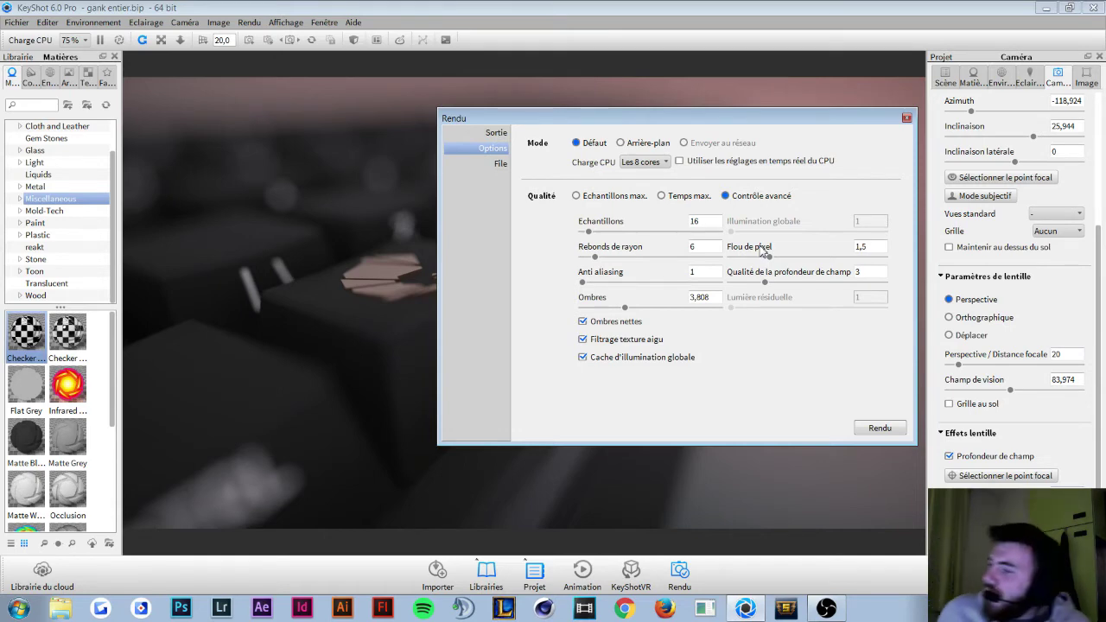
pyautogui.rightClick(692, 271)
pyautogui.moveTo(769, 257)
pyautogui.mouseDown()
pyautogui.moveTo(840, 259)
pyautogui.moveTo(786, 264)
pyautogui.mouseUp()
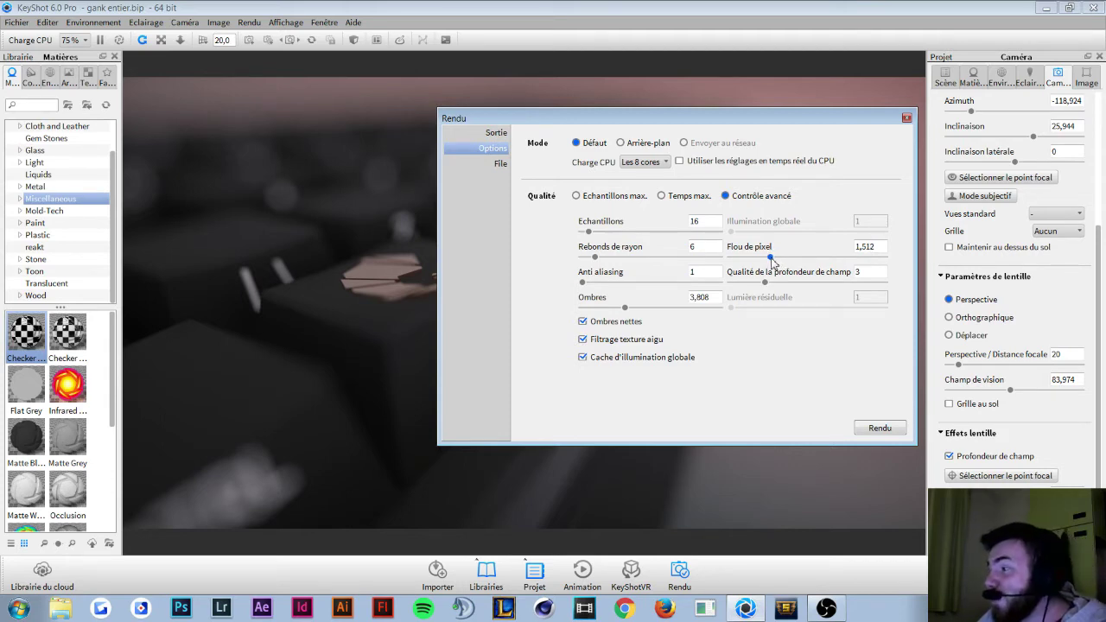
pyautogui.moveTo(776, 261); pyautogui.dragTo(772, 262)
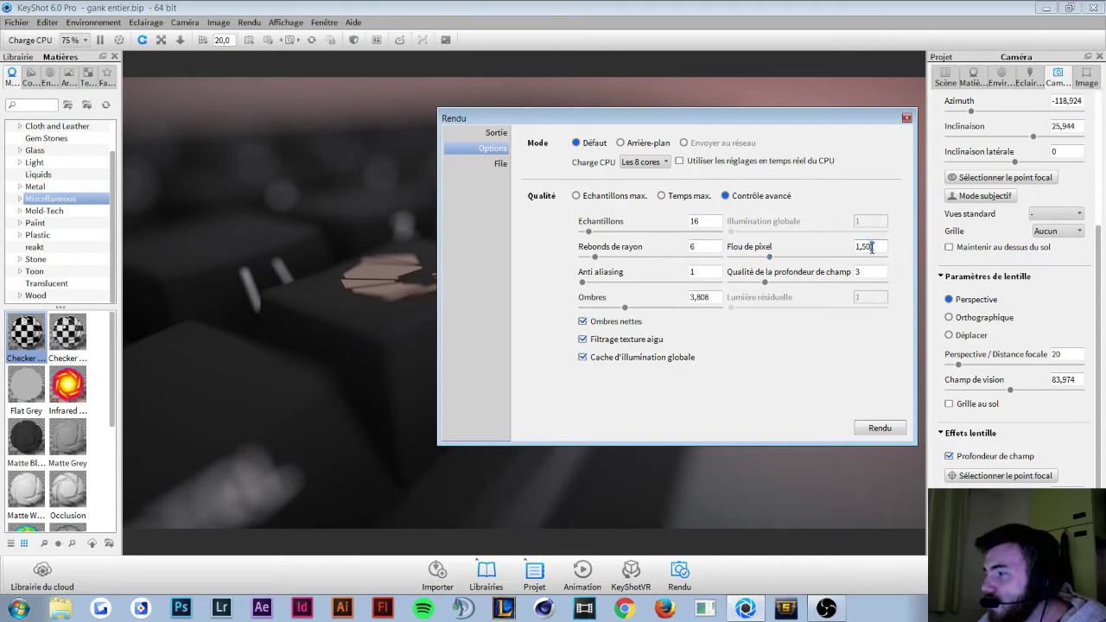
pyautogui.press('BackSpace')
pyautogui.press('BackSpace')
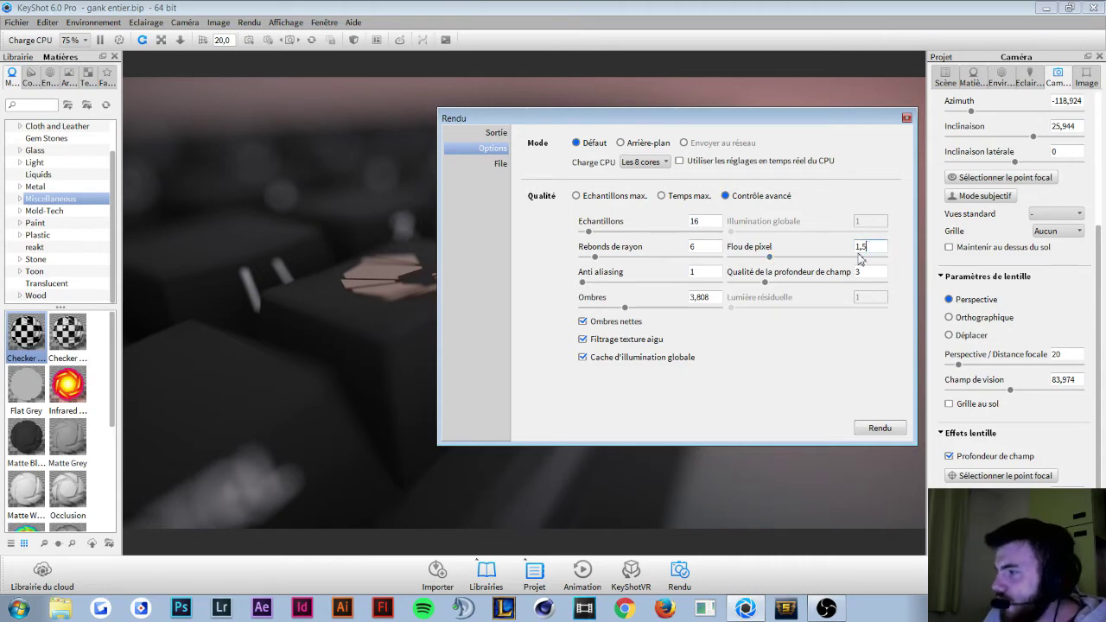
# Step: Set depth-of-field quality to 1 and move the Render dialog clear of the keycap
pyautogui.moveTo(804, 147)
pyautogui.mouseDown()
pyautogui.moveTo(563, 187)
pyautogui.moveTo(979, 128)
pyautogui.moveTo(791, 484)
pyautogui.moveTo(636, 484)
pyautogui.mouseUp()
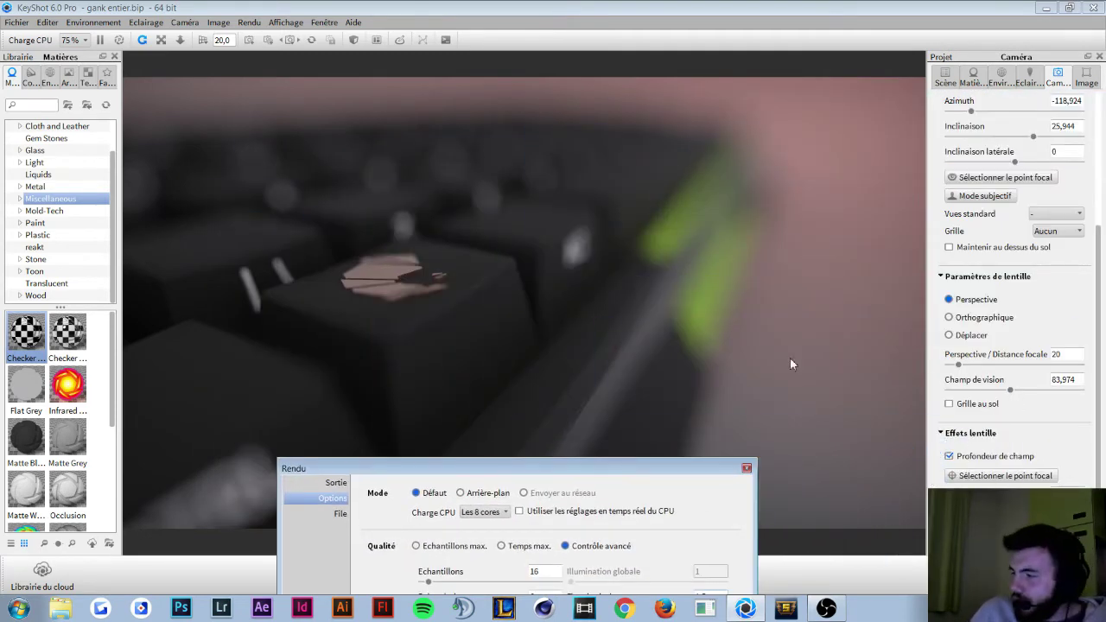
pyautogui.moveTo(560, 469); pyautogui.dragTo(828, 94)
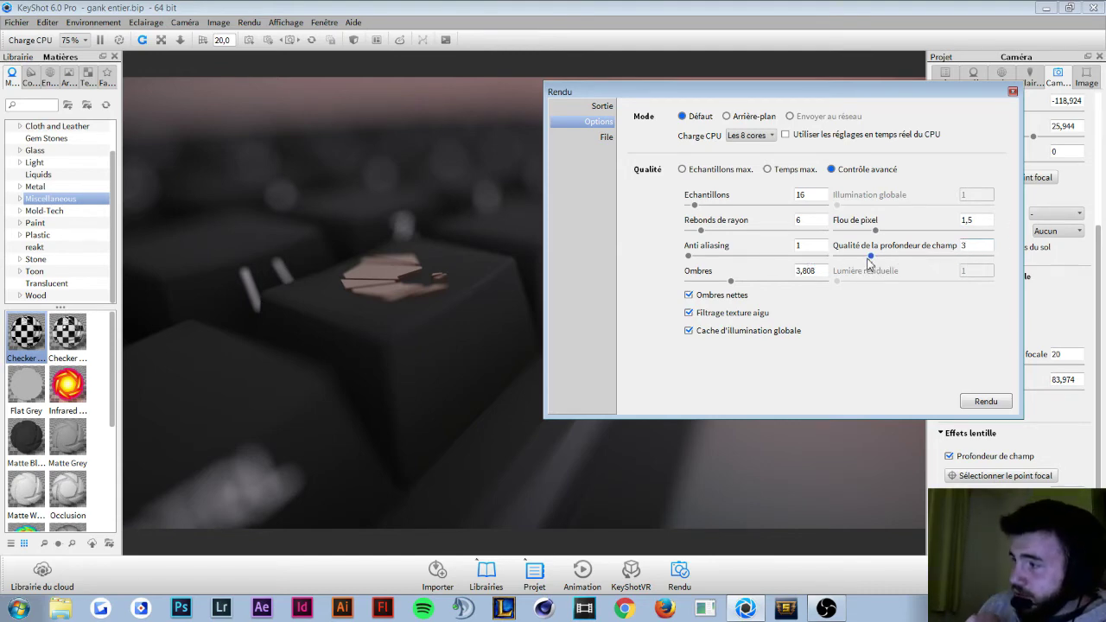
pyautogui.moveTo(870, 257); pyautogui.dragTo(795, 263)
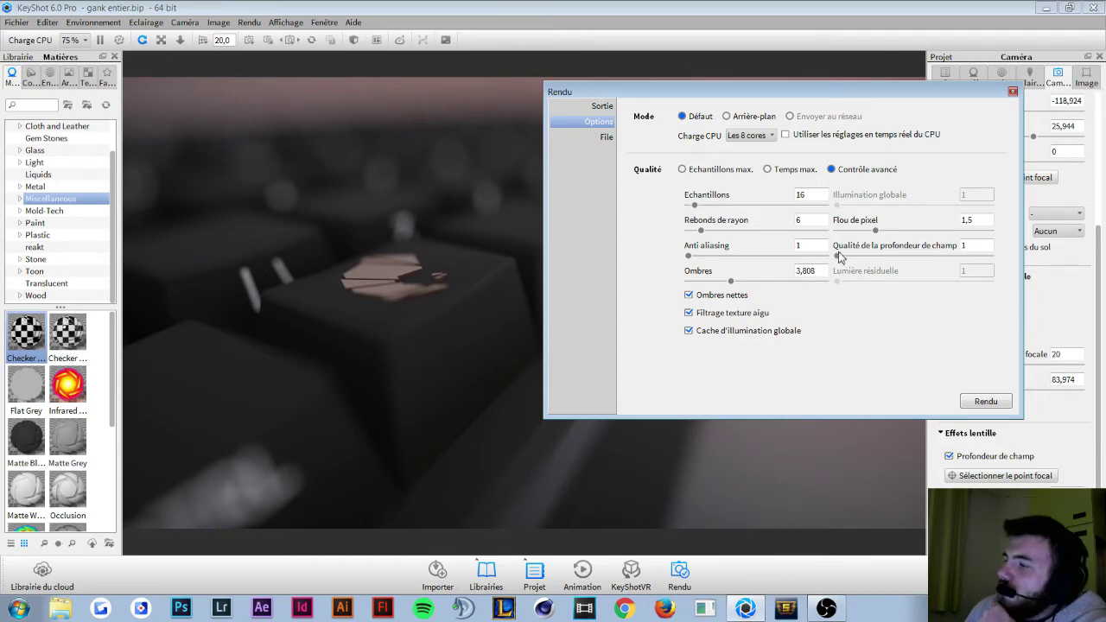
pyautogui.moveTo(773, 91)
pyautogui.mouseDown()
pyautogui.moveTo(339, 190)
pyautogui.moveTo(277, 164)
pyautogui.mouseUp()
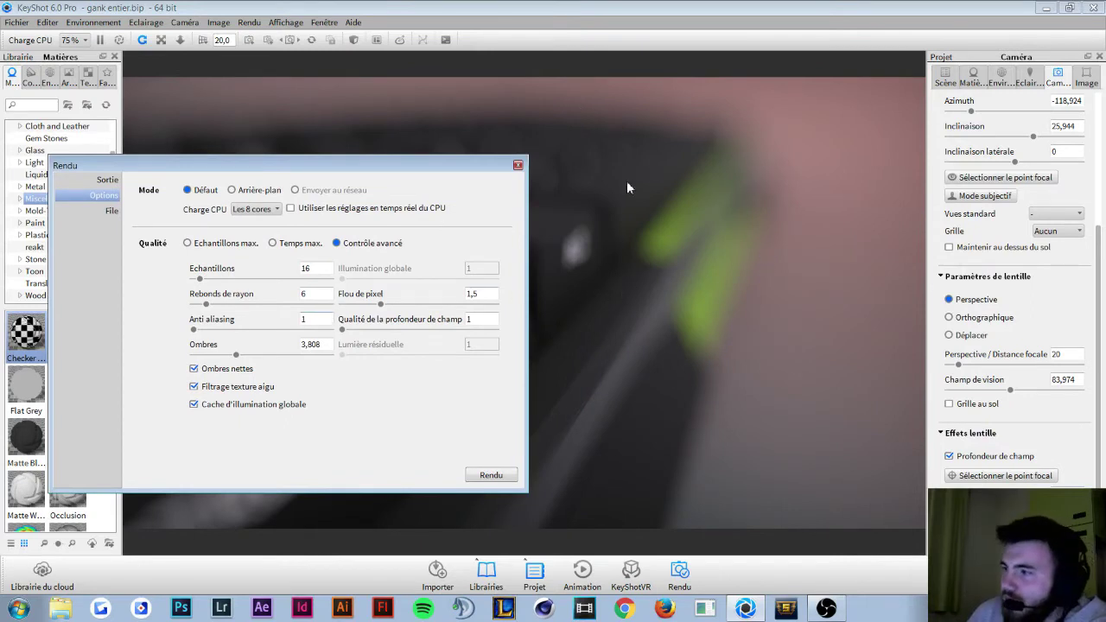
# Step: Check the render queue, return depth-of-field quality to 1, and review the PNG output settings
pyautogui.moveTo(342, 330)
pyautogui.mouseDown()
pyautogui.moveTo(492, 330)
pyautogui.moveTo(382, 335)
pyautogui.moveTo(392, 335)
pyautogui.mouseUp()
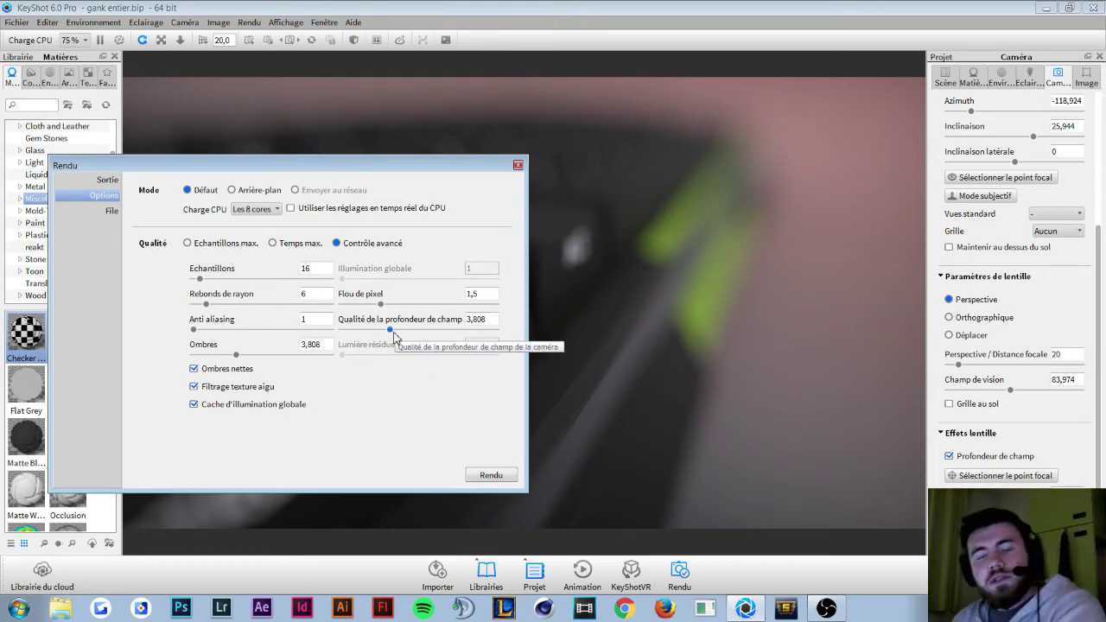
pyautogui.moveTo(346, 167); pyautogui.dragTo(808, 138)
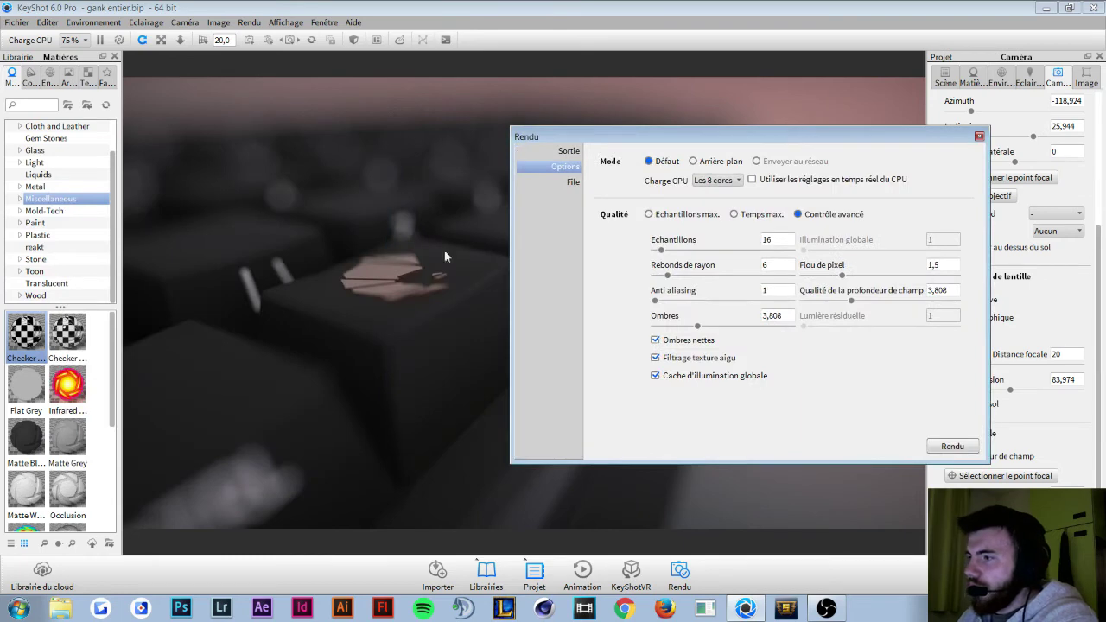
pyautogui.click(558, 185)
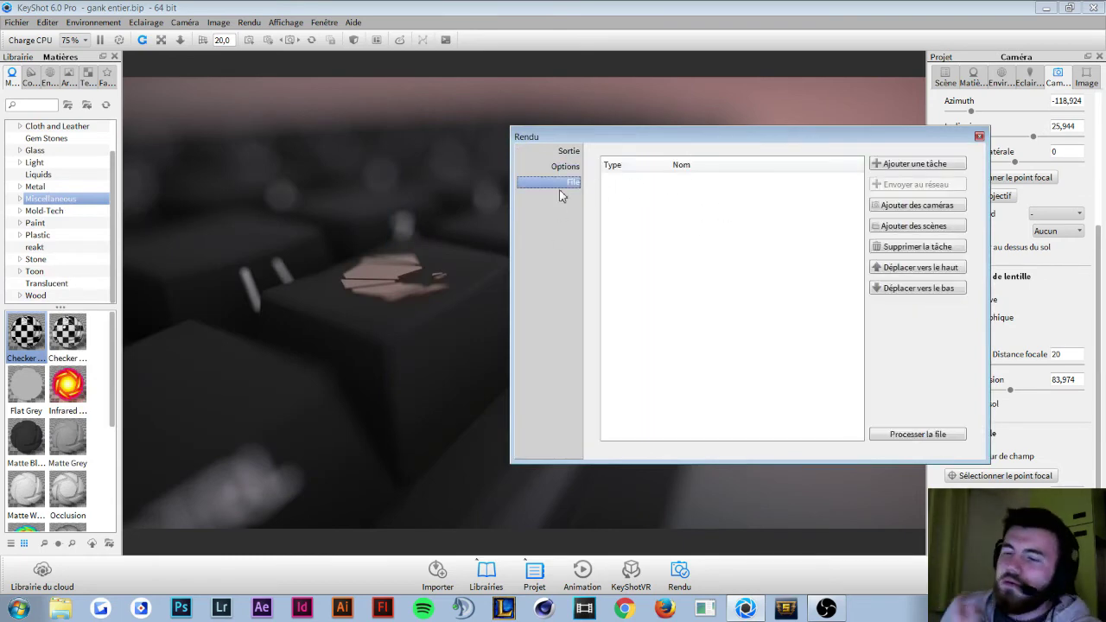
pyautogui.click(565, 166)
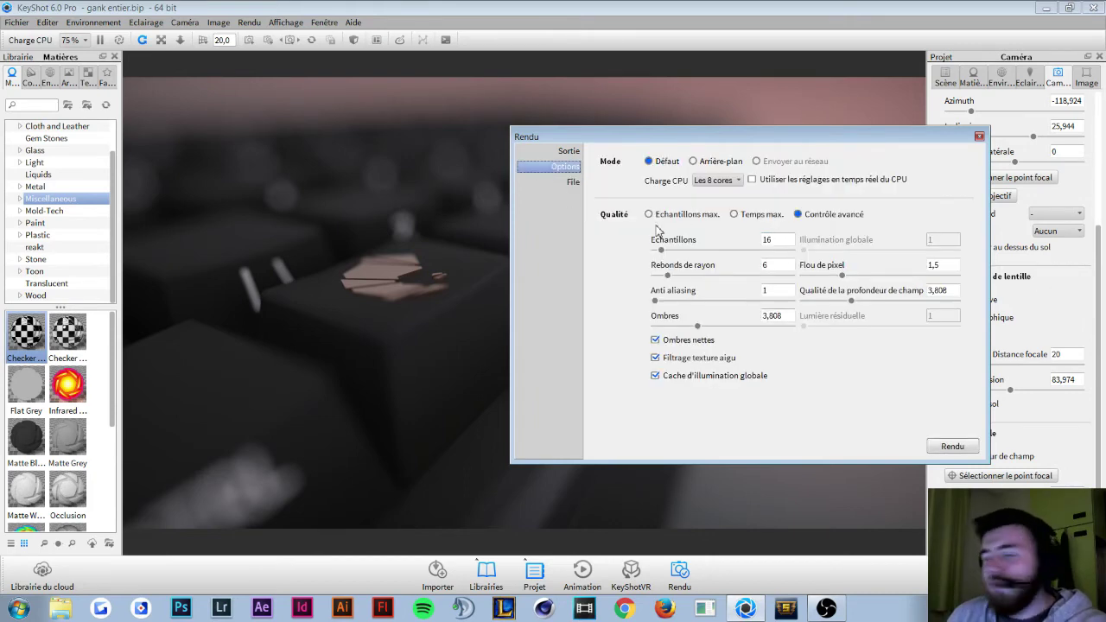
pyautogui.moveTo(852, 302); pyautogui.dragTo(726, 301)
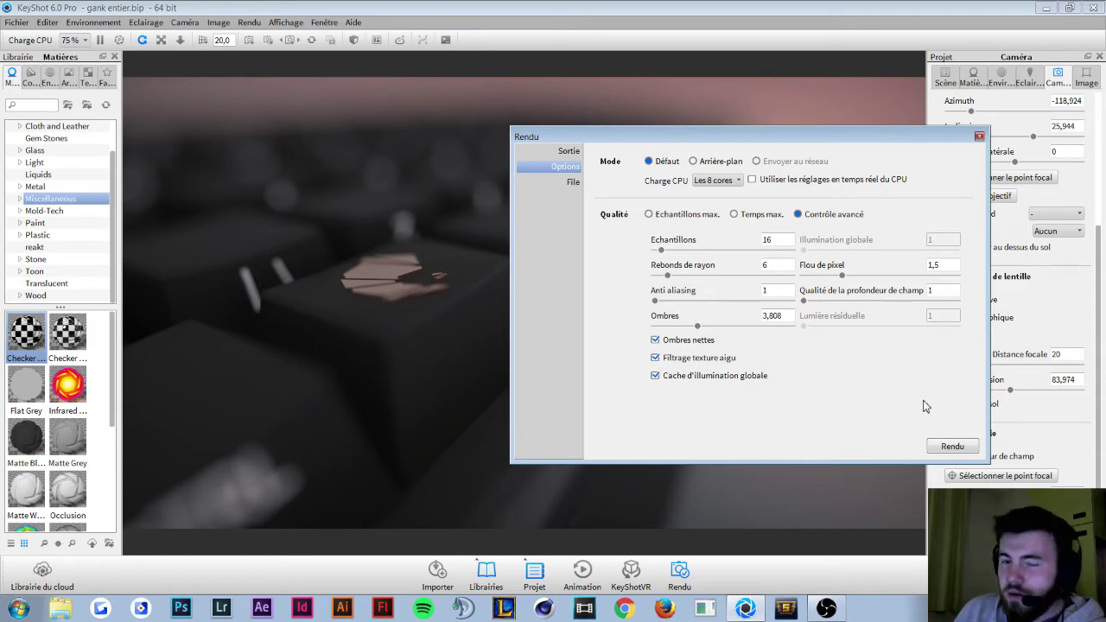
pyautogui.click(568, 151)
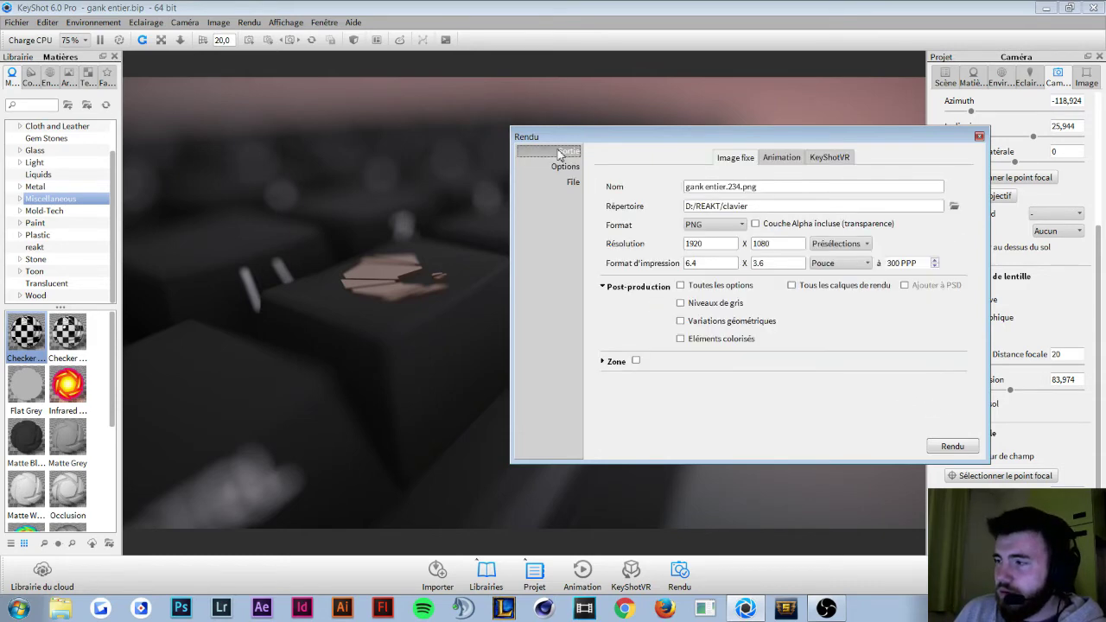
# Step: Launch the 1920 × 1080 render of gank entier.234
pyautogui.click(565, 166)
pyautogui.click(957, 450)
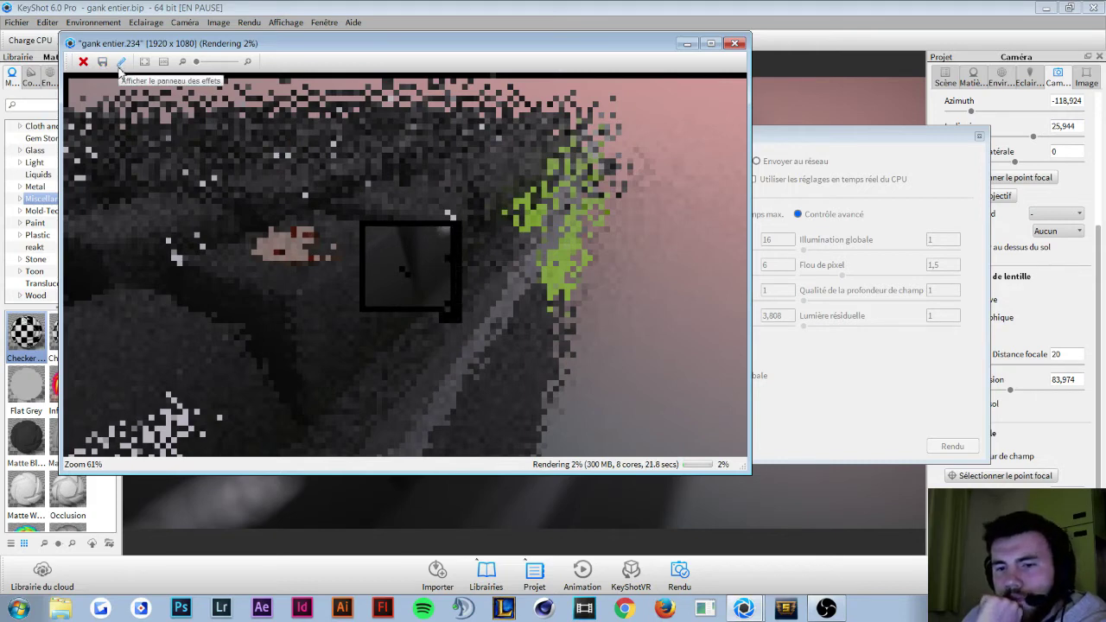
# Step: Inspect the finished render at 100%, then zoom out to 61% to see the whole image
pyautogui.click(121, 69)
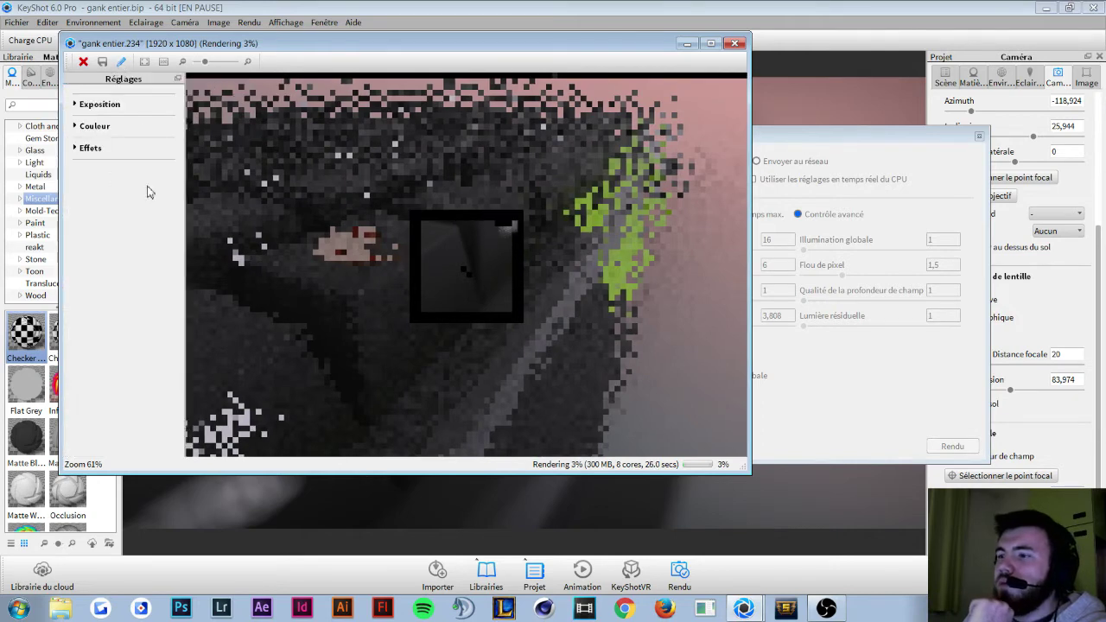
pyautogui.click(124, 63)
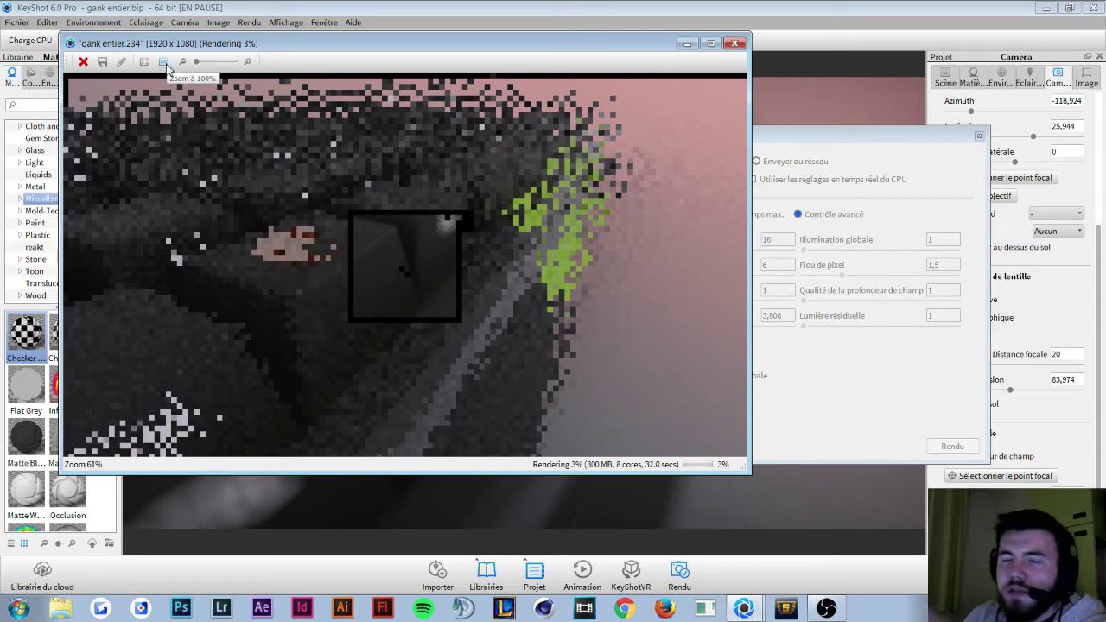
pyautogui.moveTo(197, 64); pyautogui.dragTo(235, 63)
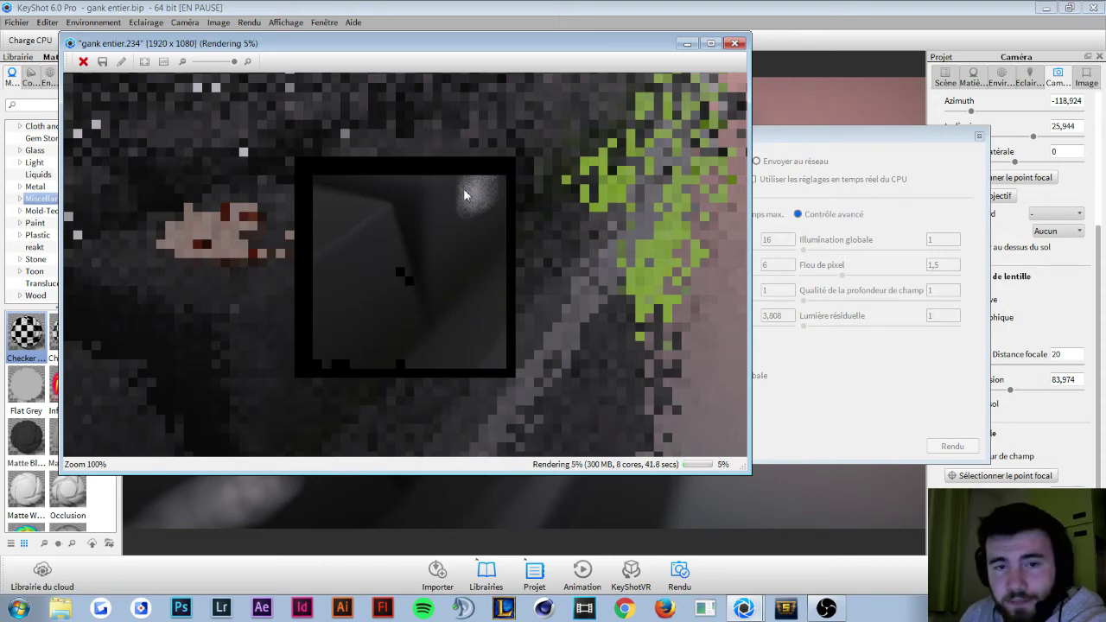
pyautogui.scroll(-2, 400, 235)
pyautogui.scroll(-2, 398, 242)
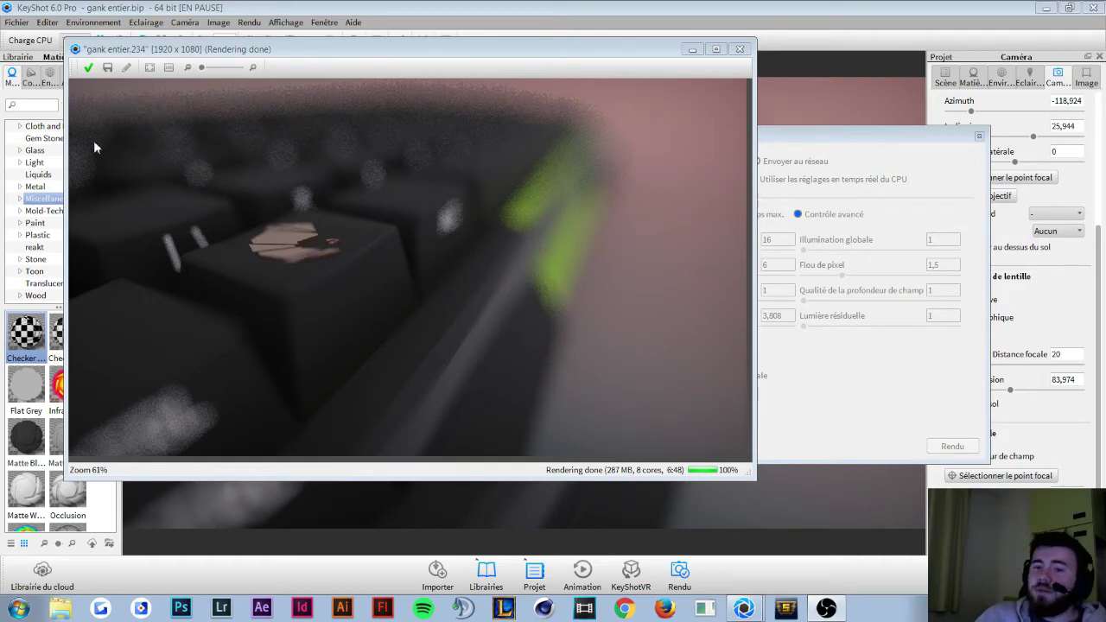
# Step: Save the finished render, raise depth-of-field quality to 3.538, and start rendering gank entier.235
pyautogui.click(89, 69)
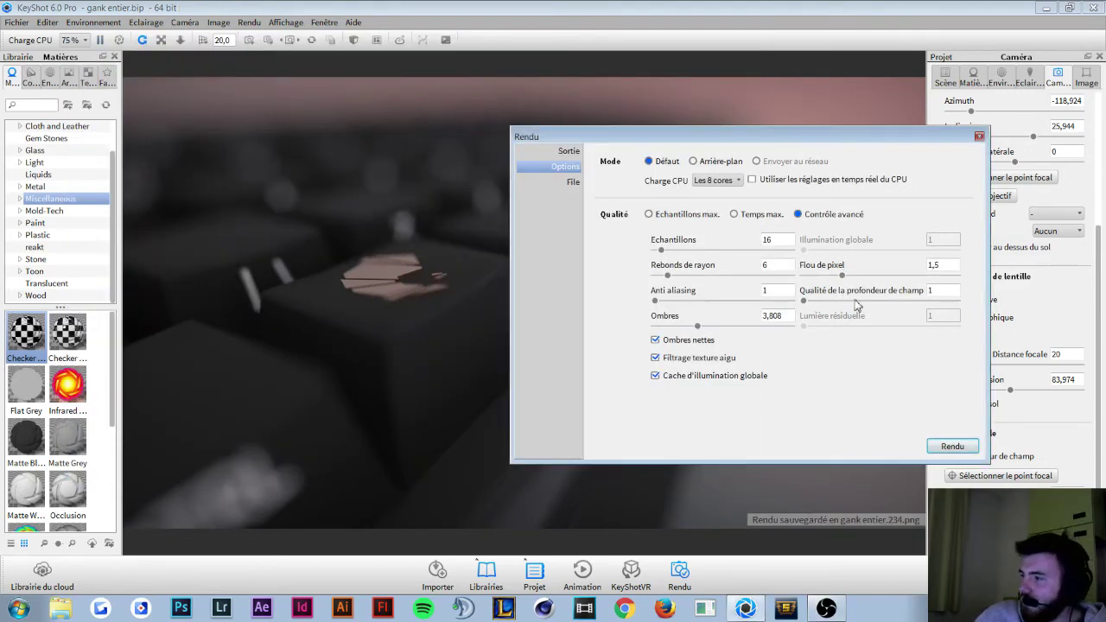
pyautogui.moveTo(804, 301); pyautogui.dragTo(847, 302)
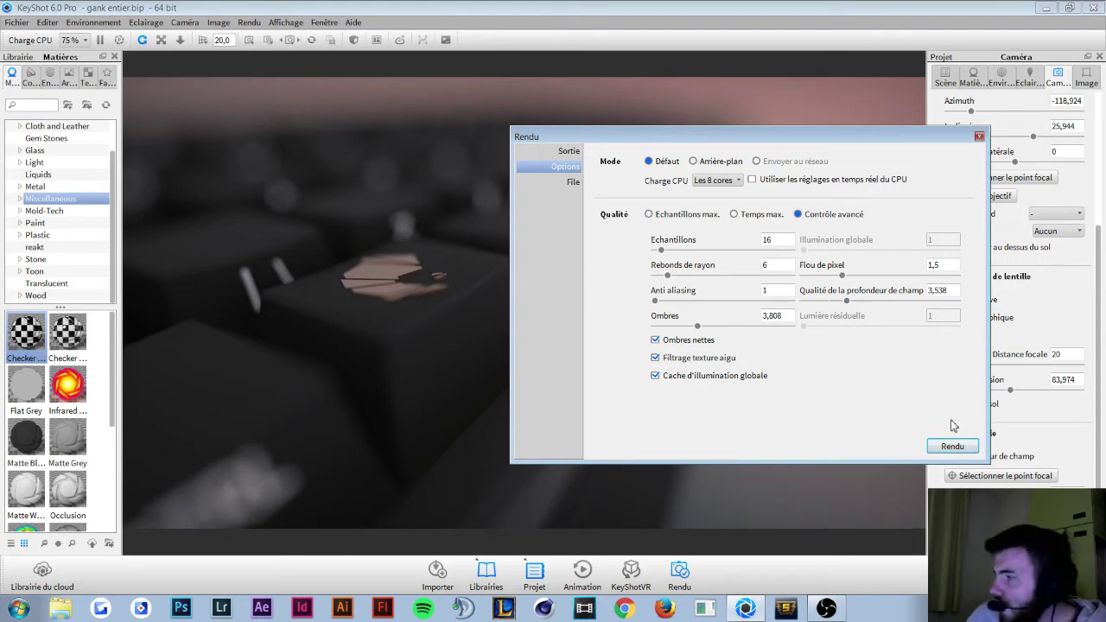
pyautogui.click(953, 446)
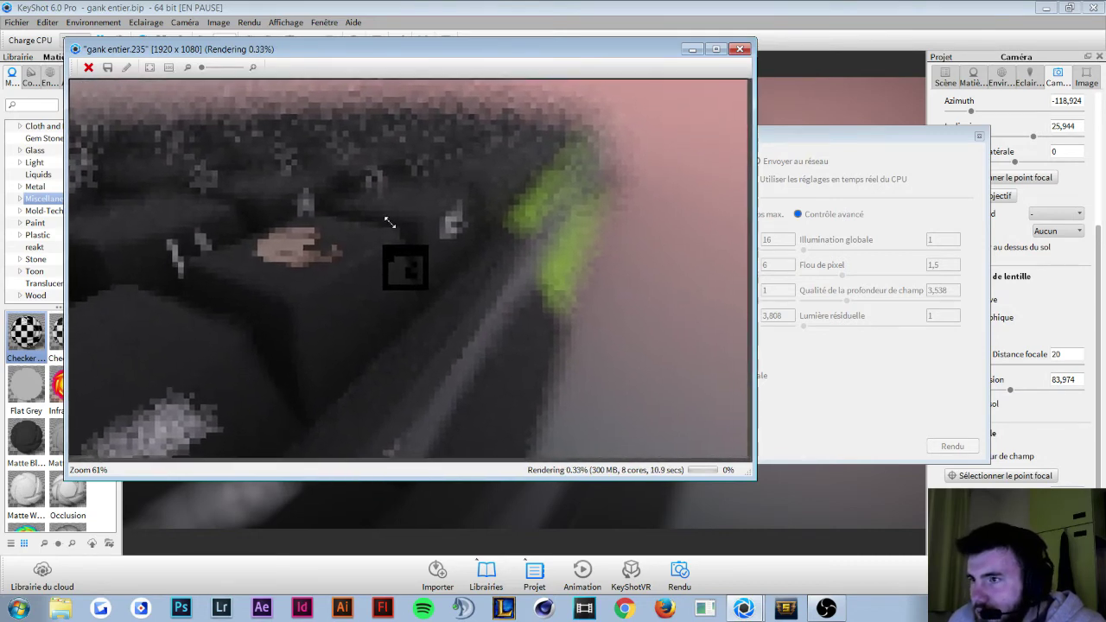
# Step: View the gank entier.235 render progress at 100%, zoom back to 61%, then open the Start menu
pyautogui.moveTo(204, 68); pyautogui.dragTo(240, 68)
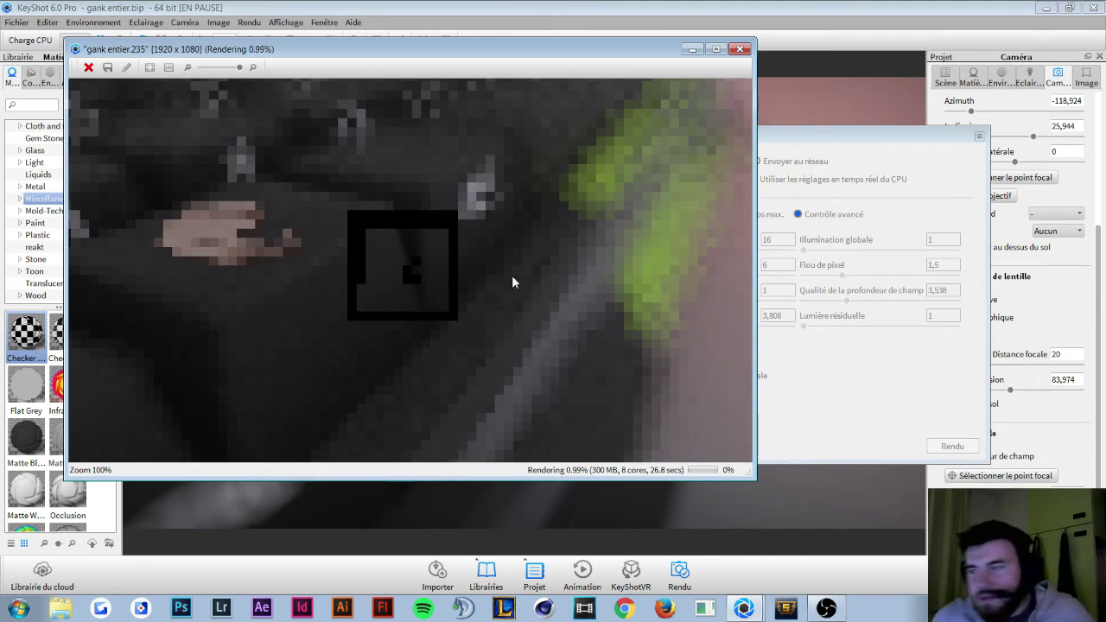
pyautogui.scroll(-3, 512, 274)
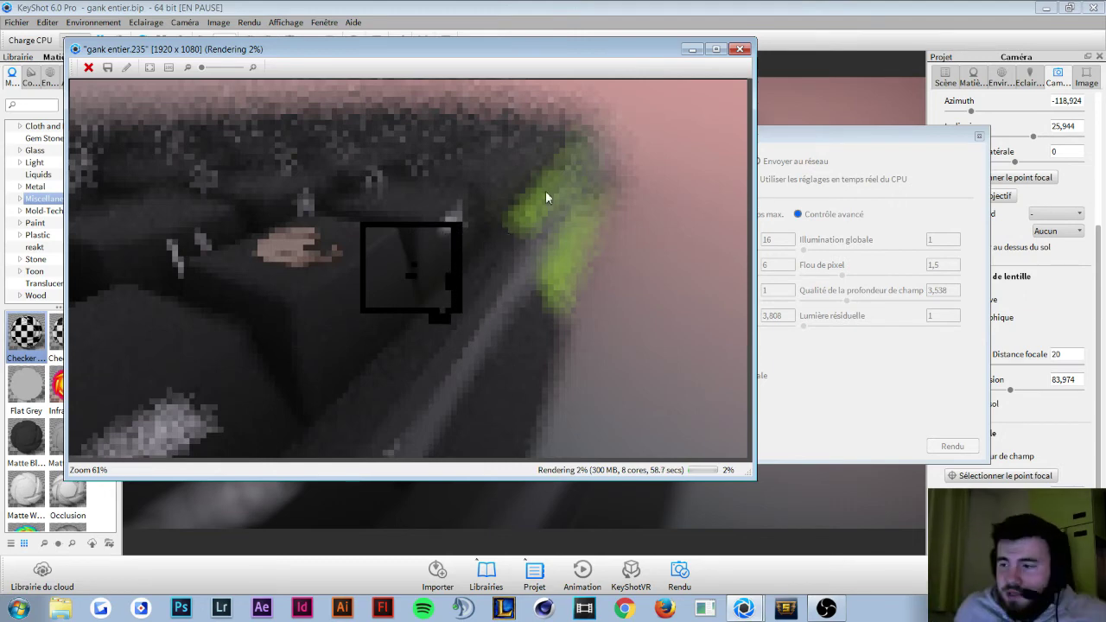
pyautogui.click(21, 609)
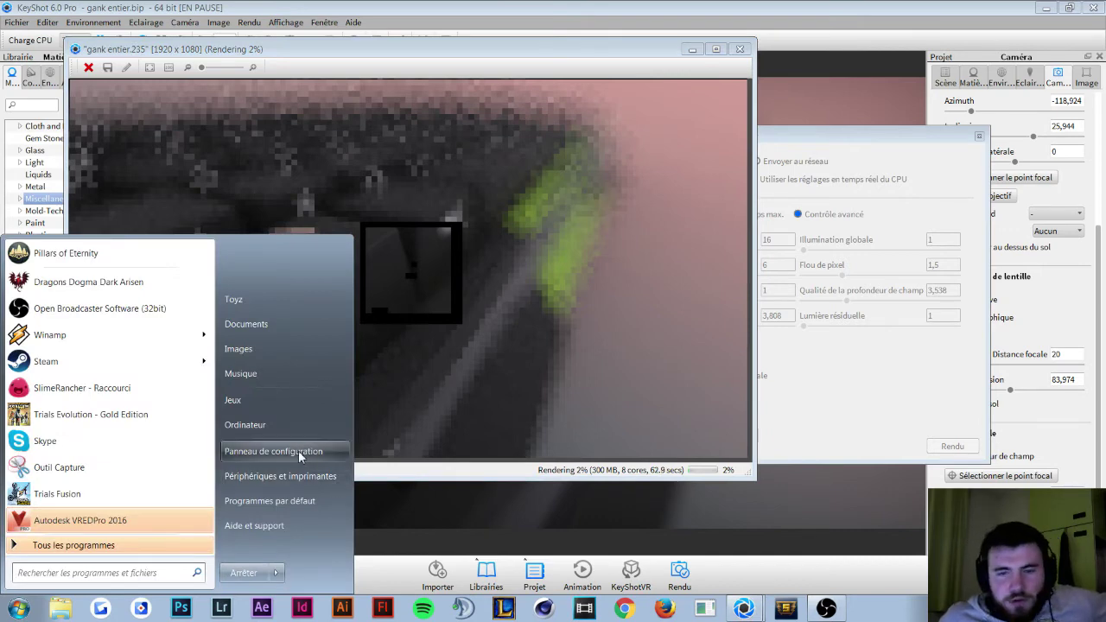
# Step: Open Computer's system properties and the Performance Information and Tools page
pyautogui.click(273, 426)
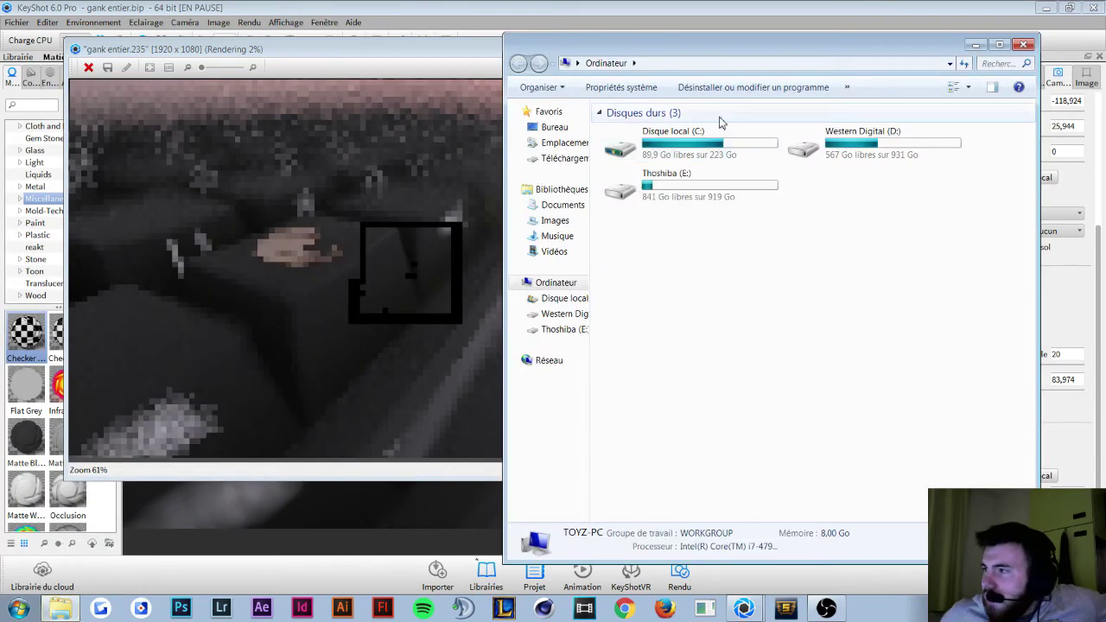
pyautogui.click(647, 87)
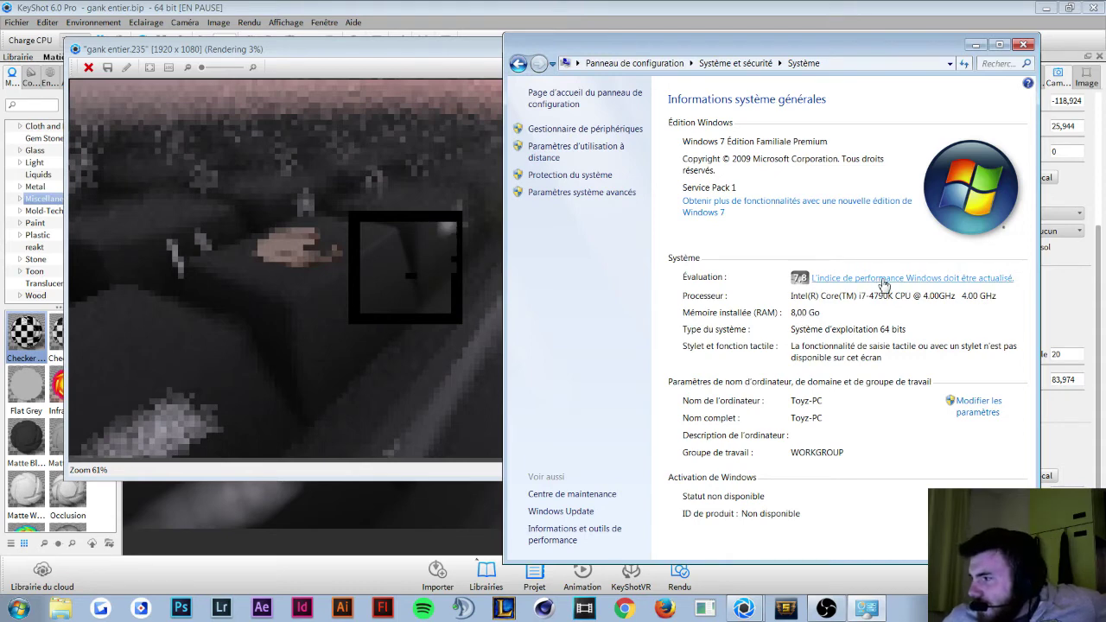
pyautogui.click(881, 278)
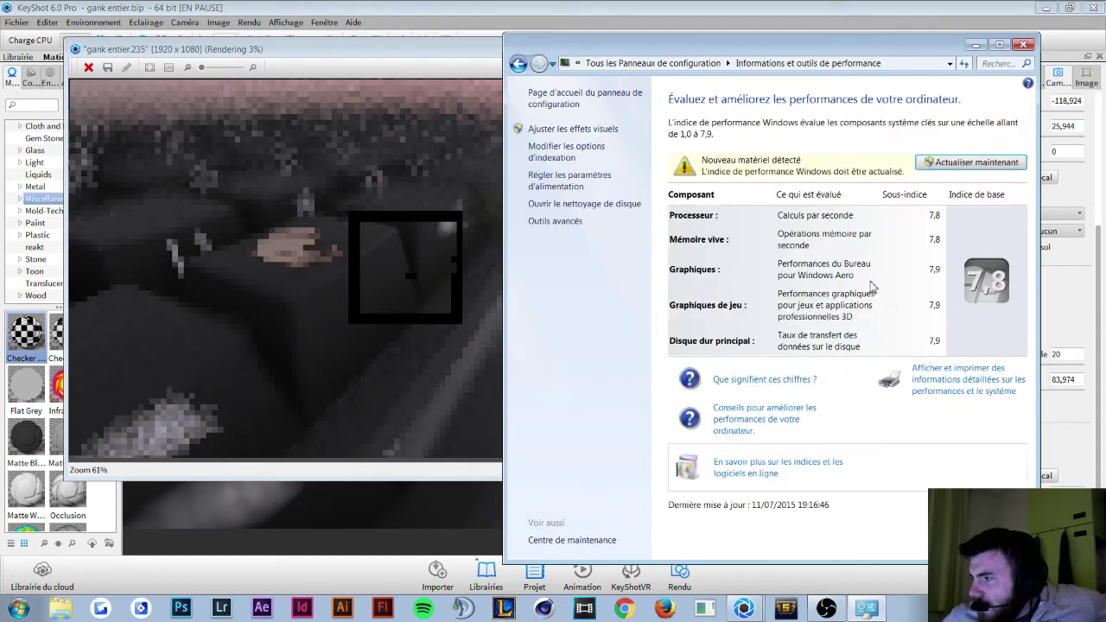
# Step: Start then cancel the performance index reassessment, returning to the System page showing i7-4790K and 8 GB RAM
pyautogui.click(975, 173)
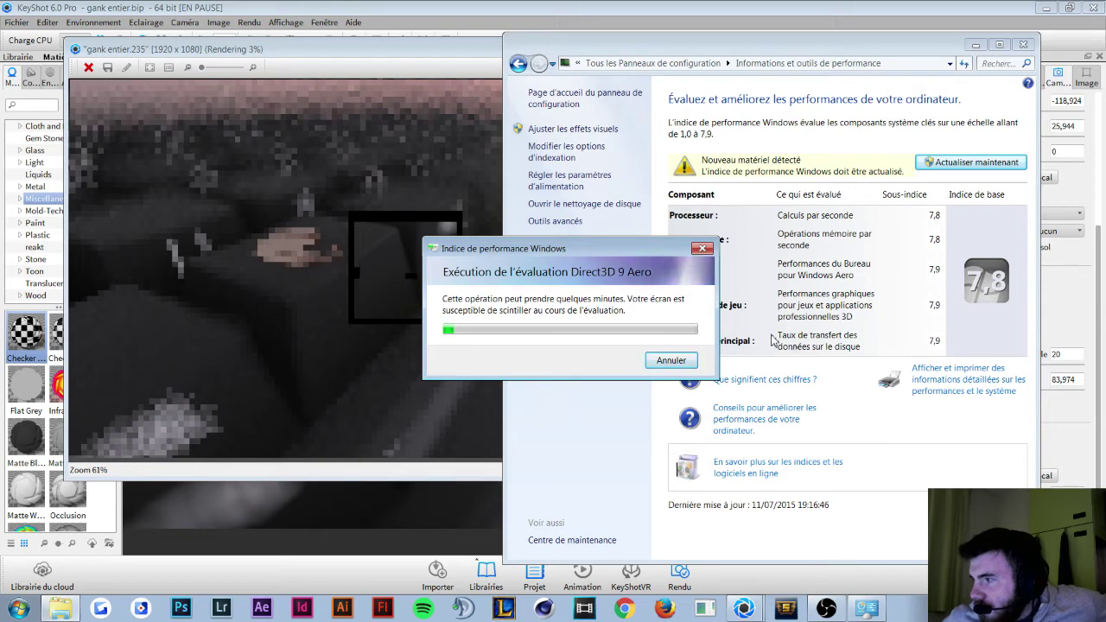
pyautogui.click(682, 364)
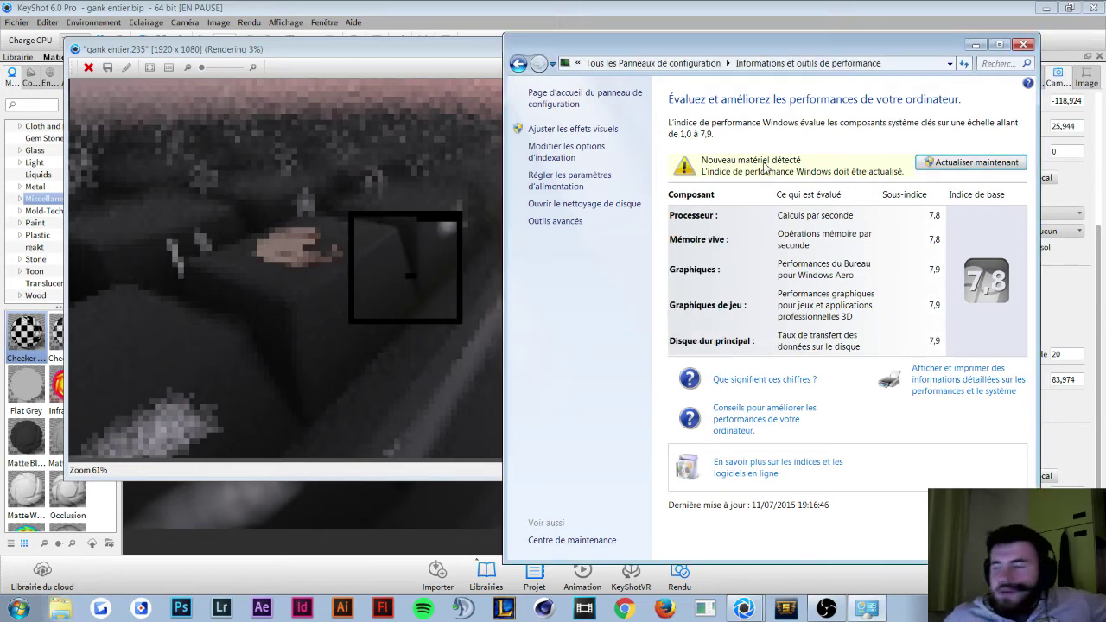
pyautogui.click(519, 66)
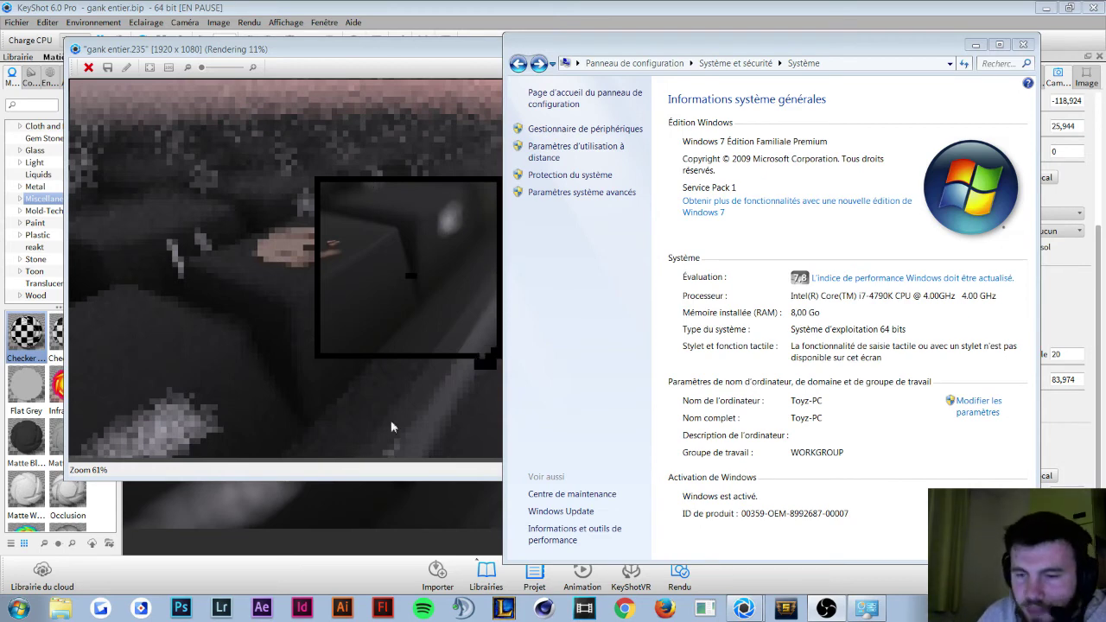
pyautogui.click(936, 78)
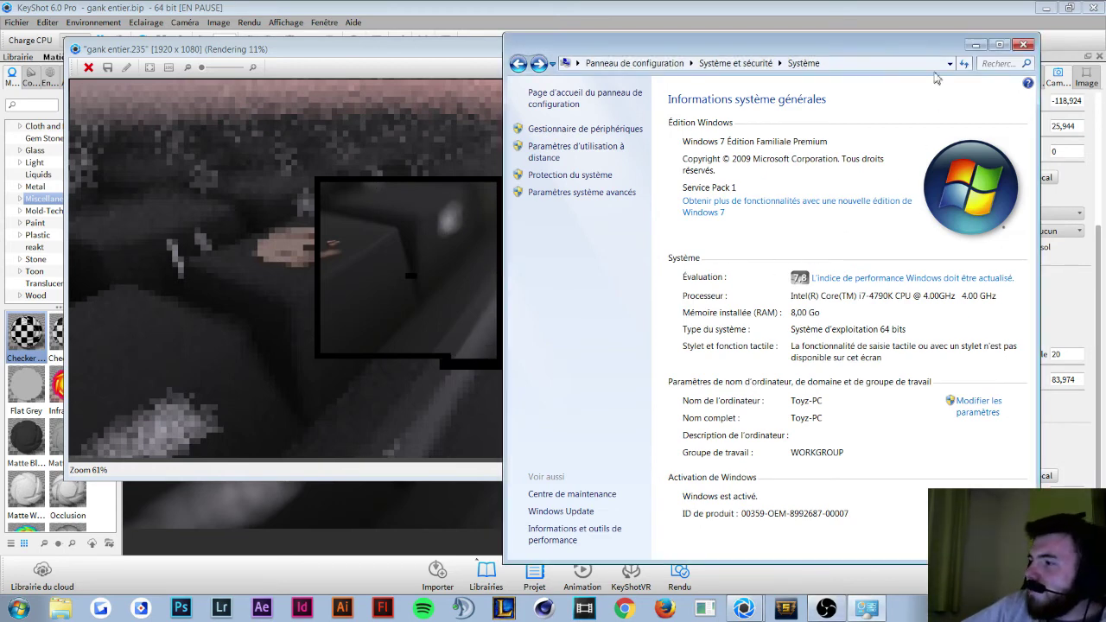
# Step: Close the Control Panel window and save the finished depth-of-field render as gank entier.235.png
pyautogui.click(1024, 44)
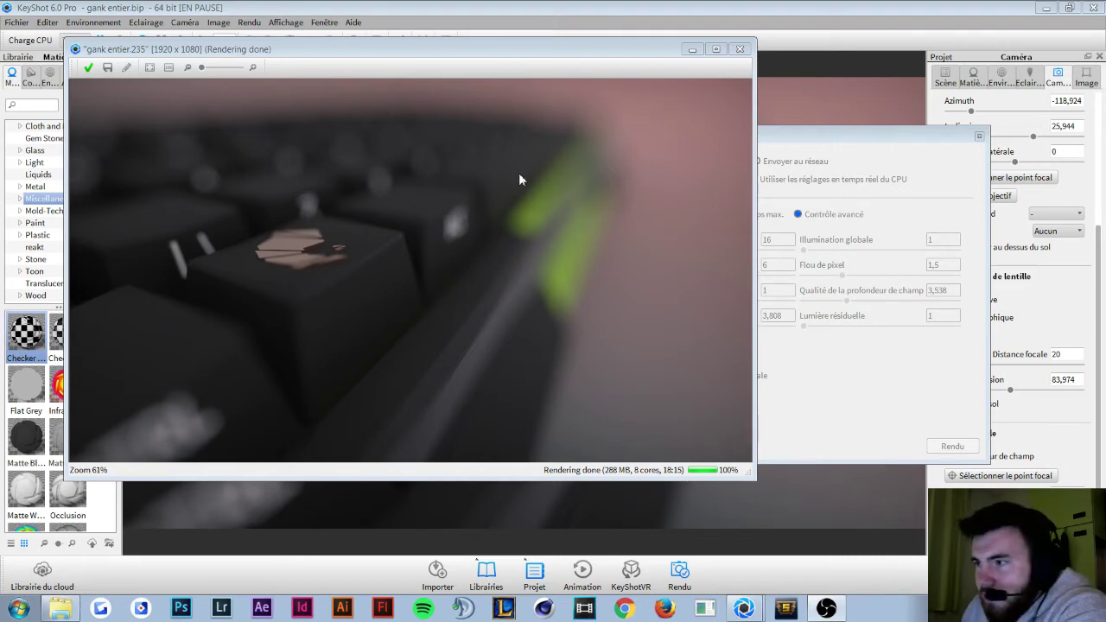
pyautogui.click(89, 68)
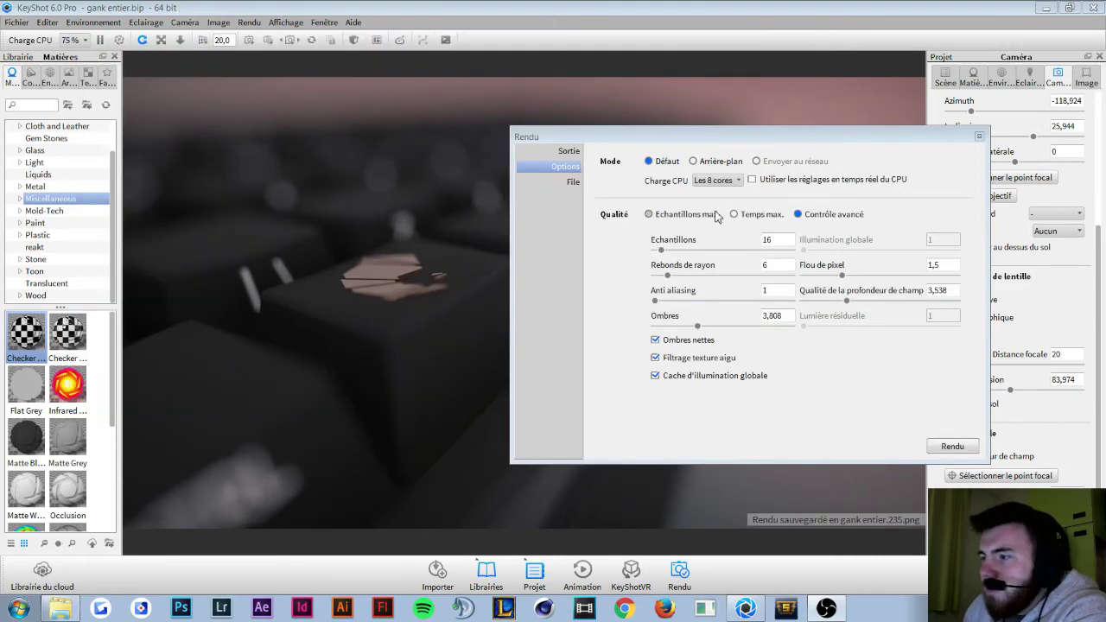
# Step: Uncheck Profondeur de champ in the Caméra settings so the keyboard renders sharp
pyautogui.click(979, 138)
pyautogui.click(1029, 79)
pyautogui.click(1056, 78)
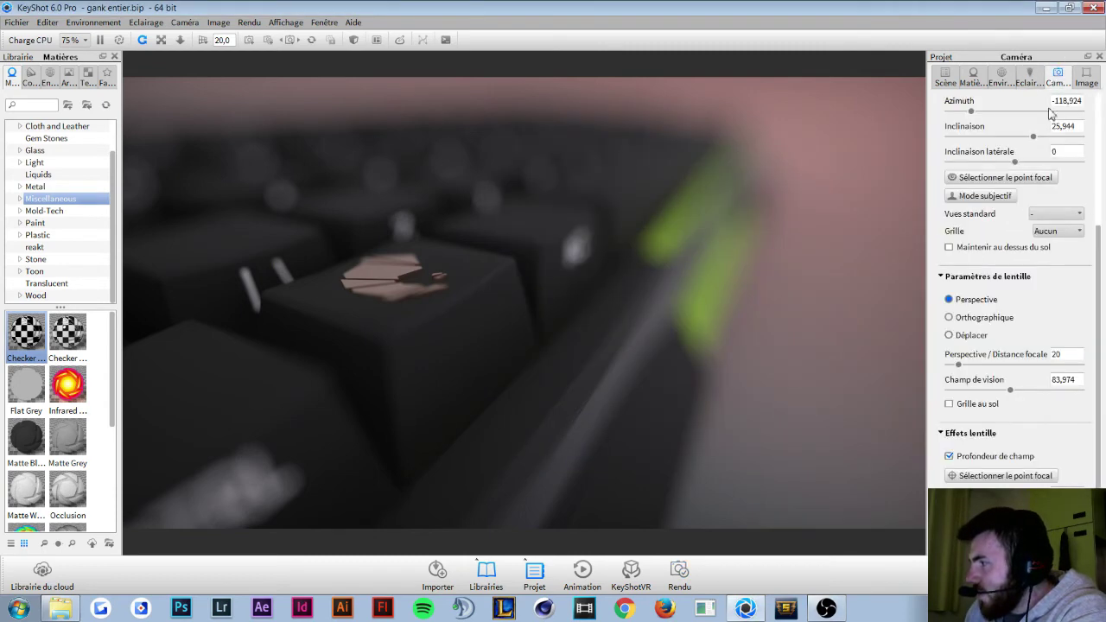
pyautogui.click(949, 456)
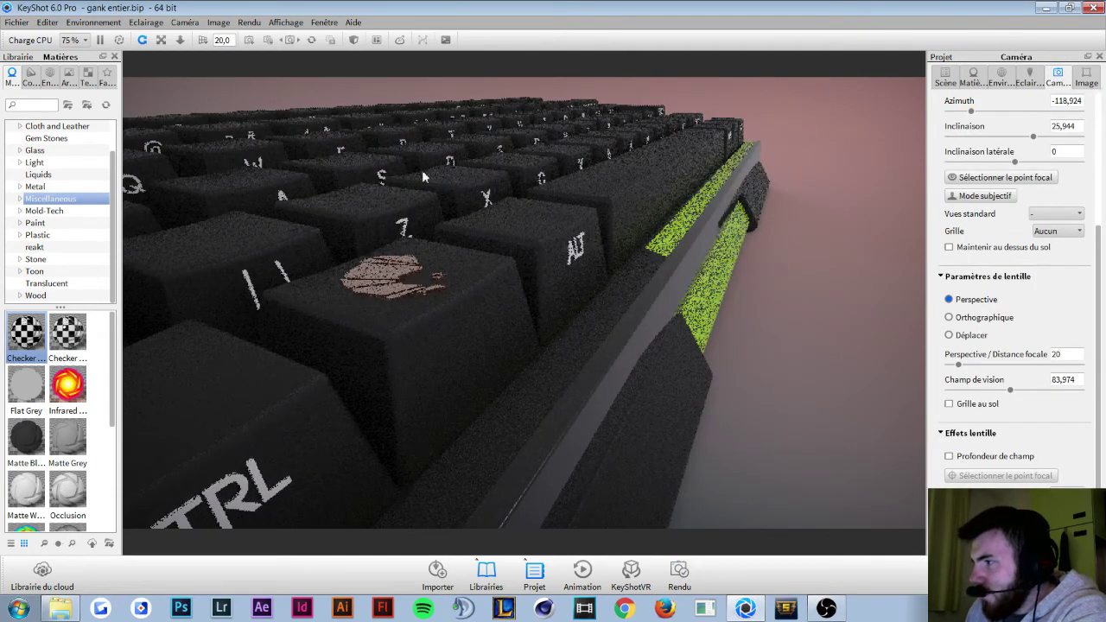
# Step: Start a new 1920x1080 render of the sharp keycap view from Rendu > Rendu…
pyautogui.click(249, 22)
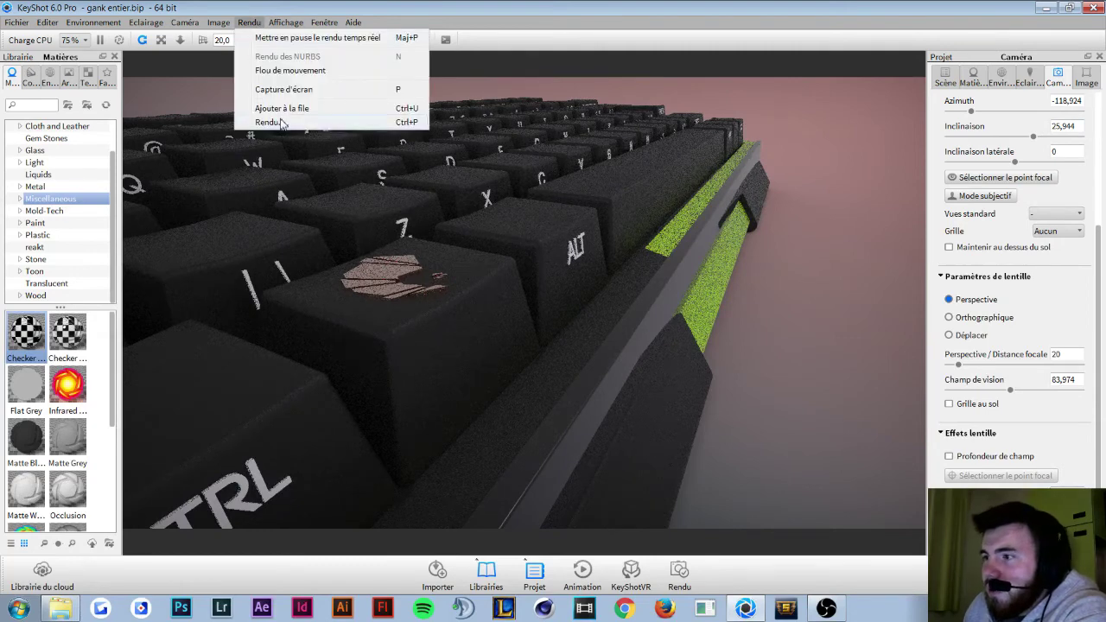
pyautogui.click(277, 125)
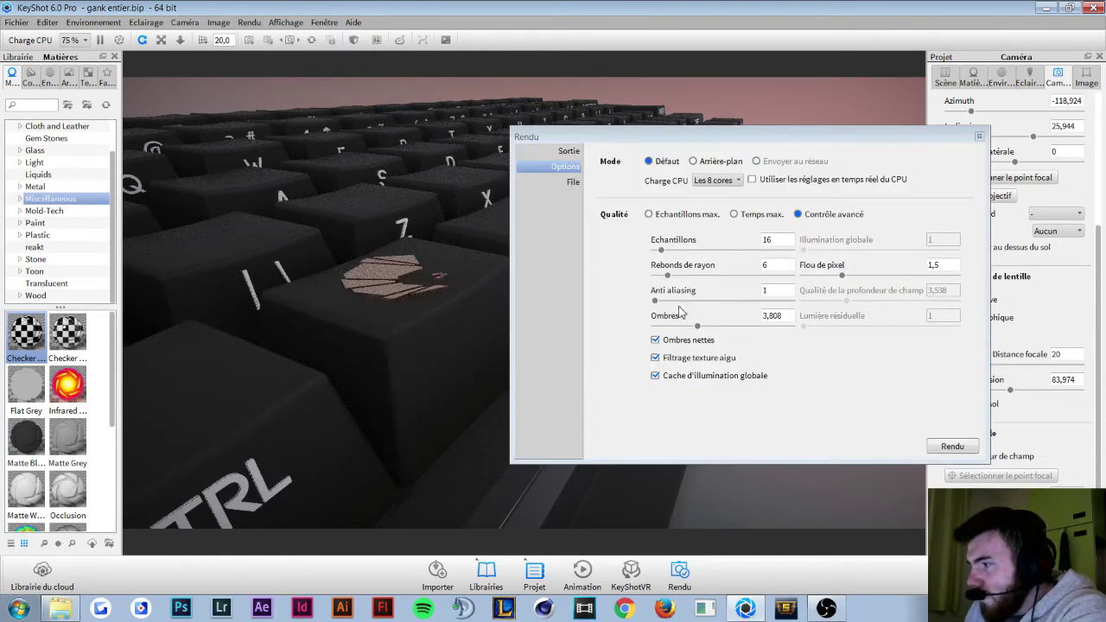
pyautogui.click(953, 446)
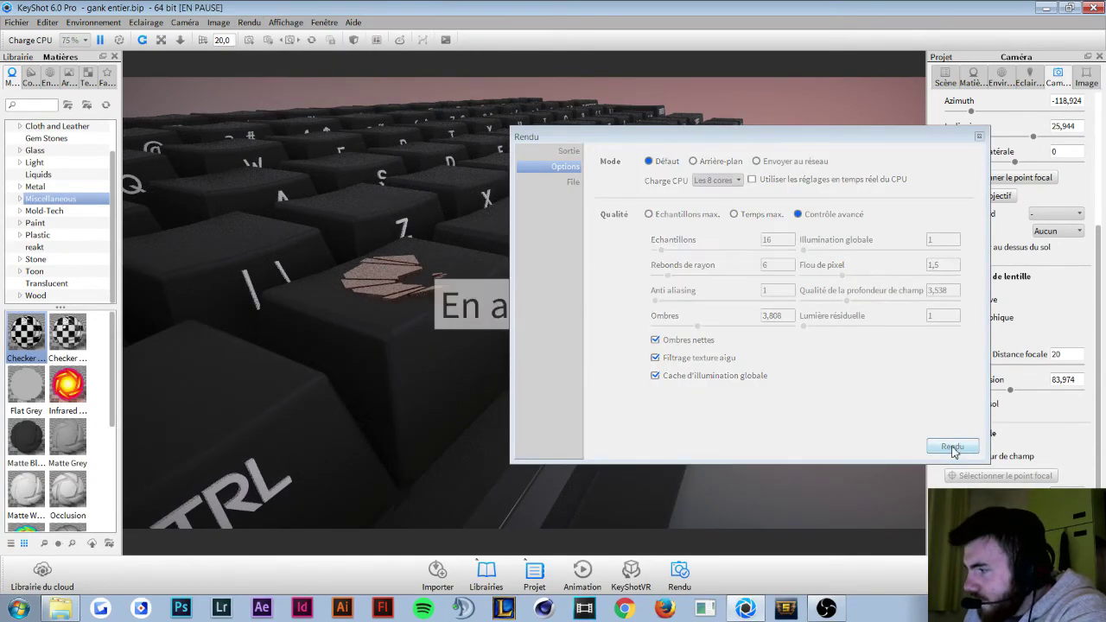
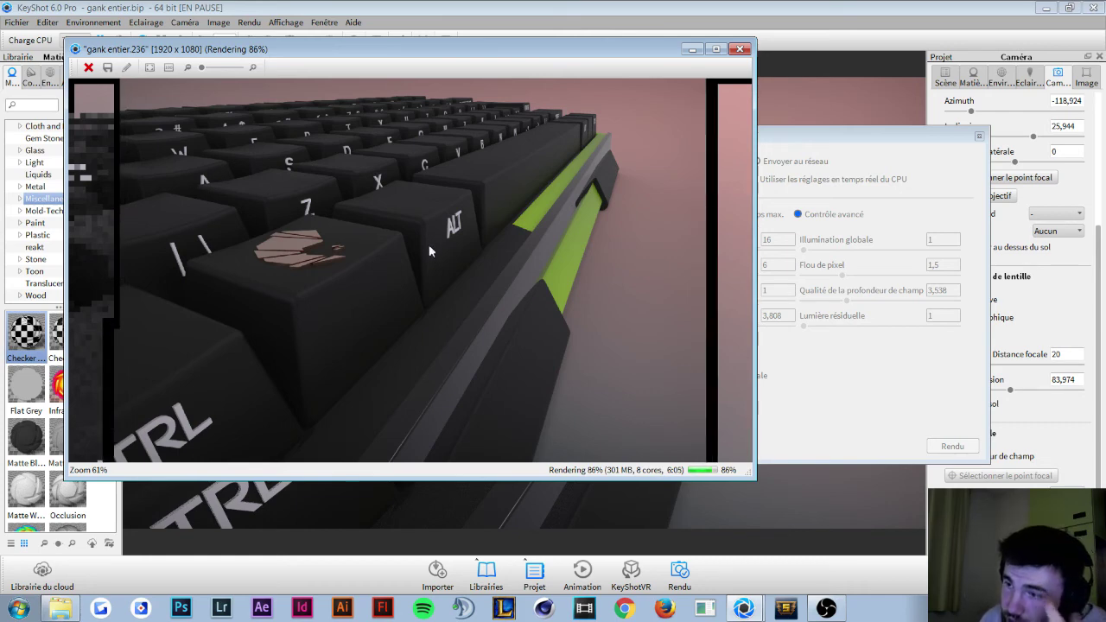
# Step: Glance at the folder of saved keyboard renders, then return to the render window
pyautogui.click(61, 608)
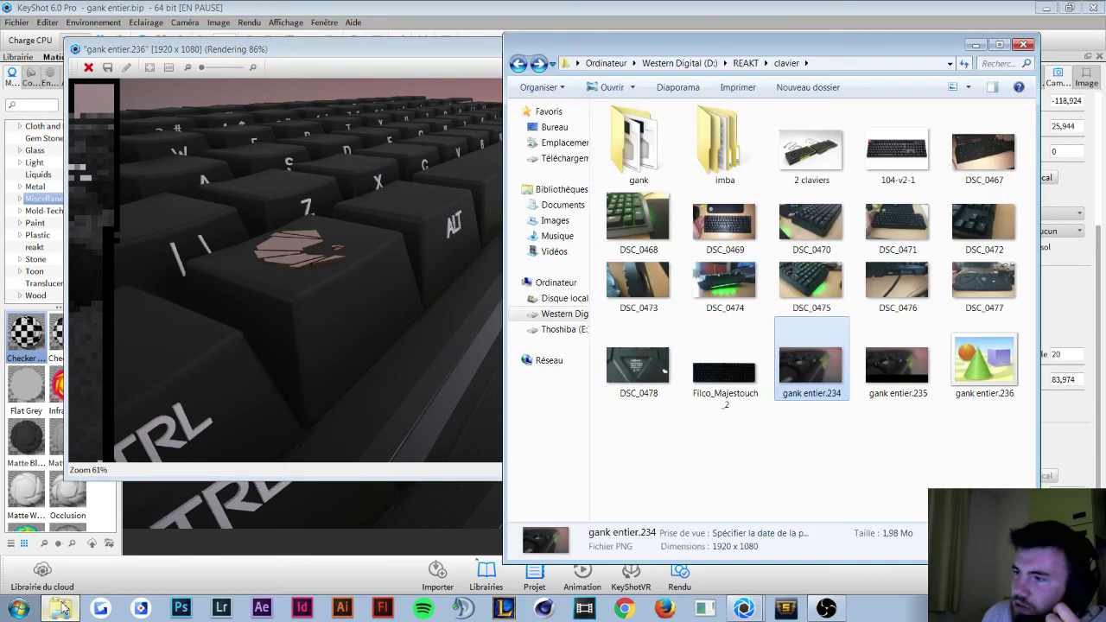
pyautogui.click(781, 431)
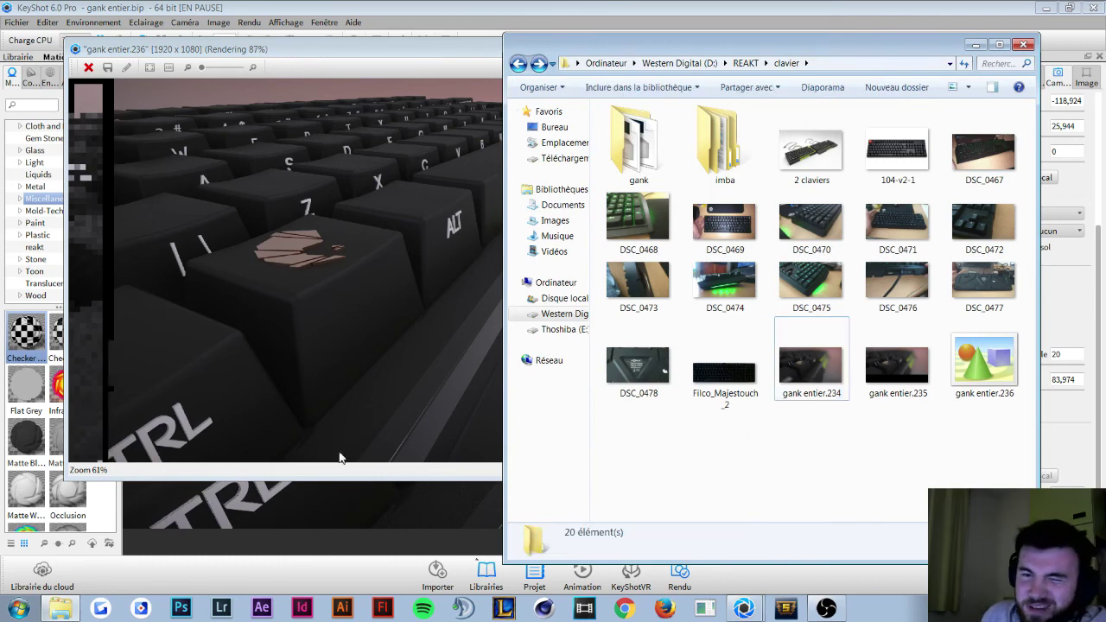
pyautogui.click(976, 44)
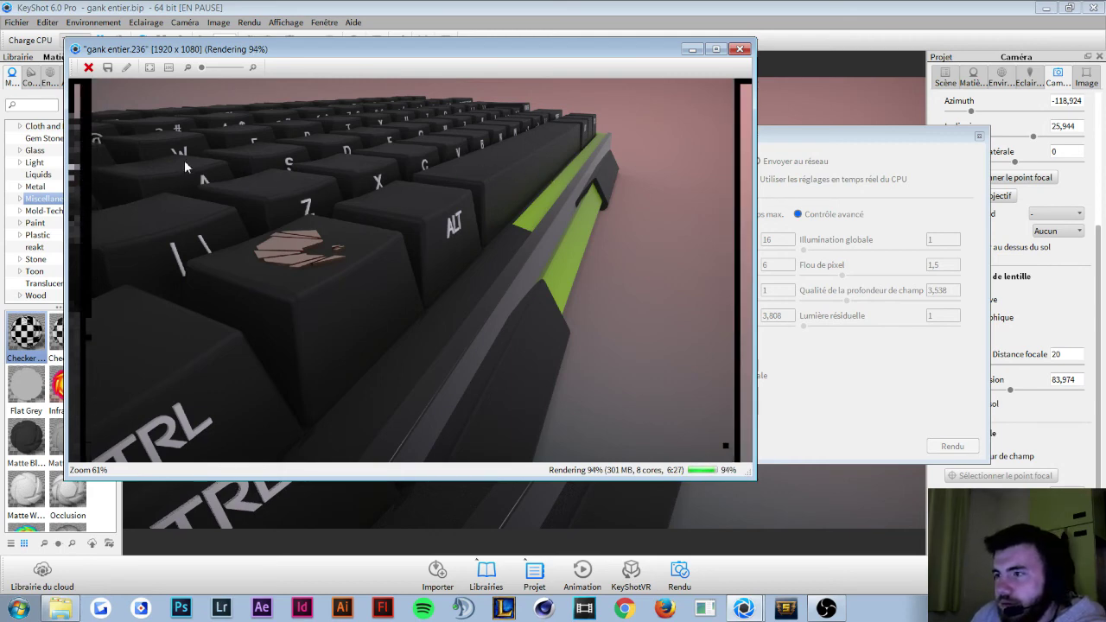
# Step: Zoom the render to 100% and inspect the green strip, ALT and CTRL keys, and logo keycap
pyautogui.scroll(3, 196, 166)
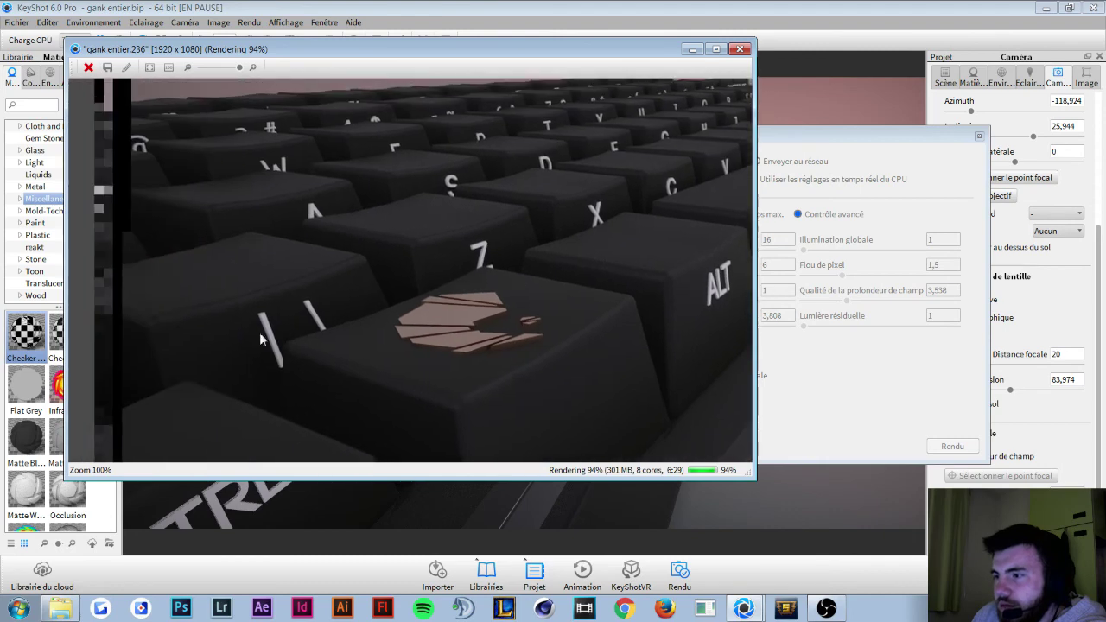
pyautogui.moveTo(590, 212)
pyautogui.mouseDown()
pyautogui.moveTo(481, 348)
pyautogui.moveTo(341, 207)
pyautogui.moveTo(555, 334)
pyautogui.mouseUp()
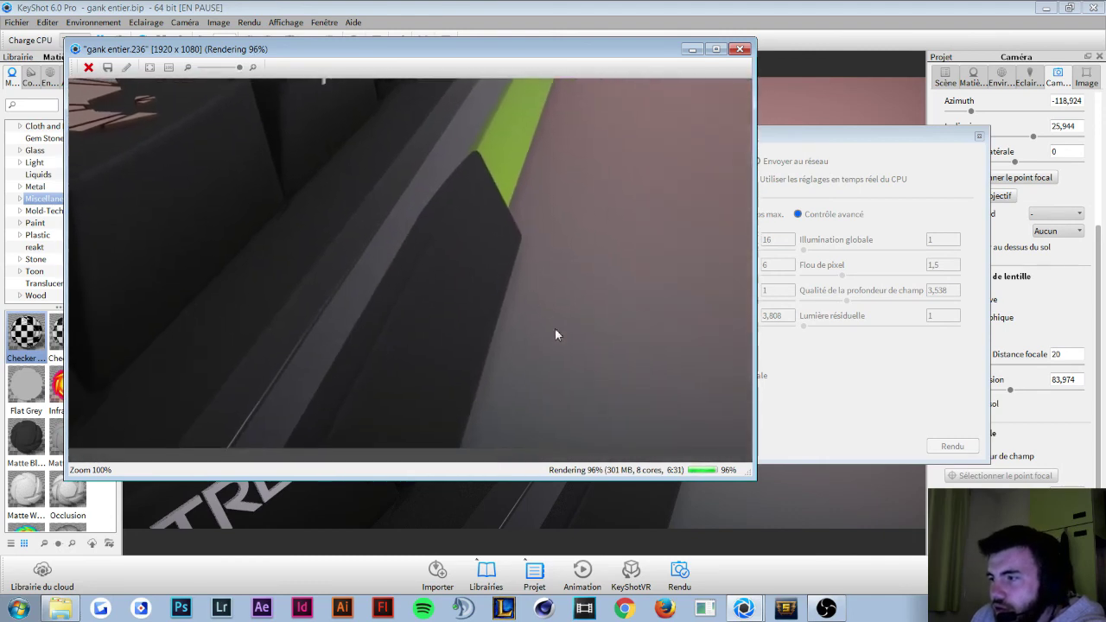
pyautogui.moveTo(485, 270); pyautogui.dragTo(430, 390)
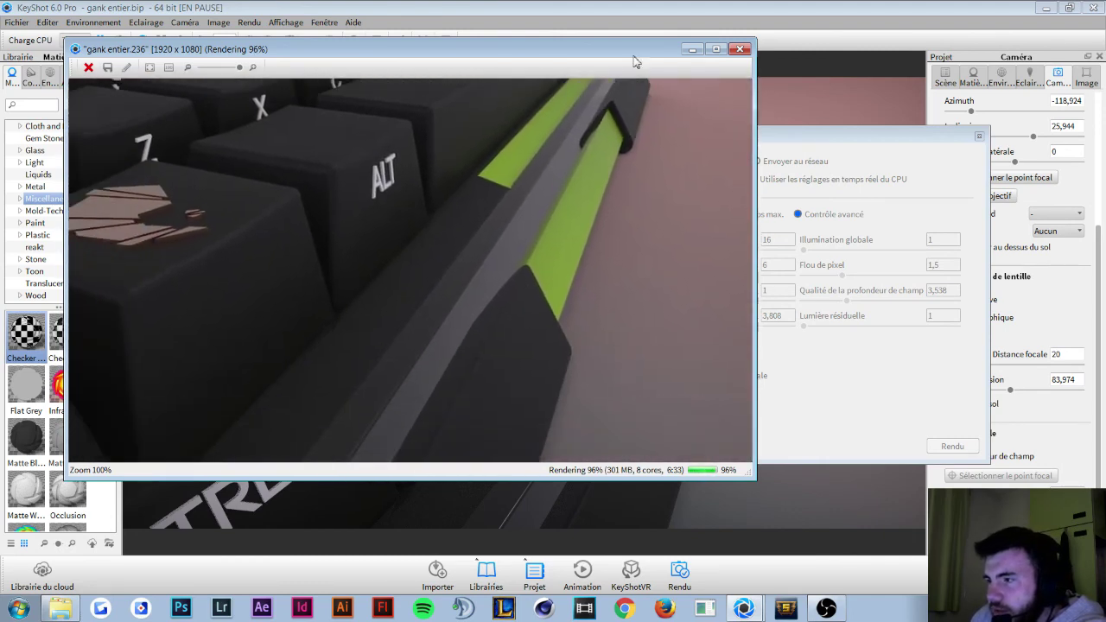
pyautogui.moveTo(493, 208); pyautogui.dragTo(426, 289)
pyautogui.moveTo(373, 375); pyautogui.dragTo(512, 312)
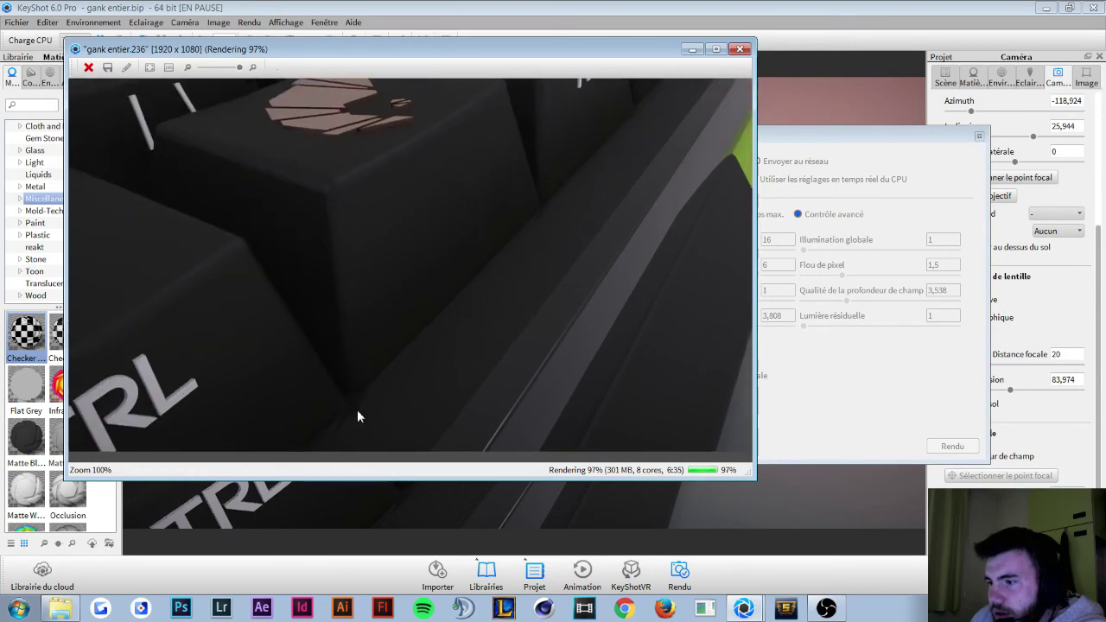
pyautogui.moveTo(481, 205); pyautogui.dragTo(493, 351)
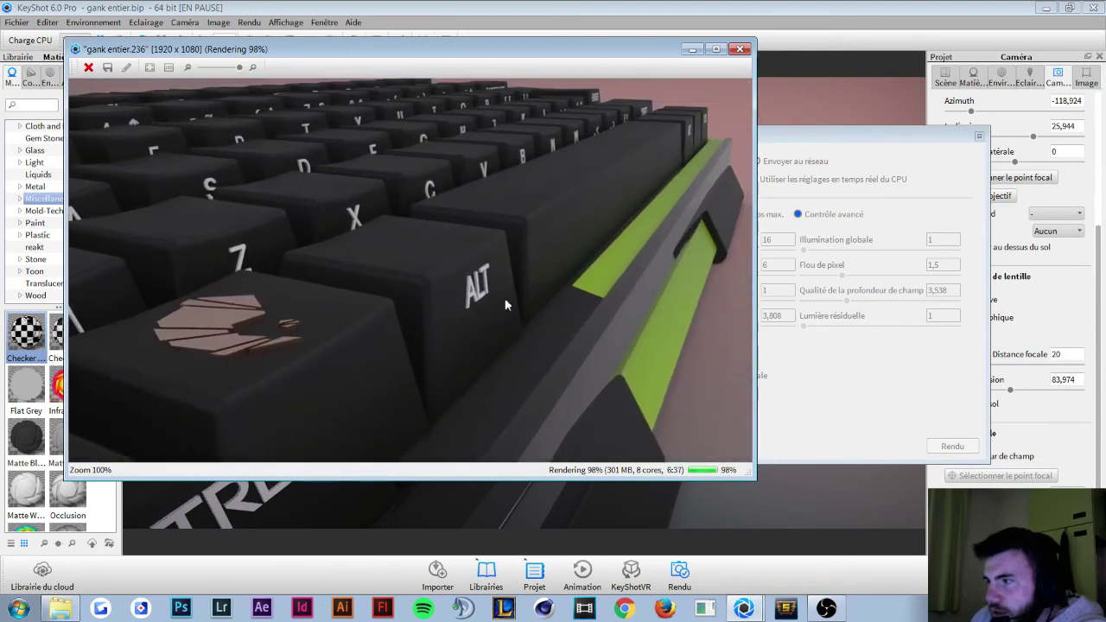
pyautogui.moveTo(505, 304); pyautogui.dragTo(163, 244)
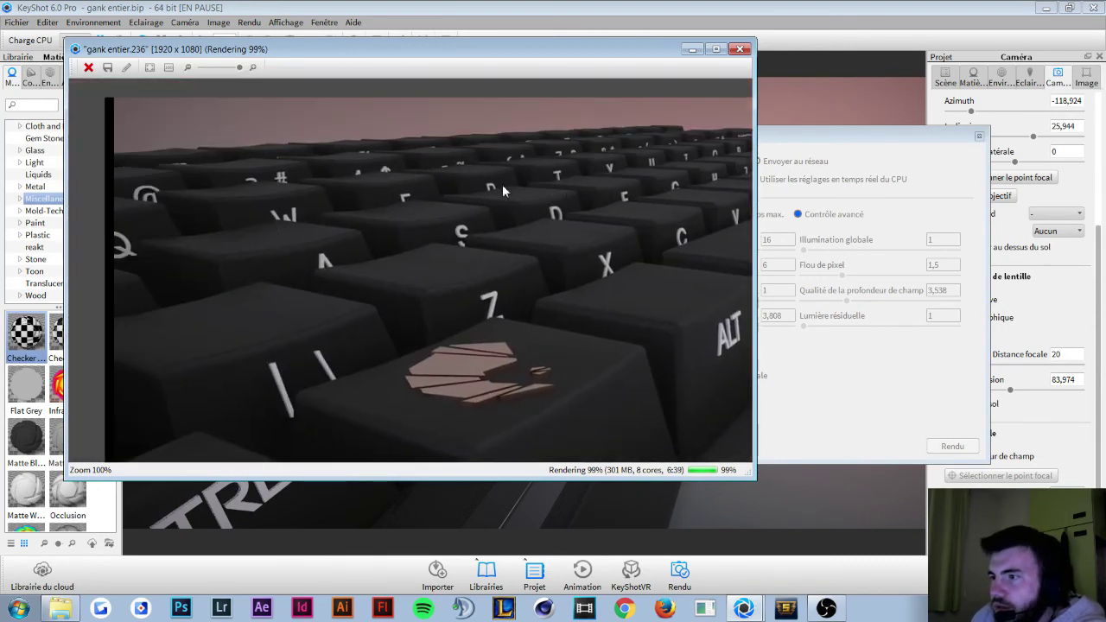
pyautogui.moveTo(421, 300); pyautogui.dragTo(370, 333)
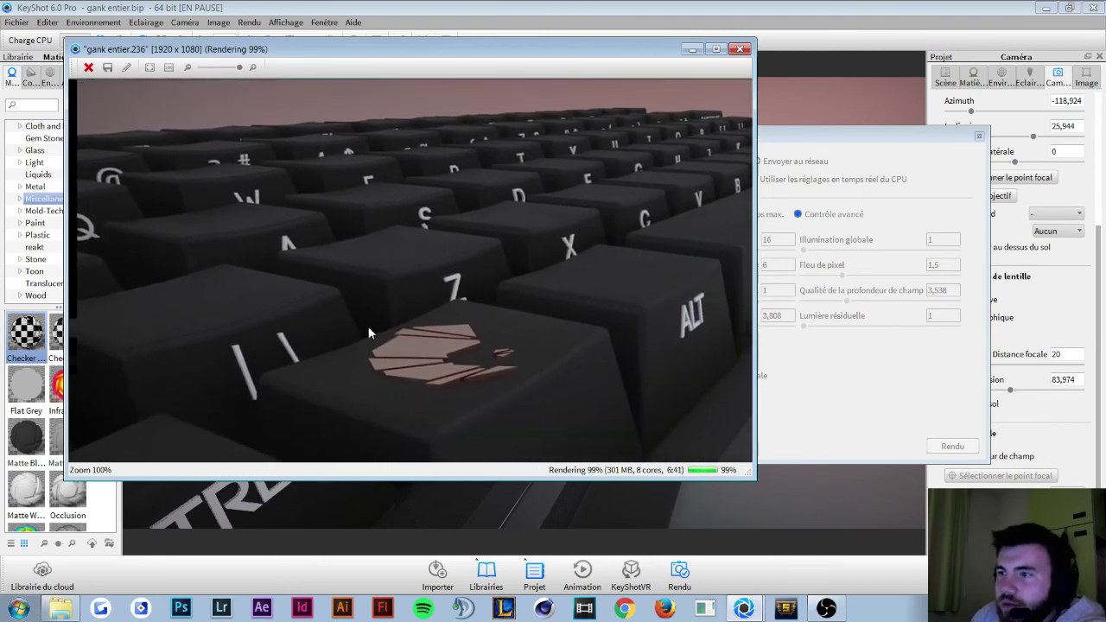
# Step: Zoom back out and close the finished render so it saves as gank entier.236.png
pyautogui.scroll(-2, 369, 319)
pyautogui.scroll(-2, 372, 302)
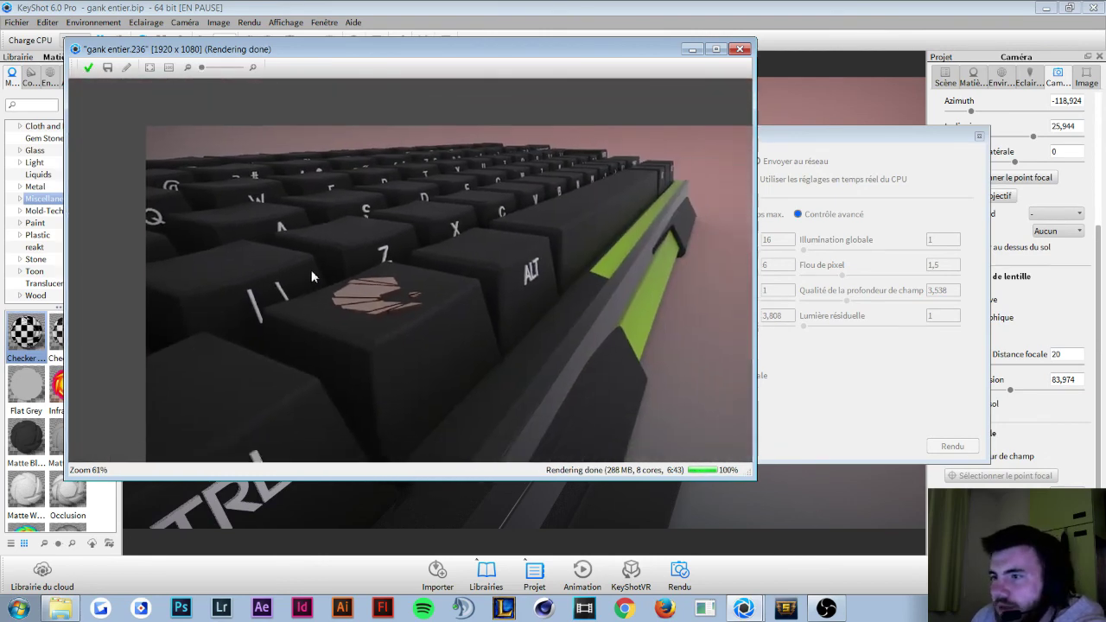
pyautogui.scroll(-2, 311, 270)
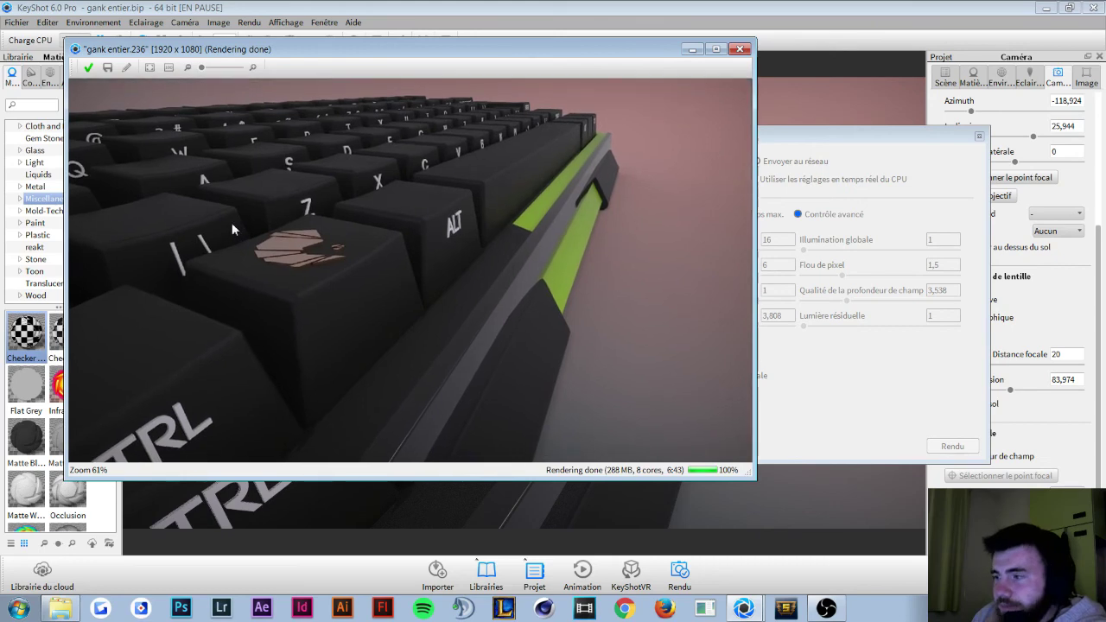
pyautogui.click(96, 67)
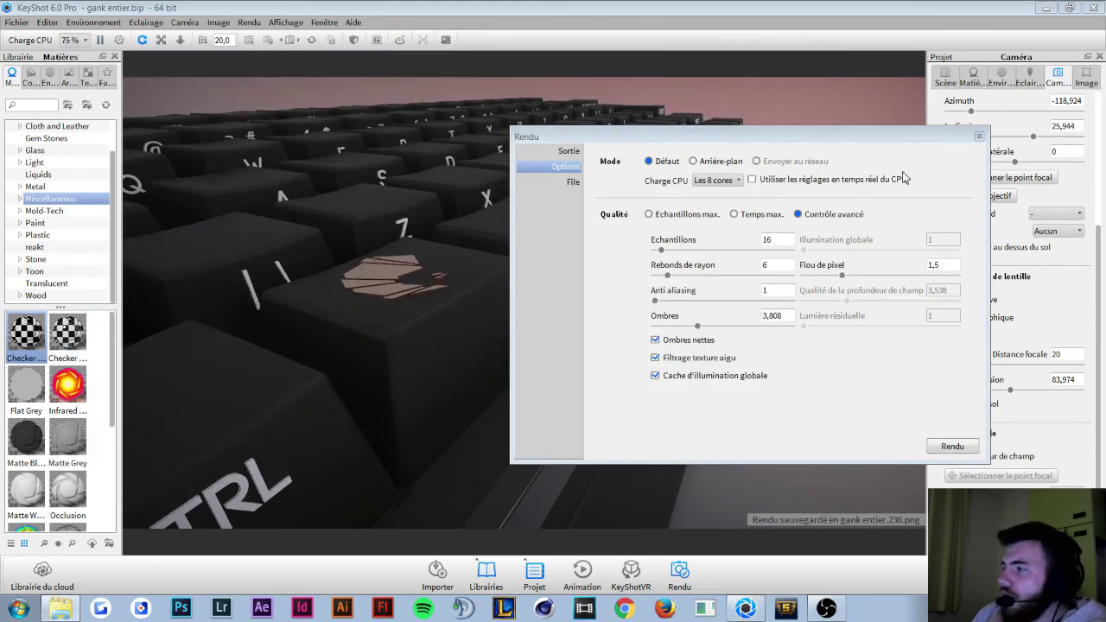
# Step: Dismiss the render settings and maximize the folder of saved renders
pyautogui.click(981, 137)
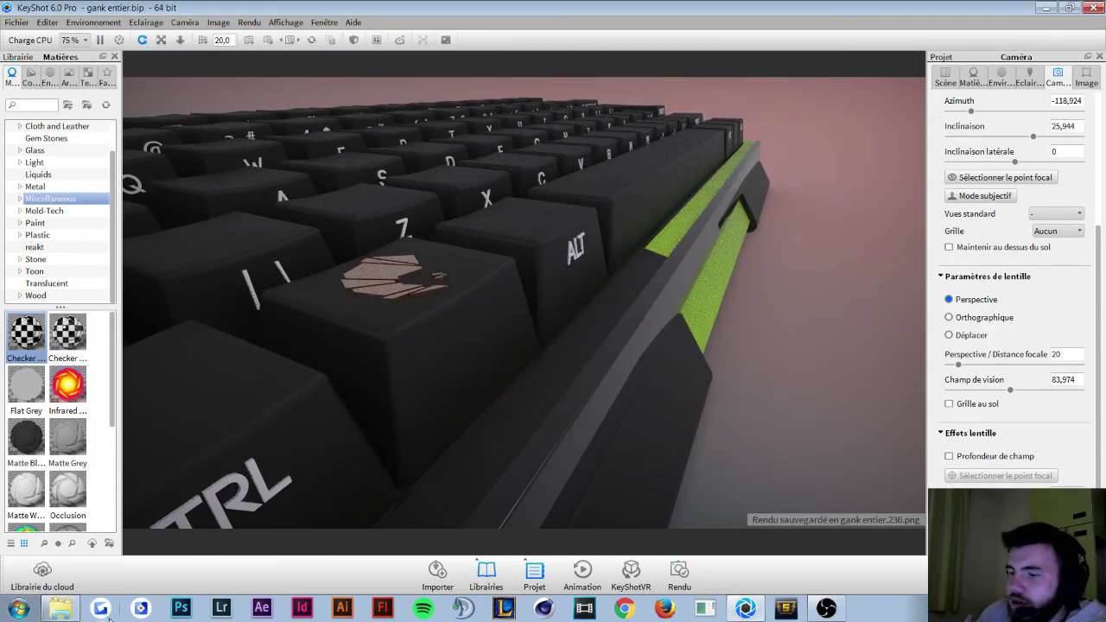
pyautogui.click(61, 609)
pyautogui.press('super+Up')
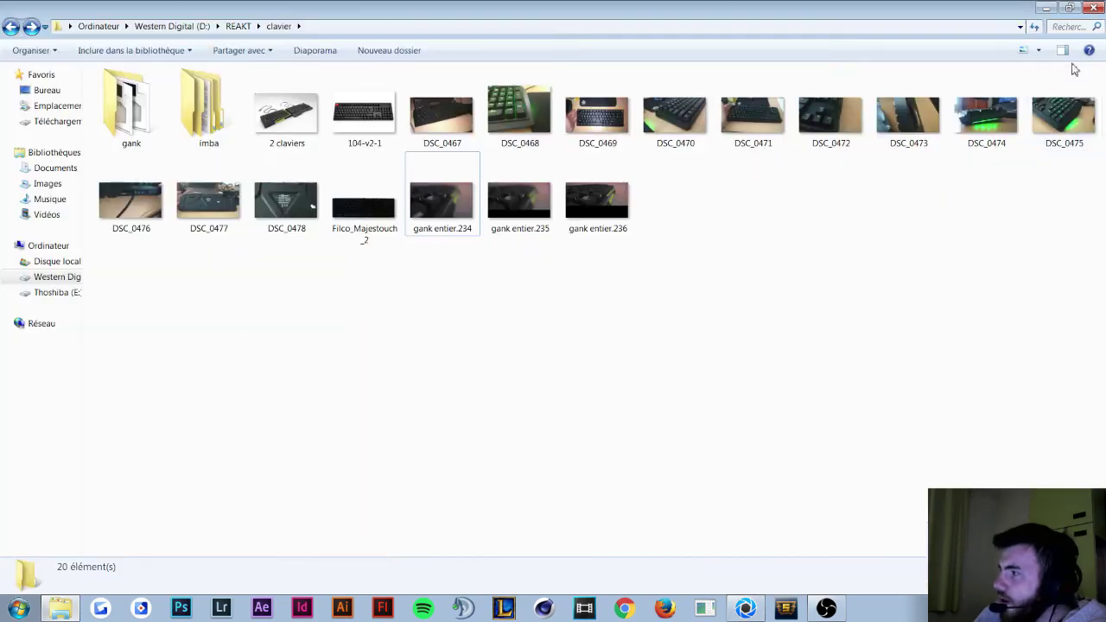
pyautogui.click(745, 609)
# Step: Quit KeyShot via the save prompt and open gank entier.234 in Photo Viewer
pyautogui.click(1093, 8)
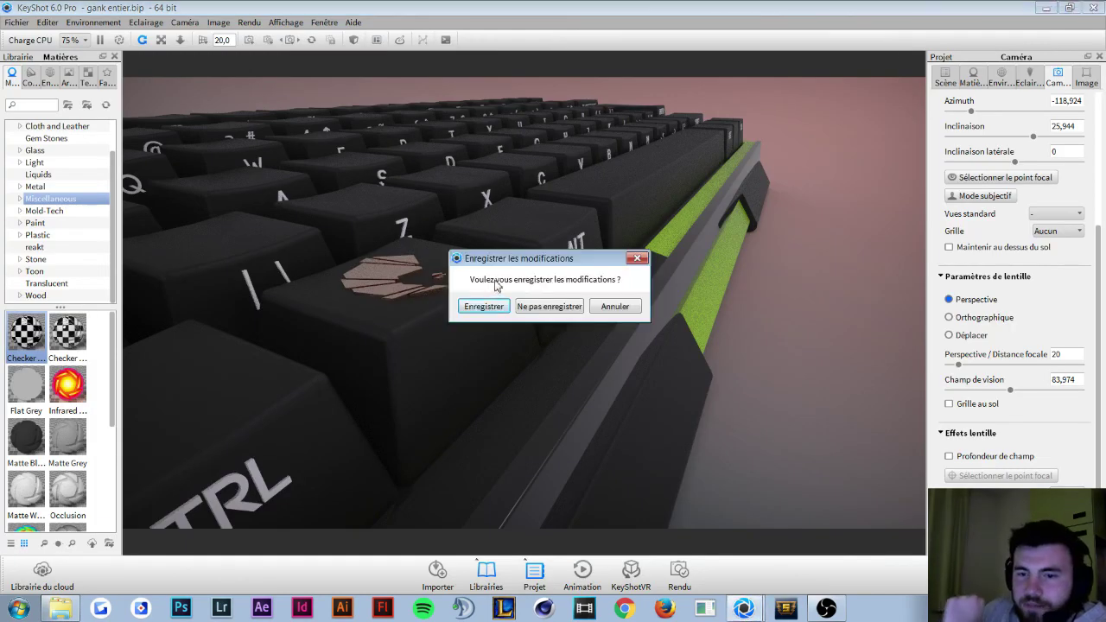
pyautogui.click(554, 313)
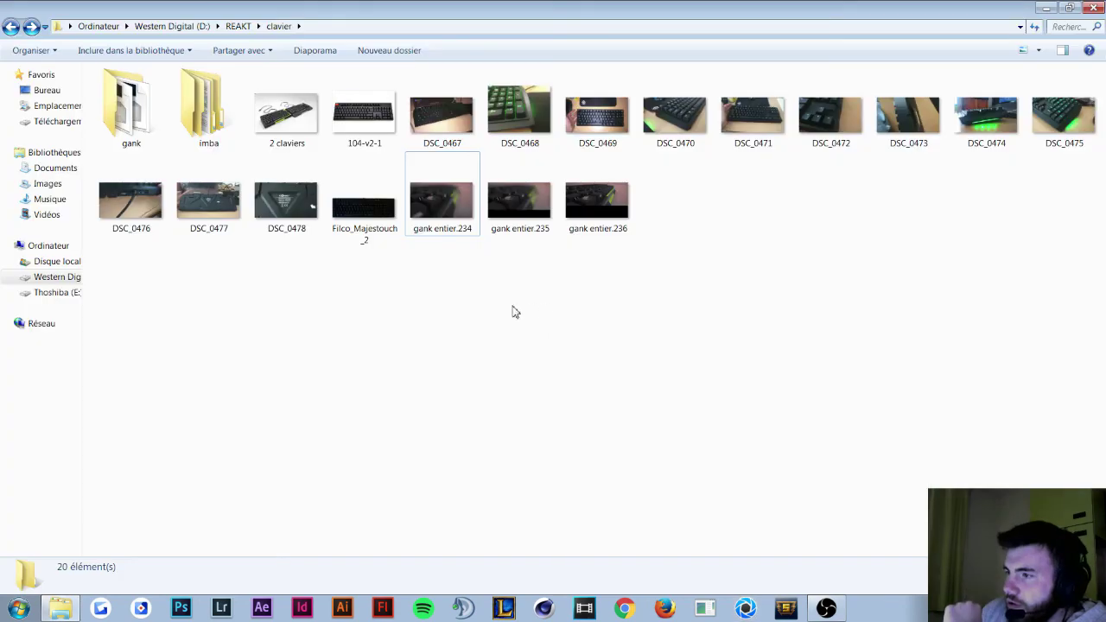
pyautogui.doubleClick(445, 211)
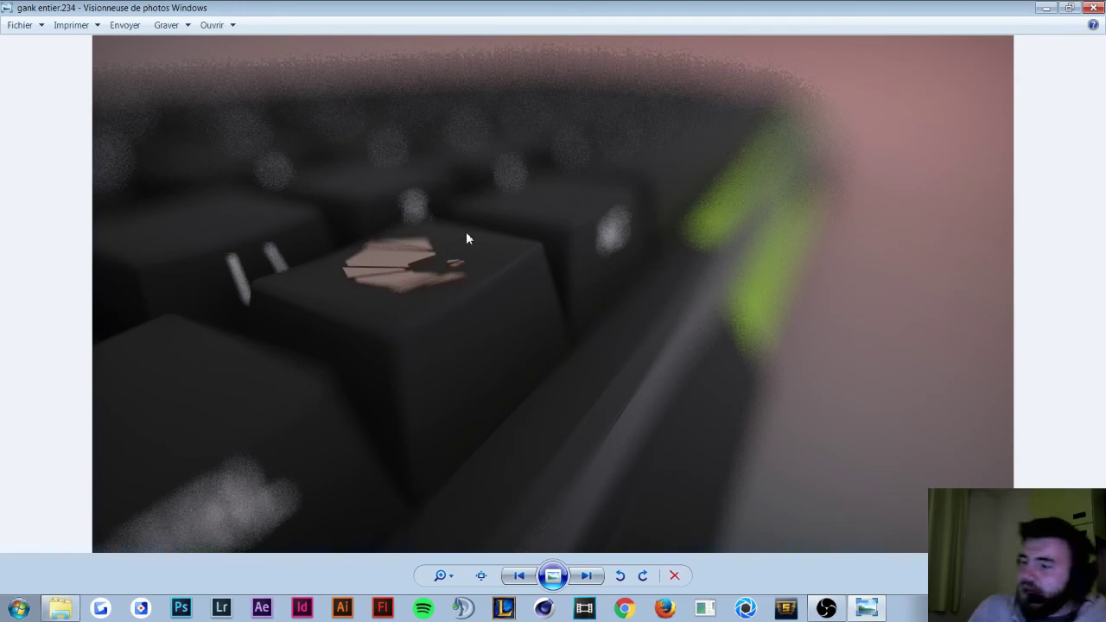
# Step: Briefly preview gank entier.234 as a slideshow, then step from gank entier.235 to gank entier.236
pyautogui.click(553, 575)
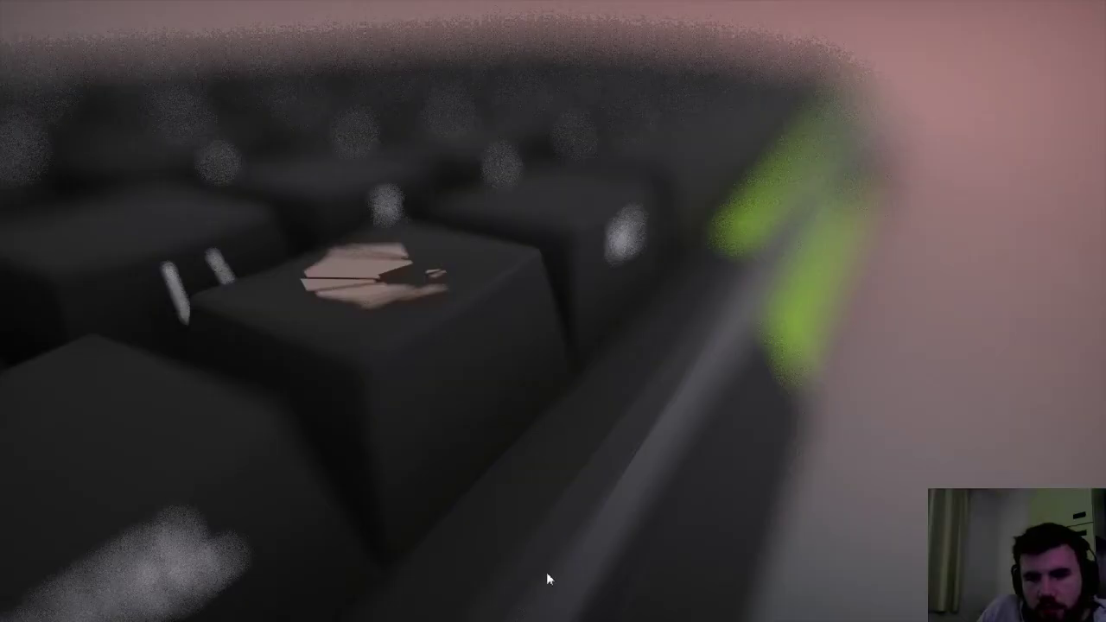
pyautogui.press('Escape')
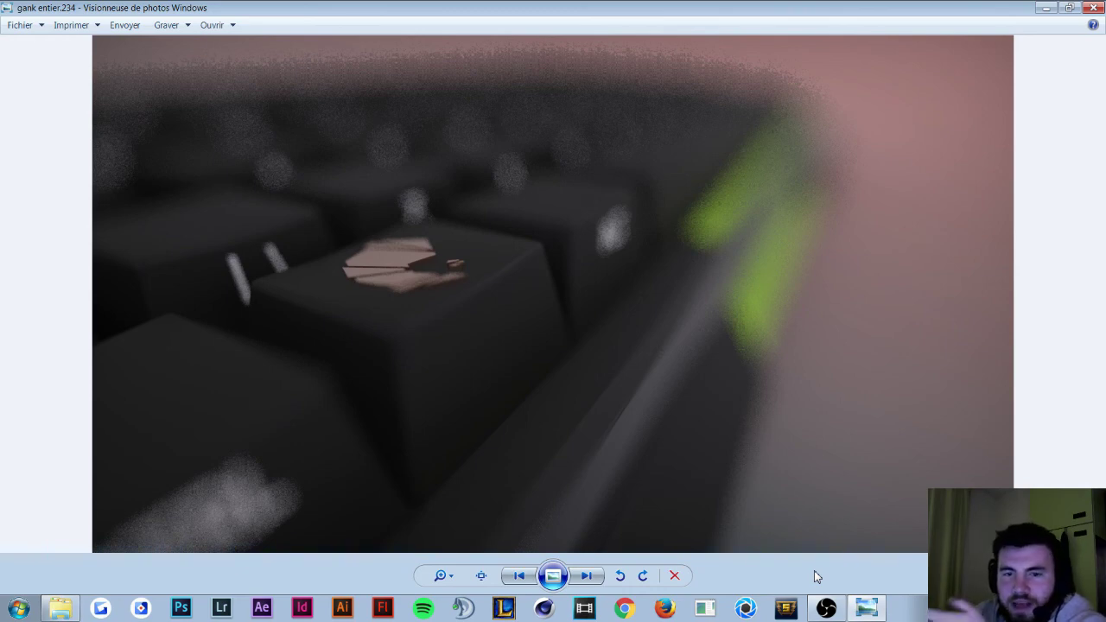
pyautogui.click(587, 582)
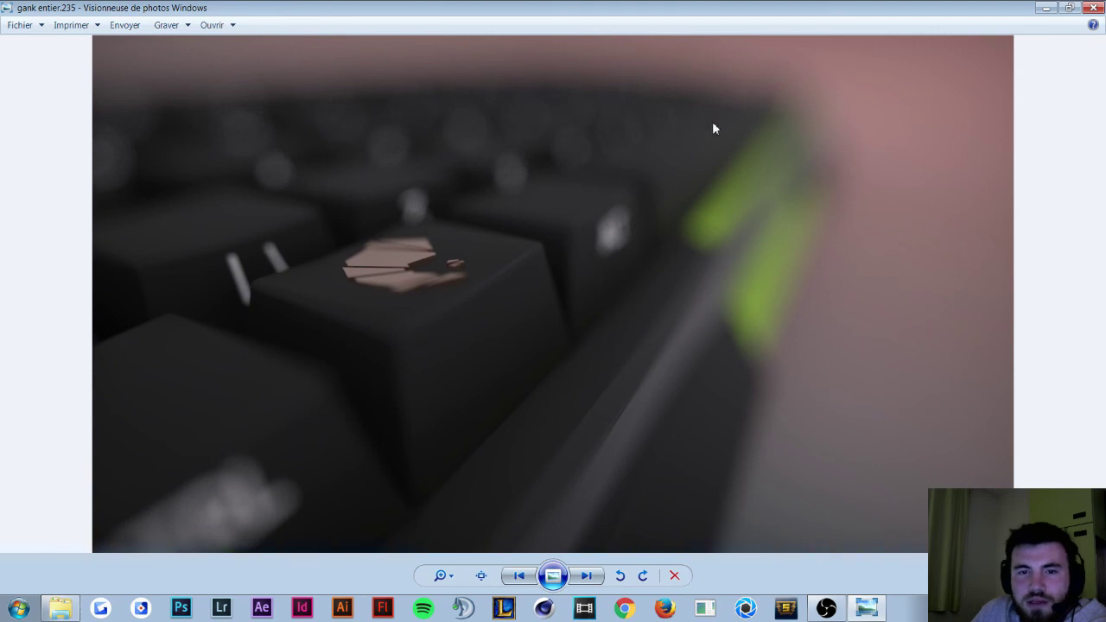
pyautogui.click(530, 581)
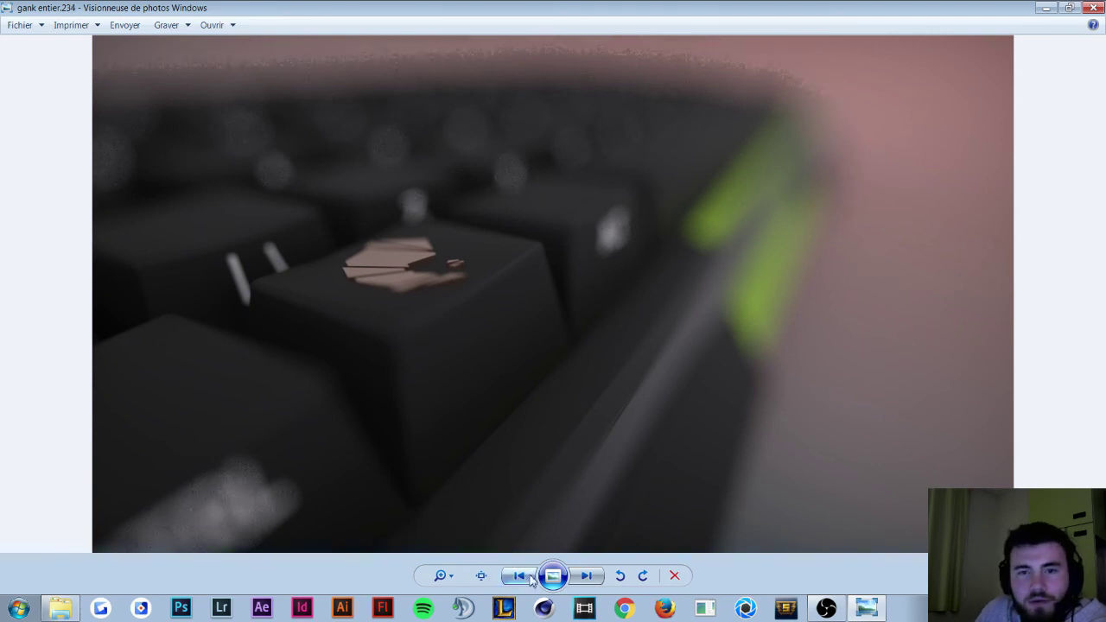
pyautogui.click(593, 582)
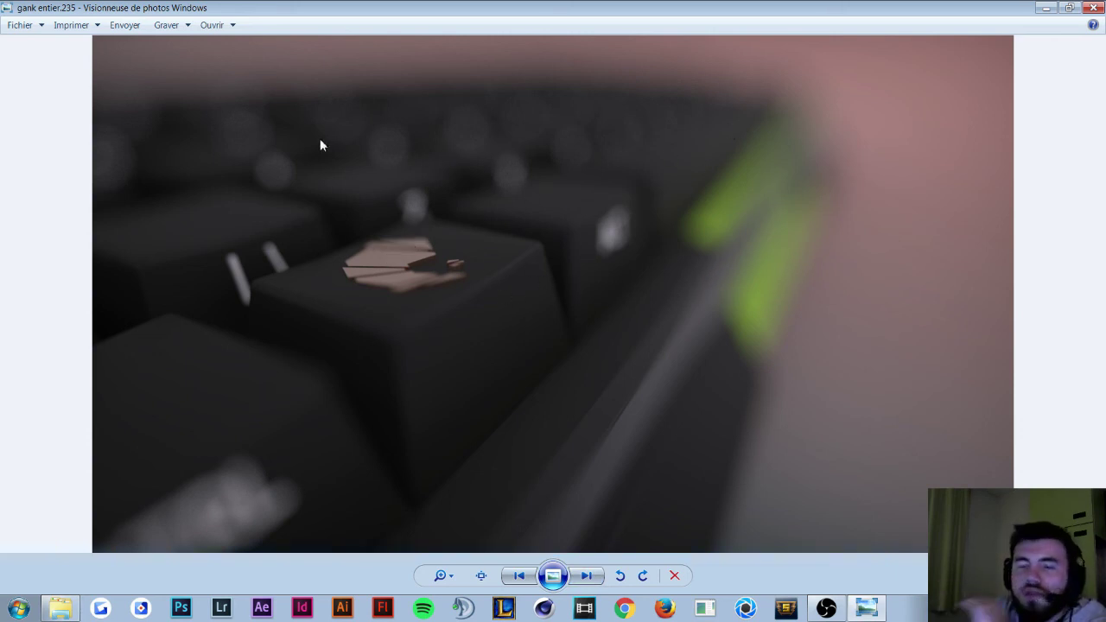
pyautogui.click(585, 576)
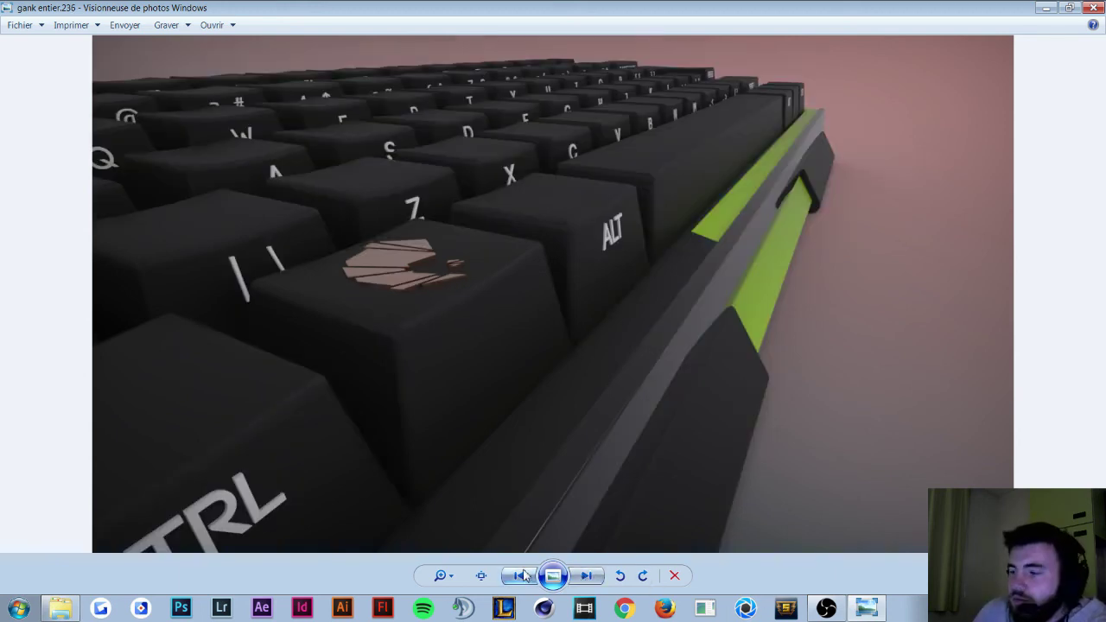
# Step: Cycle forward through the saved renders, then go back to gank entier.235, the blurred logo-keycap close-up
pyautogui.click(580, 578)
pyautogui.click(582, 577)
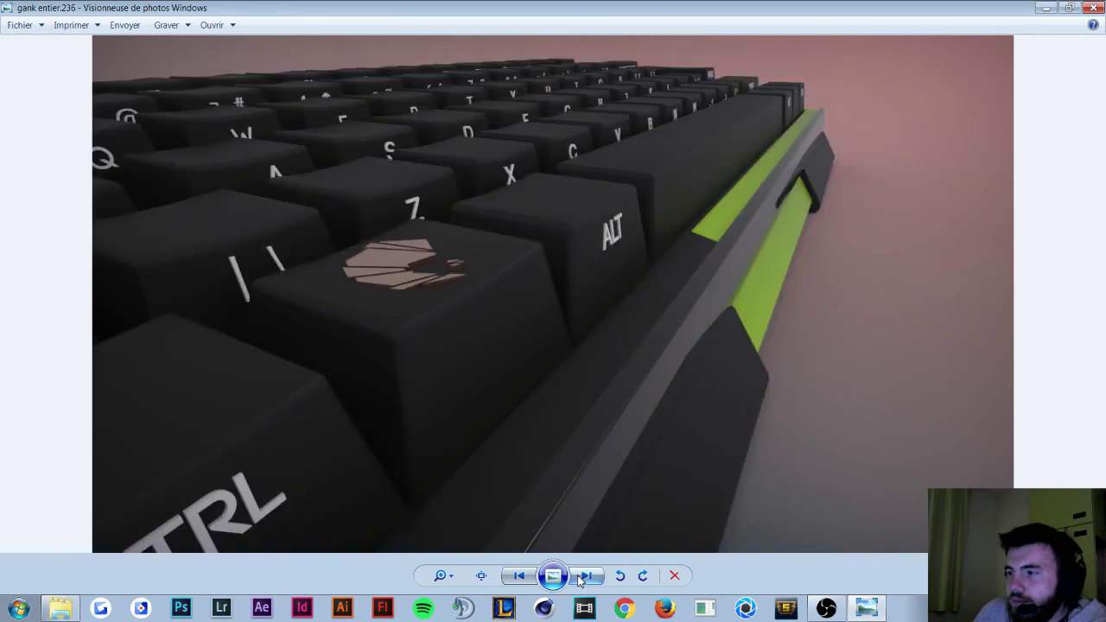
pyautogui.click(587, 577)
pyautogui.click(590, 577)
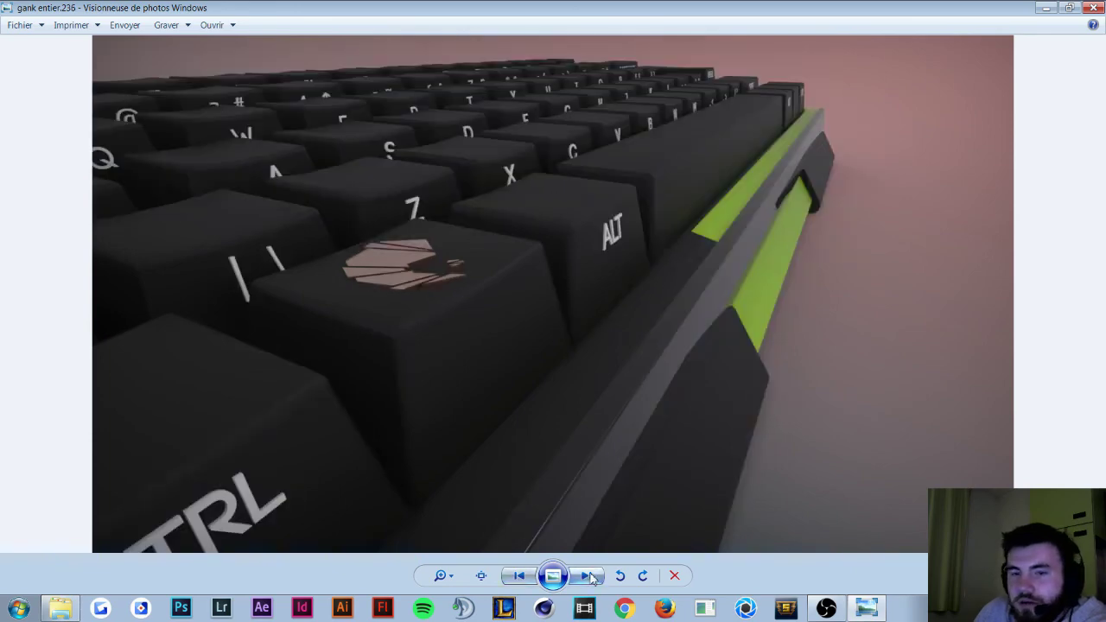
pyautogui.click(587, 578)
pyautogui.click(587, 580)
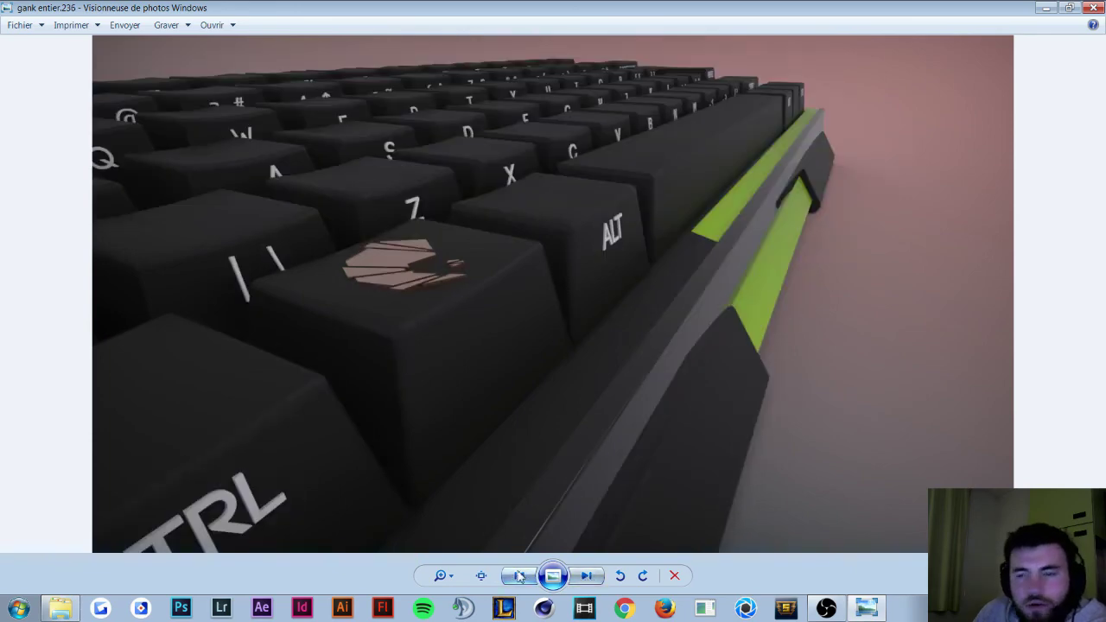
pyautogui.click(518, 577)
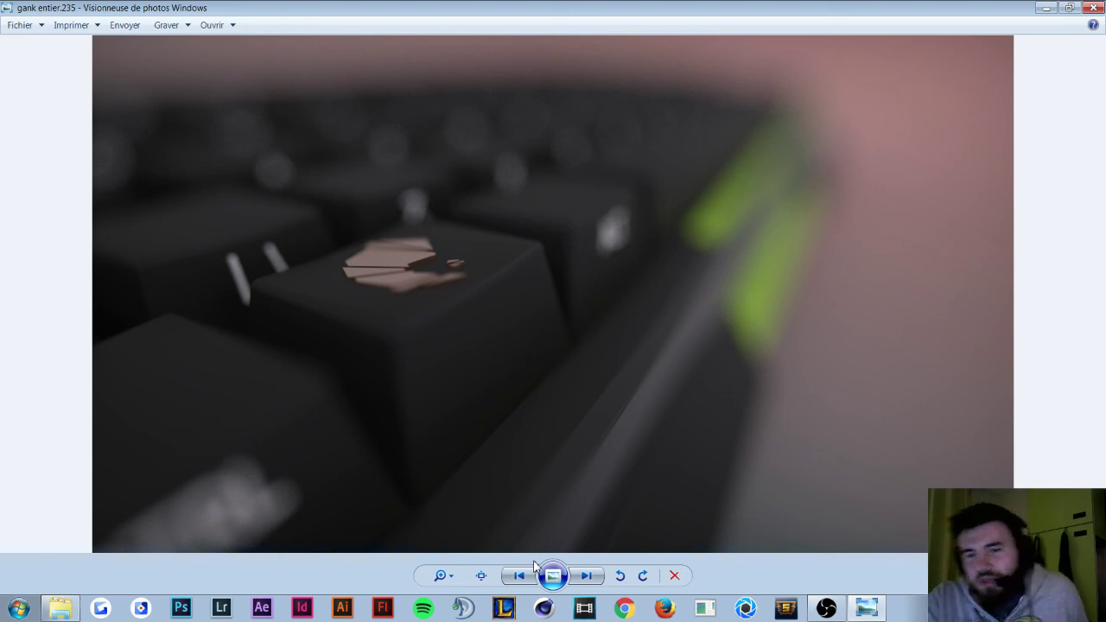
# Step: Step forward to gank entier.236, then back to the grainy gank entier.234 logo-keycap render
pyautogui.scroll(-1, 541, 570)
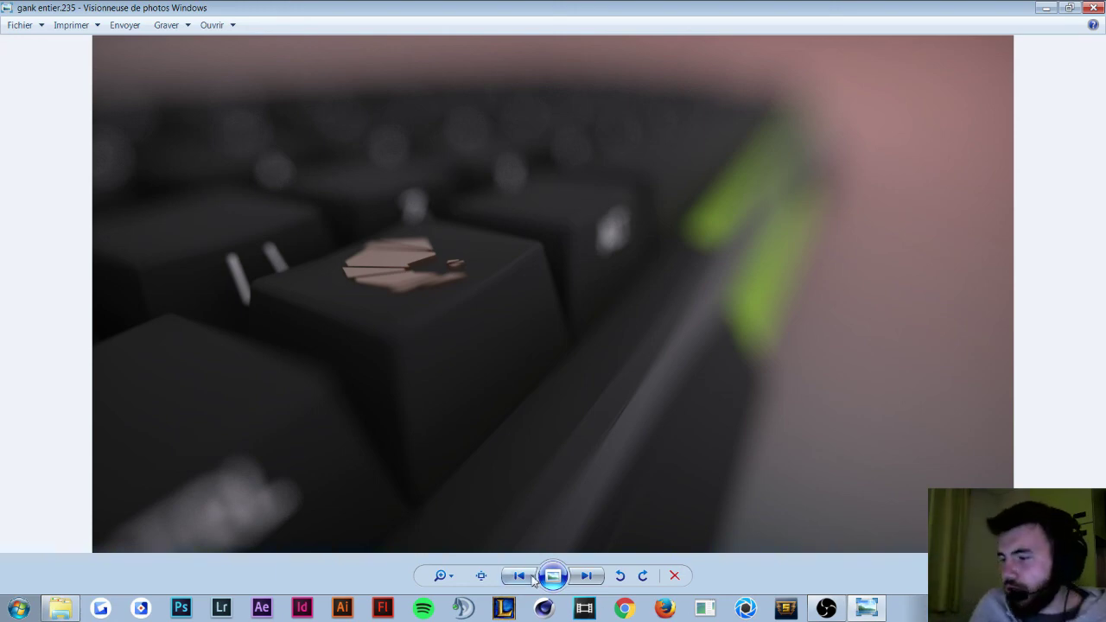
pyautogui.scroll(-1, 553, 574)
pyautogui.scroll(-1, 566, 577)
pyautogui.click(577, 577)
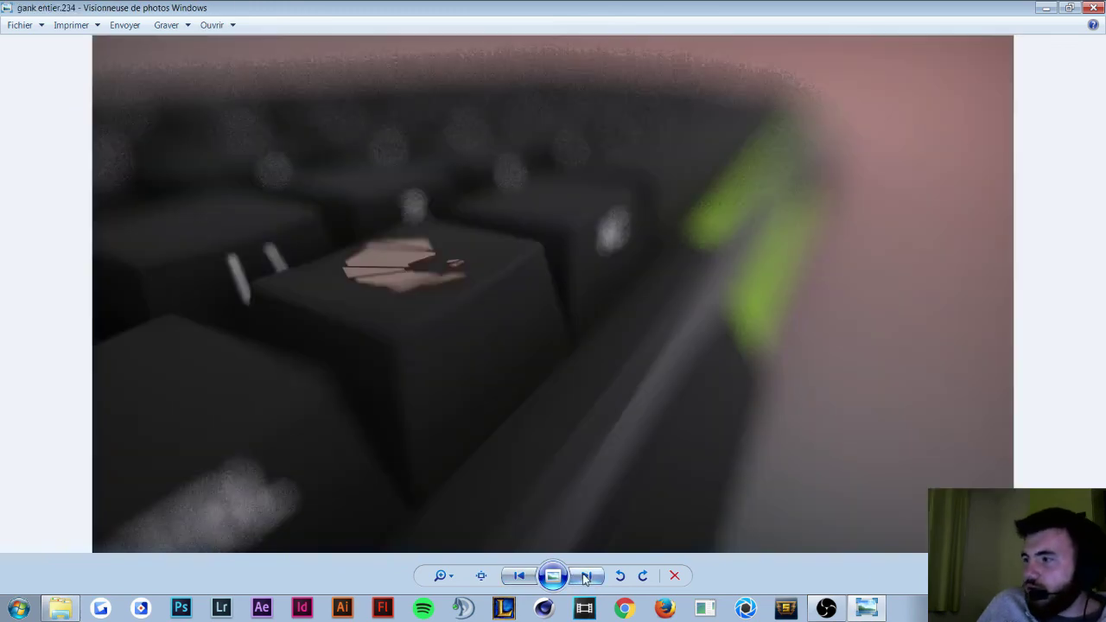
pyautogui.click(578, 577)
pyautogui.click(522, 576)
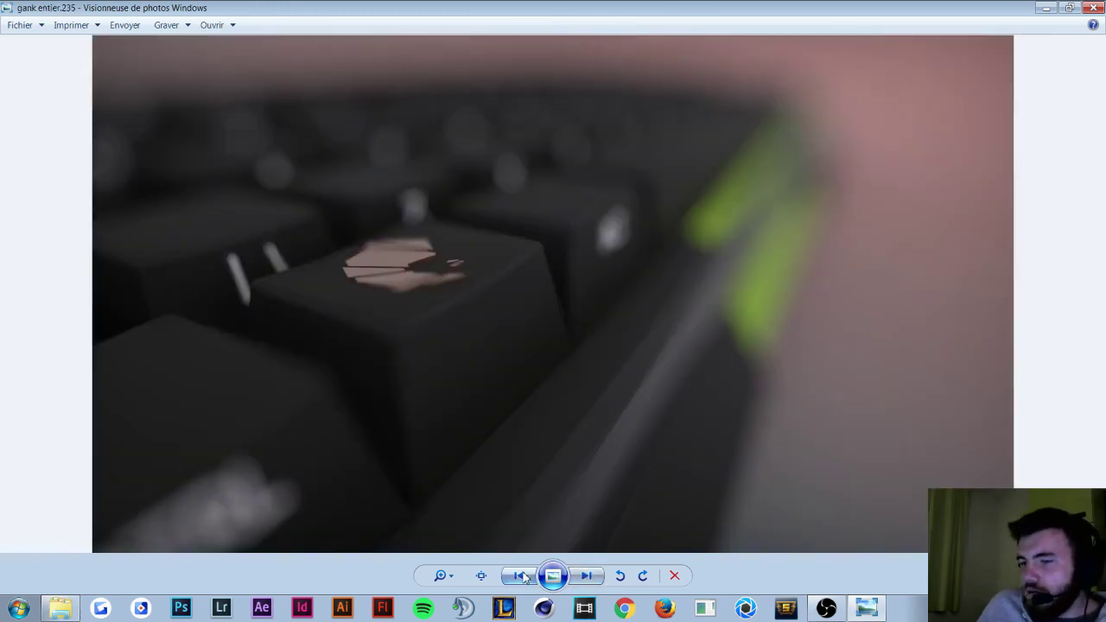
pyautogui.click(519, 579)
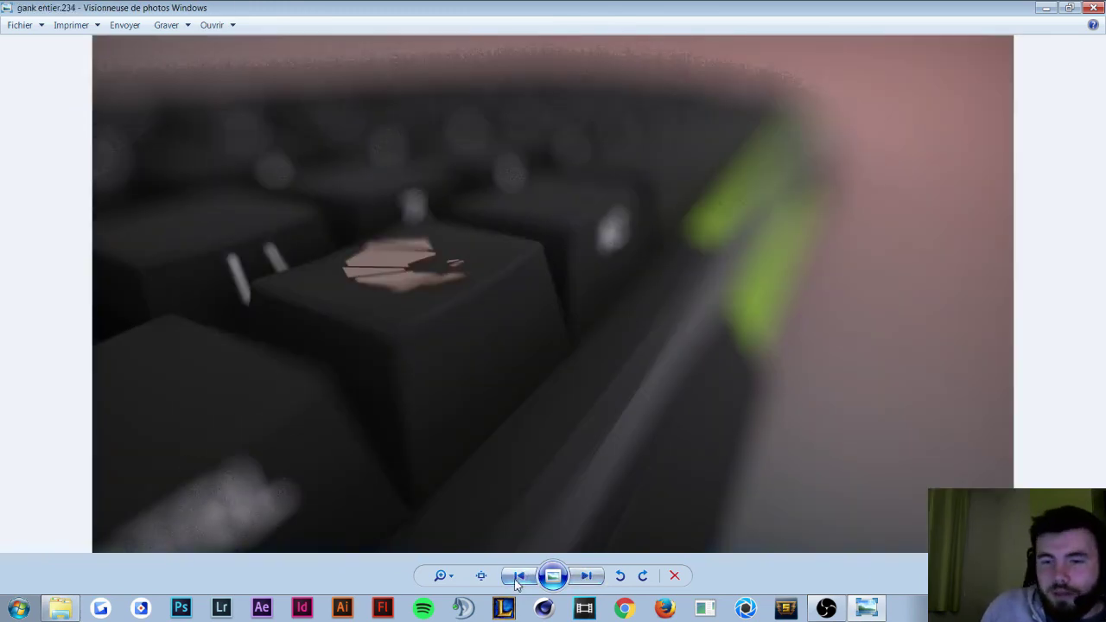